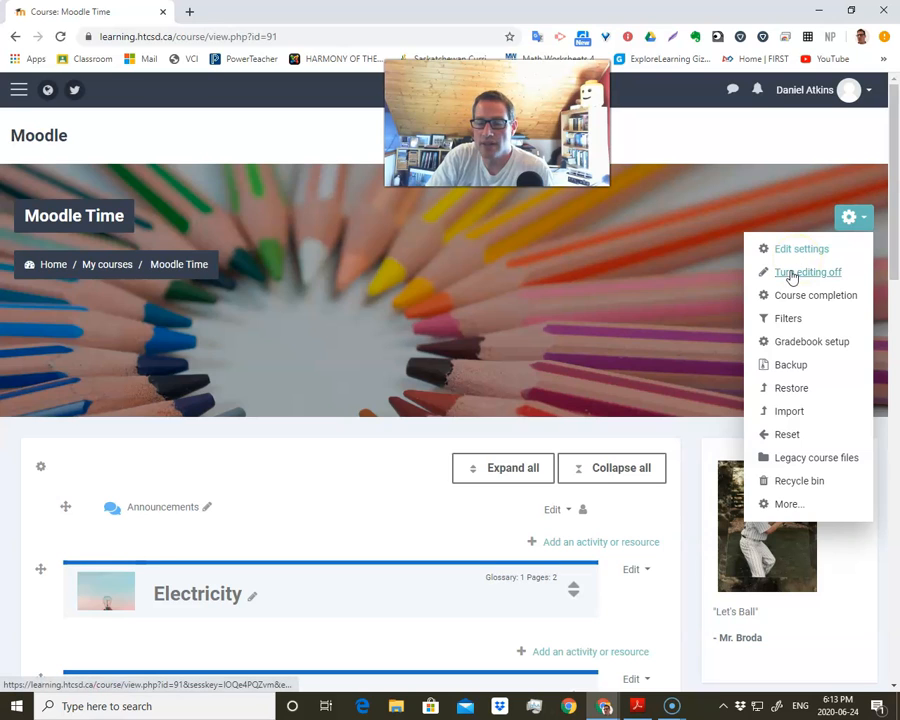
# - Turn editing off for the Moodle Time course and turn it back on
pyautogui.click(795, 253)
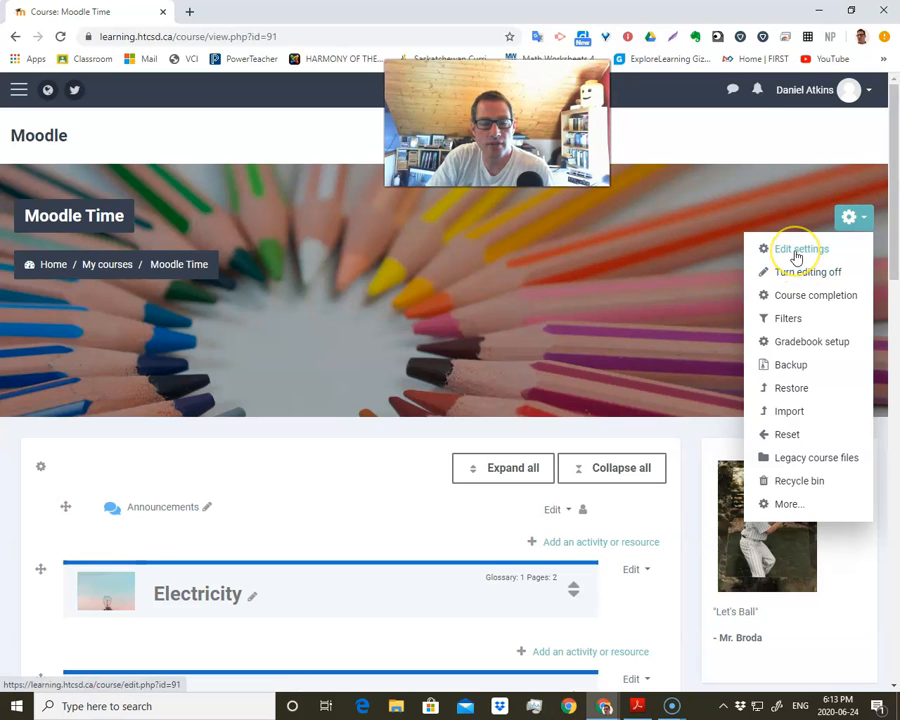
pyautogui.click(797, 266)
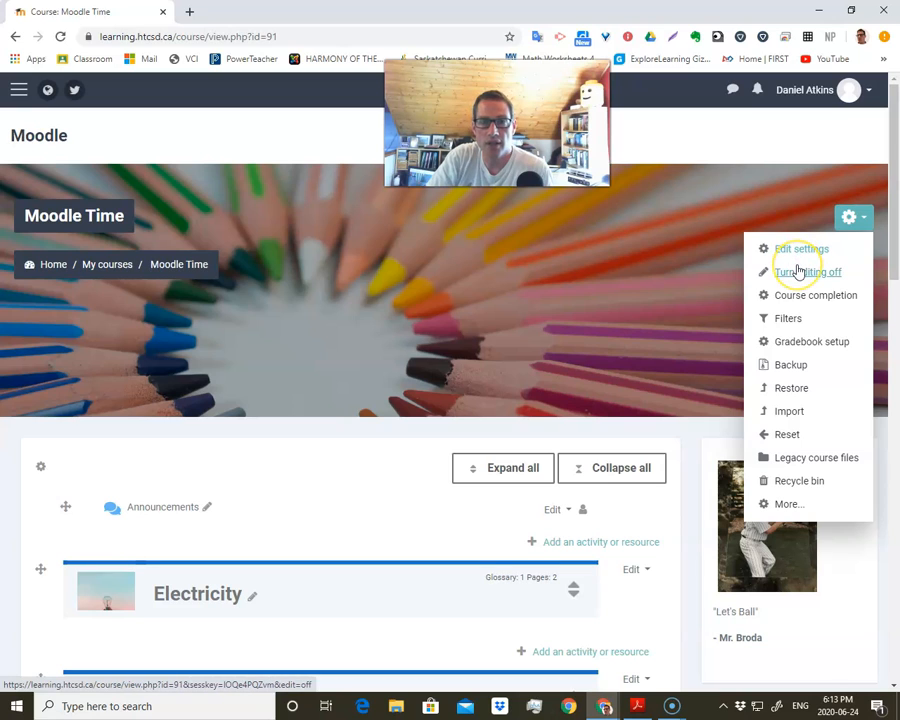
pyautogui.click(810, 276)
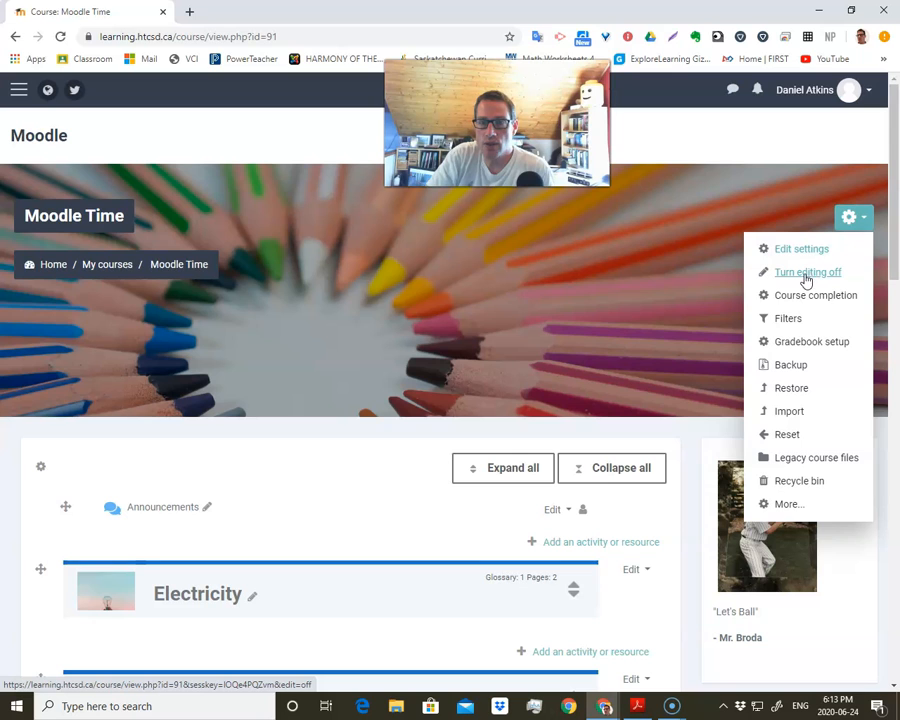
pyautogui.click(843, 224)
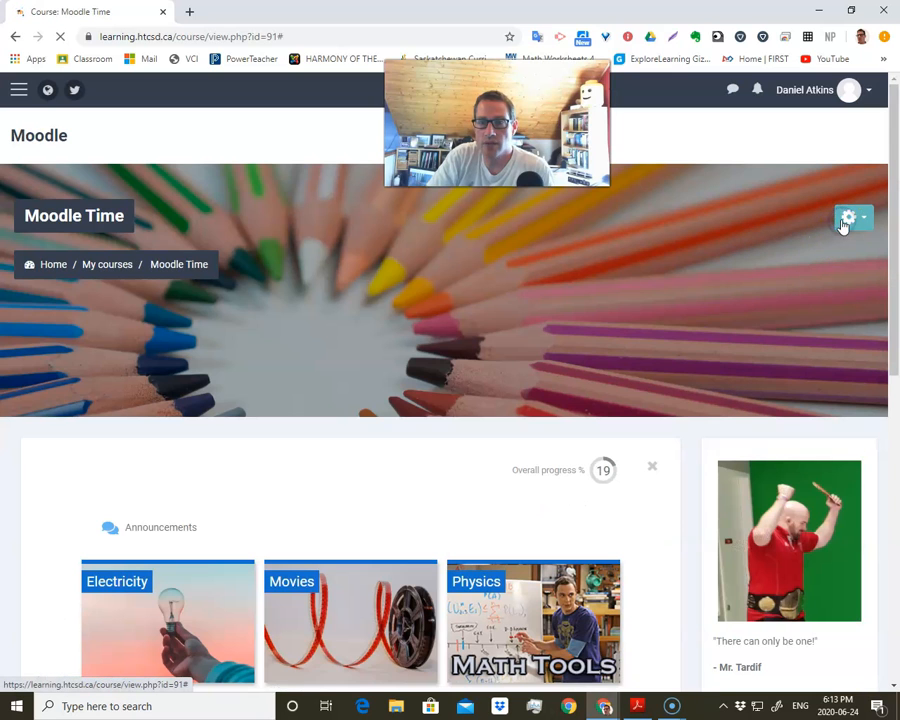
pyautogui.scroll(-8, 846, 220)
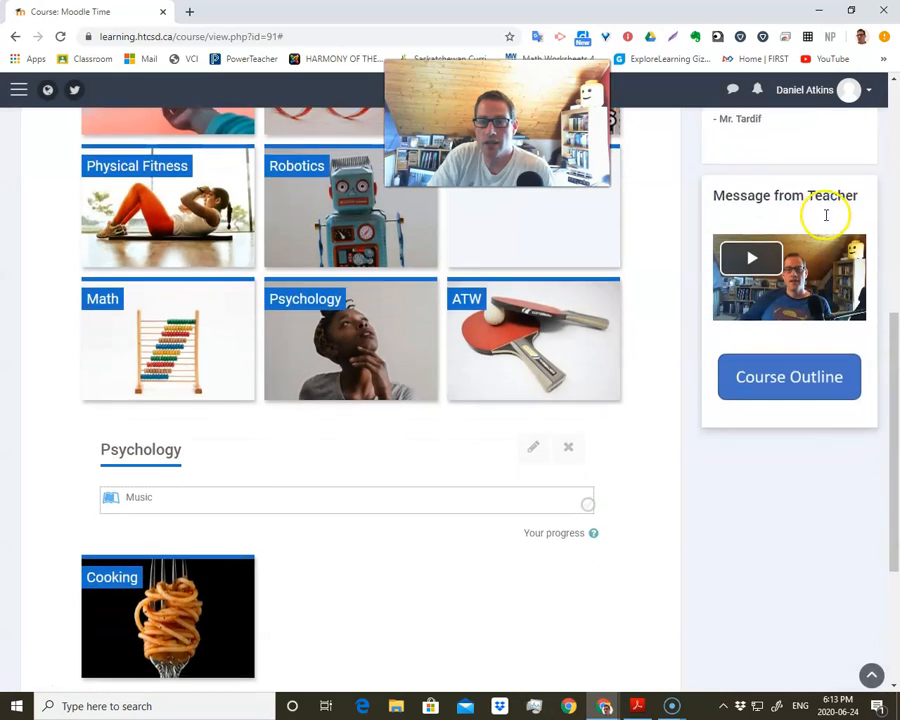
pyautogui.scroll(8, 818, 265)
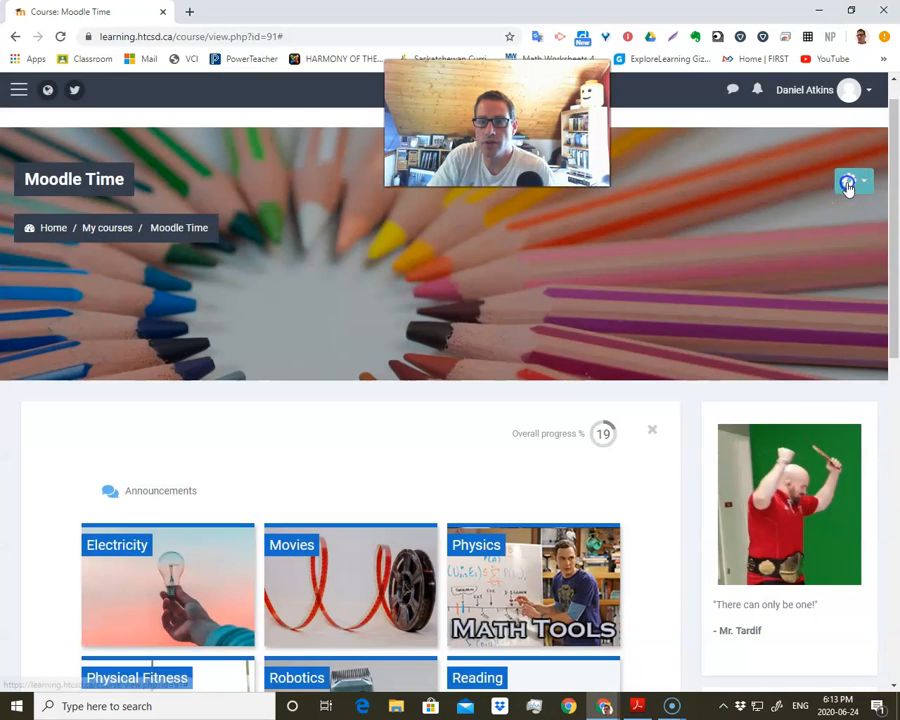
pyautogui.click(848, 181)
pyautogui.click(798, 238)
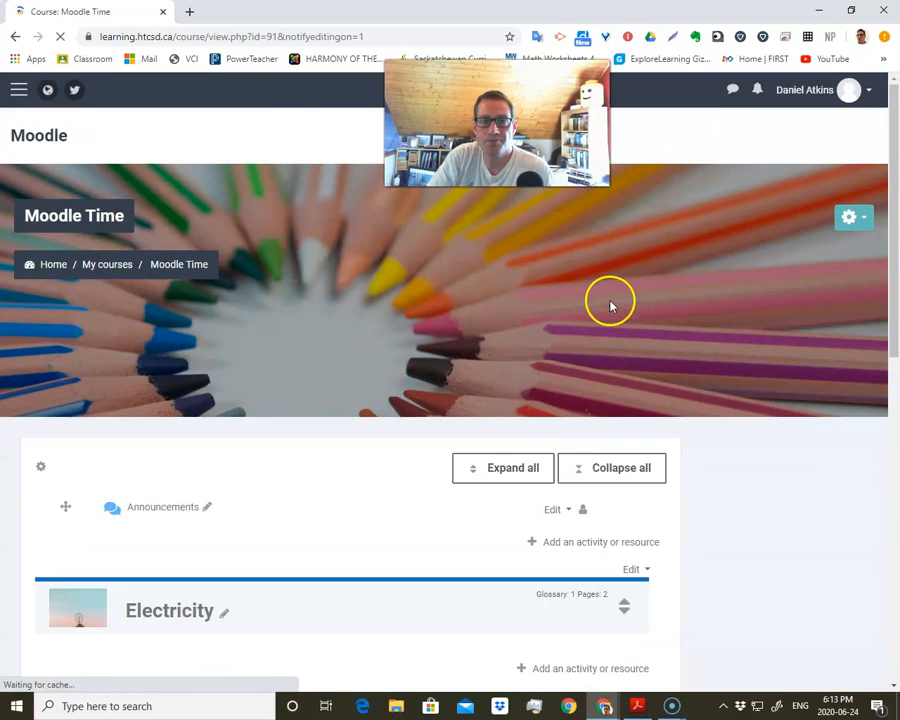
# - Start a new Lesson activity in the Psychology section of the course
pyautogui.scroll(-6, 425, 374)
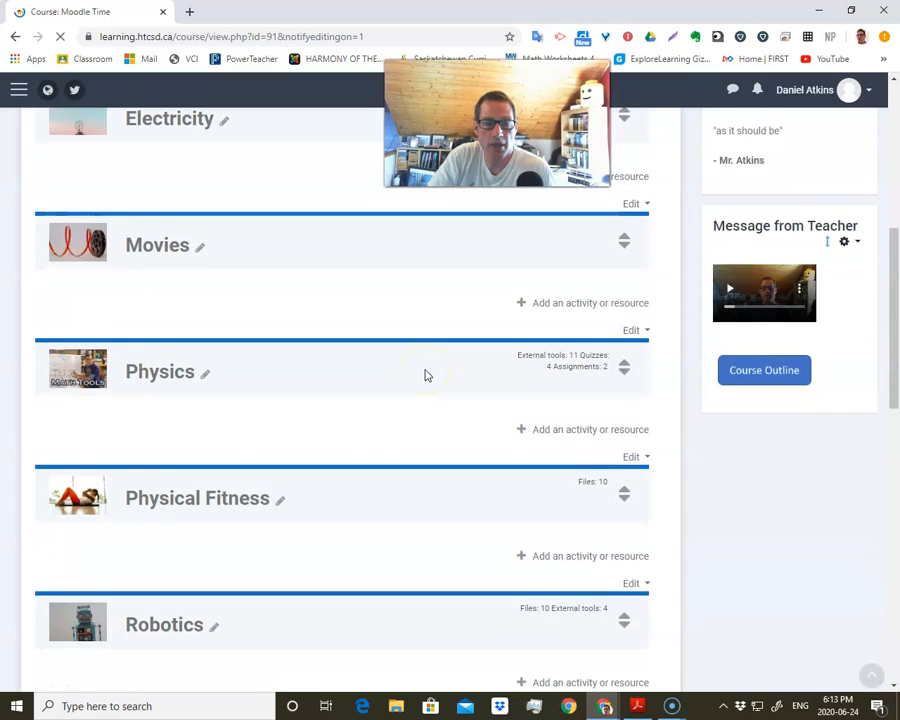
pyautogui.scroll(-4, 425, 374)
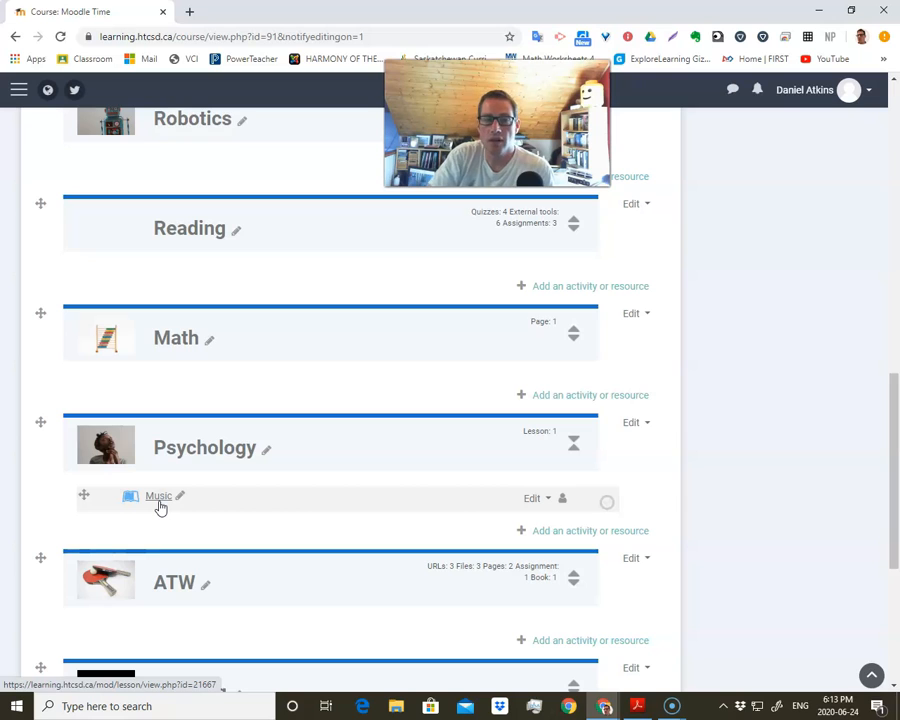
pyautogui.click(553, 535)
pyautogui.click(553, 535)
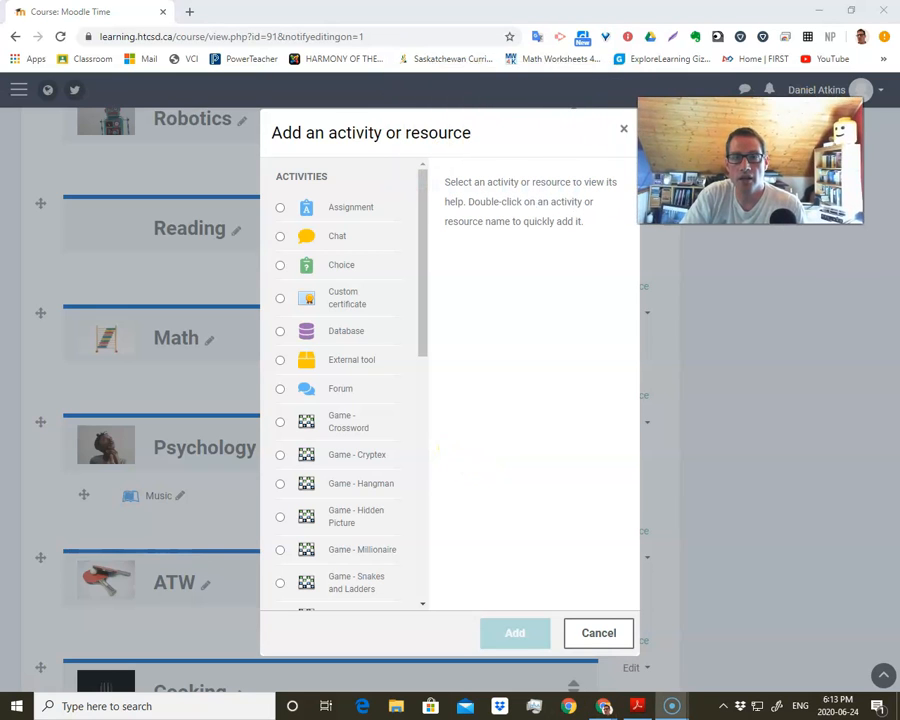
pyautogui.moveTo(420, 212); pyautogui.dragTo(418, 357)
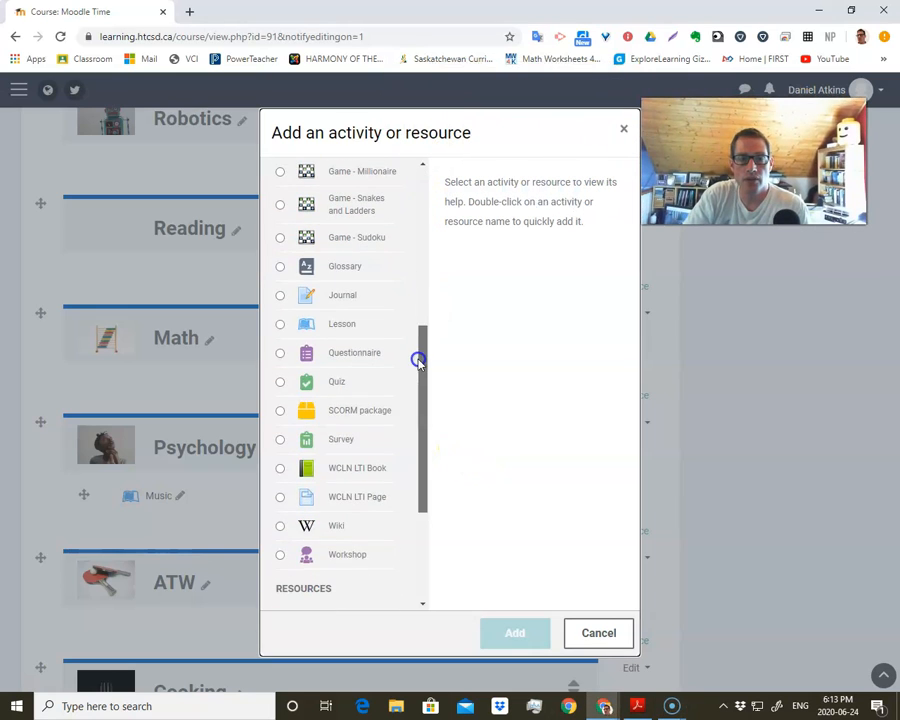
pyautogui.click(281, 328)
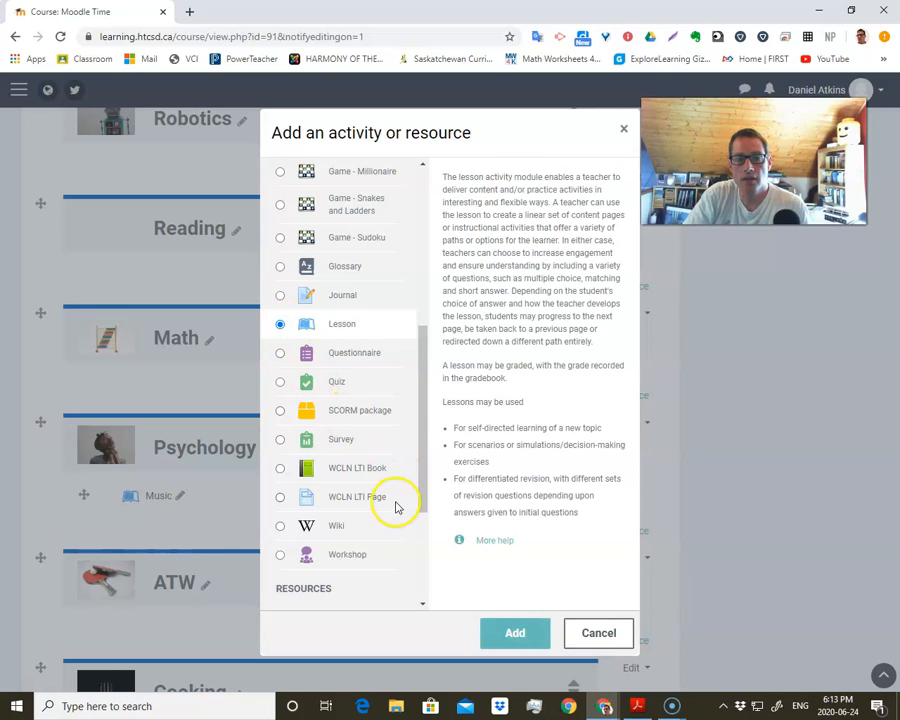
pyautogui.click(496, 631)
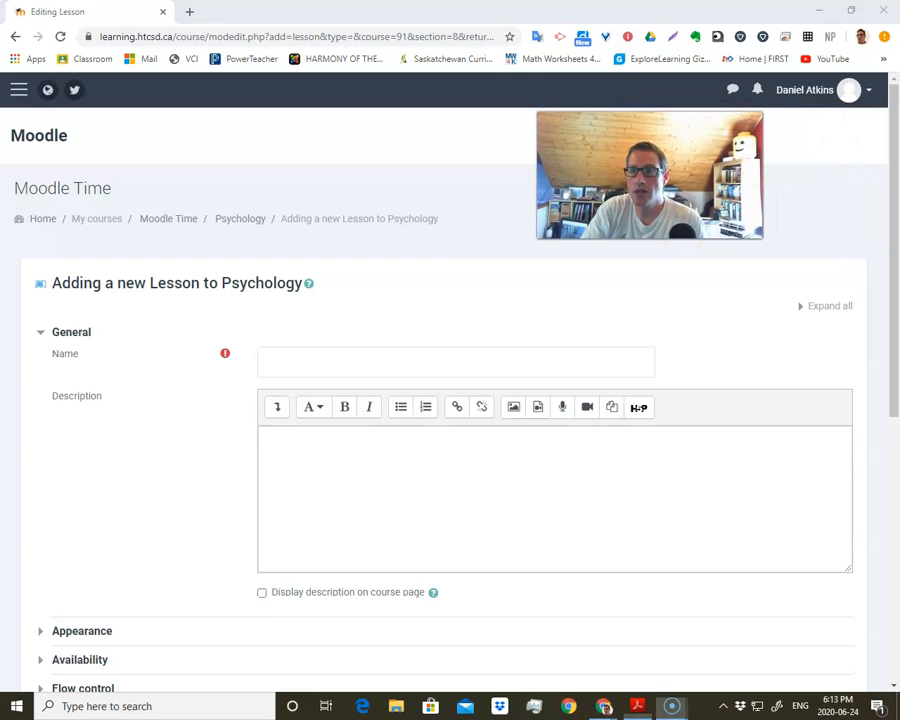
# - Switch to Adobe Acrobat Reader DC and examine the Music Lesson Flowchart's order of content pages, tests and branches
pyautogui.hotkey('alt', 'Tab')
pyautogui.moveTo(644, 117); pyautogui.dragTo(414, 68)
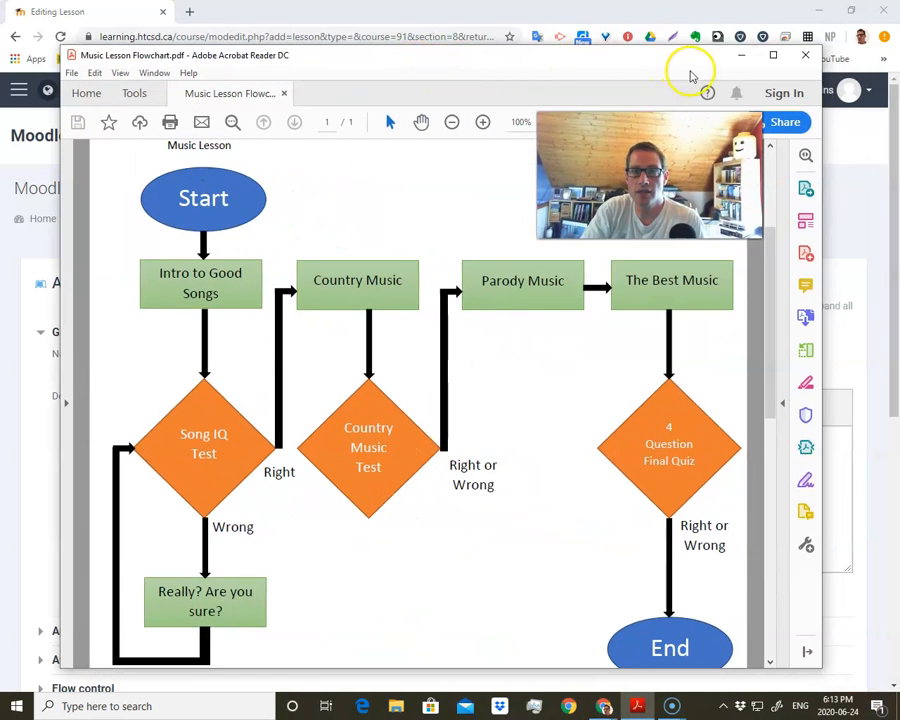
pyautogui.click(772, 55)
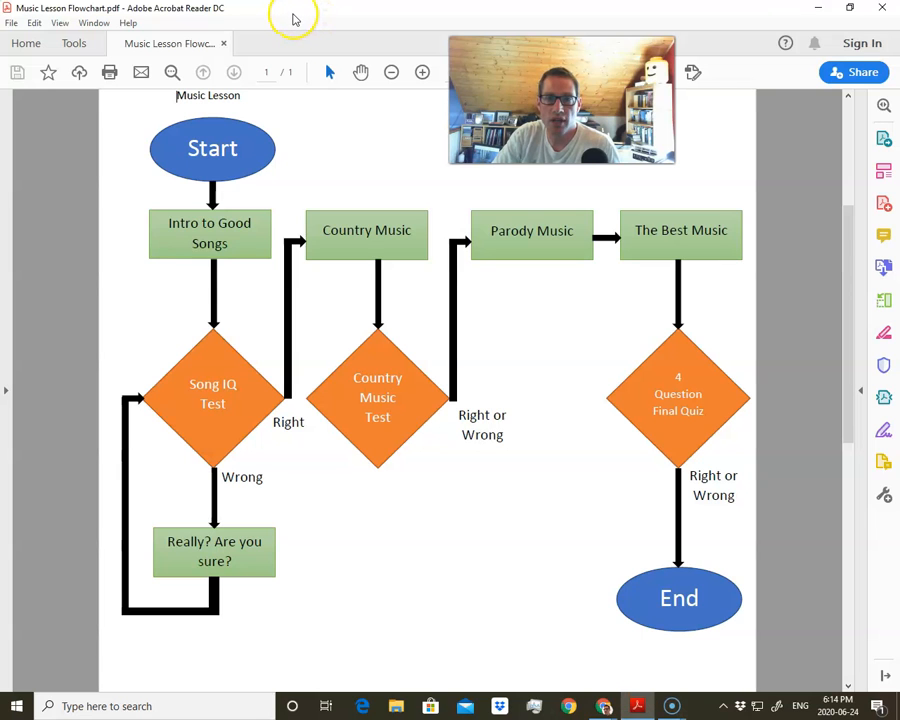
pyautogui.moveTo(295, 20); pyautogui.dragTo(899, 132)
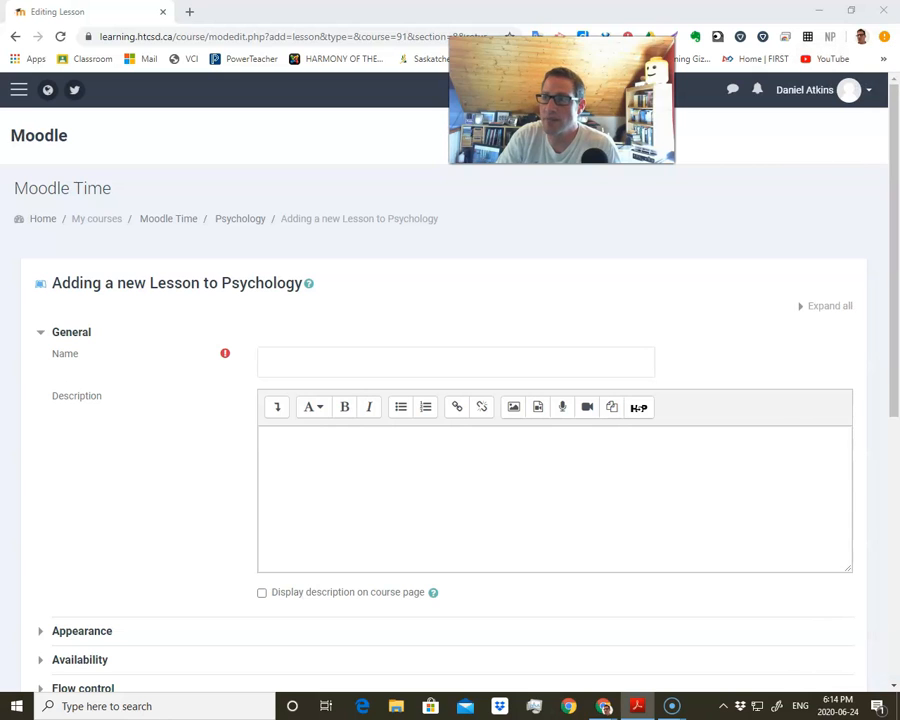
# - Name the new lesson Music 2
pyautogui.click(327, 356)
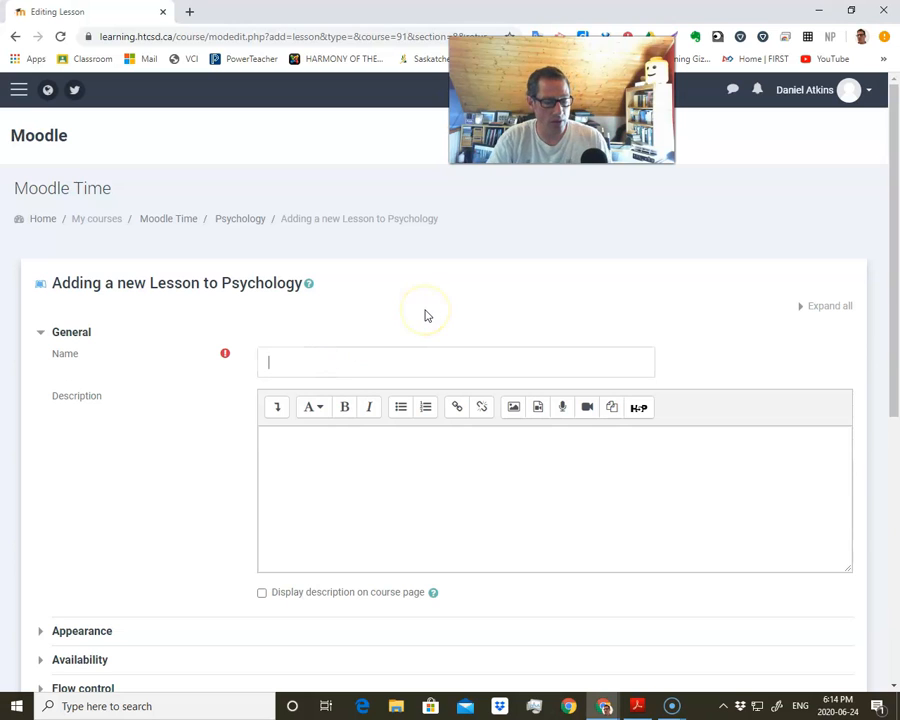
pyautogui.write('Music ')
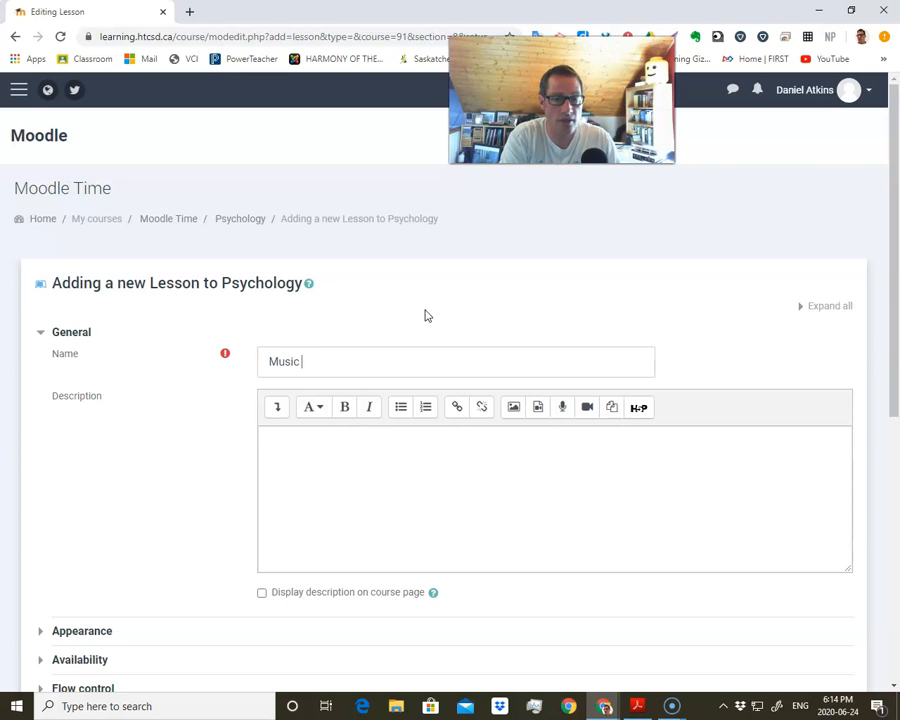
pyautogui.write('2')
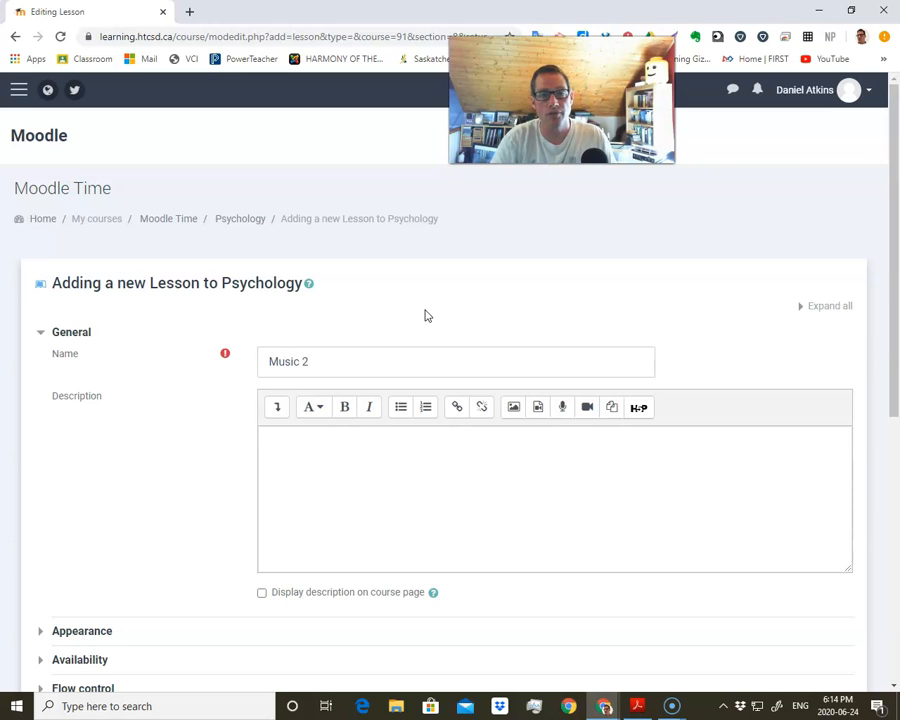
pyautogui.moveTo(479, 153); pyautogui.dragTo(466, 202)
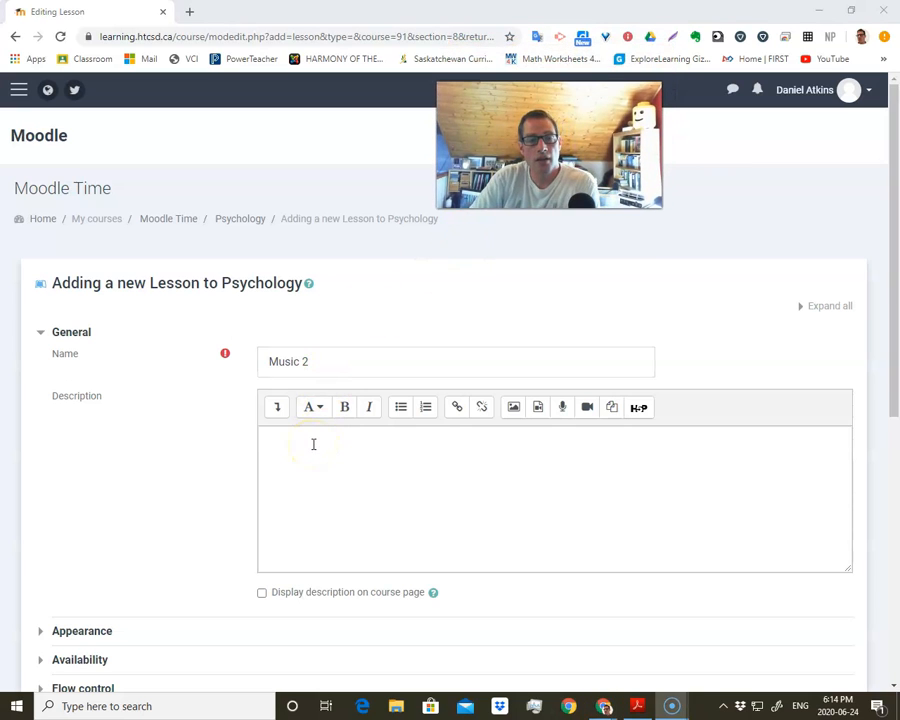
# - Leave the description empty and the other lesson settings at their defaults, and save and display the lesson
pyautogui.click(313, 444)
pyautogui.scroll(-3, 205, 445)
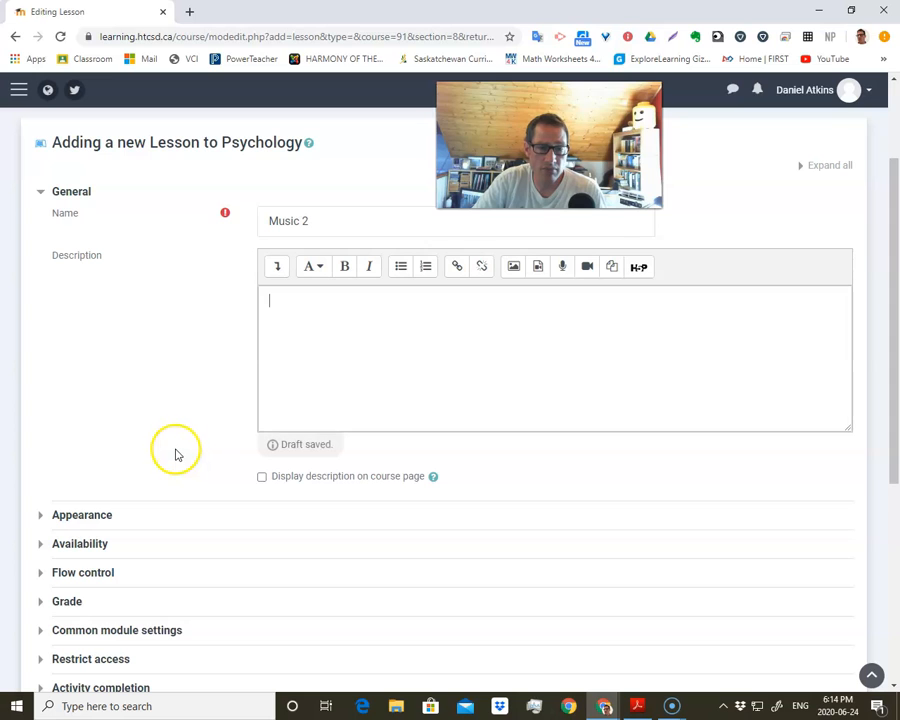
pyautogui.scroll(-1, 176, 432)
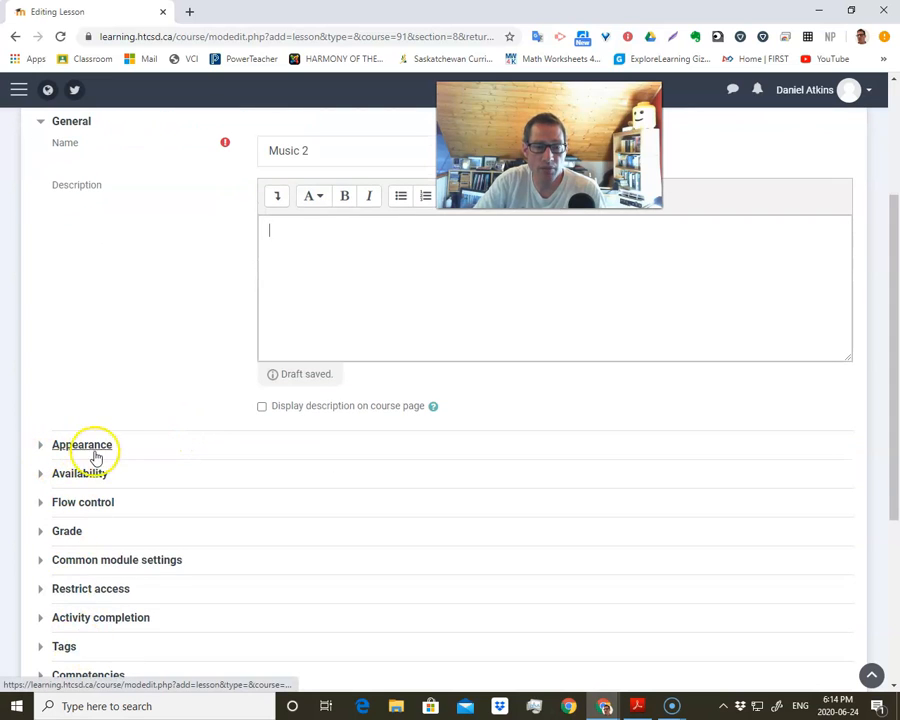
pyautogui.scroll(-3, 94, 452)
pyautogui.scroll(2, 110, 385)
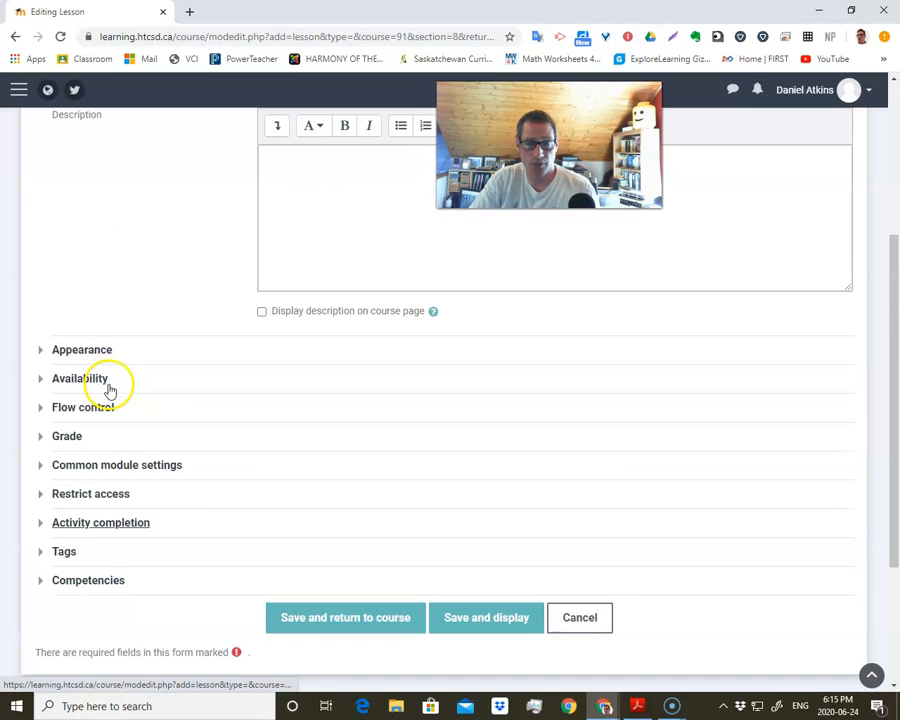
pyautogui.click(476, 618)
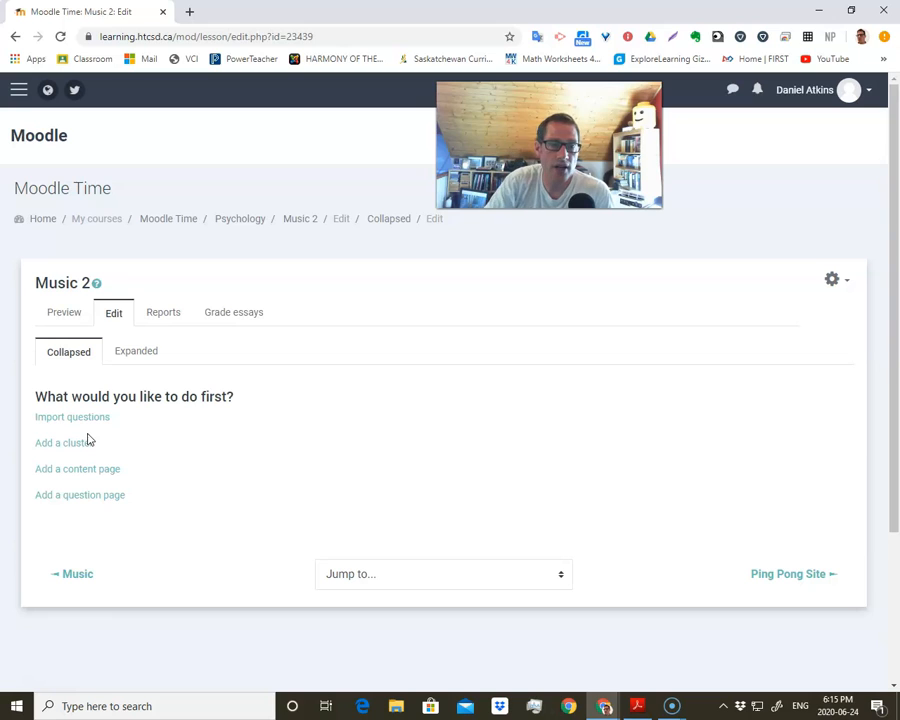
# - Examine the first-page options and the Reports and Grade essays views of the Music 2 lesson, and return to editing
pyautogui.click(88, 418)
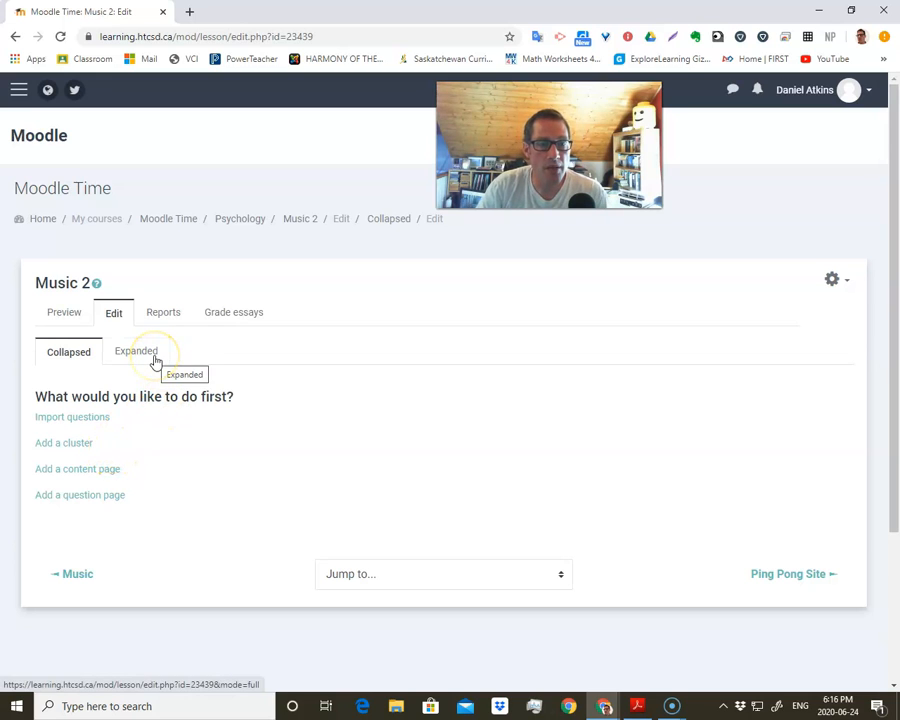
pyautogui.click(180, 315)
pyautogui.click(218, 312)
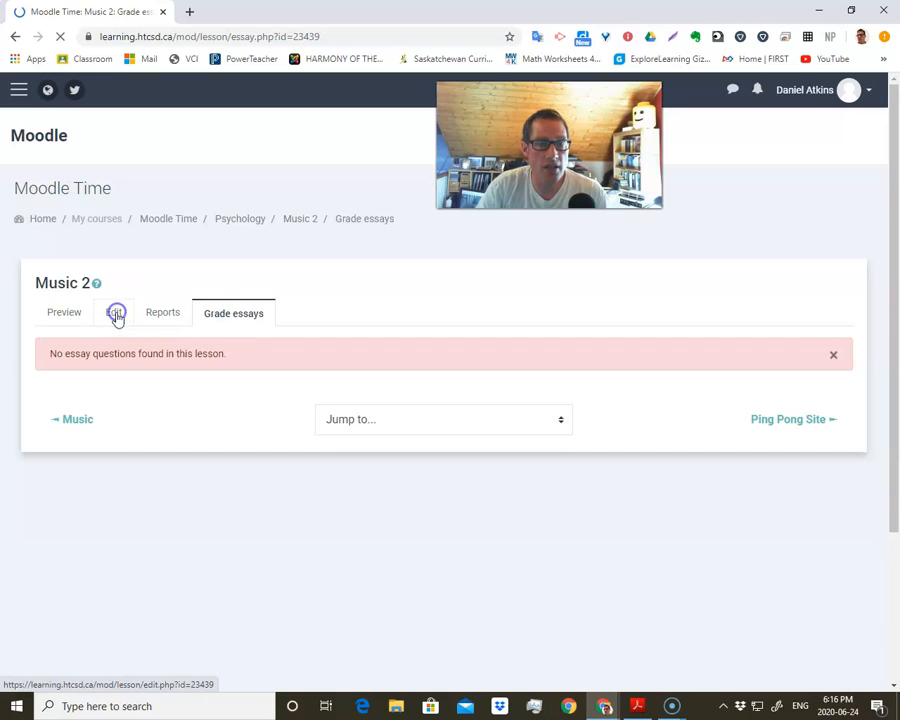
pyautogui.click(70, 315)
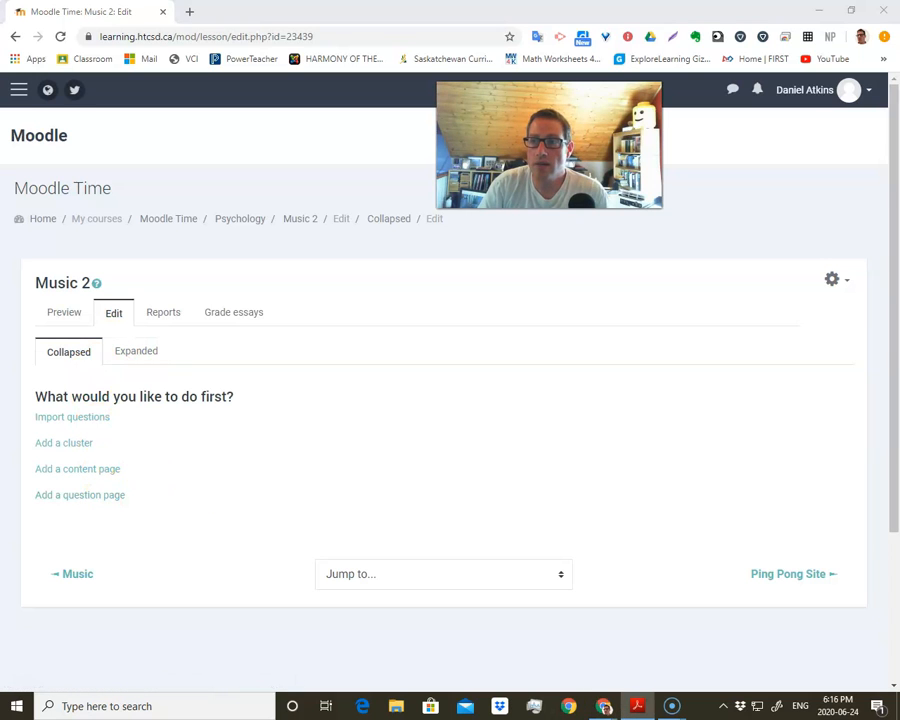
# - Check the Music Lesson flowchart for the first page and start a content page titled Intro to Good Songs
pyautogui.moveTo(899, 105); pyautogui.dragTo(378, 60)
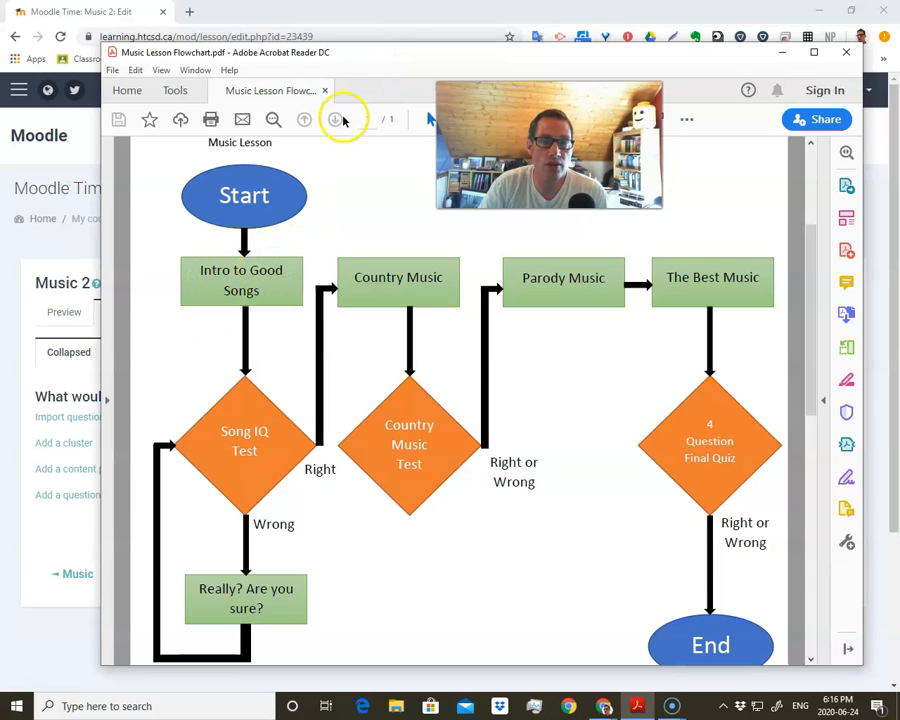
pyautogui.moveTo(358, 66); pyautogui.dragTo(899, 90)
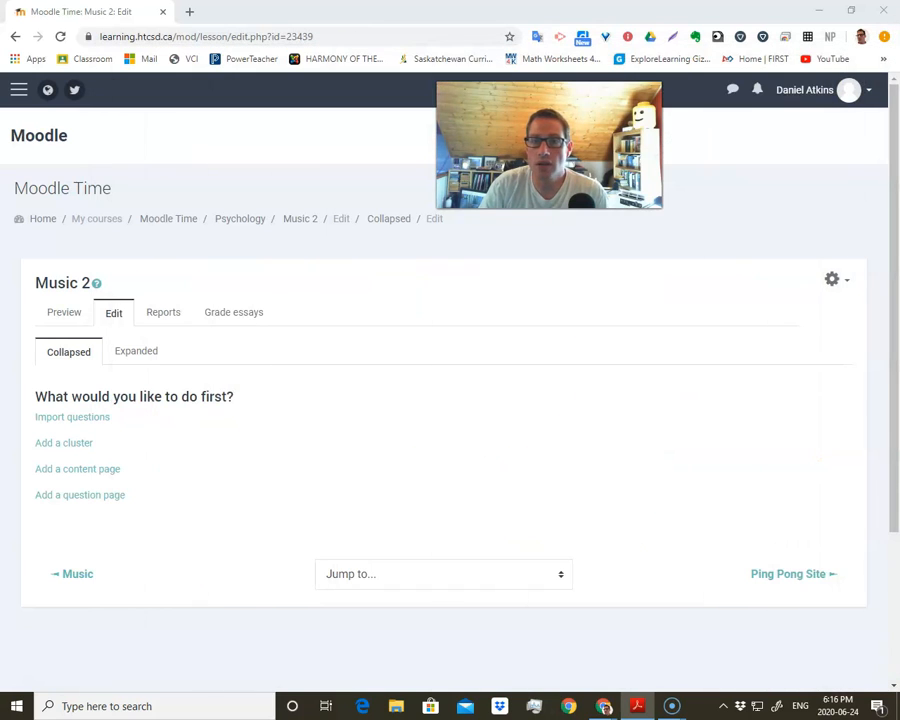
pyautogui.click(81, 470)
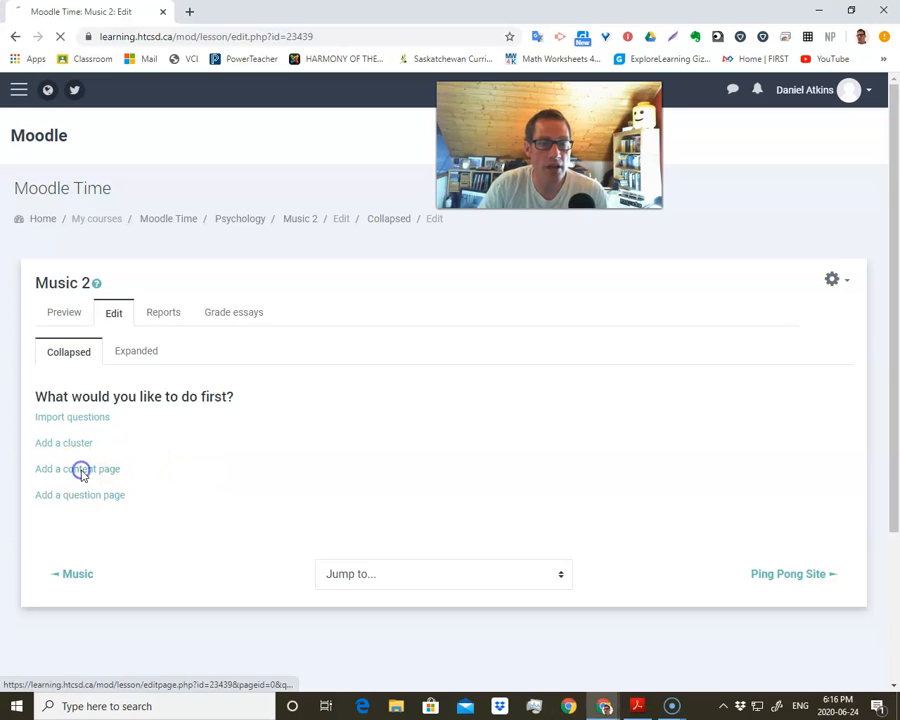
pyautogui.click(408, 358)
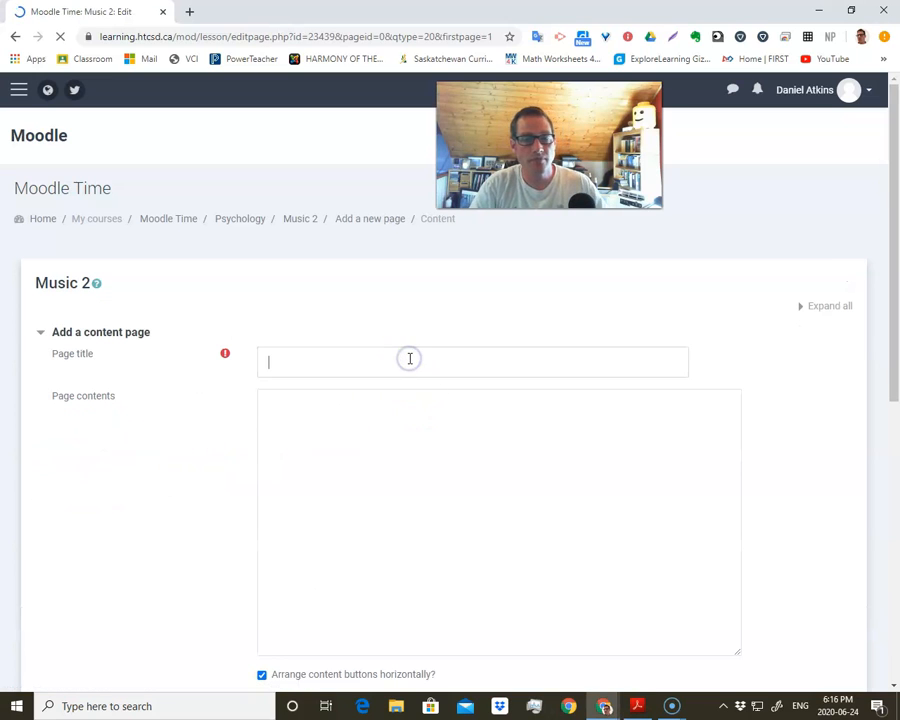
pyautogui.click(367, 357)
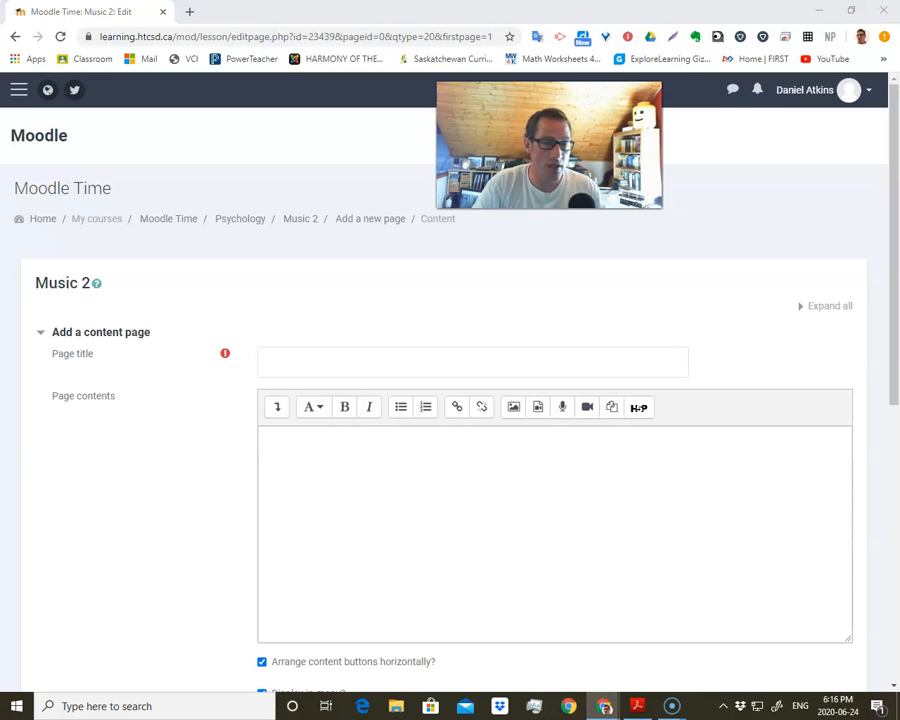
pyautogui.click(290, 363)
pyautogui.write('https://learning.htcsd.ca/course/view.php?id=91&section=8')
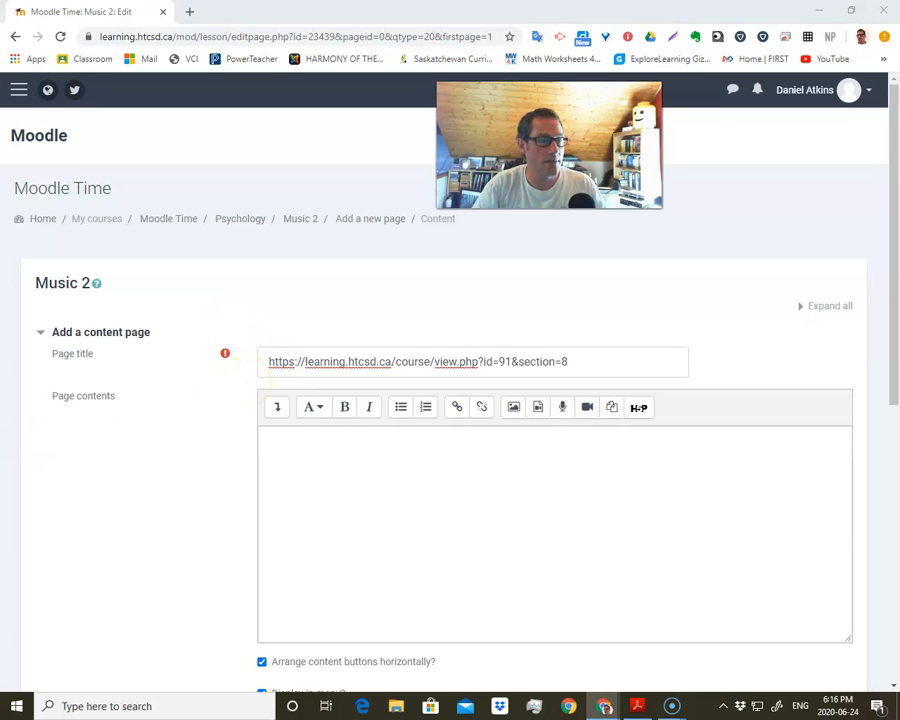
pyautogui.moveTo(603, 364); pyautogui.dragTo(181, 380)
pyautogui.write('Intro to Good Songs')
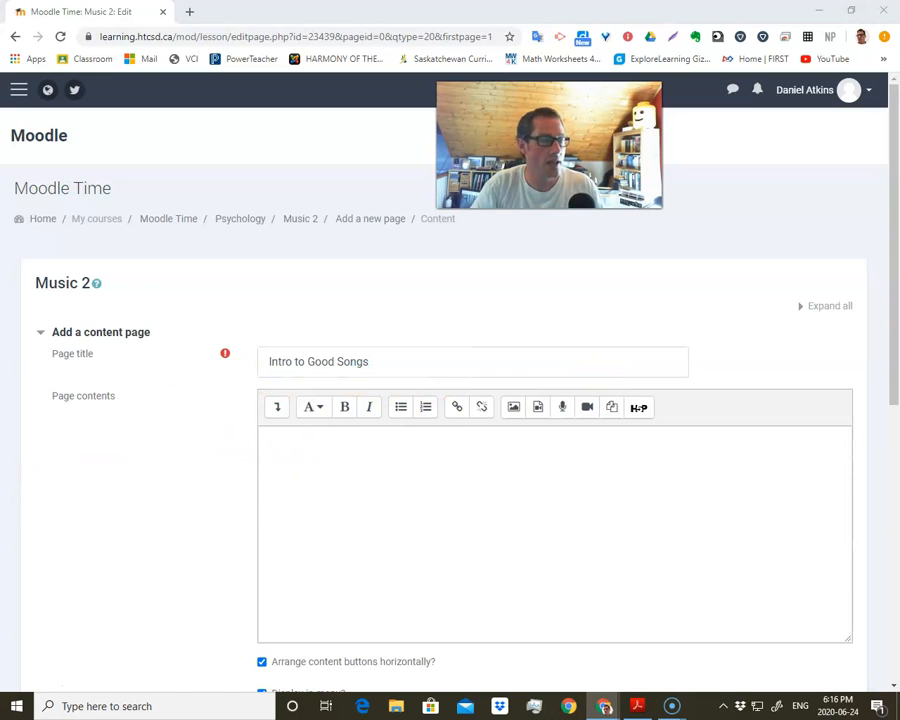
# - Enter page contents "Check out these classic good songs" plus links to I Got A Name, Have You Ever Seen The Rain?, 500 Miles and Country Roads
pyautogui.click(337, 512)
pyautogui.write('Check out these classic good songs I Got A Name (Stereo Version).avi Creedence Clearwater Revival Have You Ever Seen The Rain?.avi 500 Miles - Inside Llewyn Davis.avi John Denver - Take Me Home, Country Roads (Audio).avi')
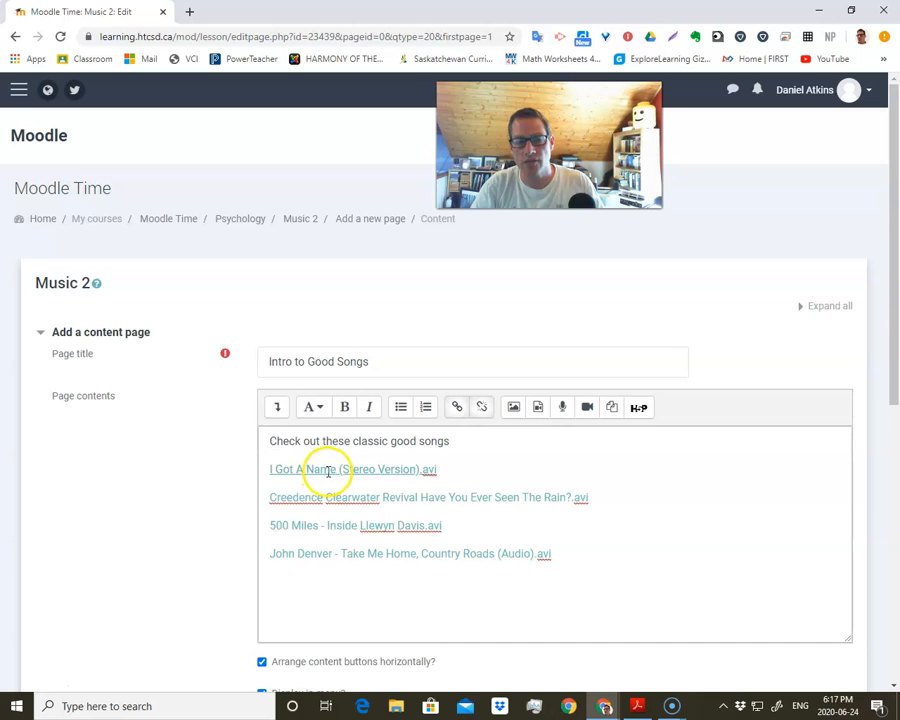
# - Insert a YouTube media link to Jim Croce I Got A Name Original Studio Version on a new line below the introductory sentence
pyautogui.click(454, 440)
pyautogui.press('Return')
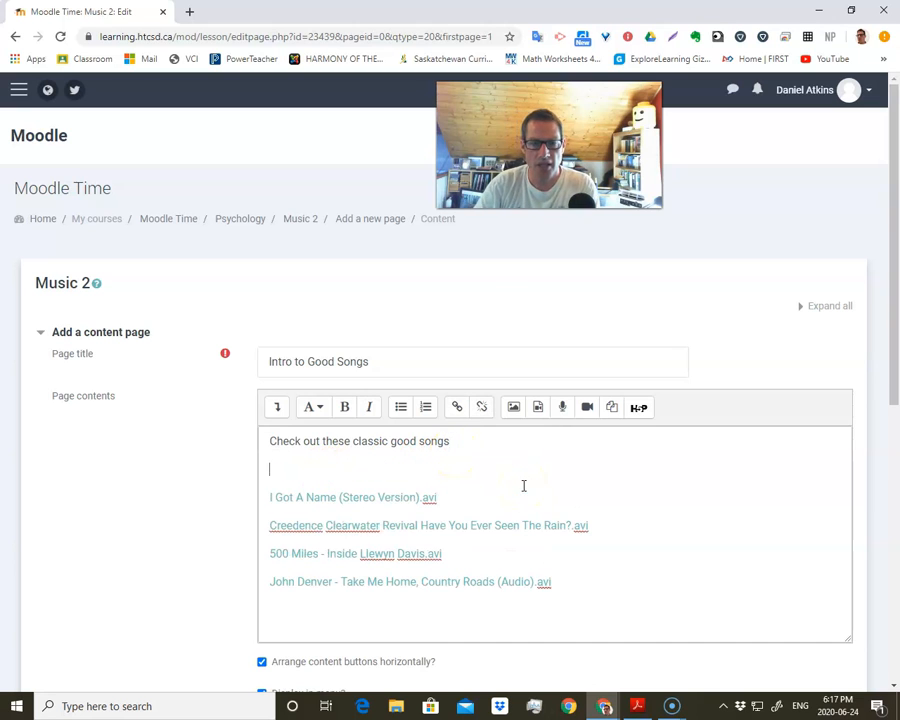
pyautogui.click(537, 408)
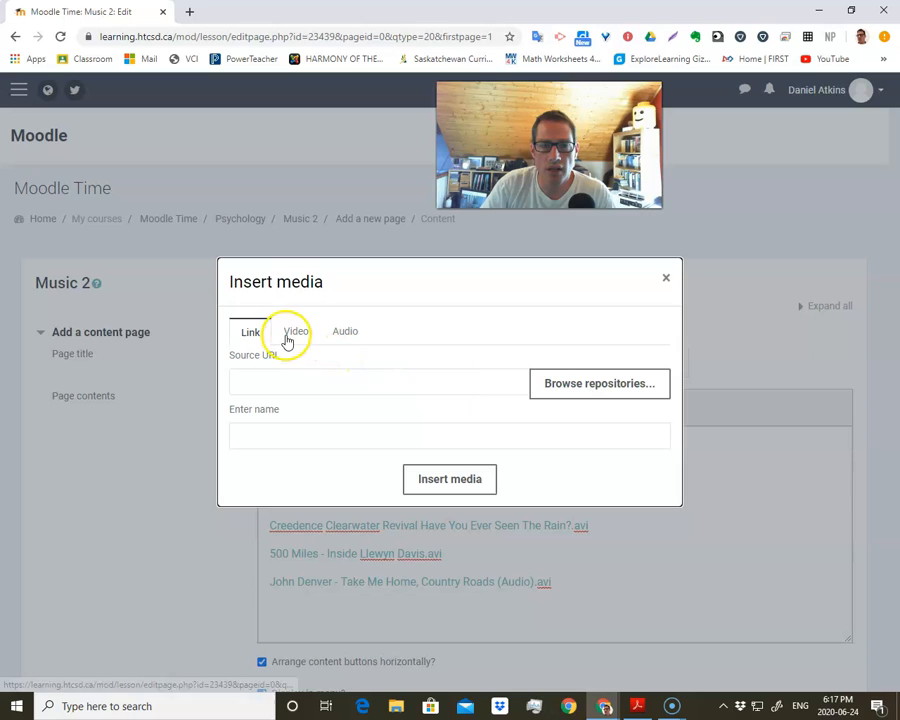
pyautogui.click(579, 393)
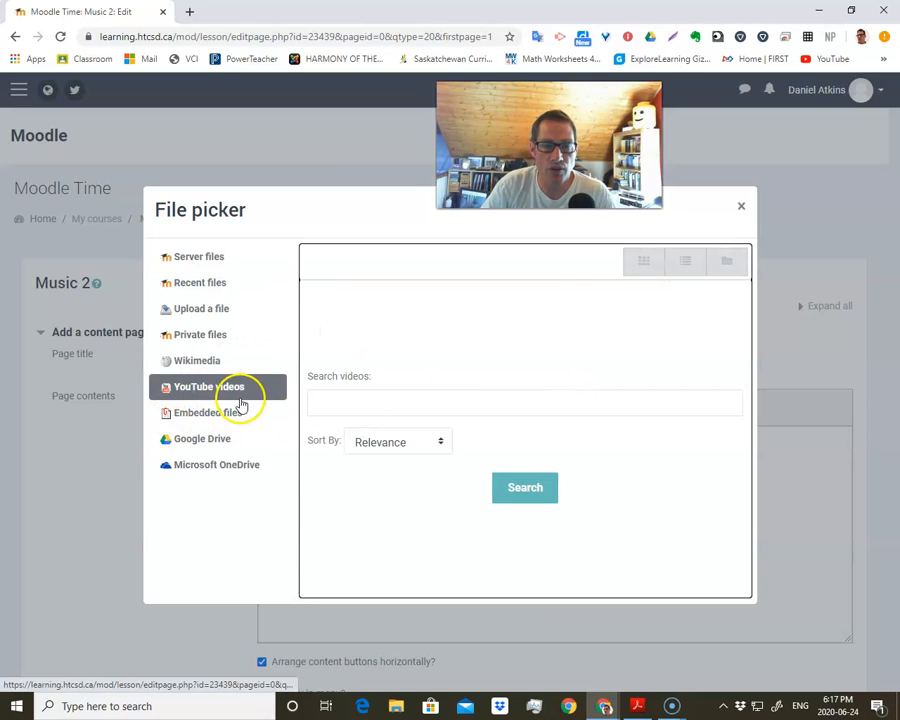
pyautogui.click(336, 404)
pyautogui.click(340, 435)
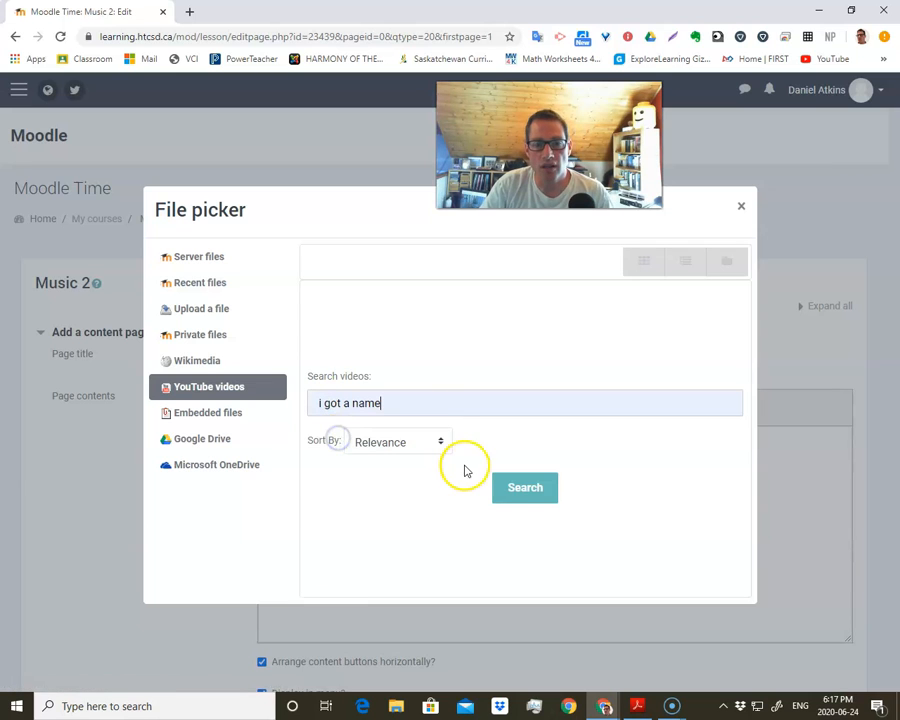
pyautogui.click(519, 488)
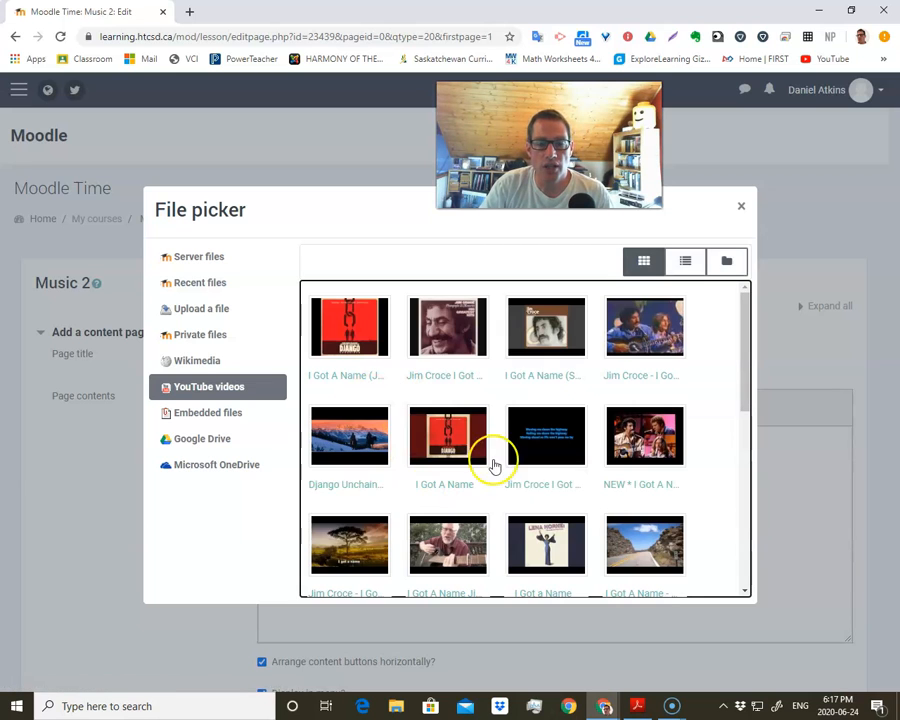
pyautogui.click(490, 332)
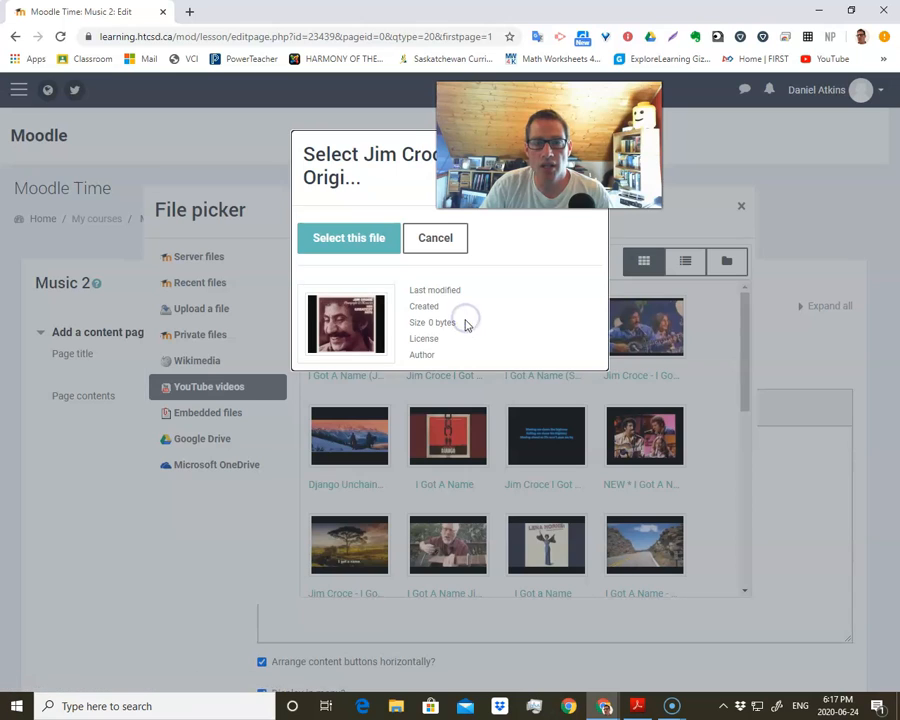
pyautogui.click(345, 237)
pyautogui.click(446, 478)
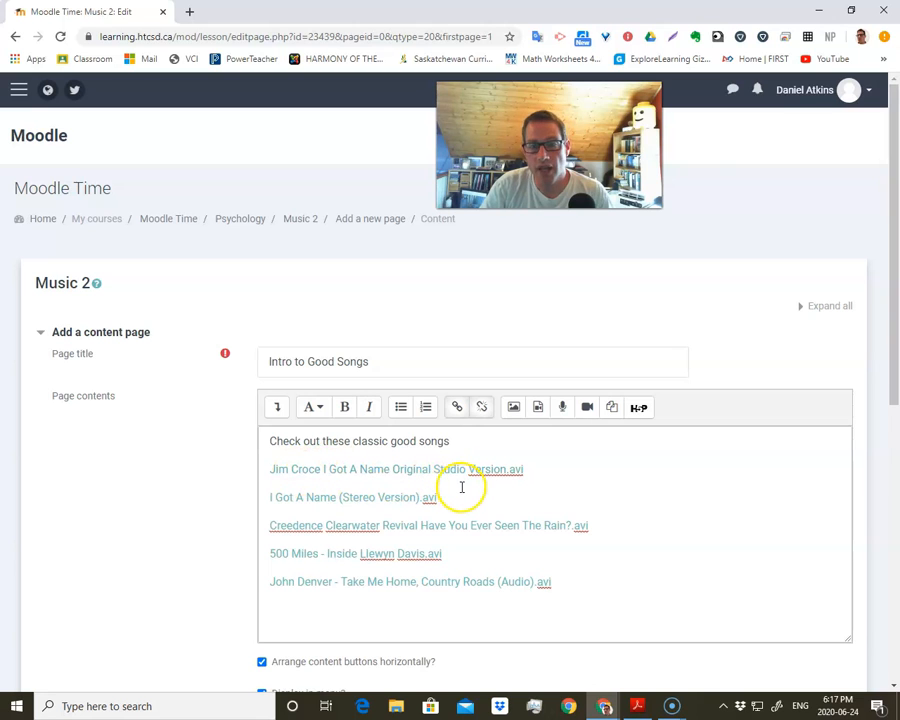
# - Replace the newly inserted Jim Croce link with the same YouTube song embedded as a video
pyautogui.press('BackSpace')
pyautogui.press('BackSpace')
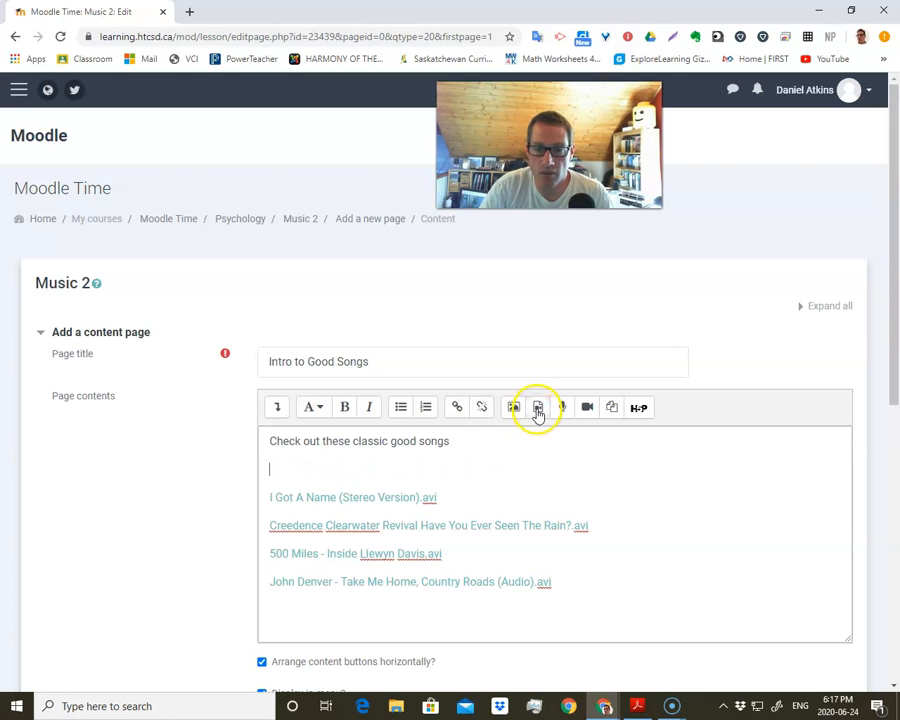
pyautogui.click(537, 408)
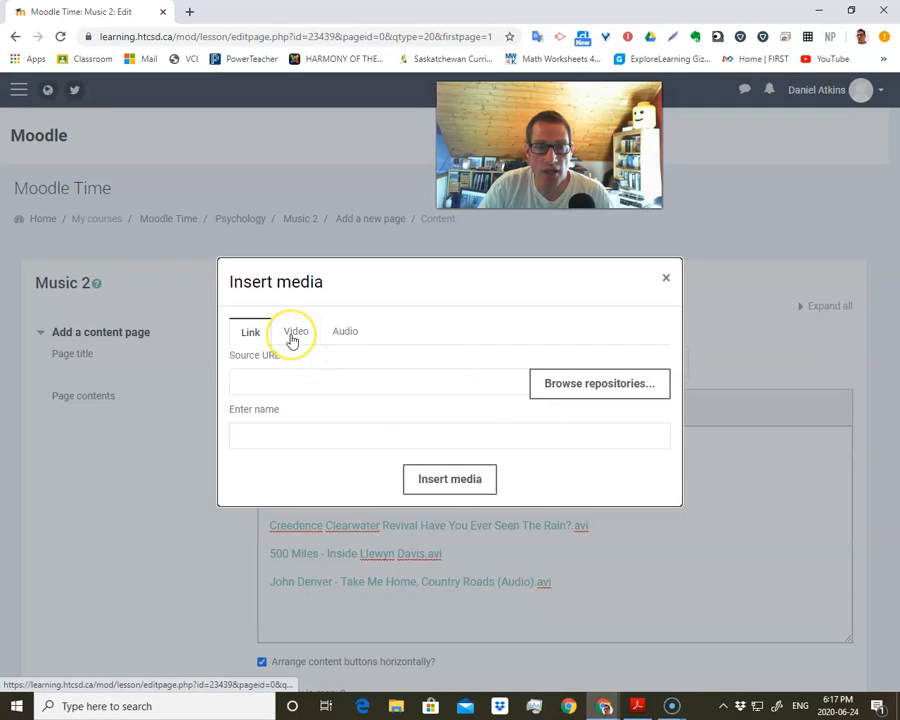
pyautogui.click(295, 335)
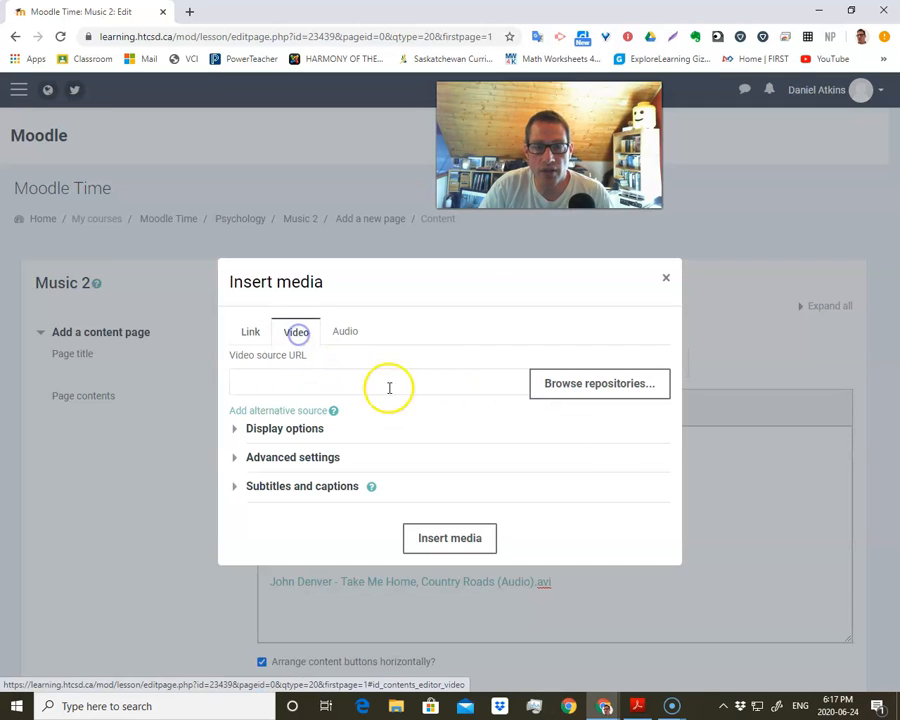
pyautogui.click(634, 394)
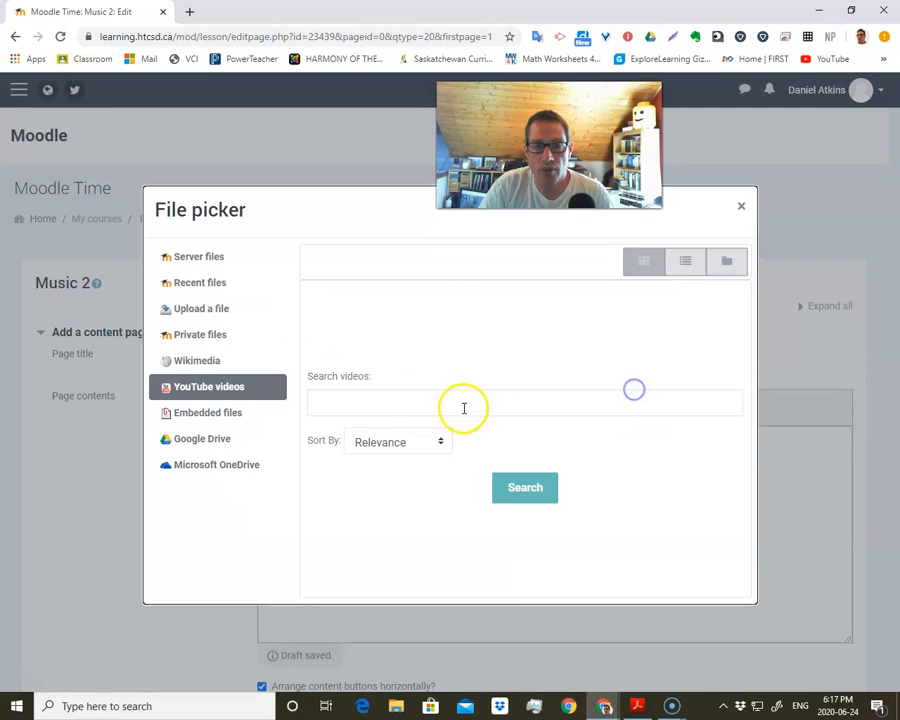
pyautogui.click(317, 398)
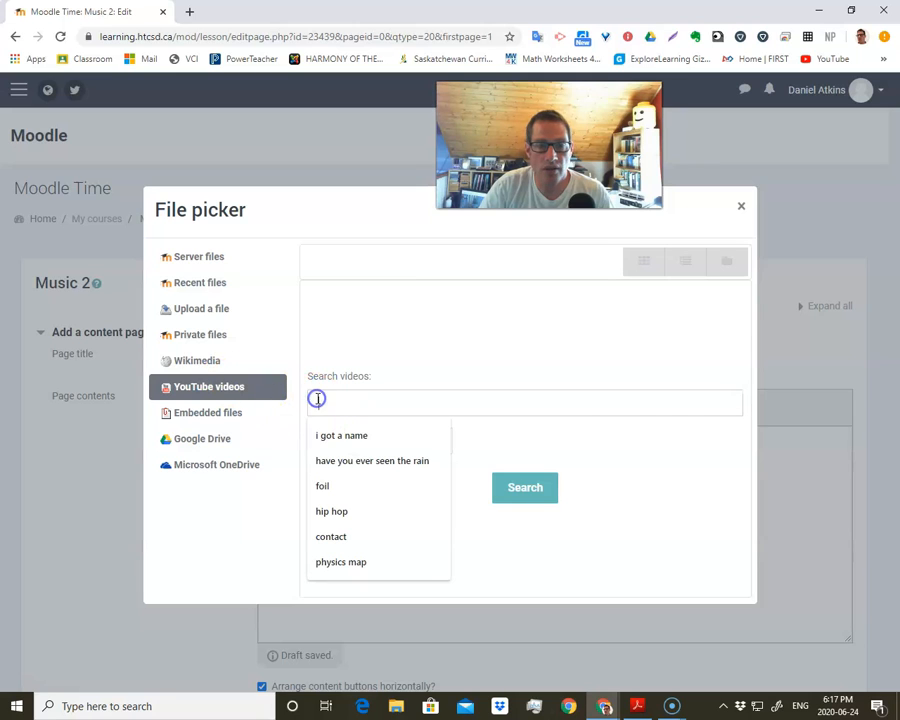
pyautogui.click(375, 436)
pyautogui.click(517, 488)
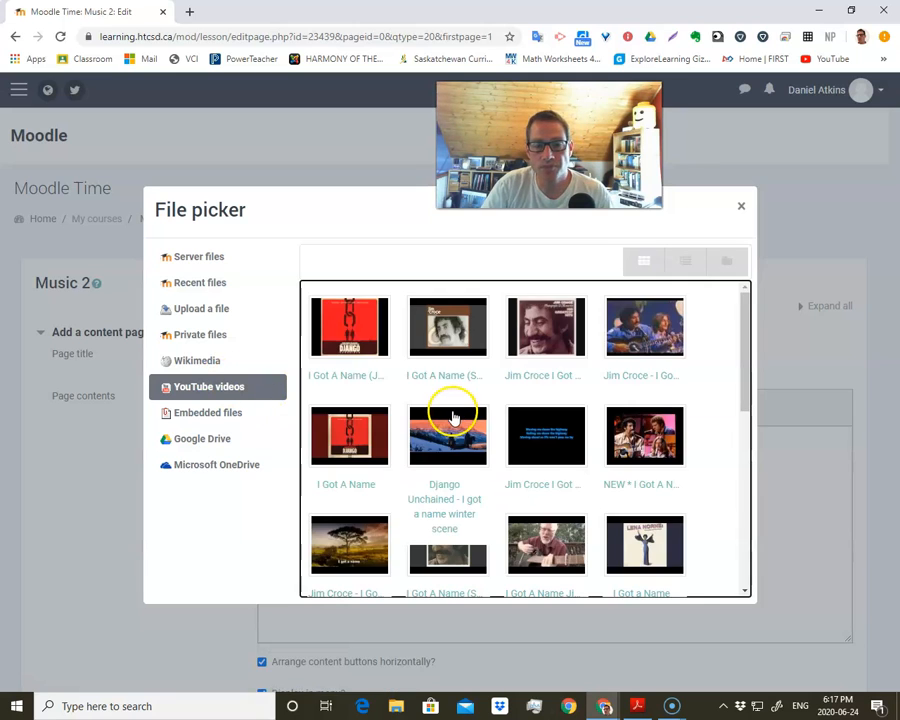
pyautogui.click(538, 327)
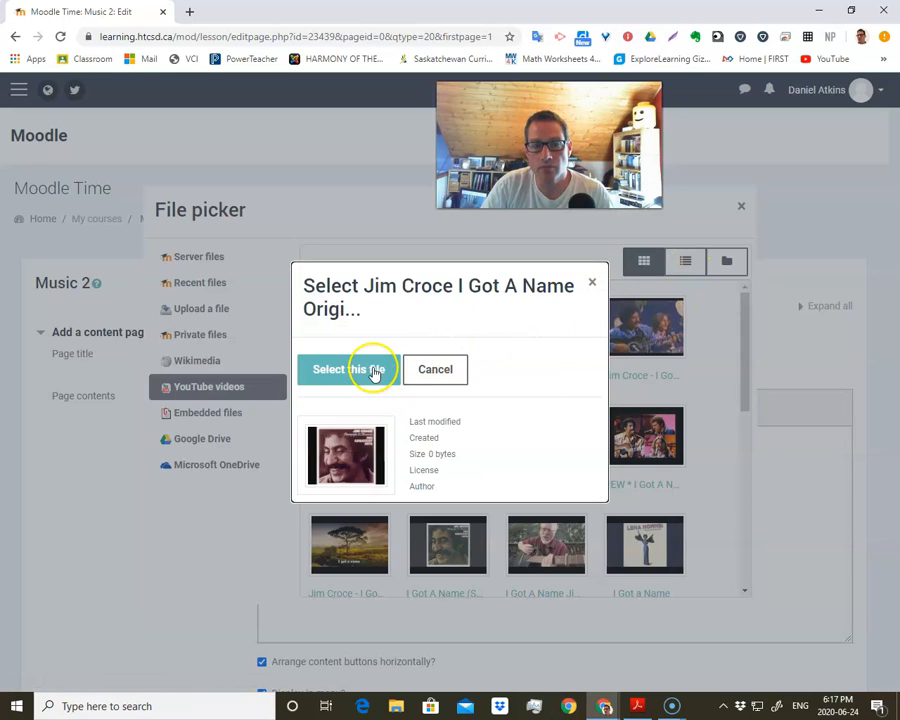
pyautogui.click(362, 367)
pyautogui.click(425, 537)
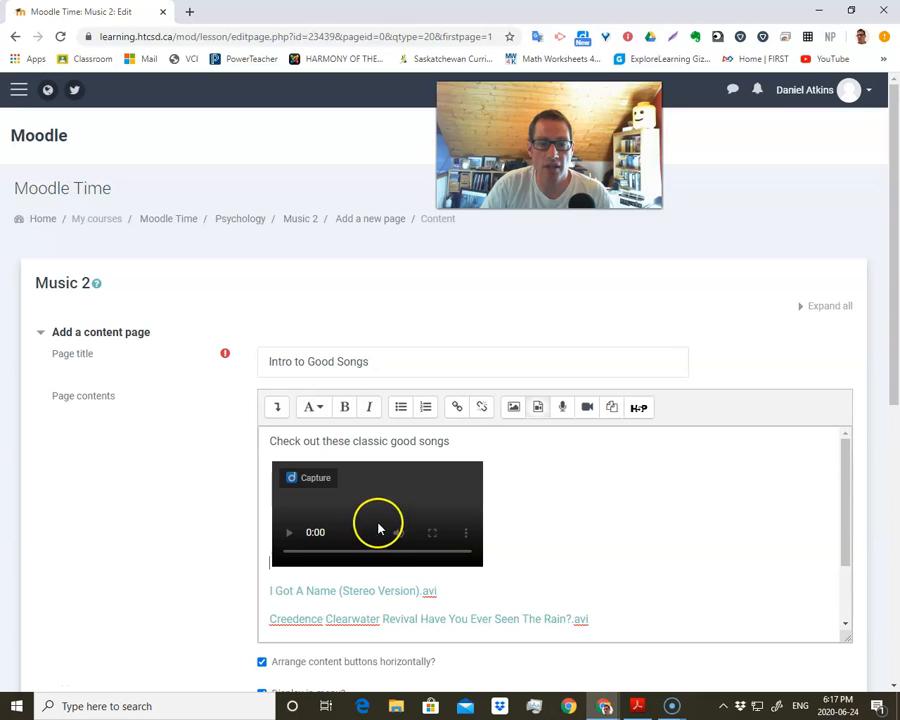
# - Delete the embedded video and its blank line from the page contents
pyautogui.scroll(-2, 378, 528)
pyautogui.scroll(2, 355, 538)
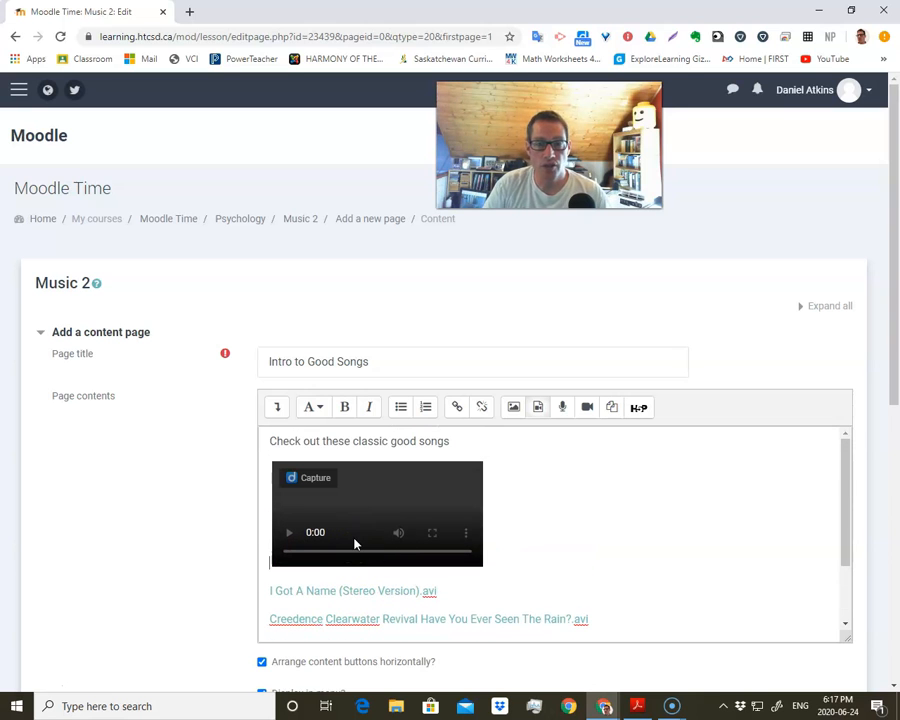
pyautogui.moveTo(368, 553); pyautogui.dragTo(412, 505)
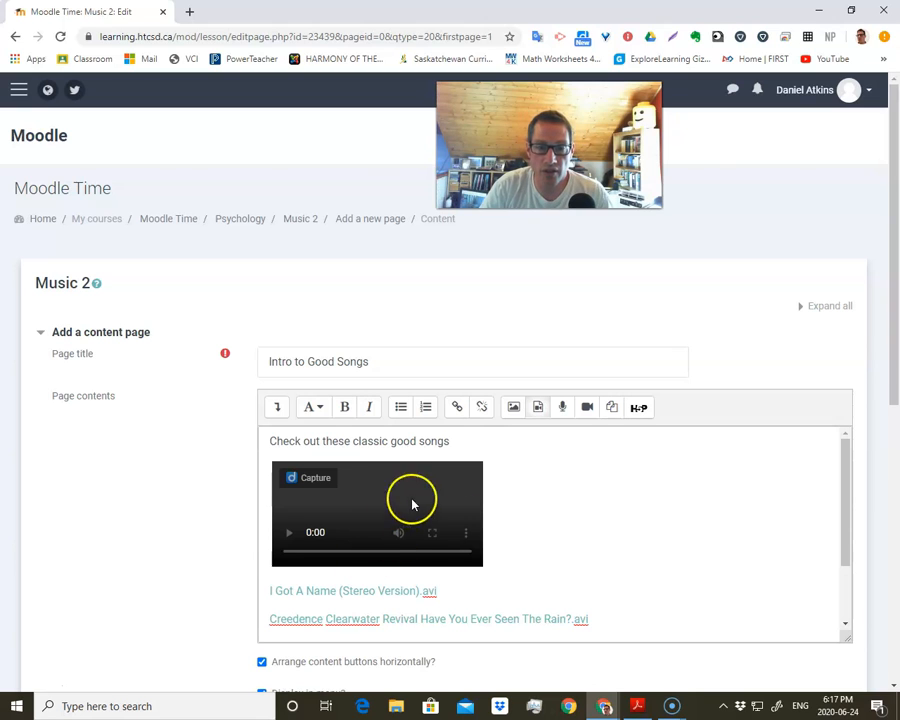
pyautogui.click(539, 545)
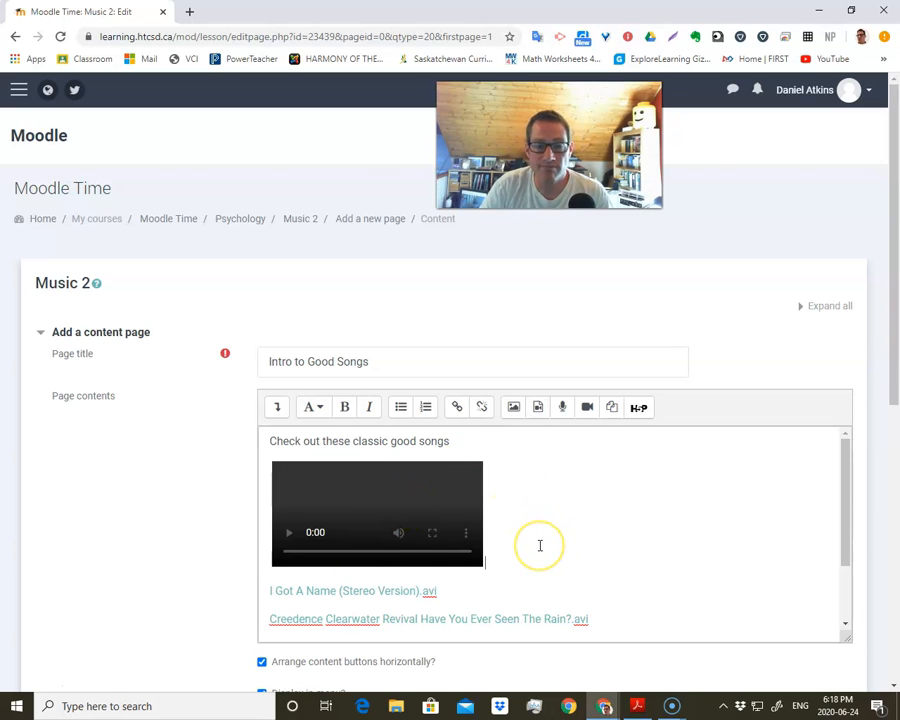
pyautogui.press('BackSpace')
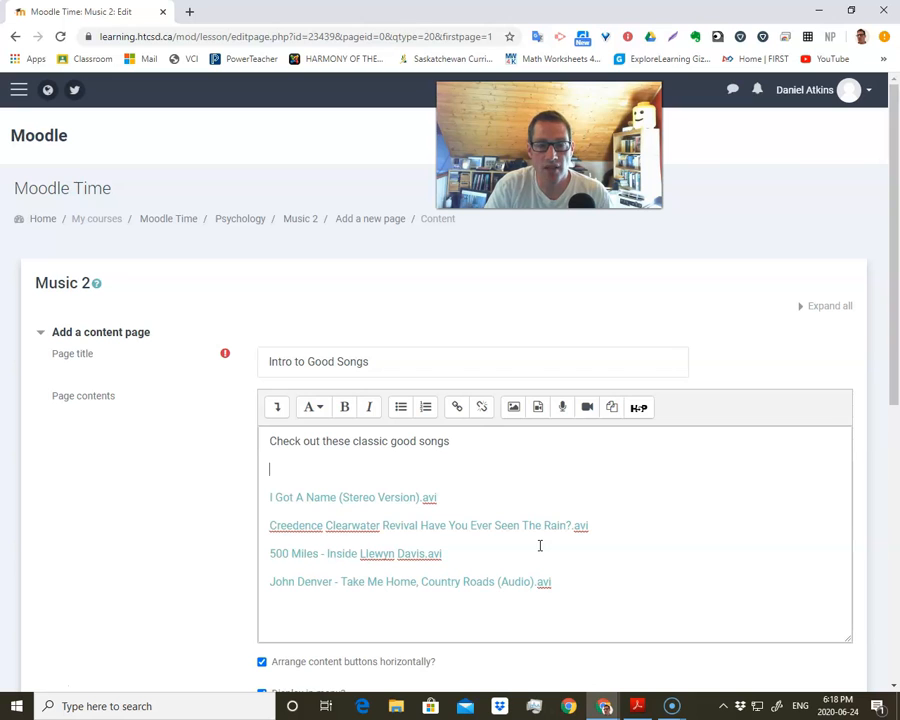
pyautogui.press('BackSpace')
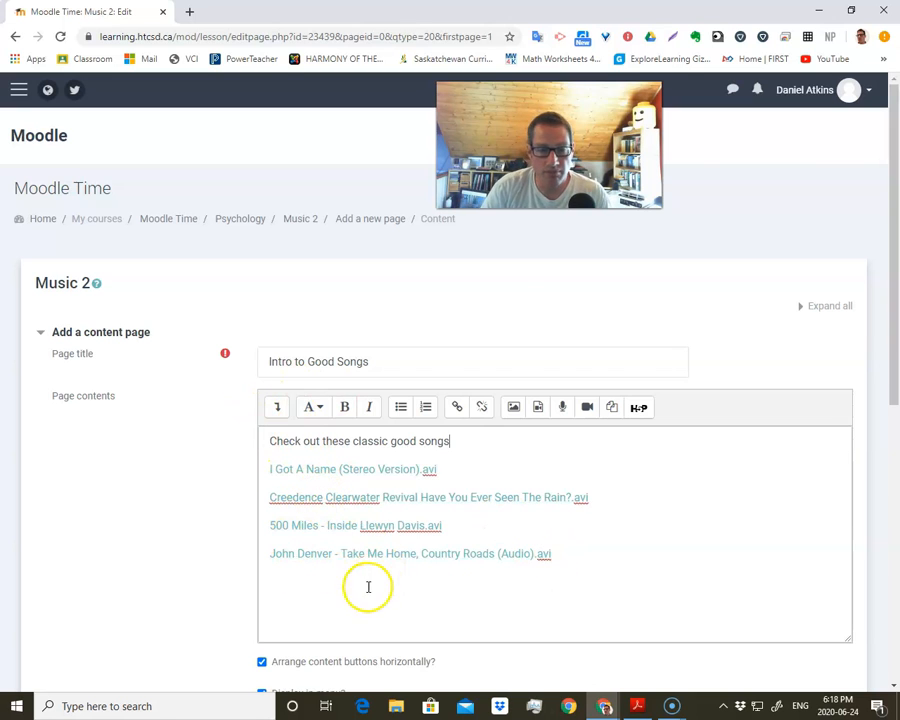
# - Examine the button arrangement and menu display options and the Content 2 and Content 3 sections, and collapse both sections again
pyautogui.scroll(-3, 380, 578)
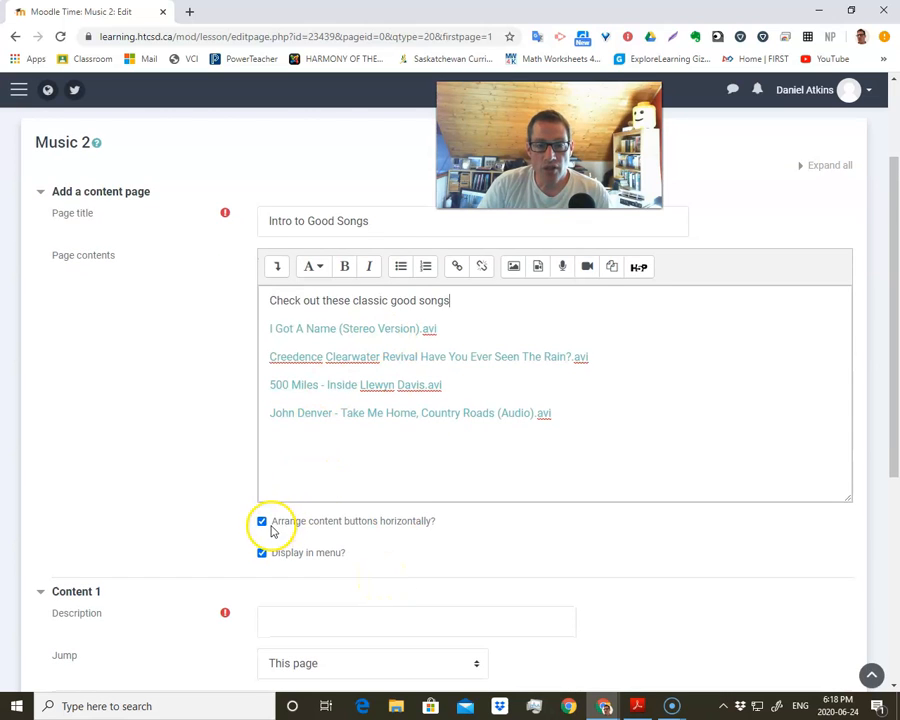
pyautogui.scroll(-1, 311, 568)
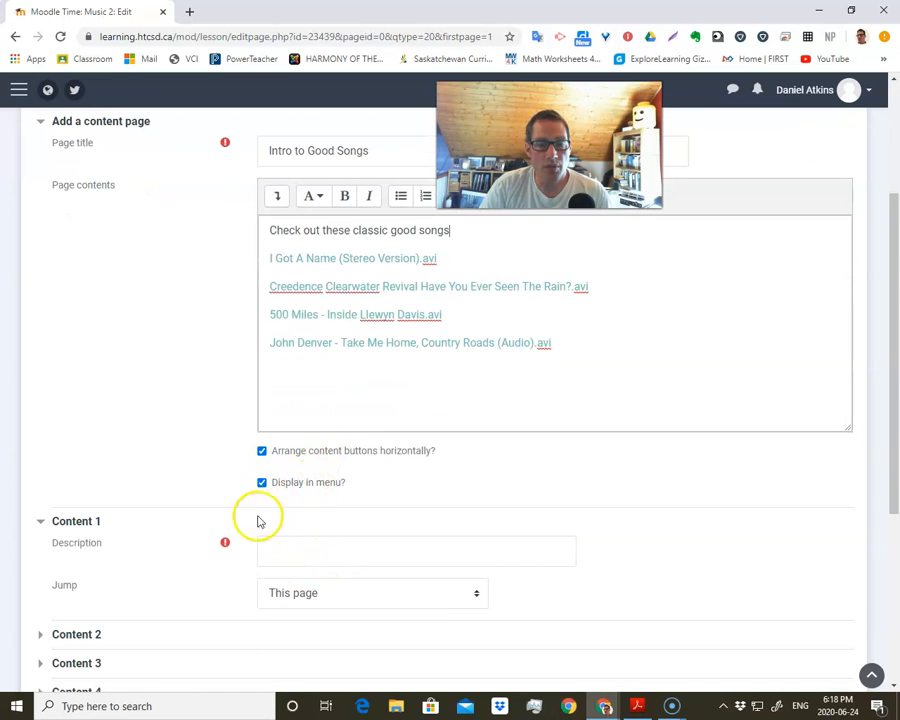
pyautogui.scroll(-1, 258, 521)
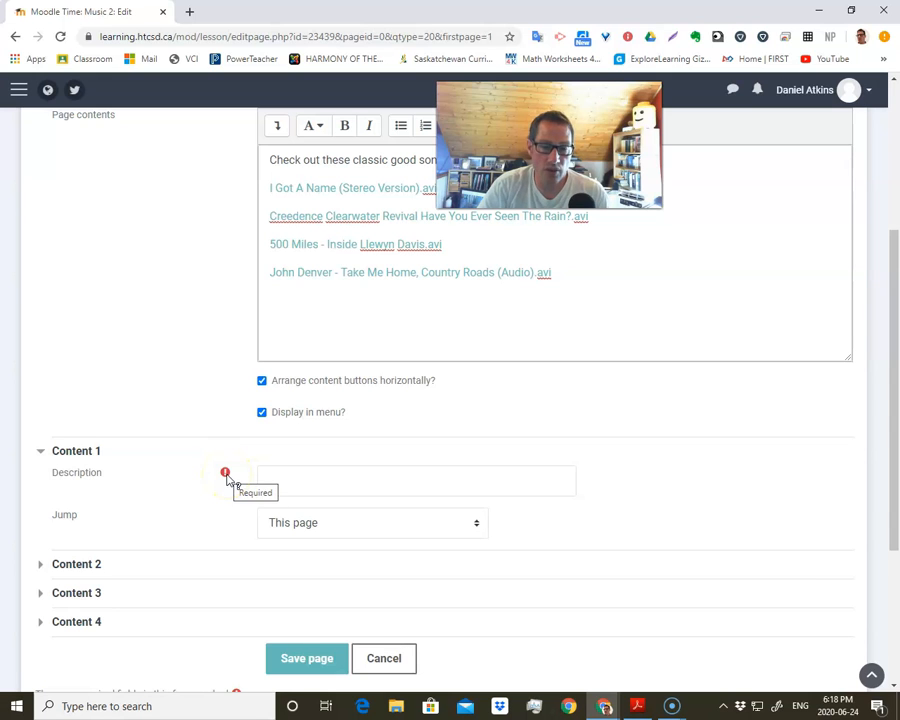
pyautogui.click(85, 563)
pyautogui.scroll(-3, 236, 568)
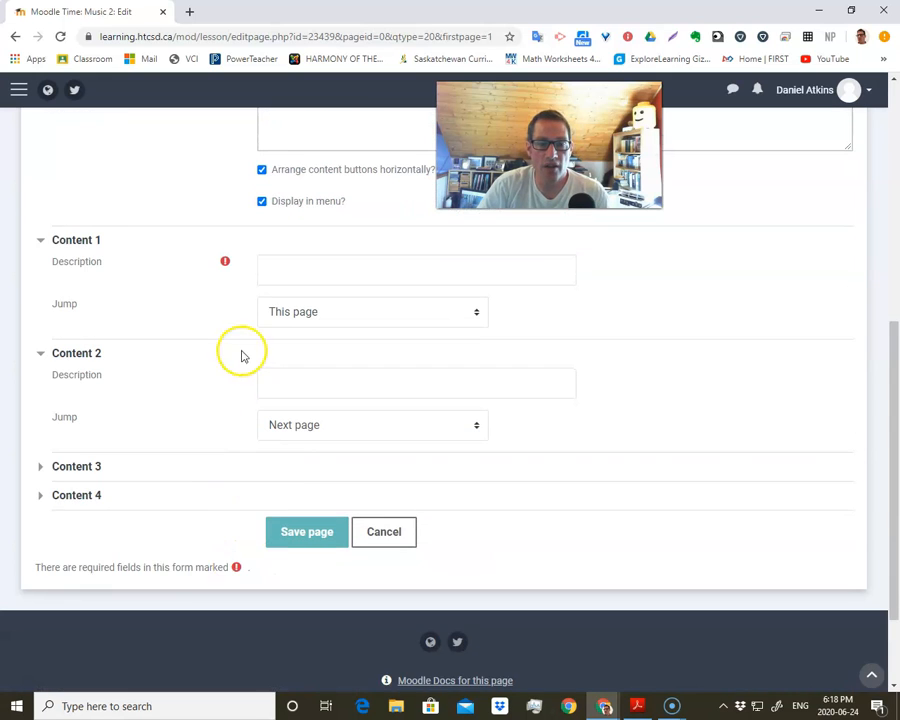
pyautogui.click(75, 467)
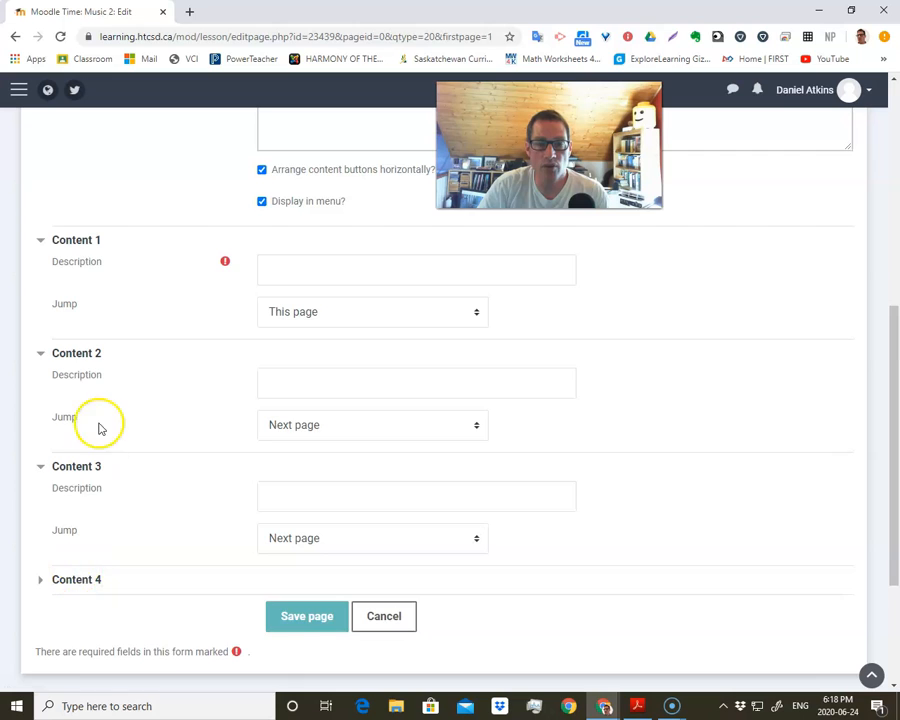
pyautogui.scroll(1, 73, 583)
pyautogui.click(80, 541)
pyautogui.click(80, 428)
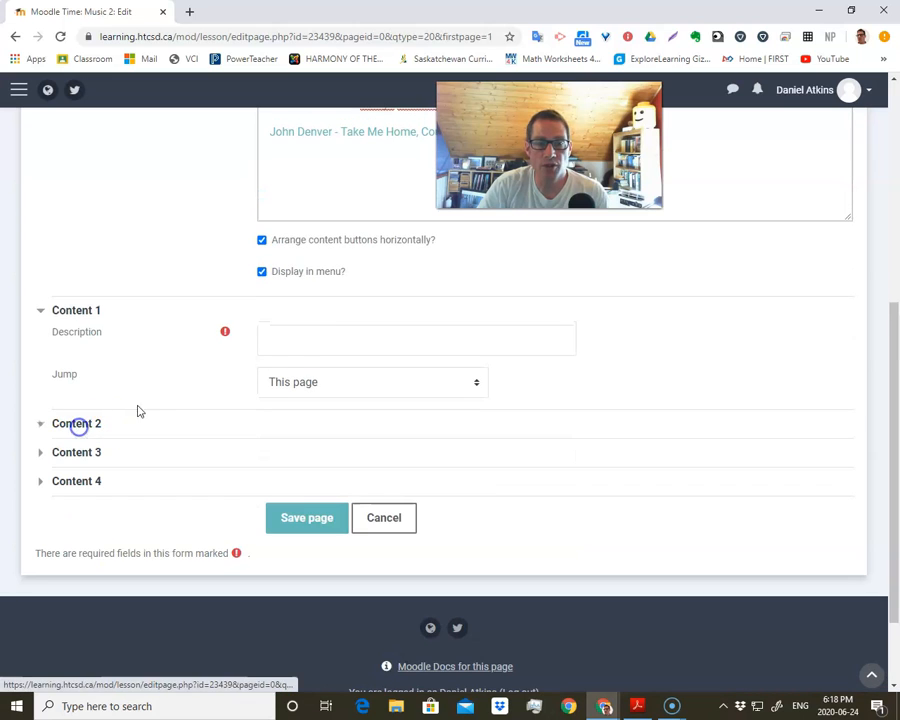
# - Check the Music Lesson flowchart for the page that follows Intro to Good Songs, and return to the content page form
pyautogui.click(291, 335)
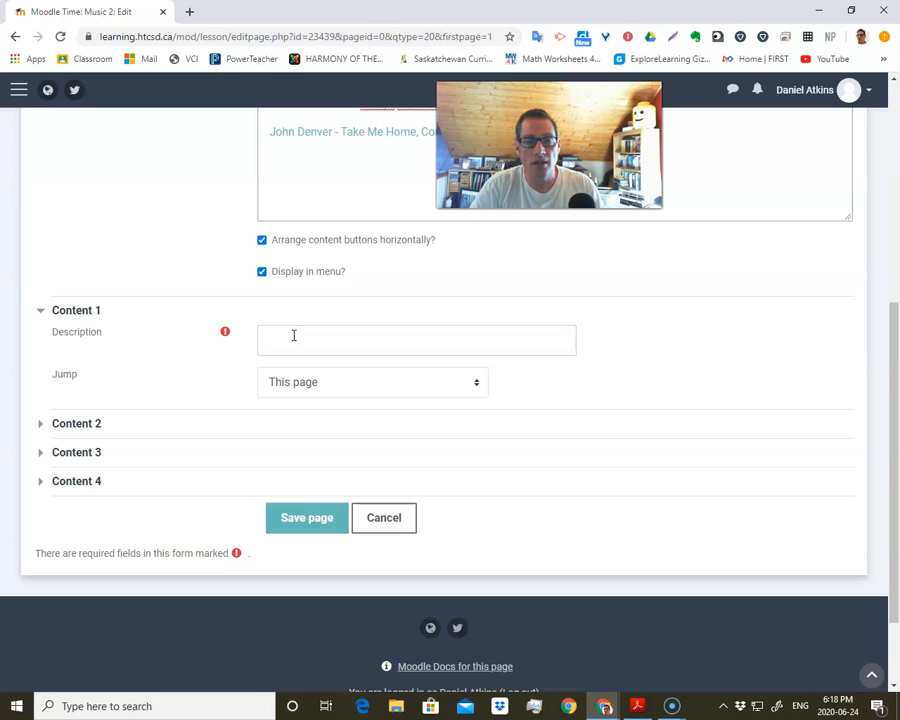
pyautogui.click(668, 279)
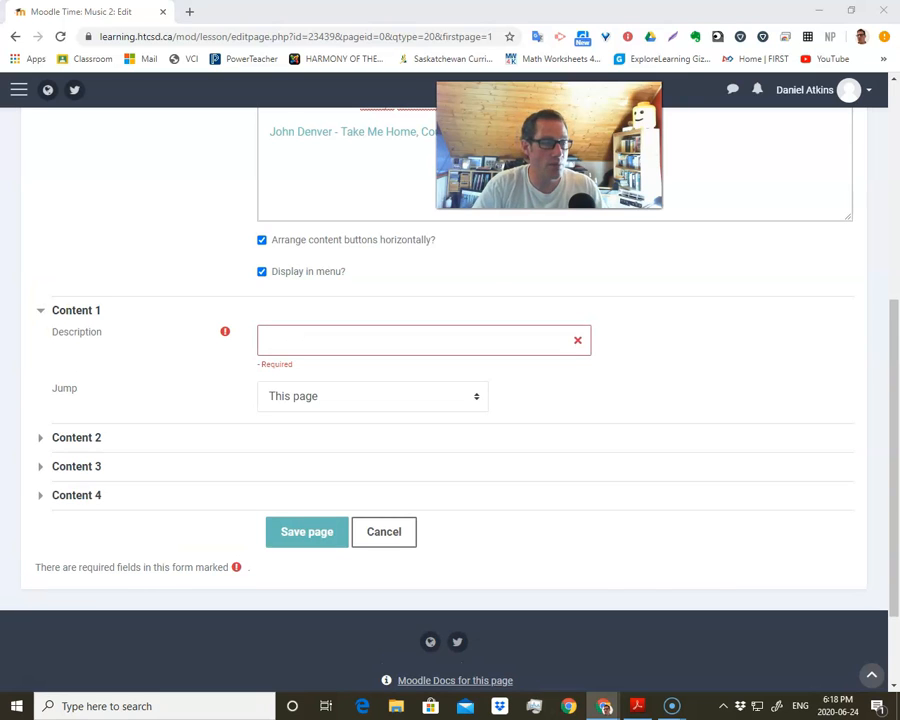
pyautogui.click(390, 368)
pyautogui.click(637, 706)
pyautogui.moveTo(850, 87); pyautogui.dragTo(447, 21)
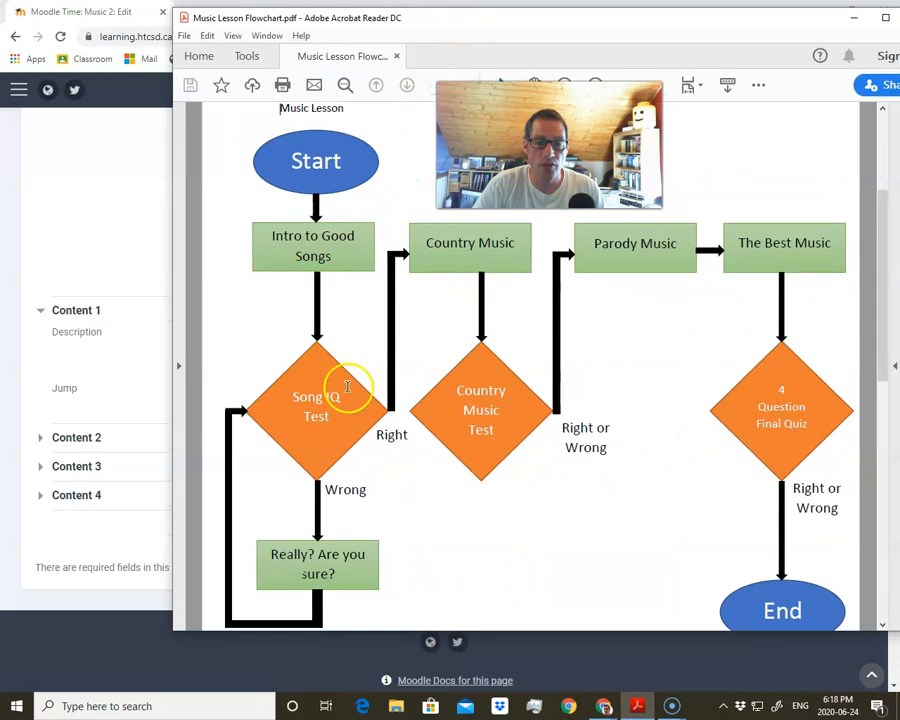
pyautogui.click(853, 17)
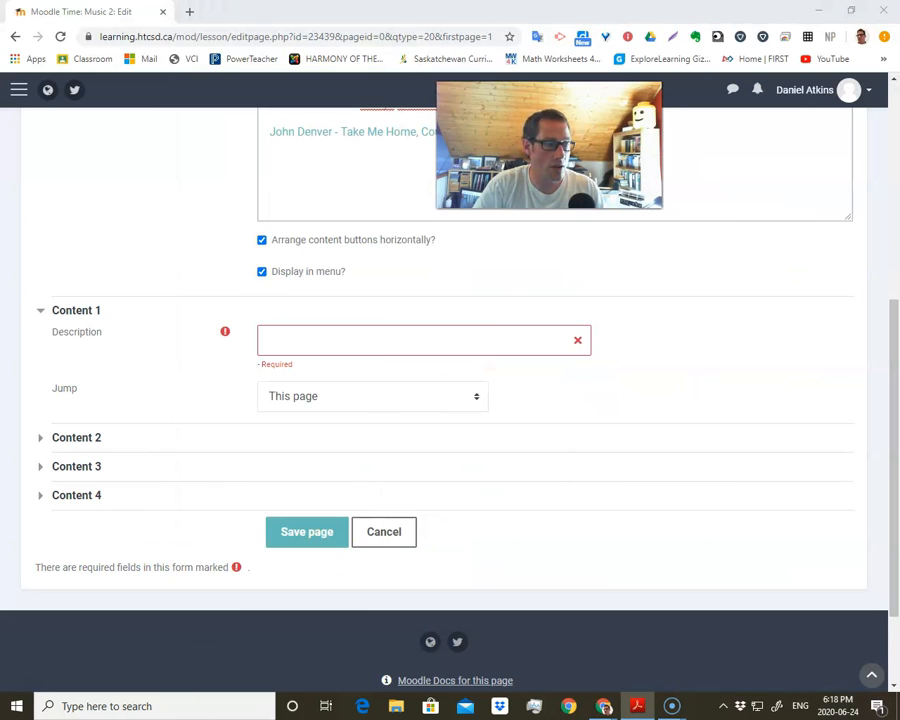
# - Enter Test Your Song IQ as the Content 1 description and look through the available jump destinations
pyautogui.click(358, 349)
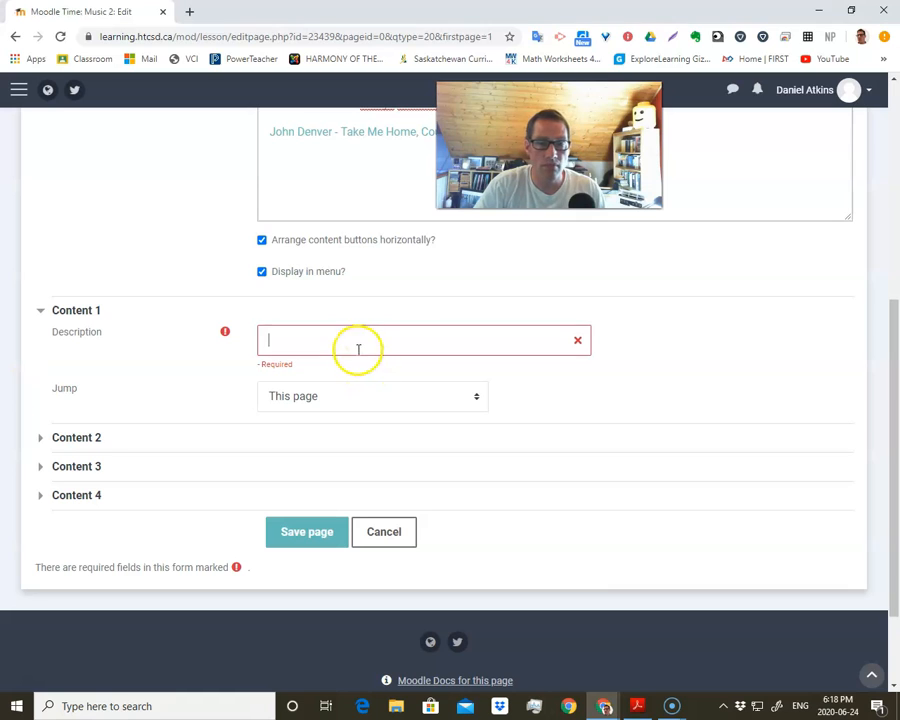
pyautogui.write('Test Your Song IQ')
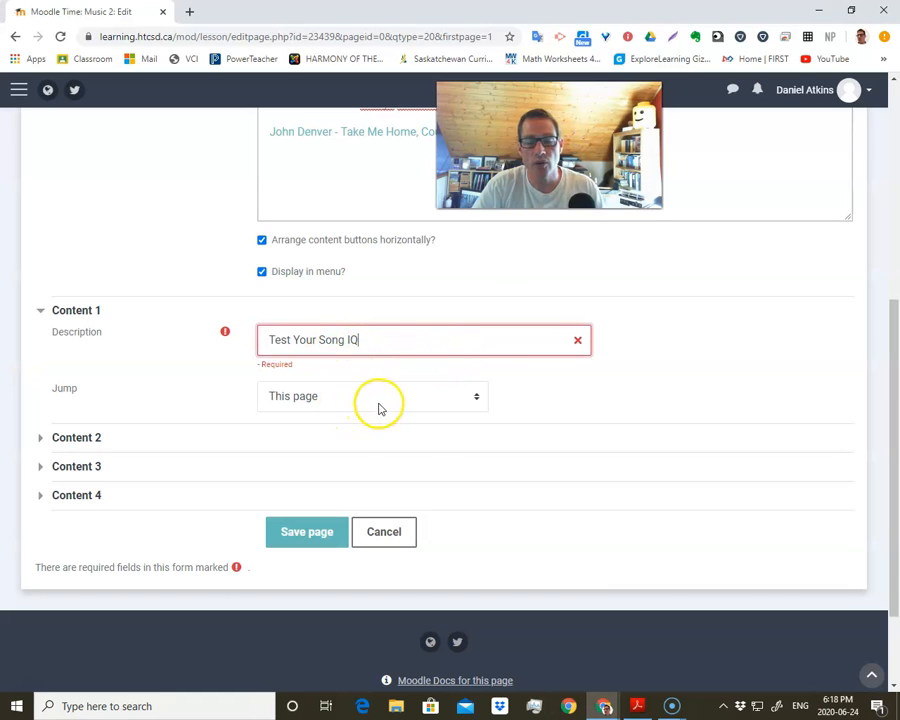
pyautogui.click(377, 400)
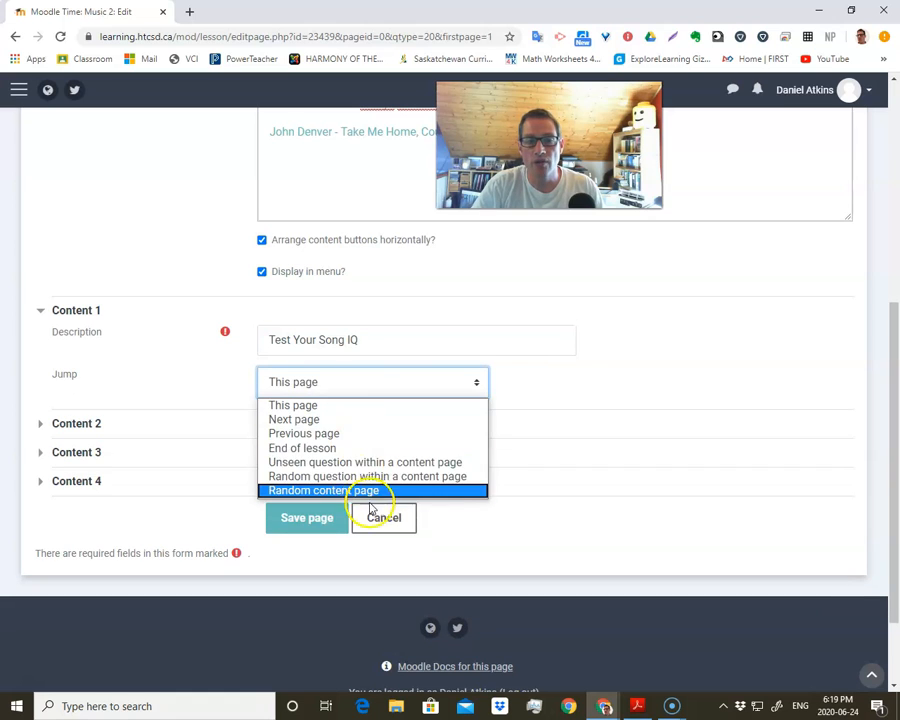
pyautogui.click(568, 386)
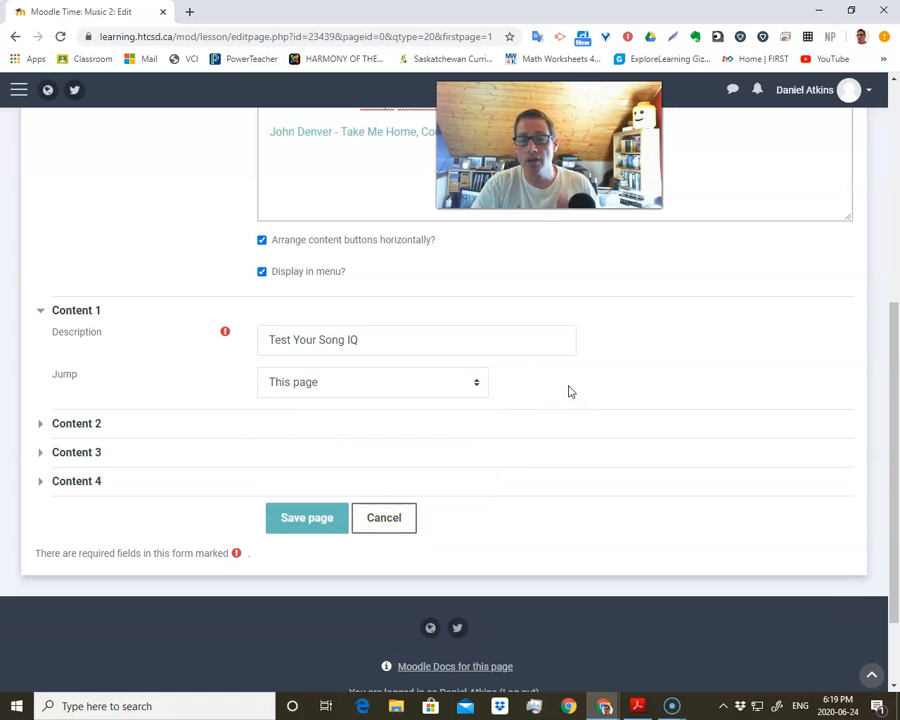
pyautogui.click(559, 396)
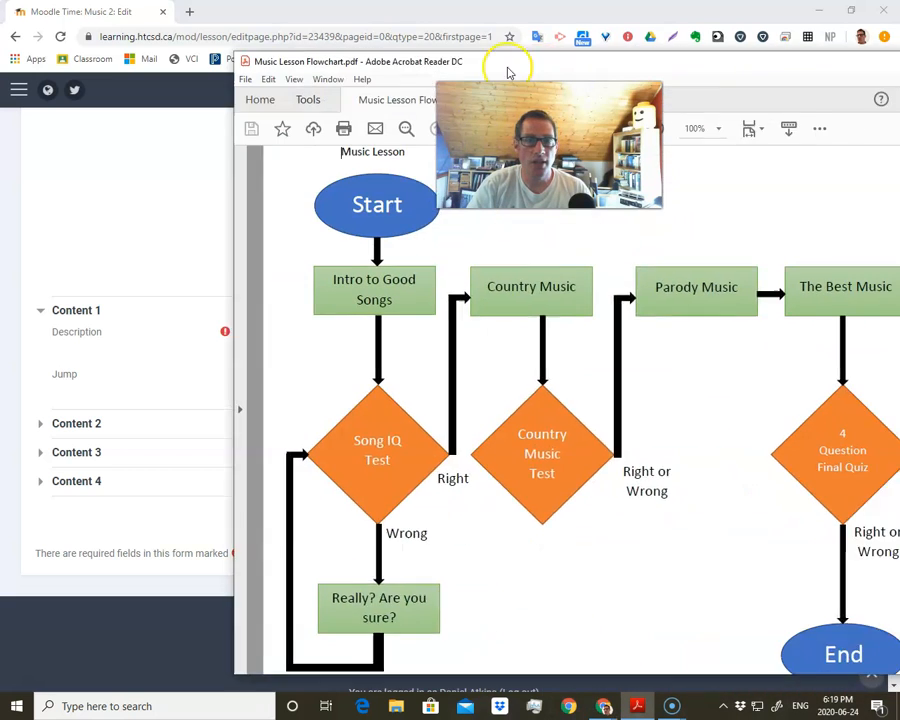
# - Enter I quit! Songs are too difficult. as the Content 2 description and save the Intro to Good Songs page
pyautogui.moveTo(506, 68); pyautogui.dragTo(306, 60)
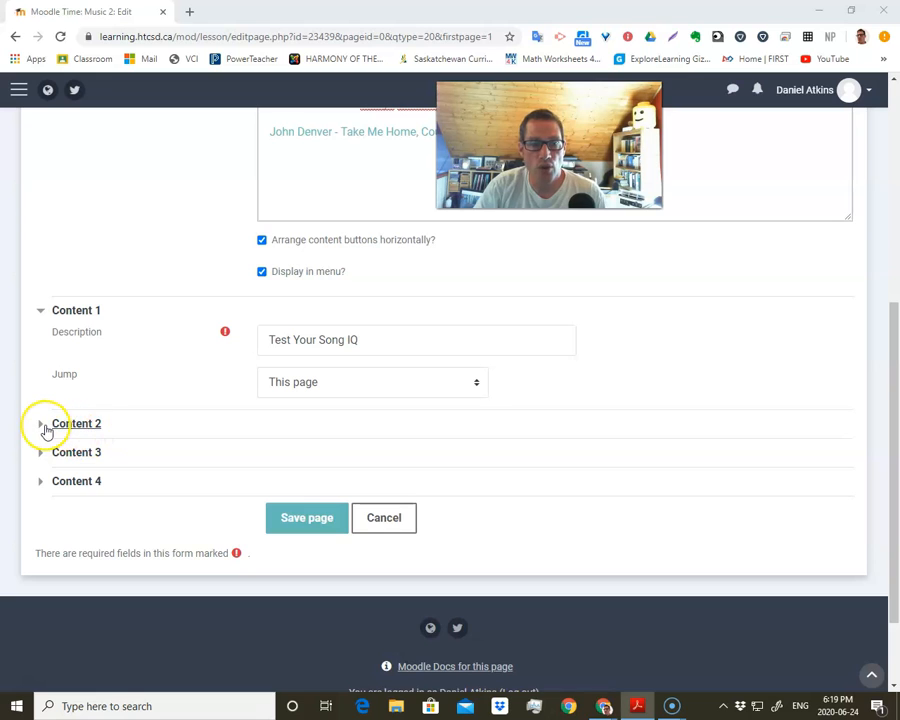
pyautogui.click(76, 424)
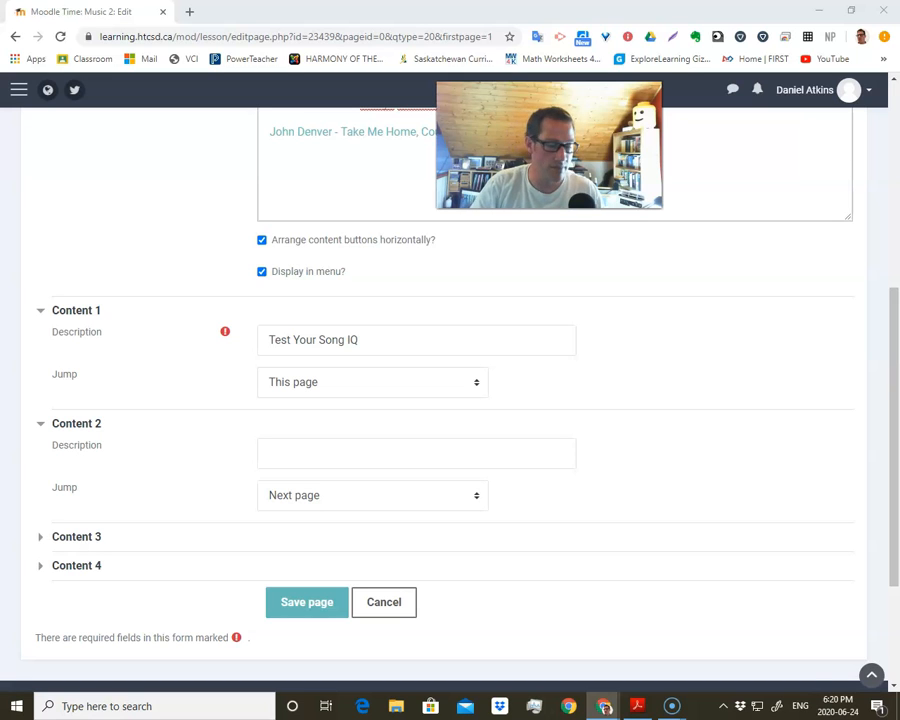
pyautogui.click(370, 453)
pyautogui.write('I quit! Songs are too difficult.')
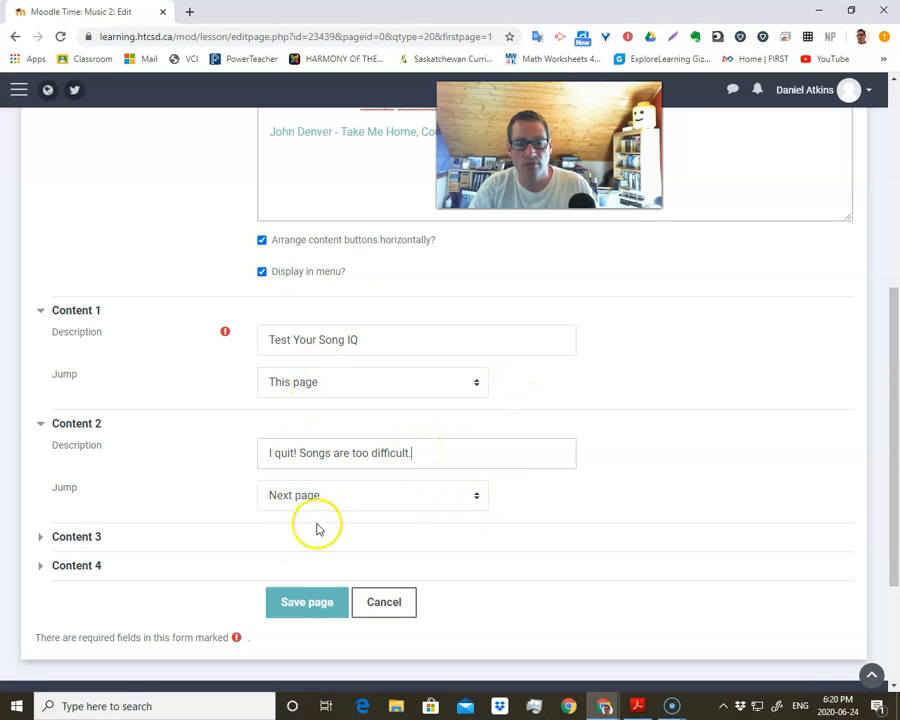
pyautogui.click(320, 604)
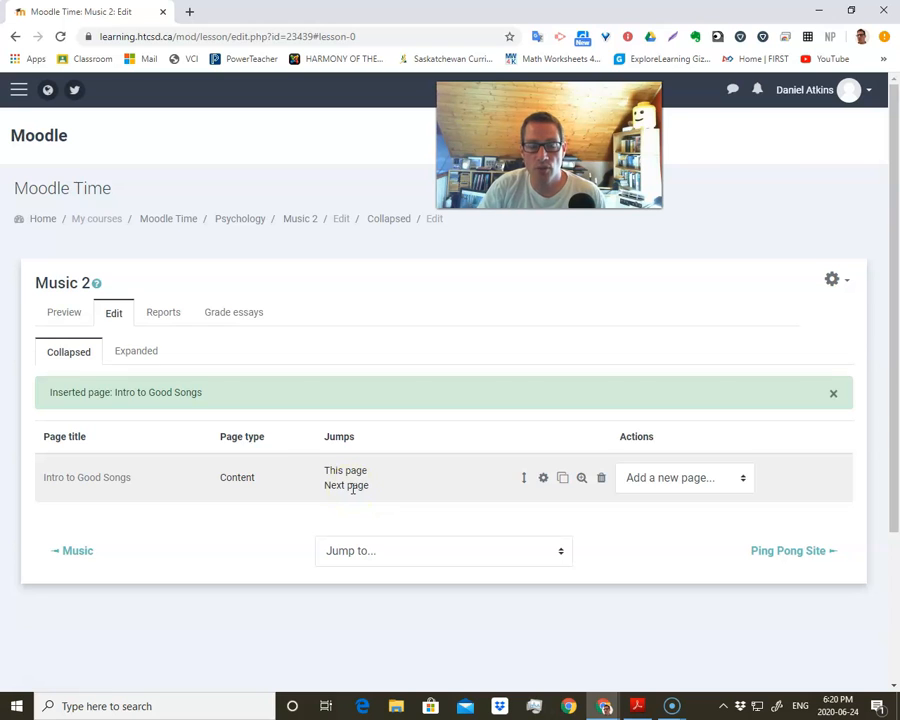
# - Look through the new page types and consult the Music Lesson flowchart about the Song IQ Test, returning to the lesson editor
pyautogui.click(680, 483)
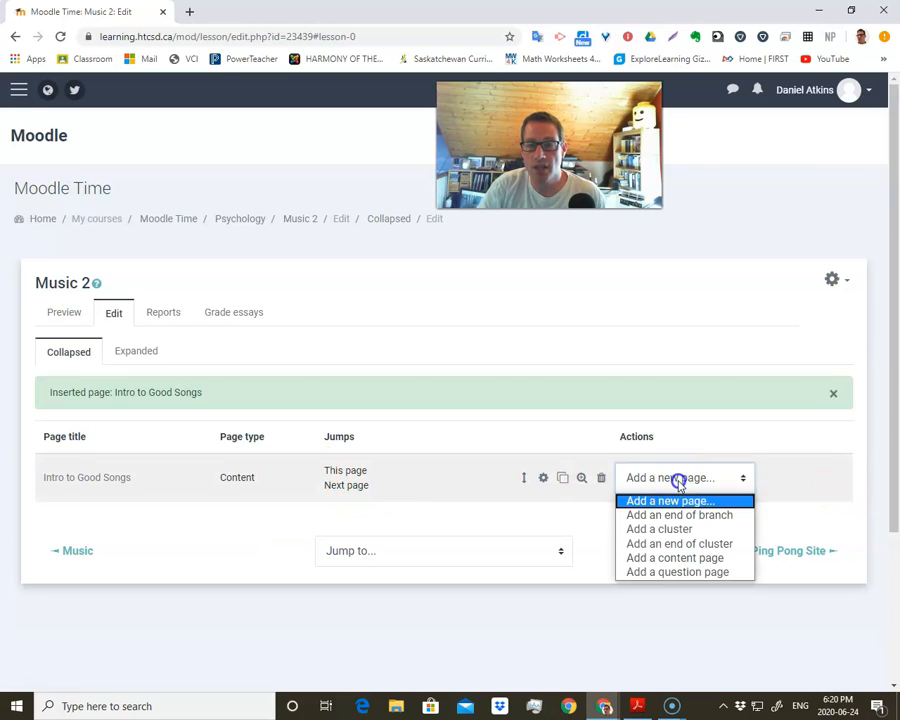
pyautogui.click(745, 427)
pyautogui.hotkey('alt', 'Tab')
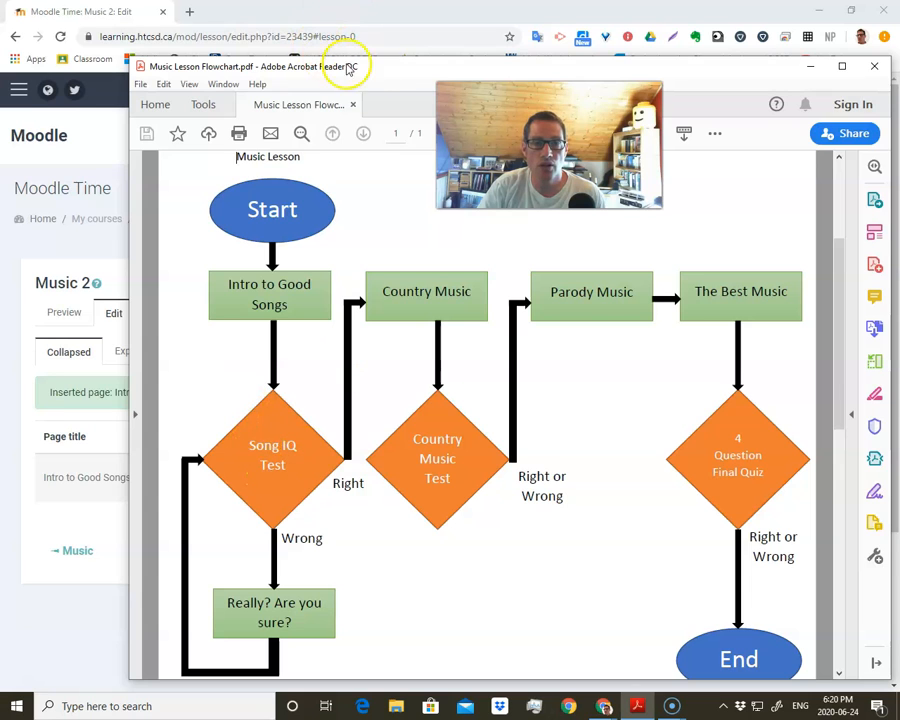
pyautogui.moveTo(381, 72); pyautogui.dragTo(899, 106)
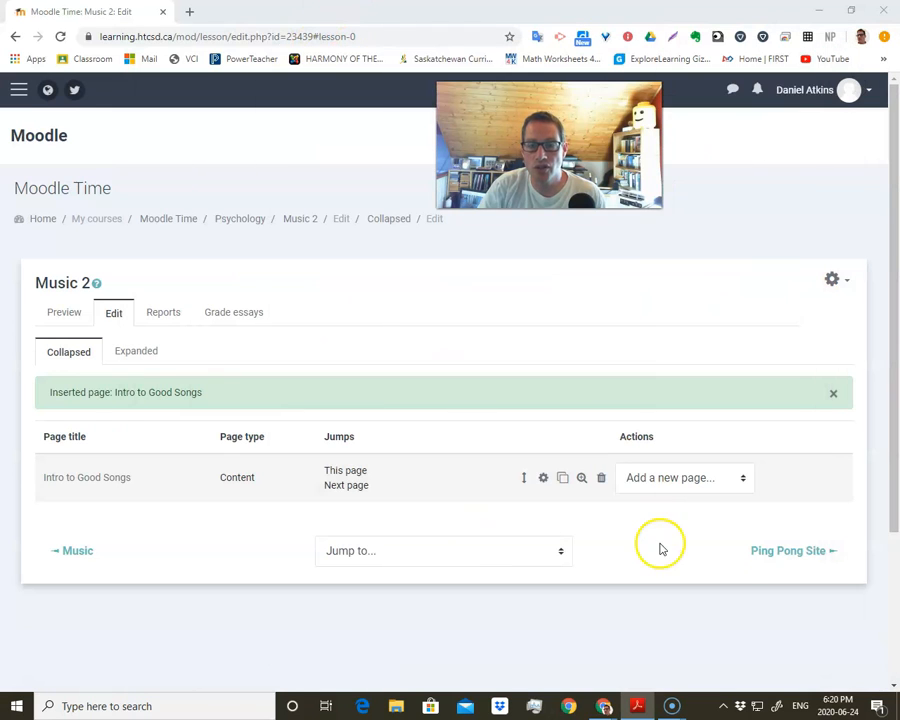
# - Add a question page of type Multichoice after the Intro to Good Songs page
pyautogui.click(691, 487)
pyautogui.click(688, 571)
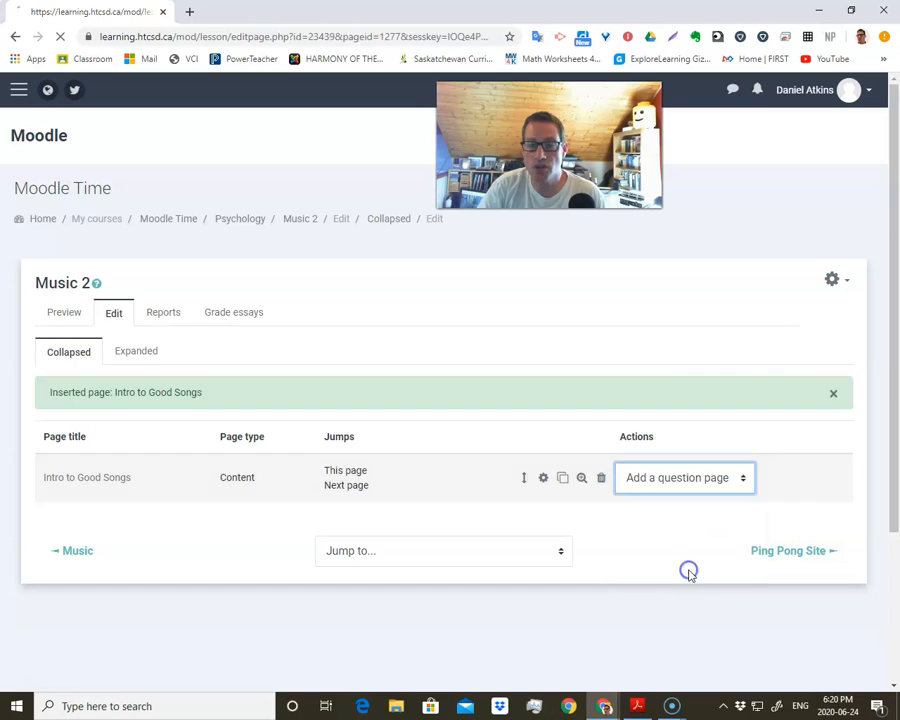
pyautogui.click(320, 316)
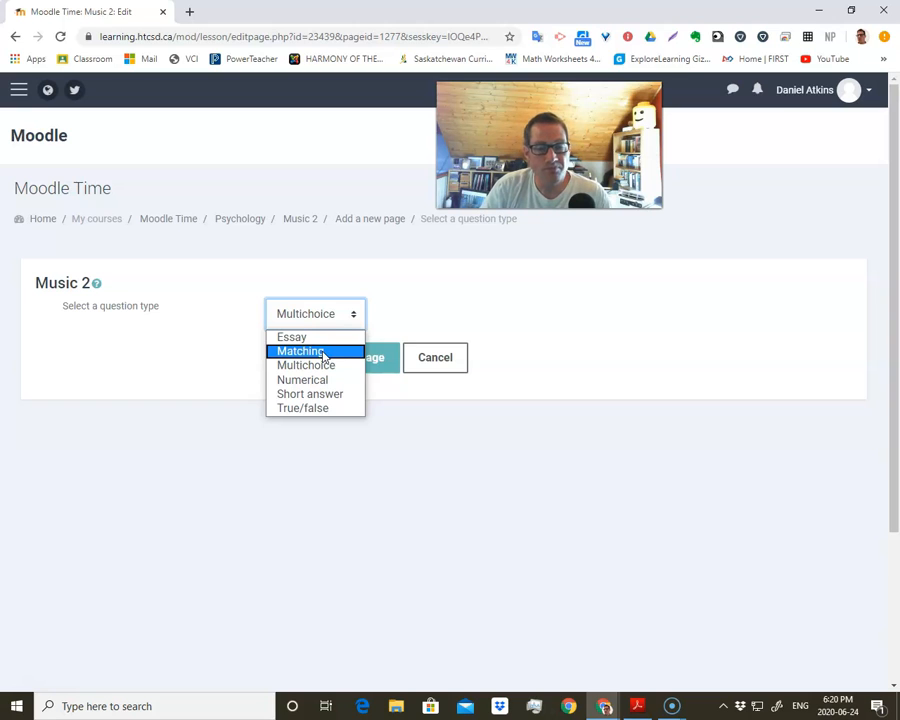
pyautogui.click(320, 367)
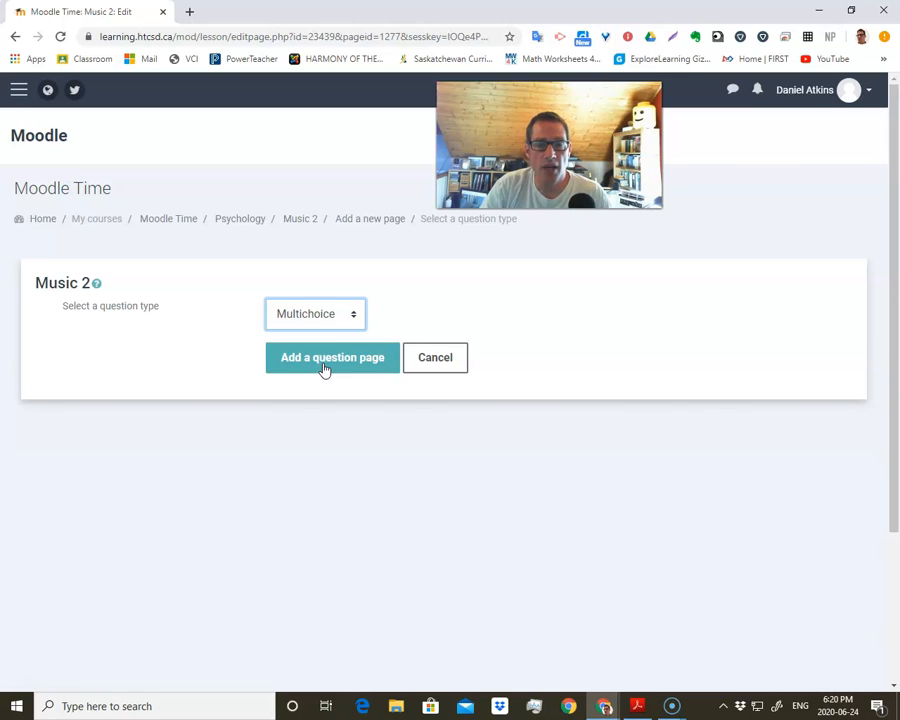
pyautogui.click(325, 360)
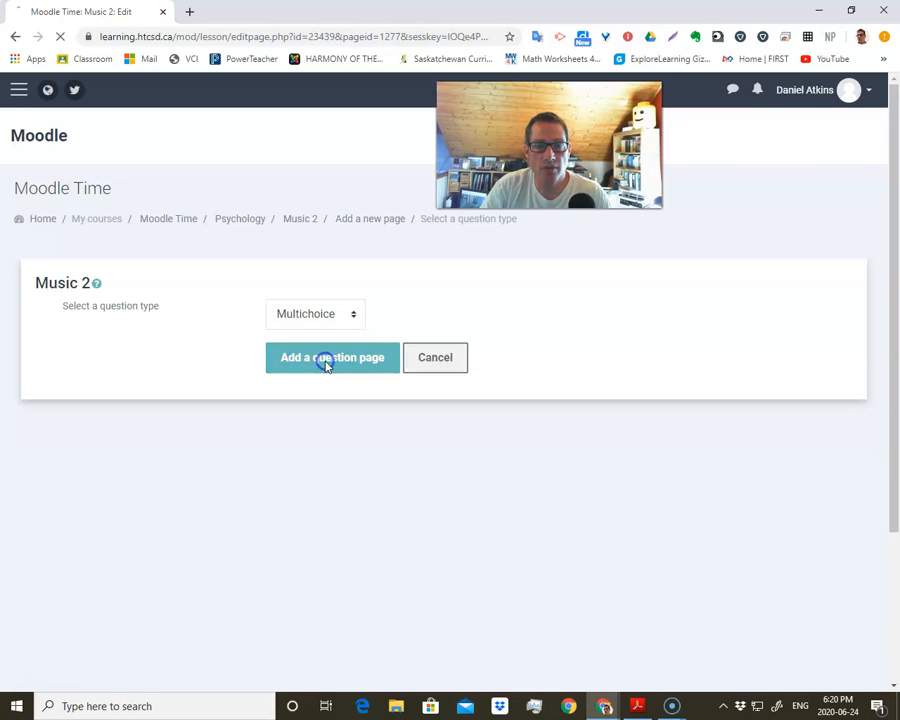
# - Title the question page Song IQ Test and enter Which is the best song to listen to on a sunny afternoon? as its contents
pyautogui.click(255, 362)
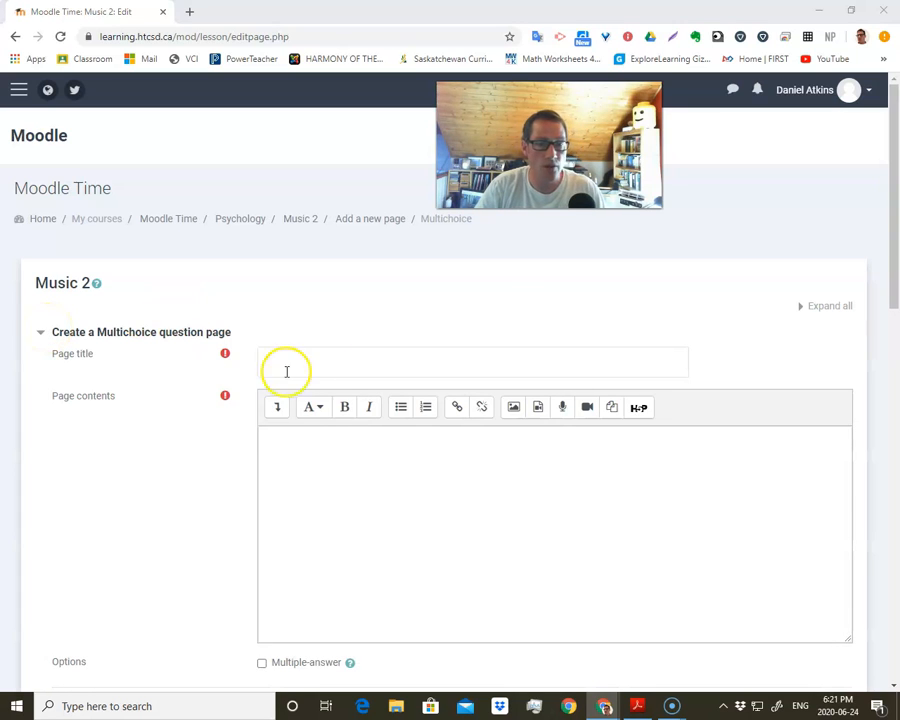
pyautogui.click(364, 368)
pyautogui.write('Song IQ Test')
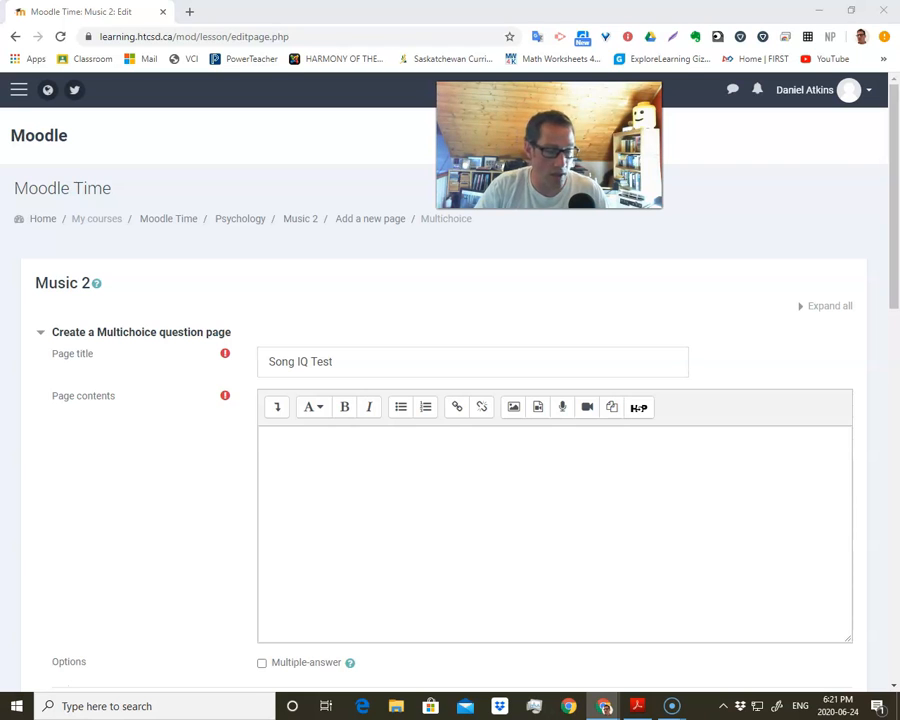
pyautogui.click(285, 456)
pyautogui.write('Which is the best song to listen to on a sunny afternoon?')
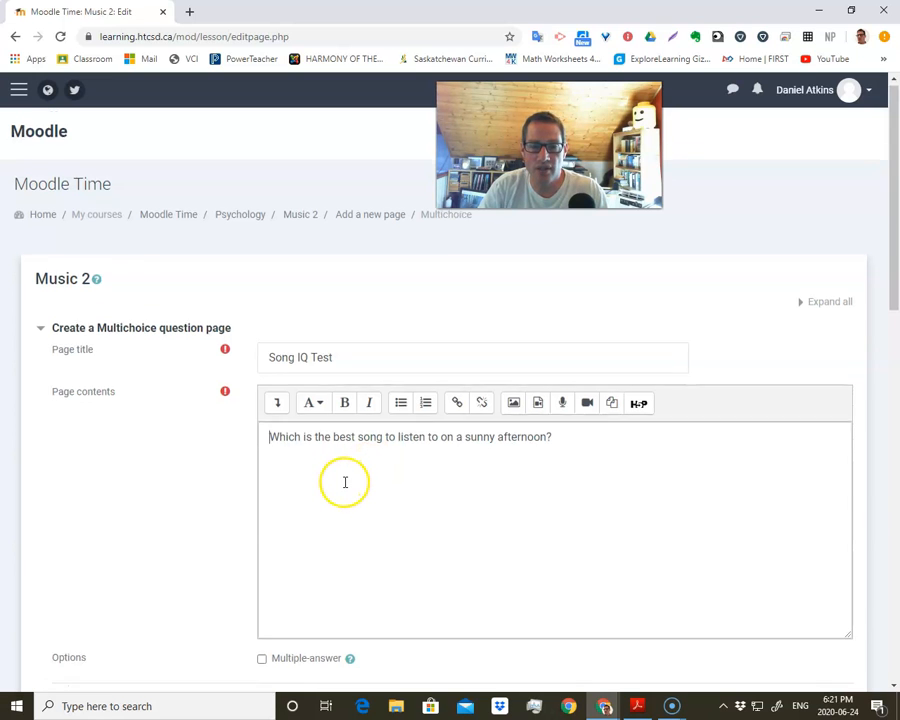
# - Review the answer sections and enter "Have you ever seen the rain" by The Credence as the Answer 1 text
pyautogui.scroll(-3, 344, 481)
pyautogui.scroll(-4, 380, 500)
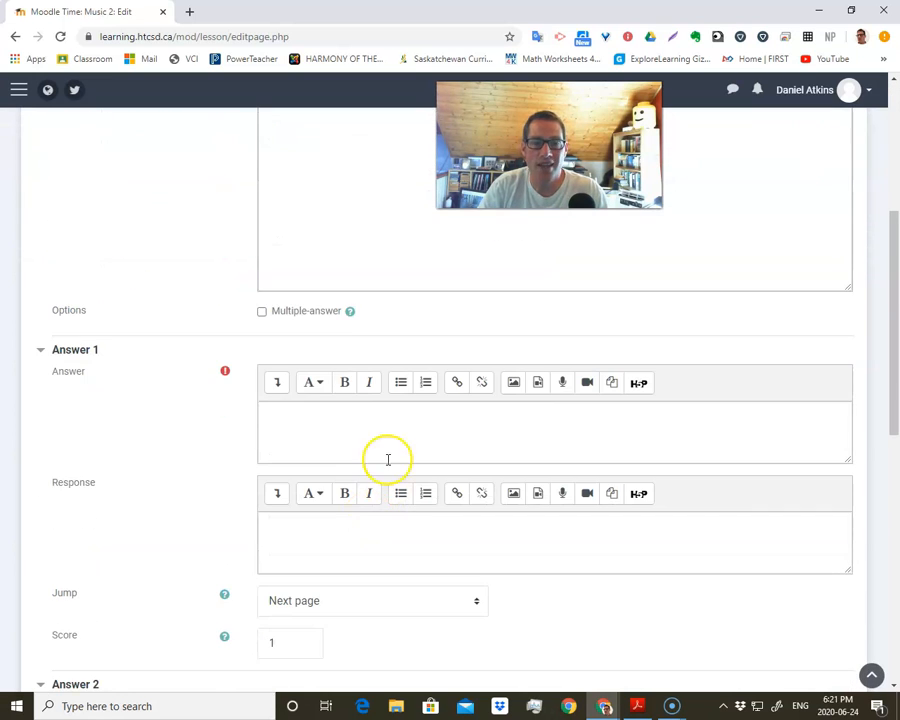
pyautogui.scroll(-2, 110, 492)
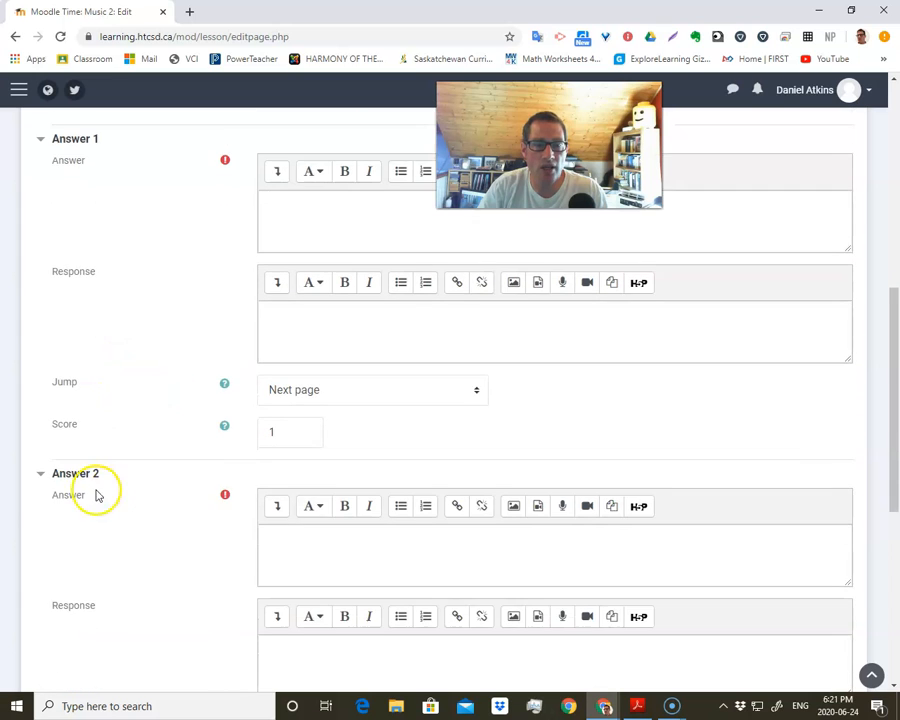
pyautogui.scroll(-2, 120, 495)
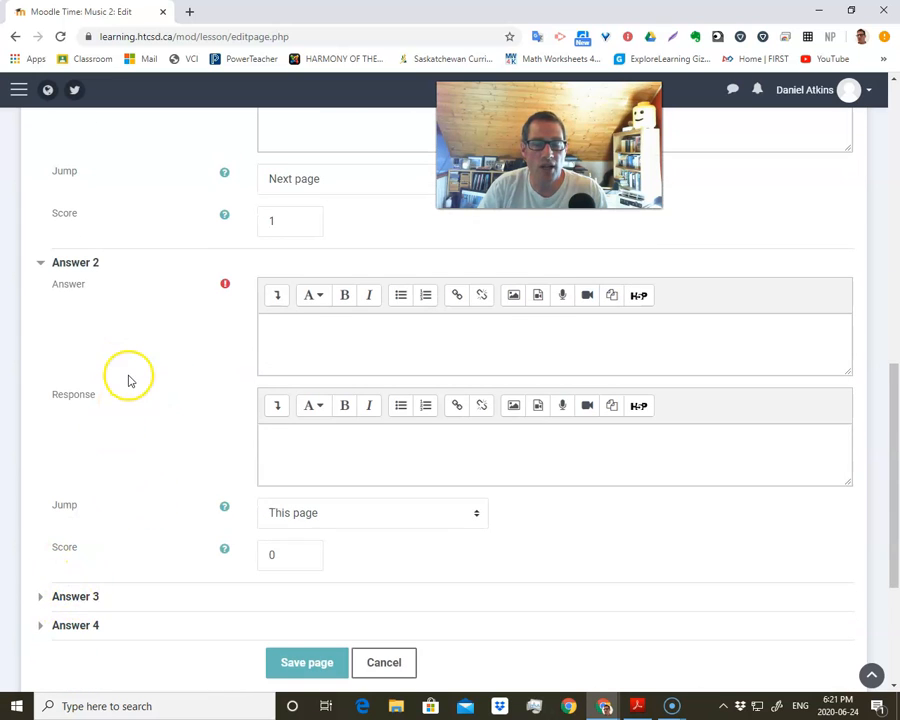
pyautogui.scroll(3, 128, 380)
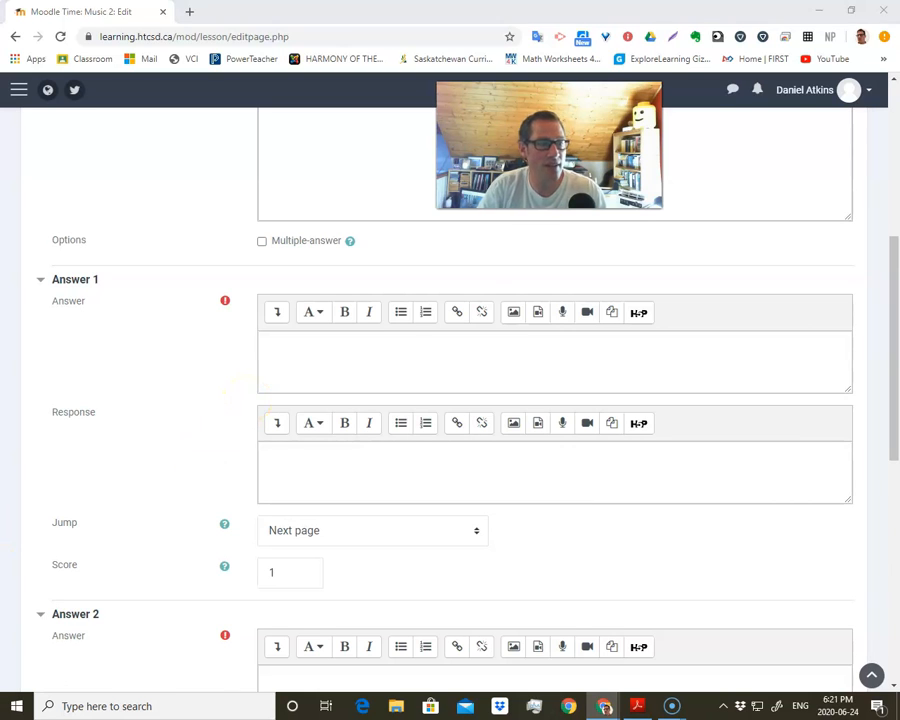
pyautogui.click(301, 372)
pyautogui.write('"Have you ever seen the rain" by The Credence')
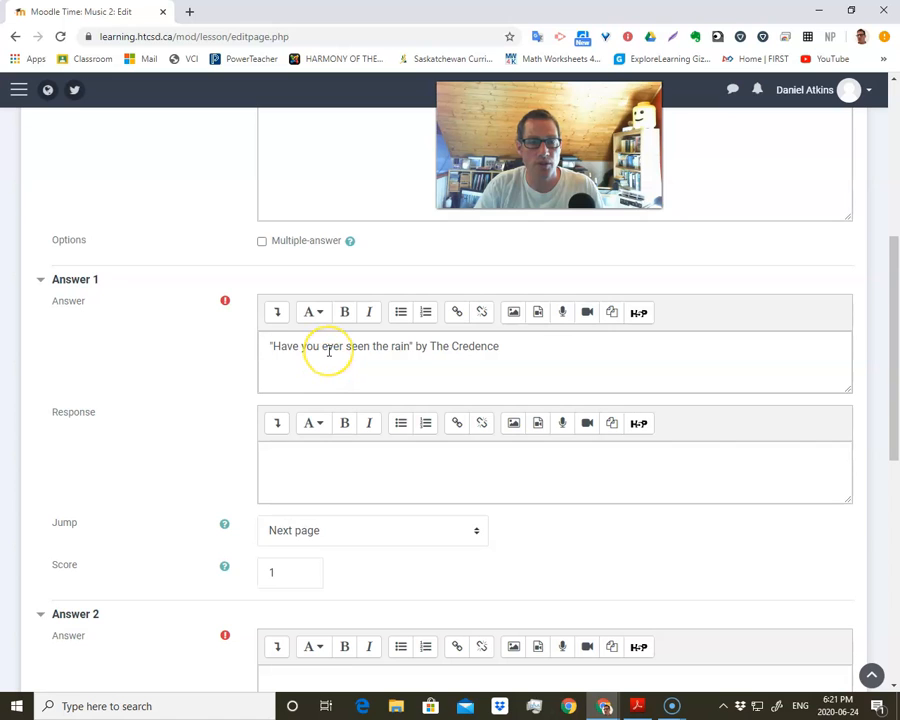
pyautogui.scroll(-1, 328, 380)
pyautogui.click(332, 397)
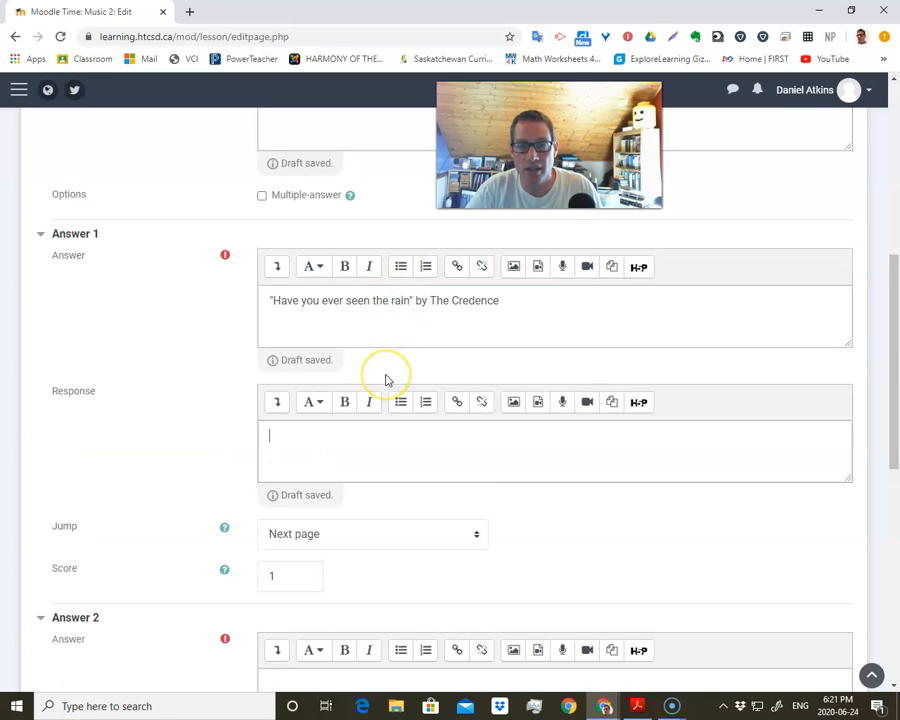
# - Try scores of 0 for Answer 1 and 1 for Answer 2, and restore them to 1 and 0
pyautogui.scroll(-1, 388, 380)
pyautogui.scroll(-1, 380, 370)
pyautogui.scroll(1, 340, 430)
pyautogui.doubleClick(288, 505)
pyautogui.scroll(-1, 247, 512)
pyautogui.write('0')
pyautogui.scroll(-3, 290, 507)
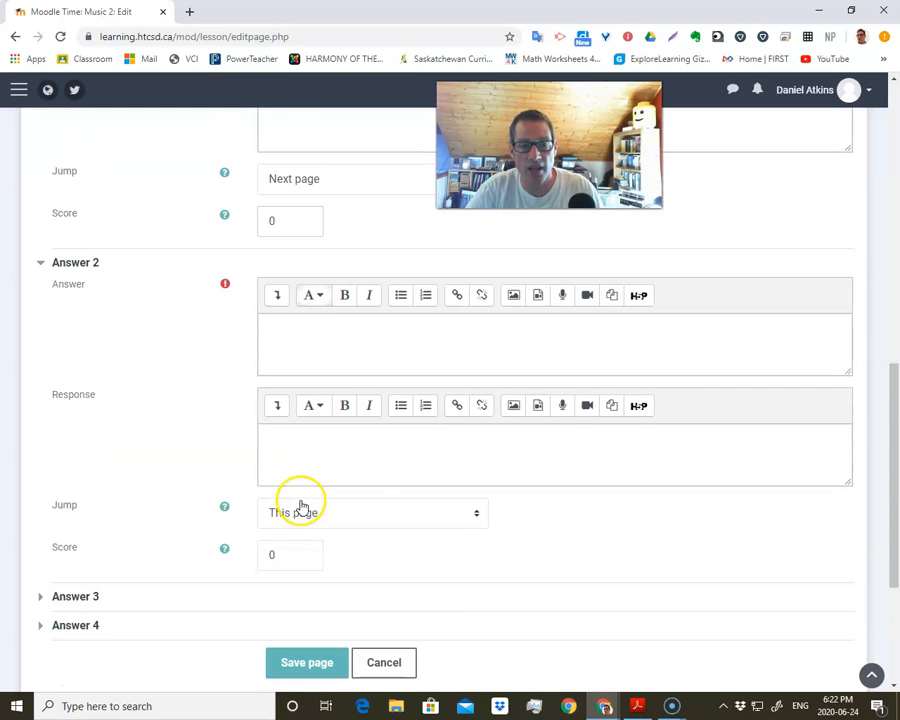
pyautogui.doubleClick(262, 563)
pyautogui.write('1')
pyautogui.doubleClick(256, 556)
pyautogui.write('0')
pyautogui.doubleClick(278, 222)
pyautogui.write('1')
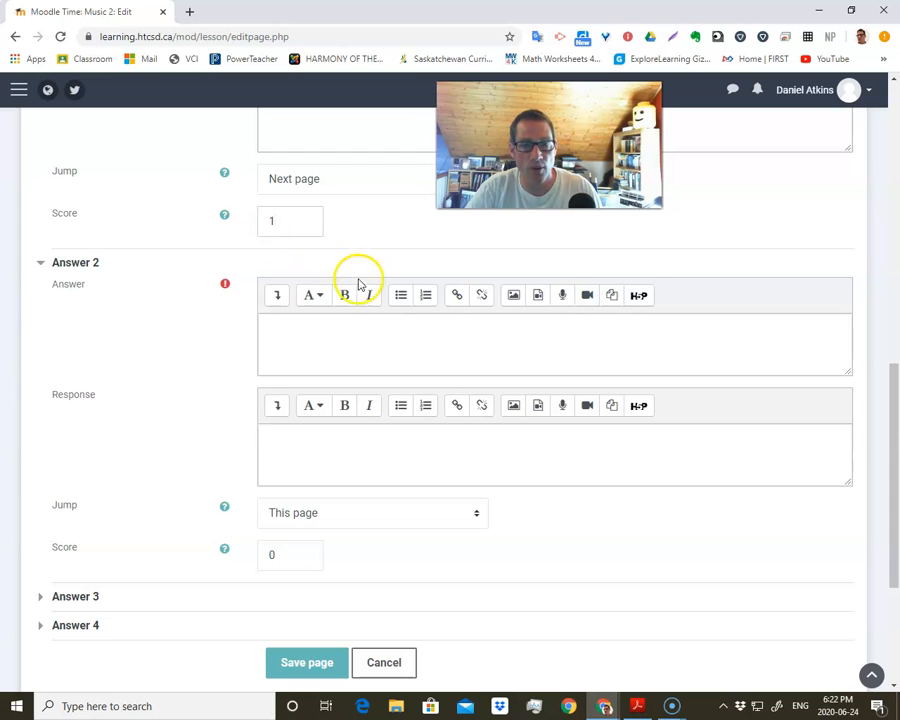
# - Examine the response, jump and score settings of Answer 1
pyautogui.scroll(4, 356, 300)
pyautogui.scroll(2, 340, 320)
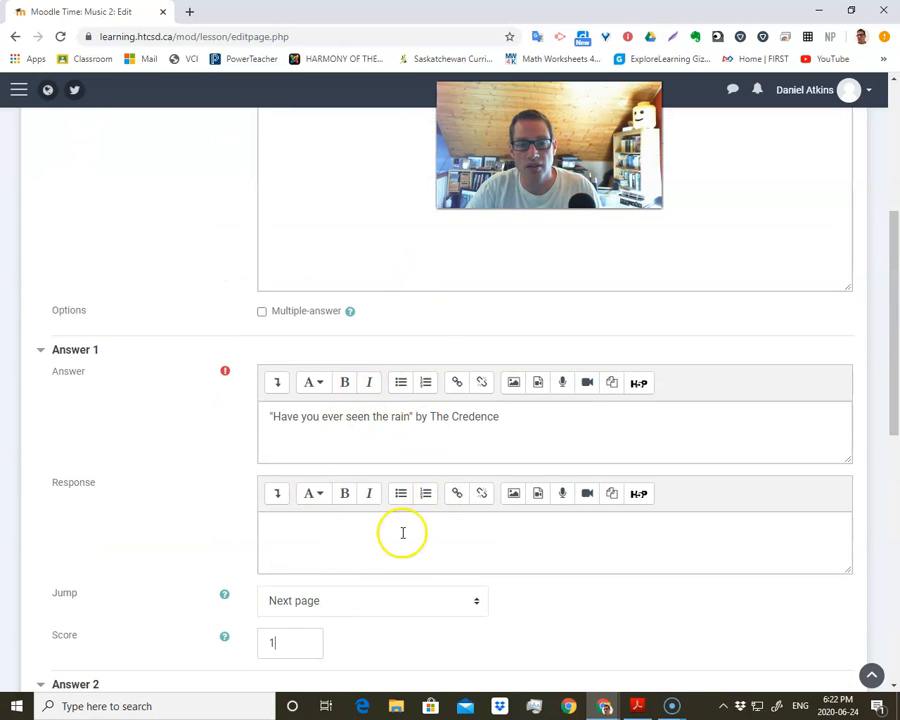
pyautogui.scroll(-1, 405, 455)
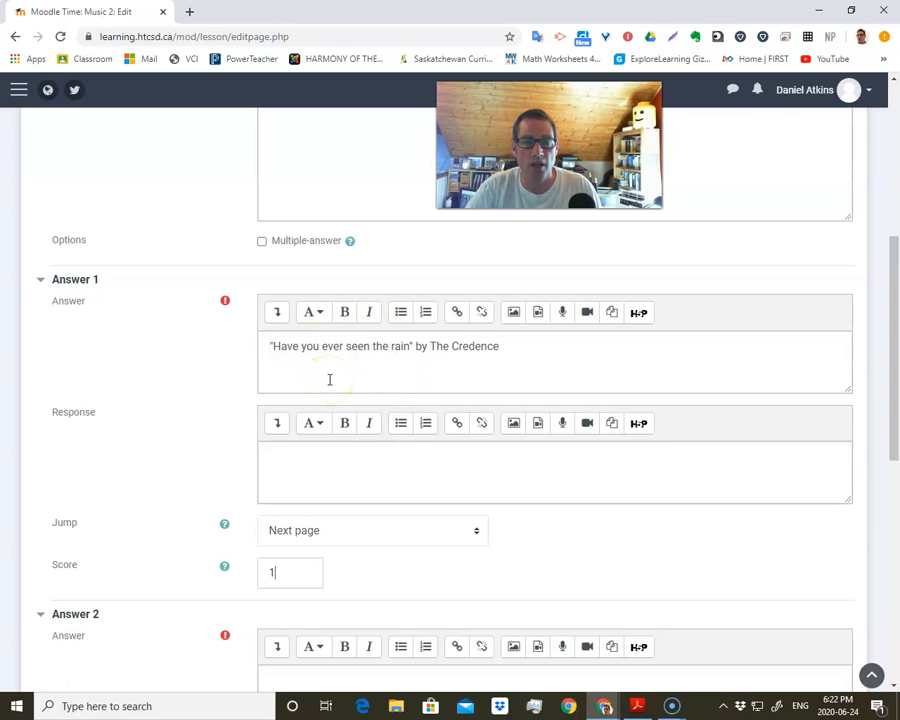
pyautogui.click(334, 463)
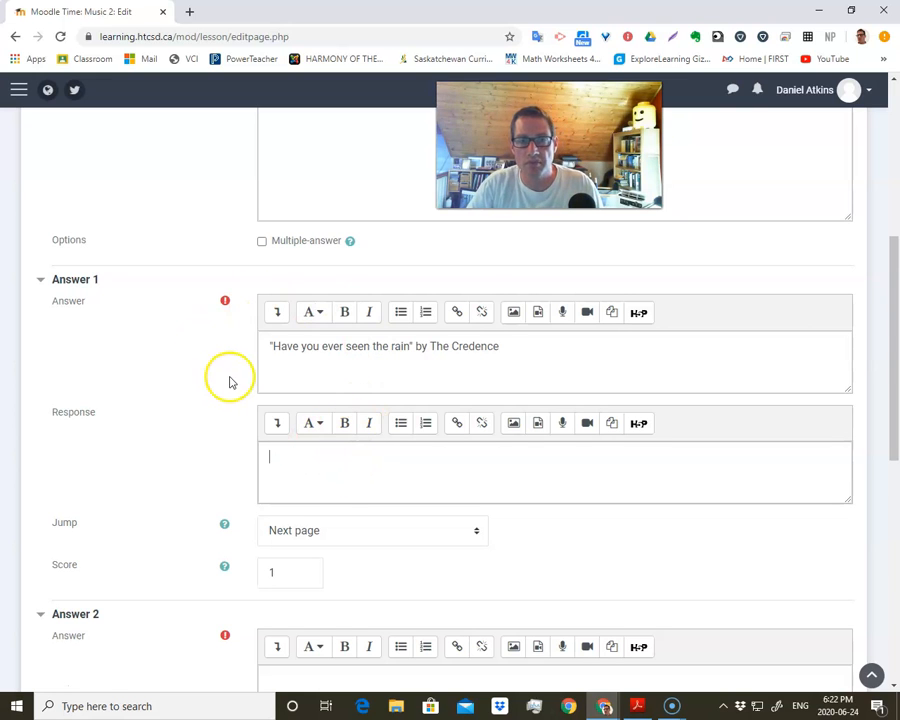
pyautogui.scroll(-1, 317, 462)
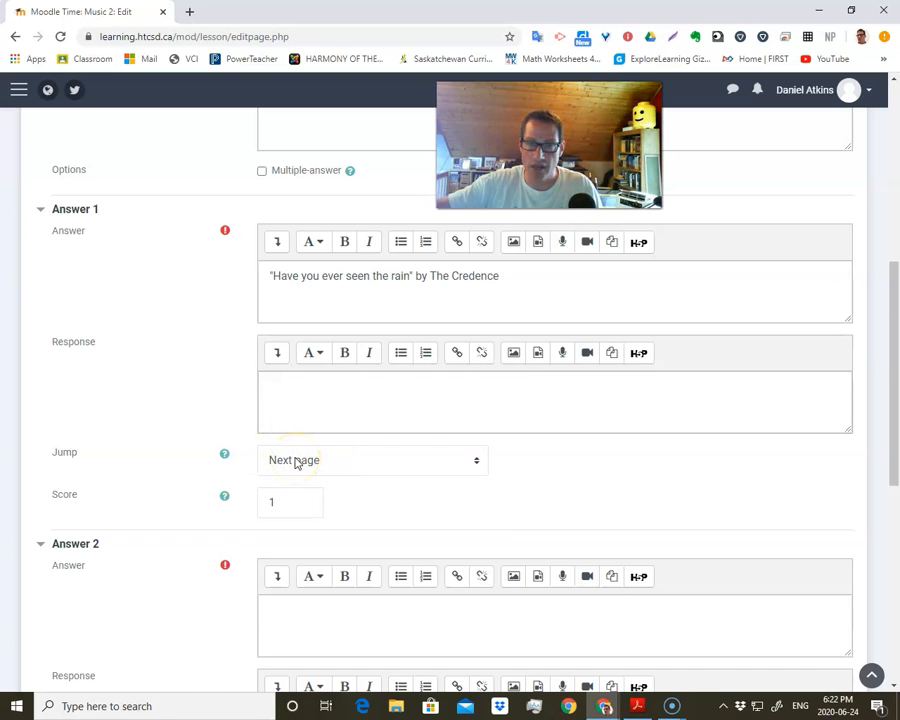
pyautogui.click(264, 505)
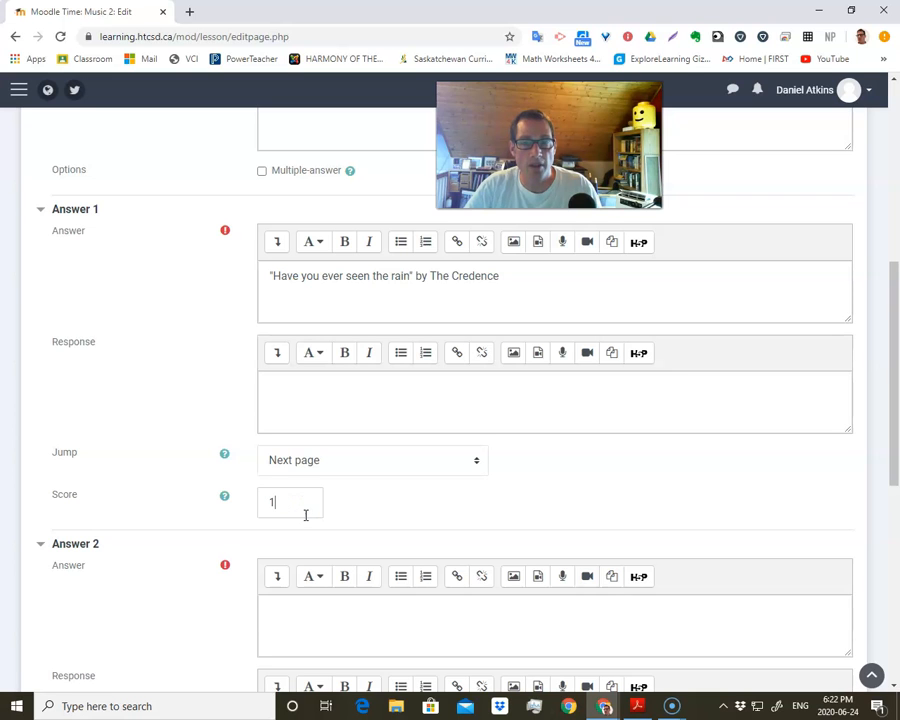
# - Enter "I got a name" by Jim Croce as the Answer 2 text
pyautogui.scroll(-3, 306, 515)
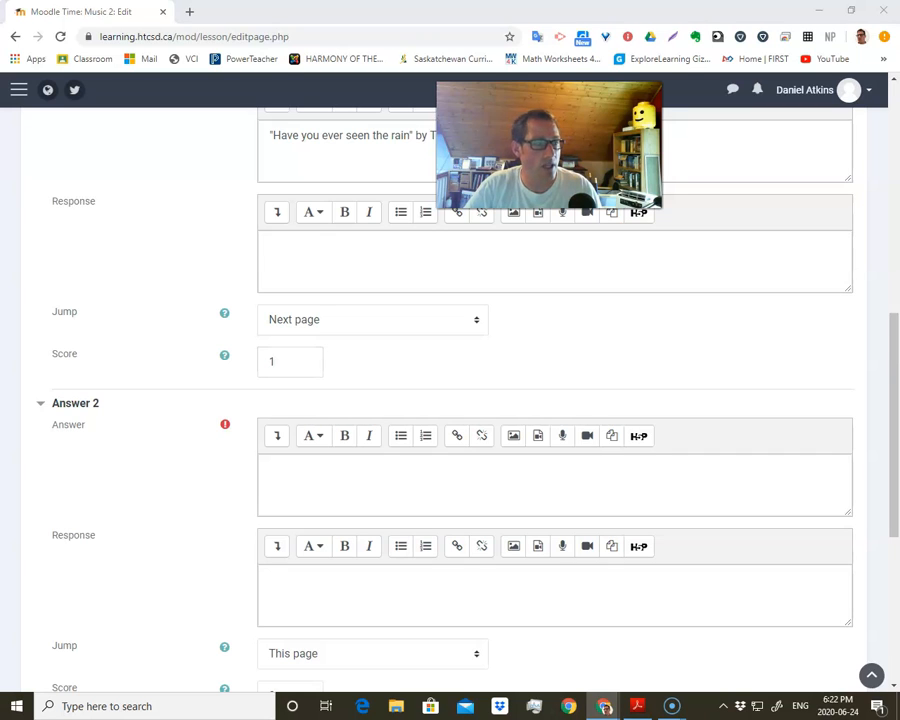
pyautogui.click(329, 478)
pyautogui.write('"I got a name" by Jim Croce')
pyautogui.scroll(-2, 290, 487)
pyautogui.scroll(-2, 290, 487)
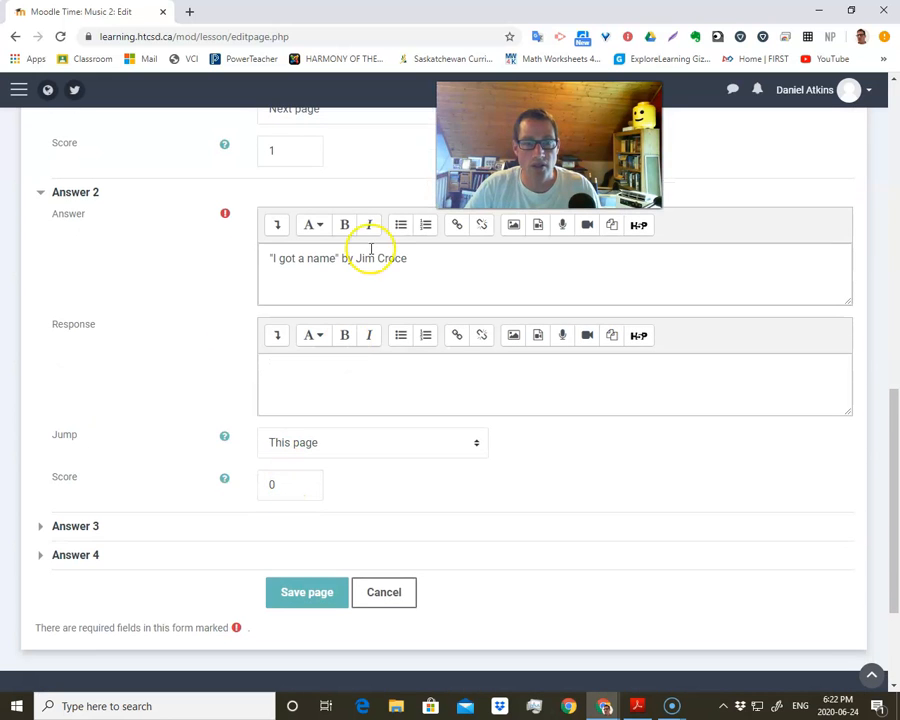
# - Expand the Answer 3 section and enter "500 Miles" by Inside Llewyn Davis as its answer text
pyautogui.click(64, 532)
pyautogui.scroll(-4, 303, 494)
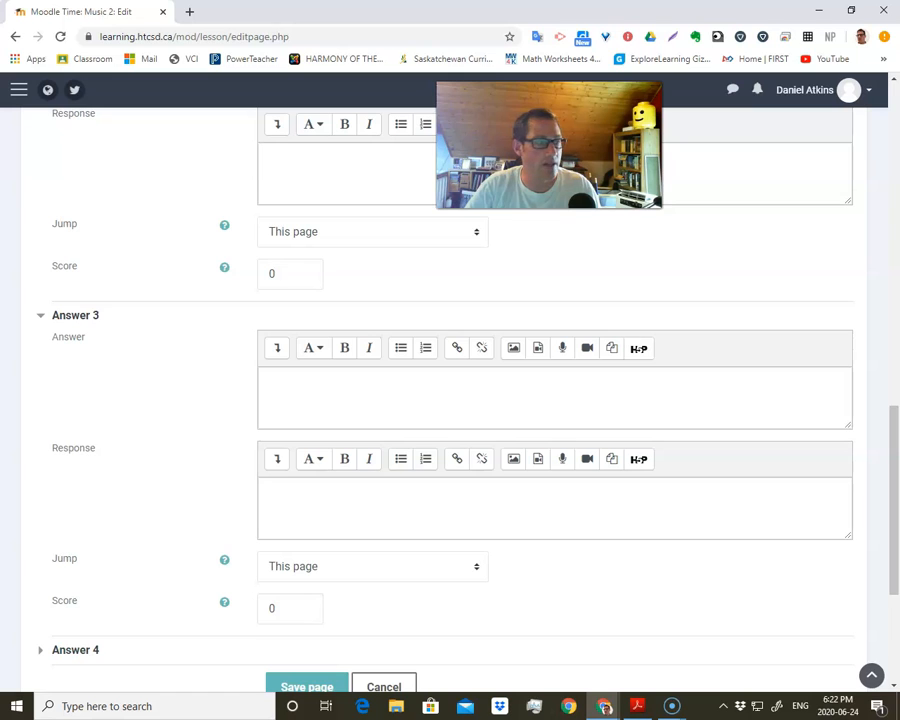
pyautogui.scroll(1, 450, 400)
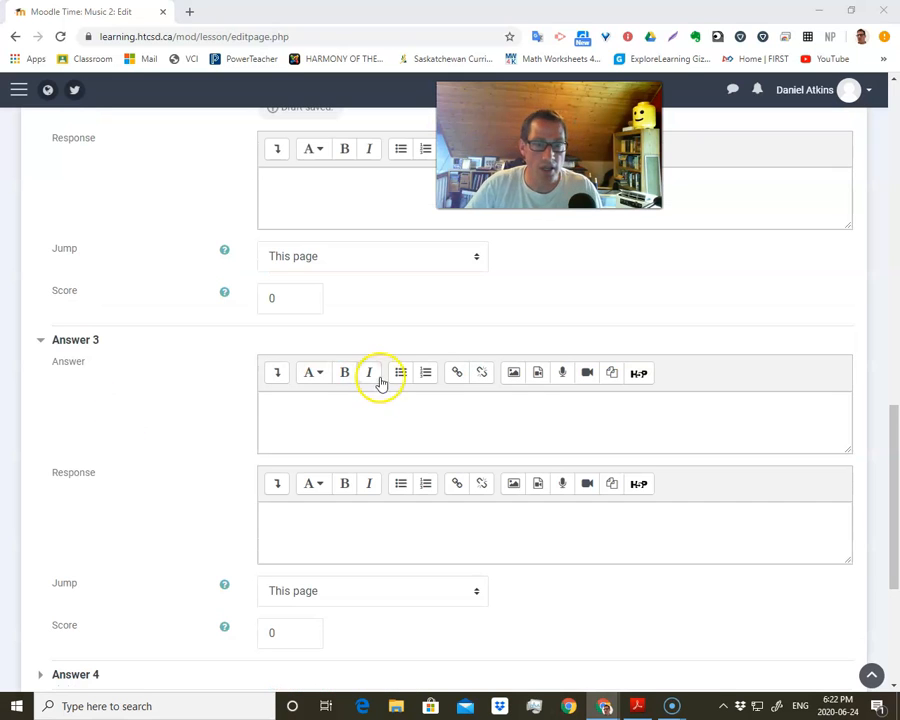
pyautogui.click(366, 411)
pyautogui.write('"500 Miles" by Inside Llewyn Davis')
pyautogui.scroll(-2, 275, 482)
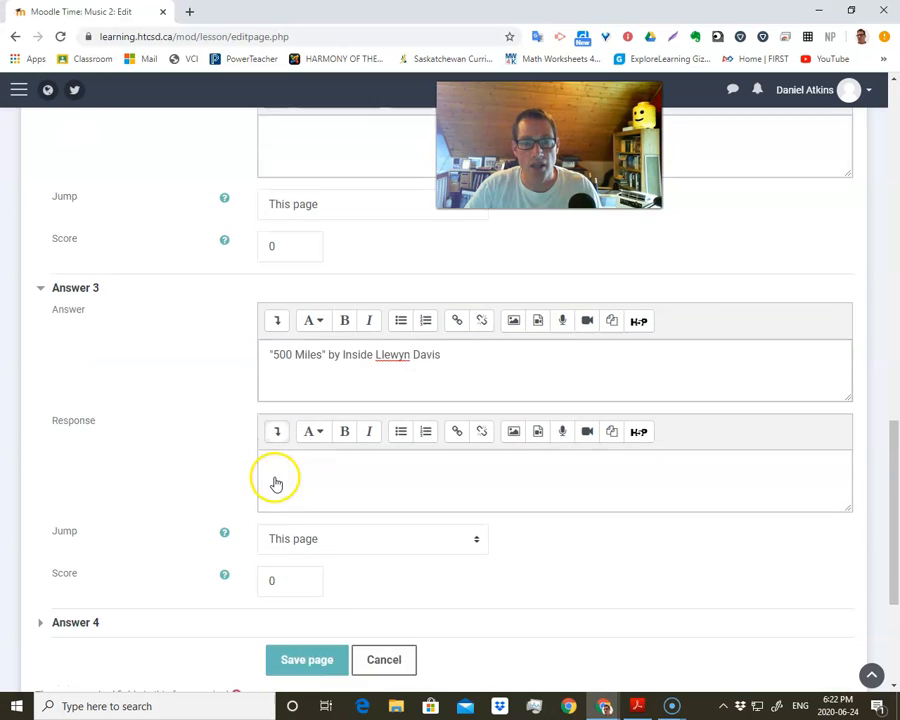
# - Expand the Answer 4 section and enter "500 Miles" by Inside Llewyn Davis as its answer text
pyautogui.click(55, 535)
pyautogui.scroll(-3, 194, 540)
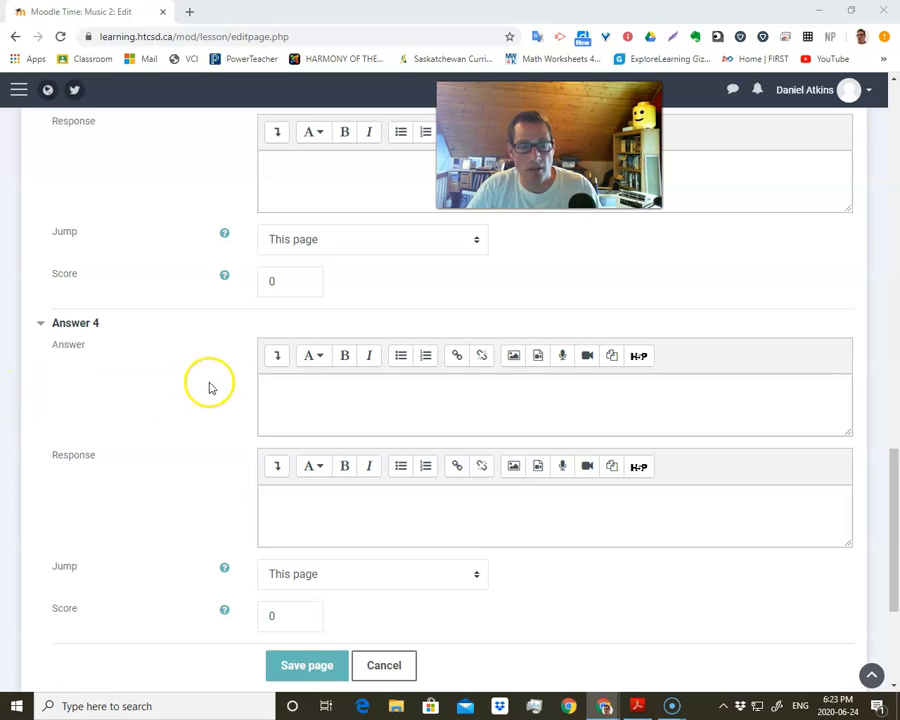
pyautogui.click(304, 410)
pyautogui.write('"500 Miles" by Inside Llewyn Davis')
pyautogui.scroll(2, 310, 414)
pyautogui.scroll(-1, 312, 416)
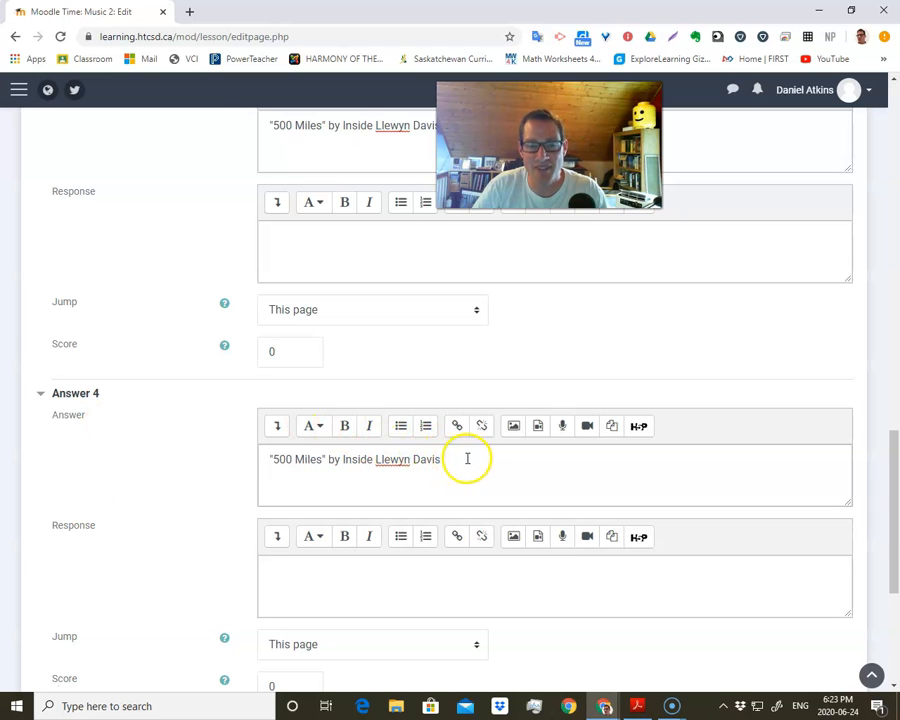
pyautogui.scroll(2, 460, 415)
pyautogui.scroll(-3, 430, 455)
pyautogui.click(465, 402)
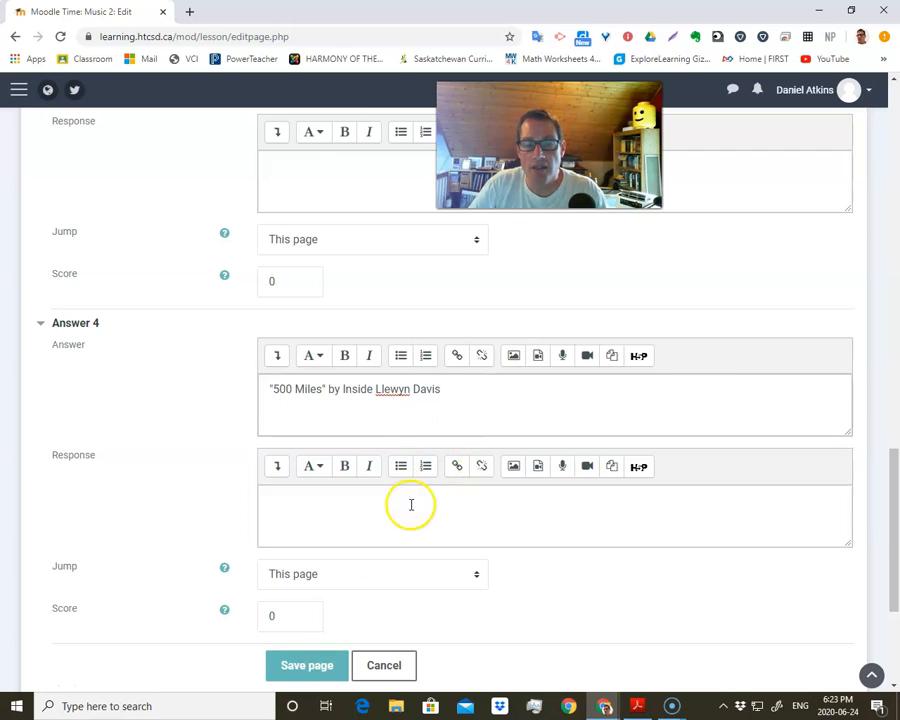
# - Save the Song IQ Test multichoice question page
pyautogui.scroll(3, 420, 472)
pyautogui.scroll(-5, 434, 481)
pyautogui.click(334, 526)
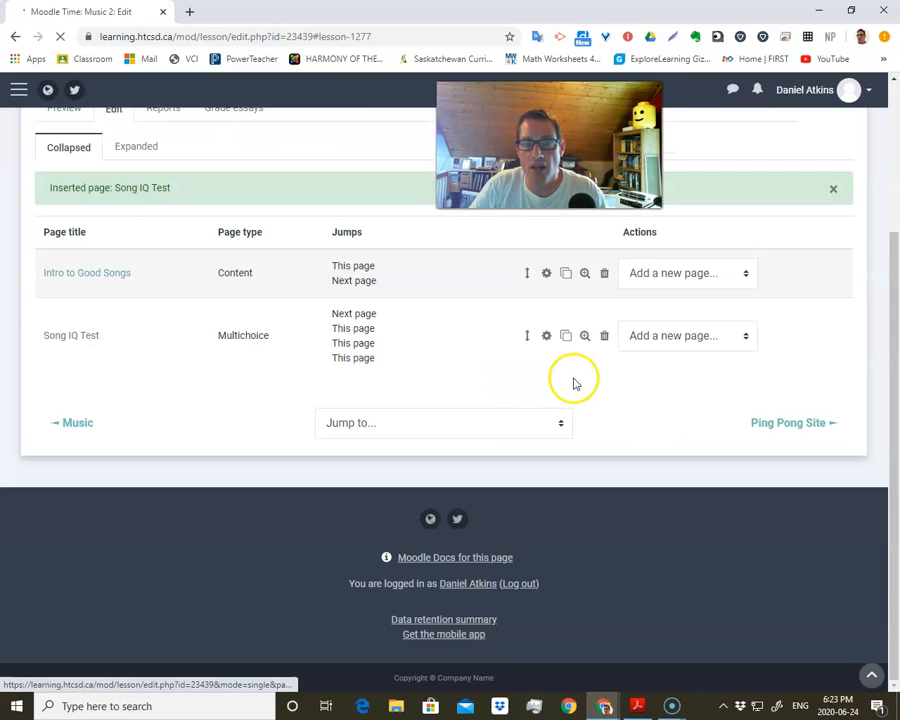
# - Open the Music 2 lesson settings and reveal the full set of Appearance options
pyautogui.scroll(2, 590, 400)
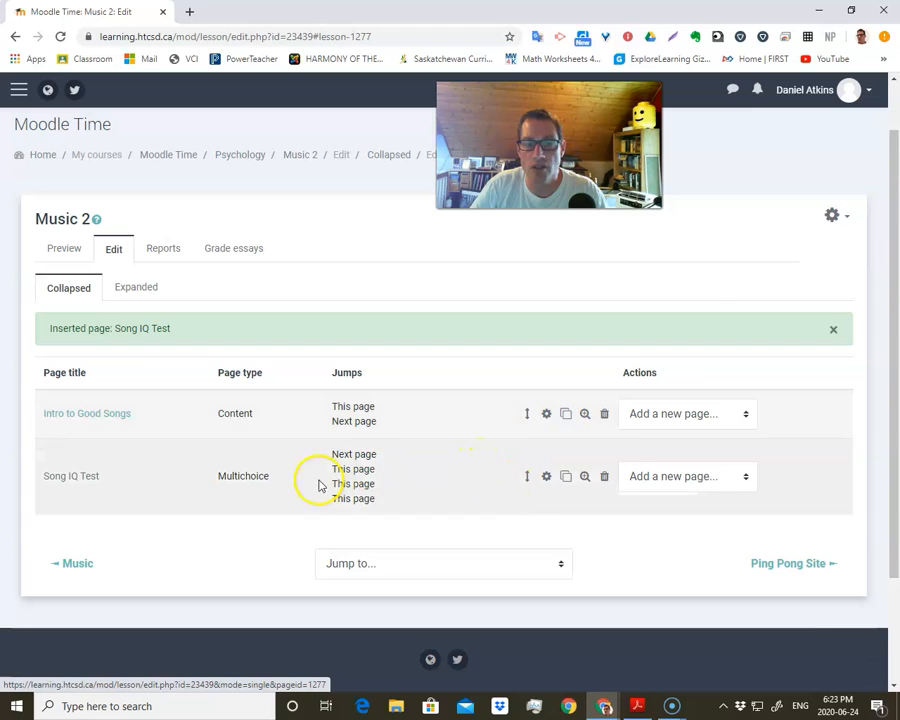
pyautogui.click(833, 218)
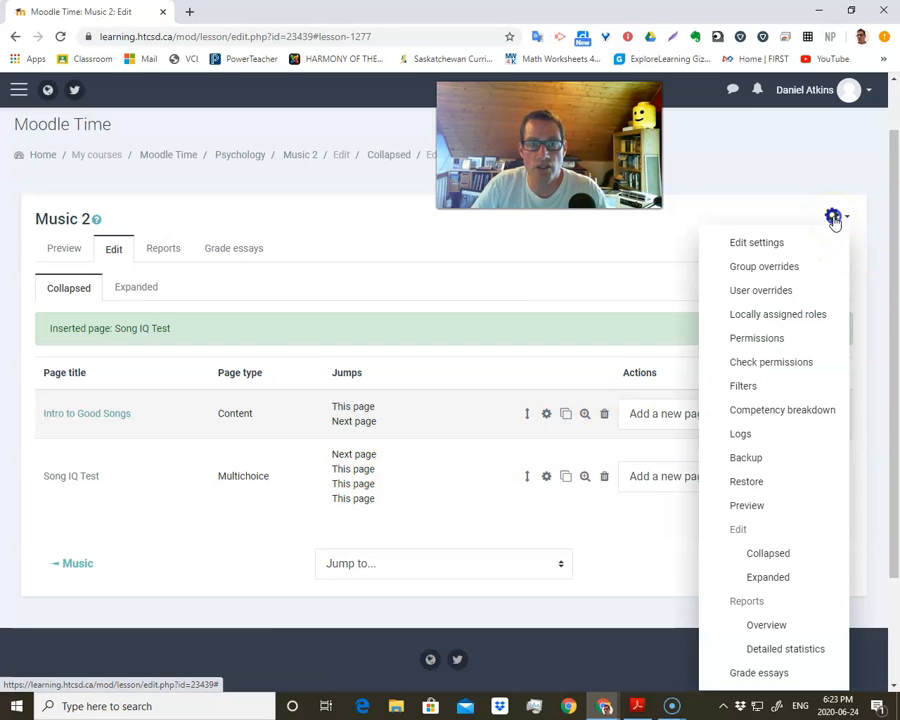
pyautogui.click(768, 244)
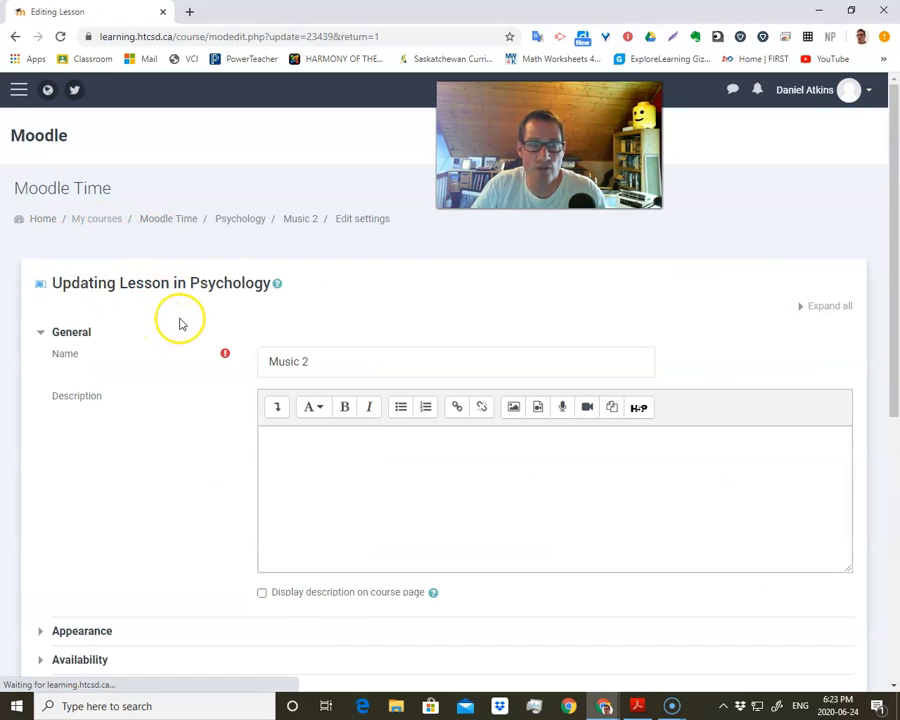
pyautogui.scroll(-5, 211, 382)
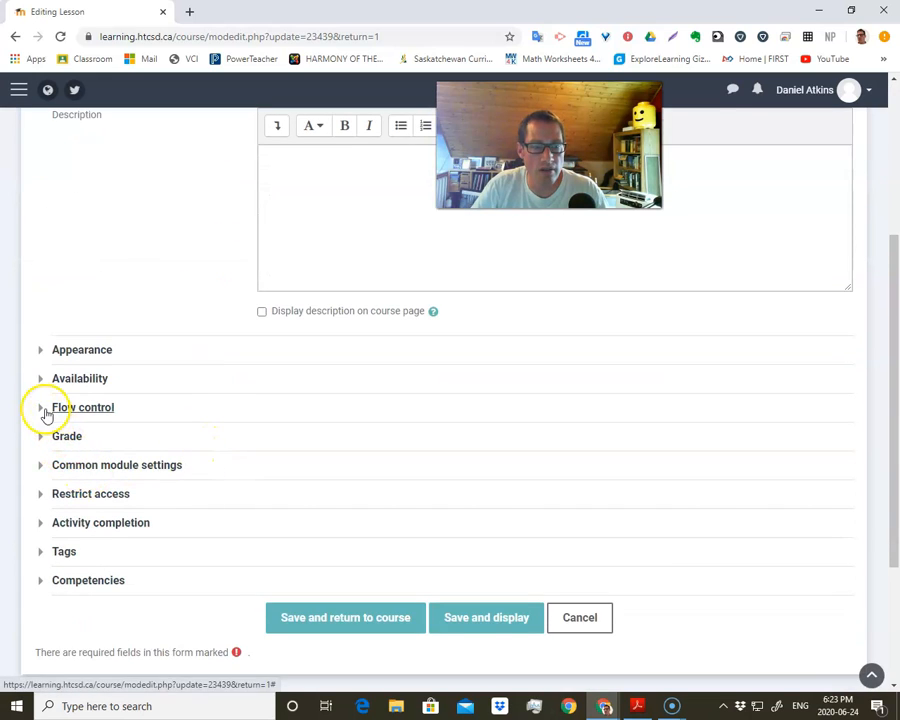
pyautogui.click(42, 407)
pyautogui.click(35, 353)
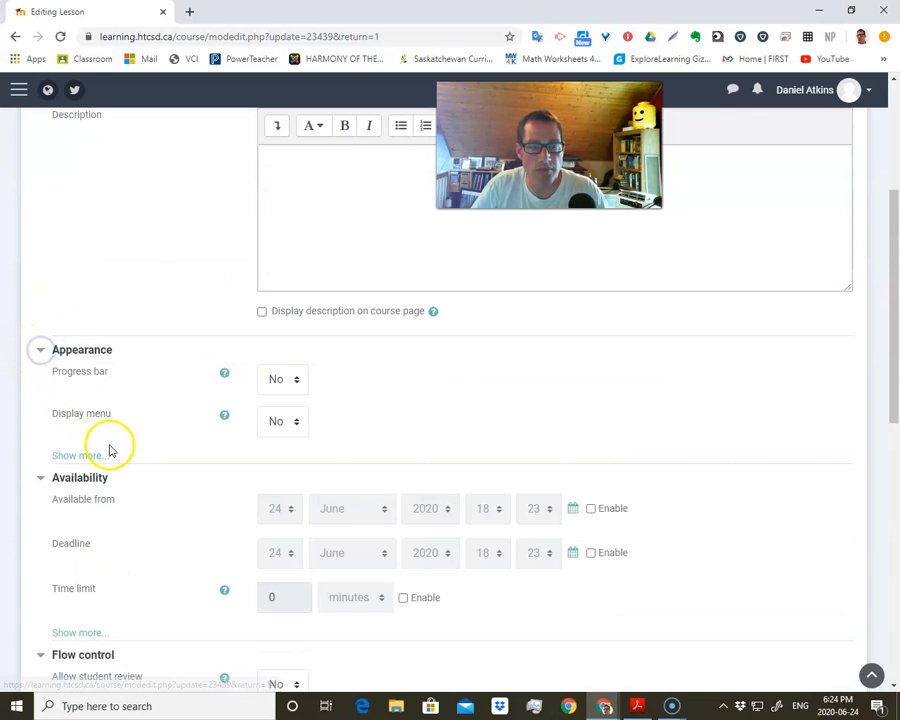
pyautogui.click(88, 453)
pyautogui.scroll(-5, 128, 474)
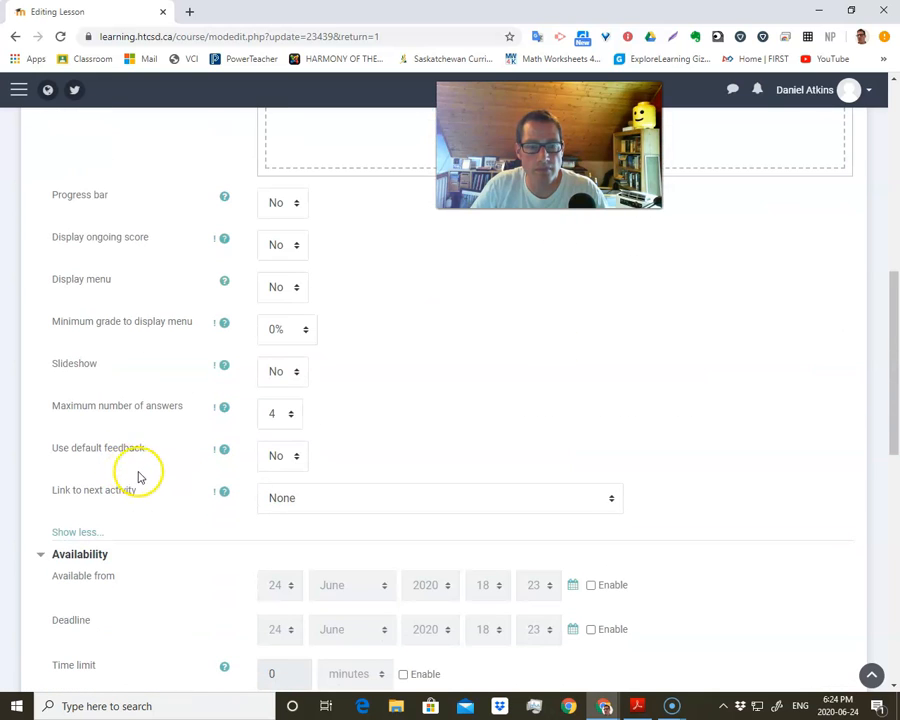
# - Set the maximum number of answers to 10, then save the lesson settings and display the lesson
pyautogui.scroll(2, 250, 424)
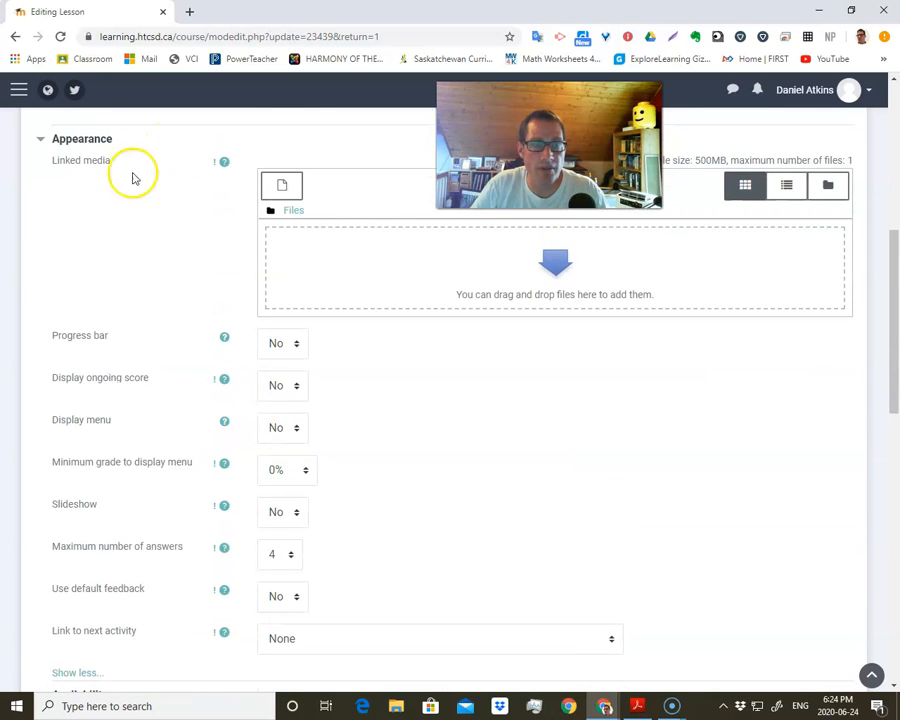
pyautogui.scroll(-1, 293, 476)
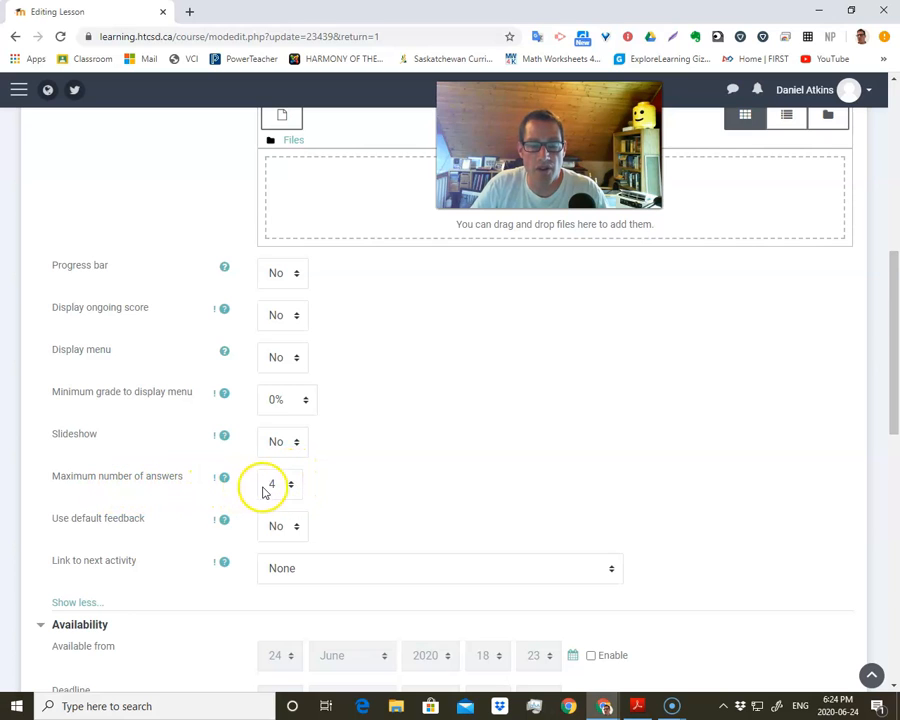
pyautogui.click(291, 488)
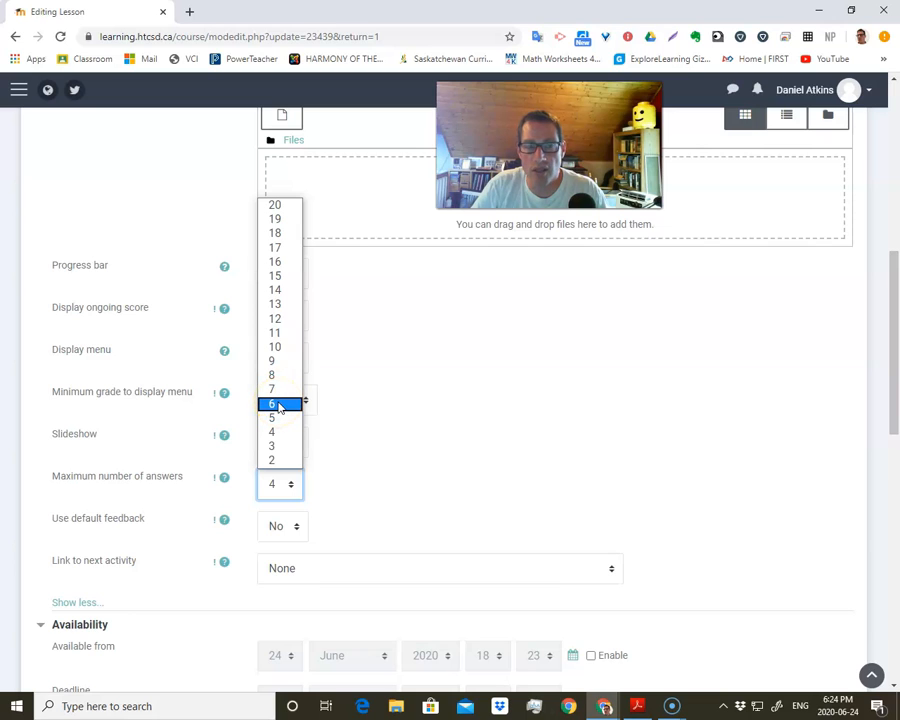
pyautogui.click(279, 348)
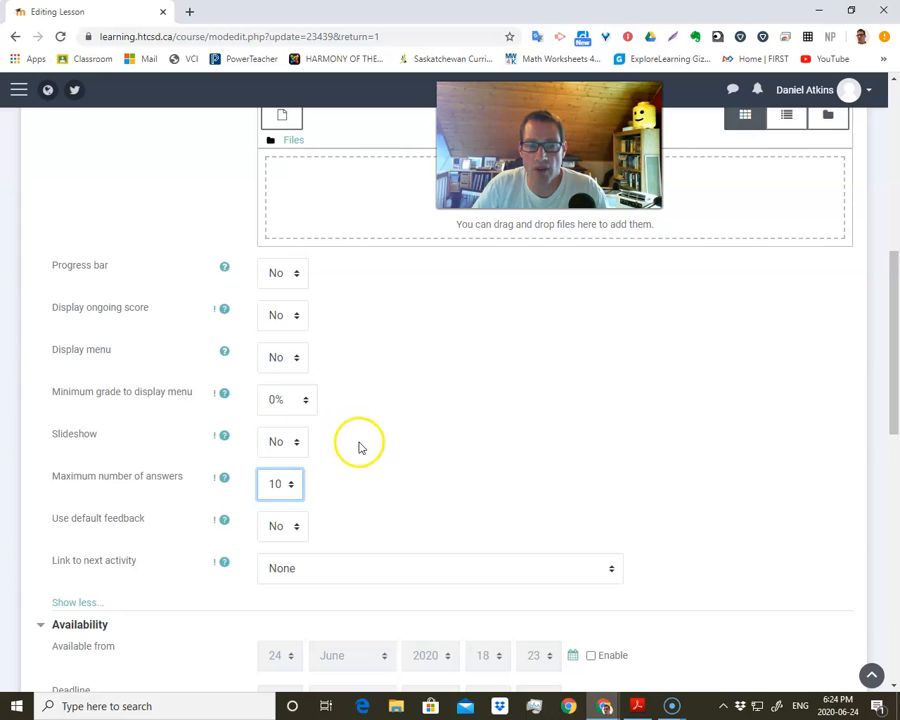
pyautogui.scroll(-8, 362, 452)
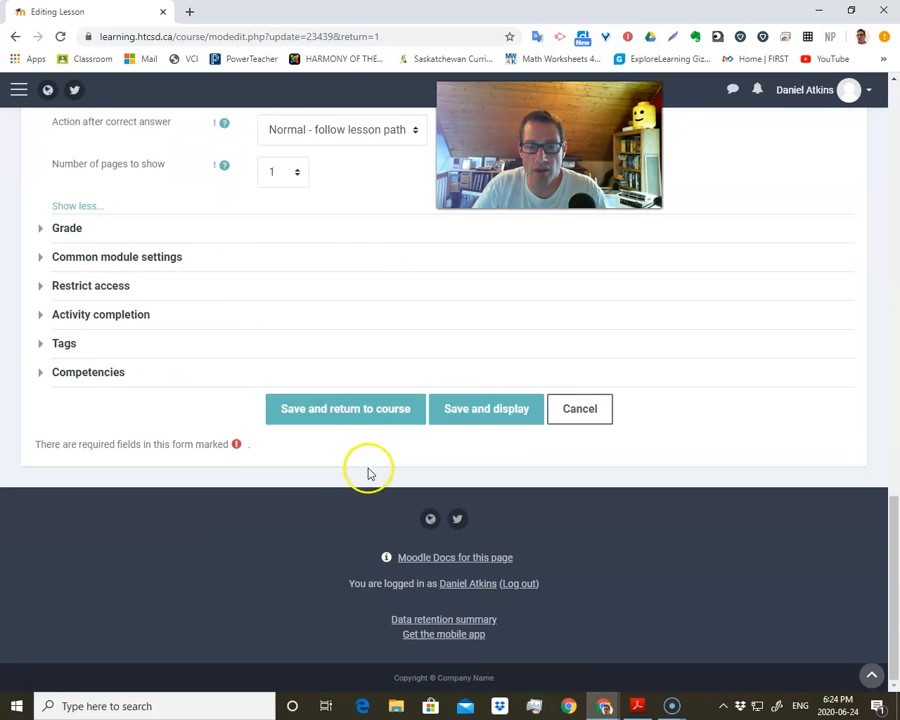
pyautogui.click(462, 408)
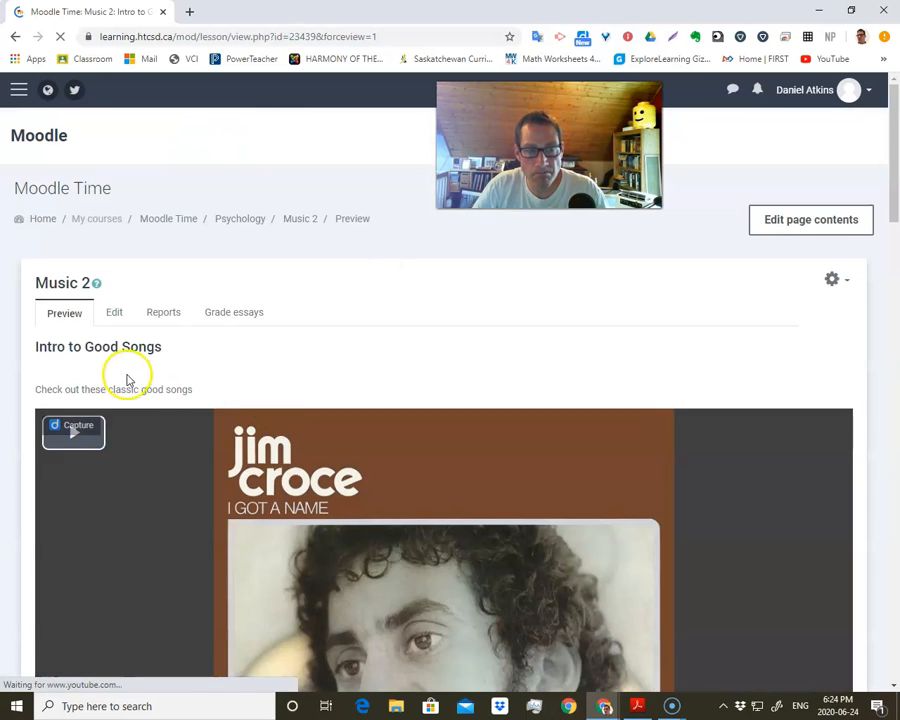
# - Return to the lesson's page list, open the Song IQ Test question for editing, and go to its answer sections
pyautogui.click(116, 313)
pyautogui.scroll(-1, 320, 420)
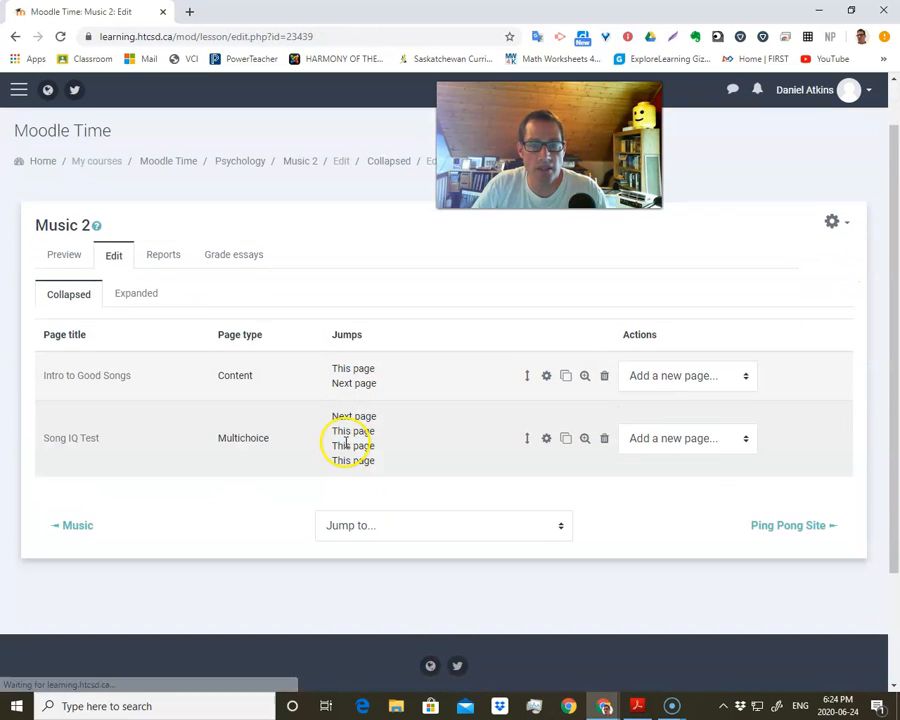
pyautogui.click(546, 430)
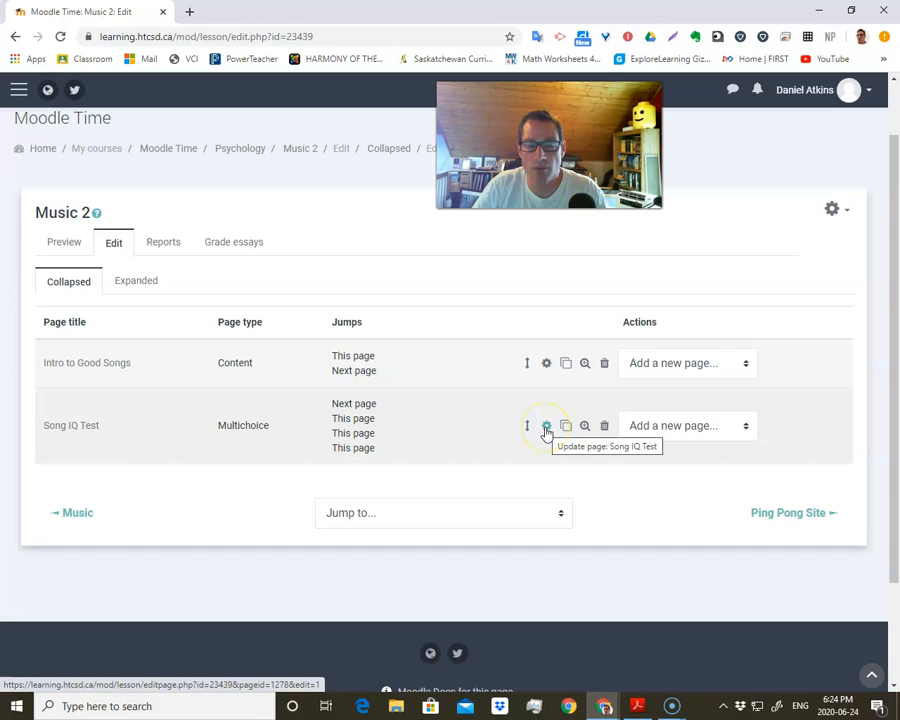
pyautogui.click(546, 428)
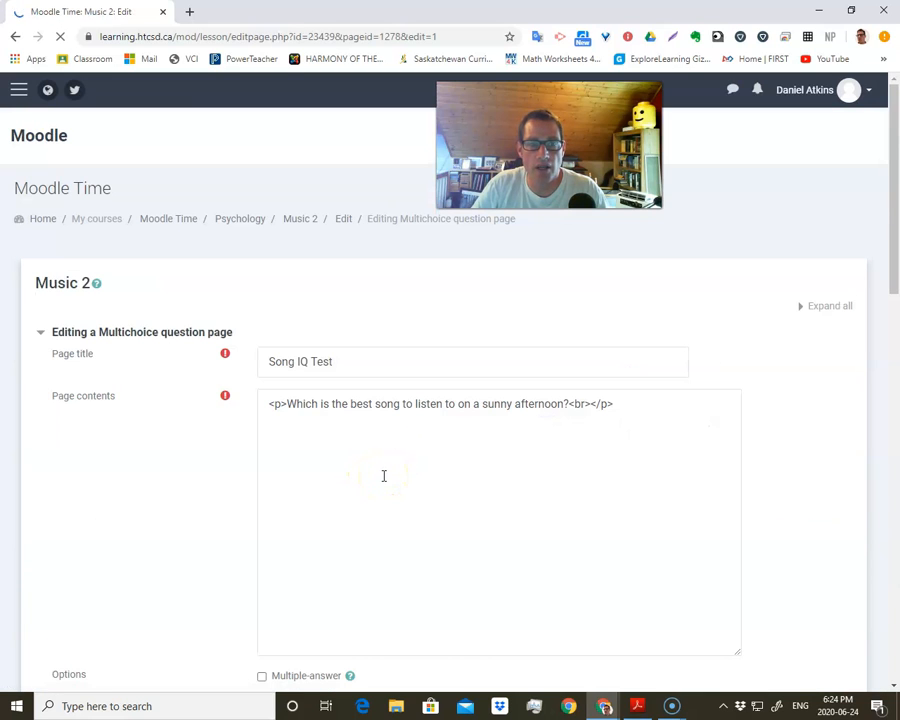
pyautogui.scroll(-10, 383, 476)
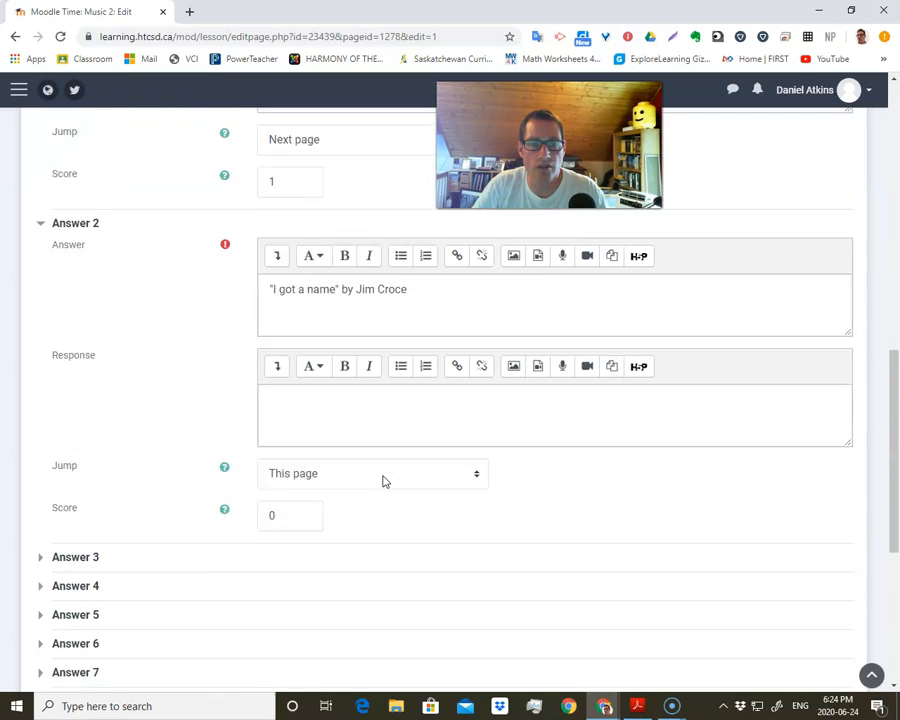
pyautogui.scroll(-3, 382, 481)
pyautogui.scroll(-1, 95, 427)
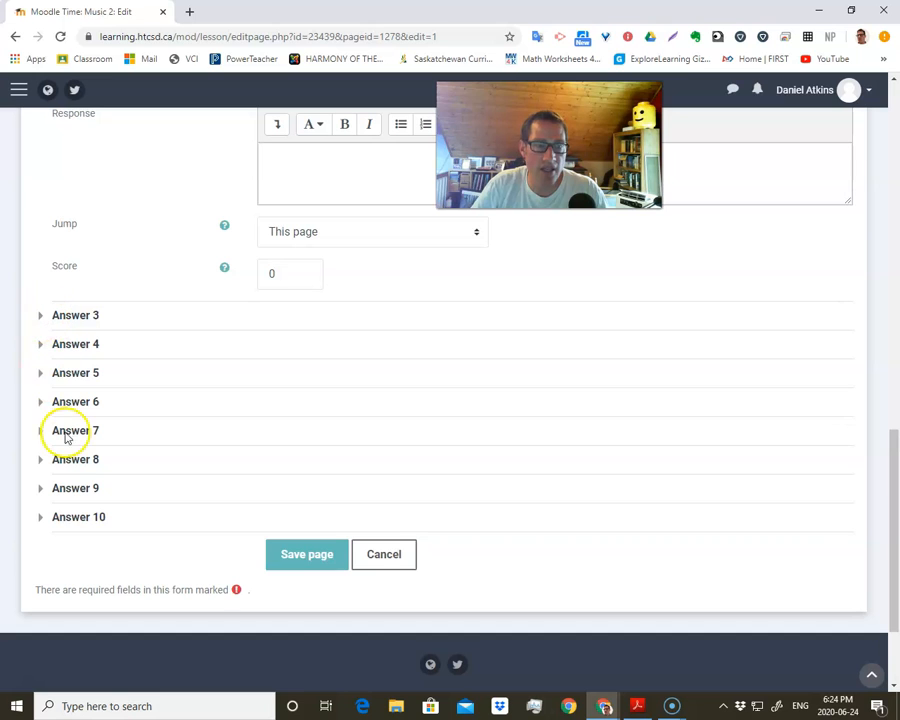
# - Replace the Answer 4 text with "Take me home country roads" by John Denver & Johnny Cash, and save the question page
pyautogui.click(39, 319)
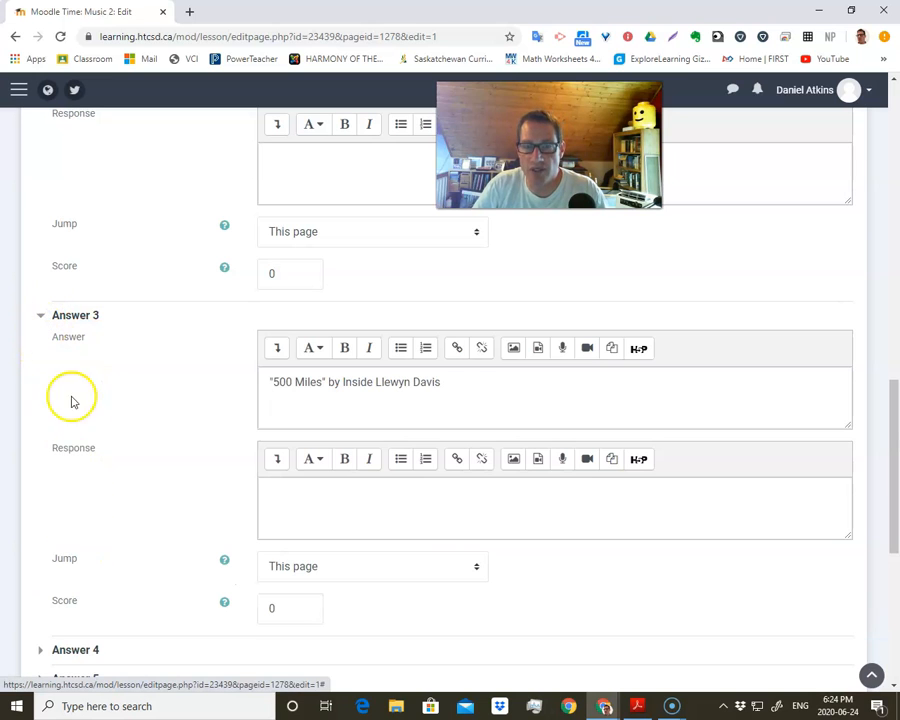
pyautogui.scroll(-2, 70, 400)
pyautogui.click(40, 440)
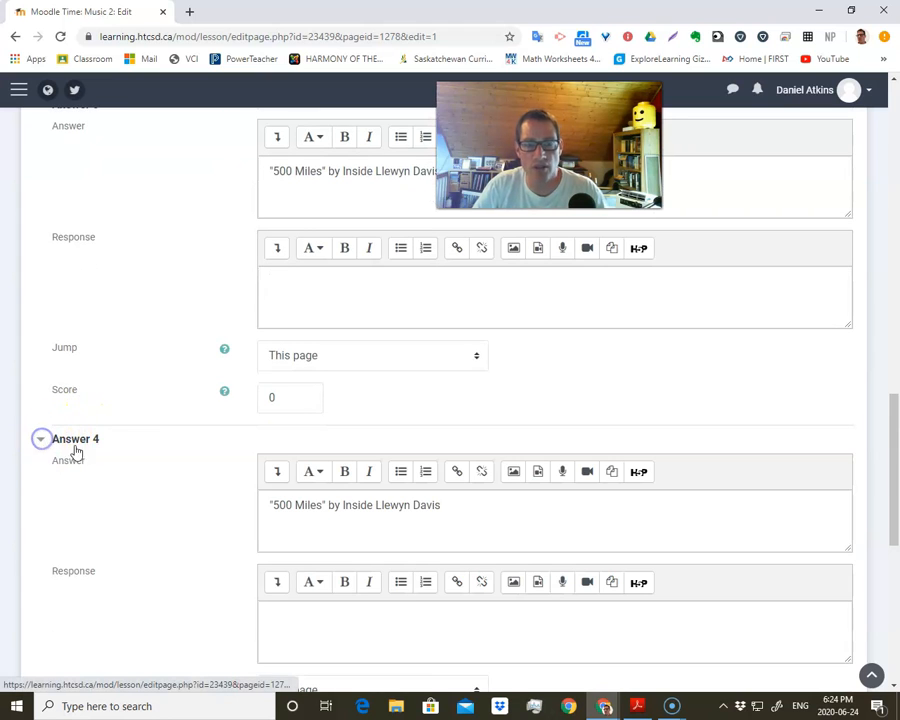
pyautogui.scroll(-2, 110, 450)
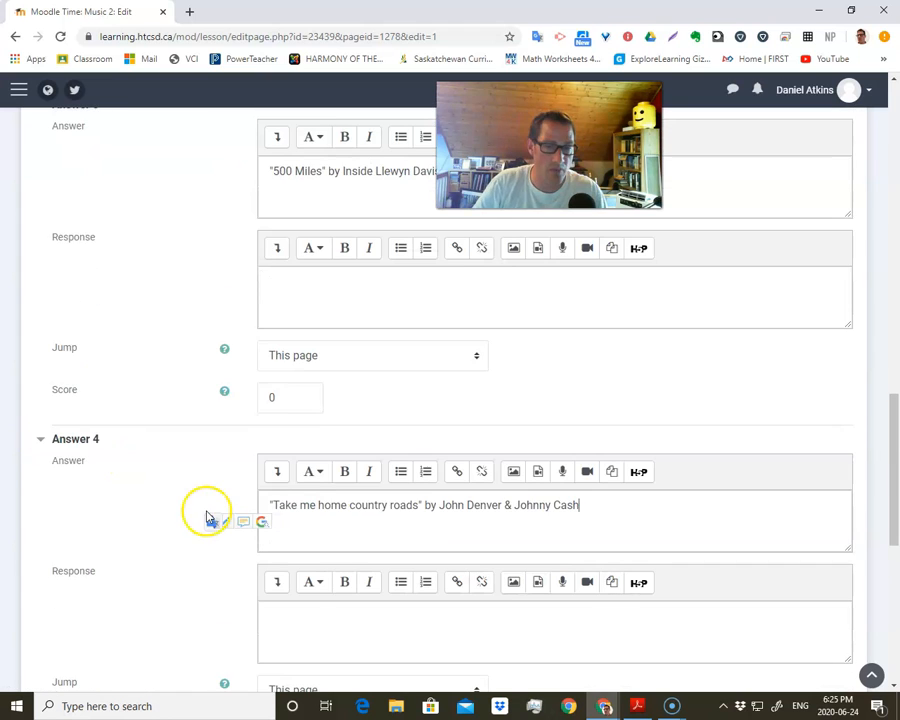
pyautogui.scroll(-3, 306, 476)
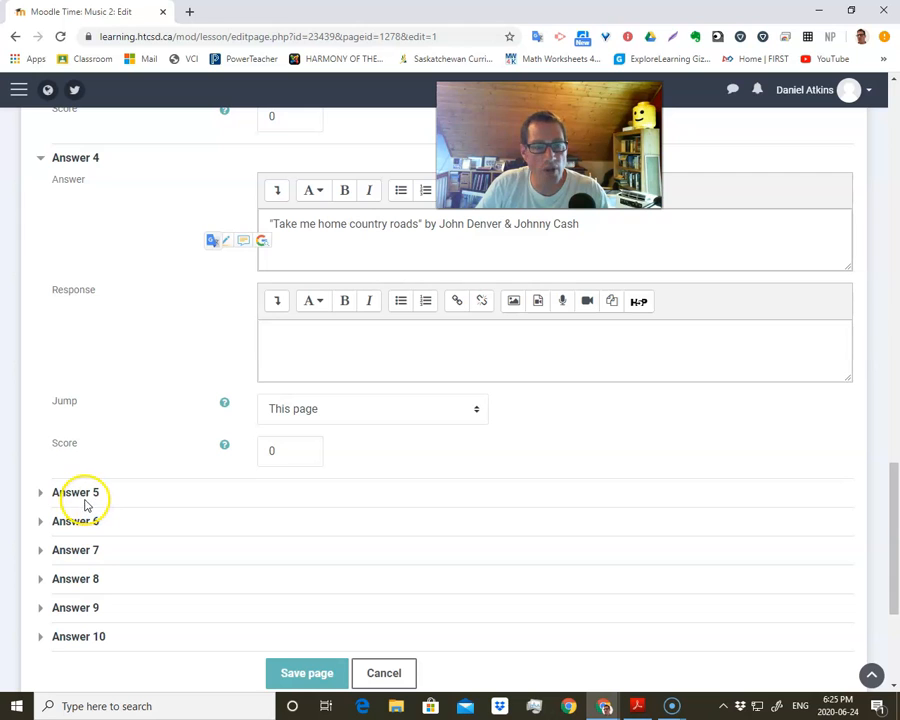
pyautogui.scroll(-2, 200, 580)
pyautogui.click(318, 538)
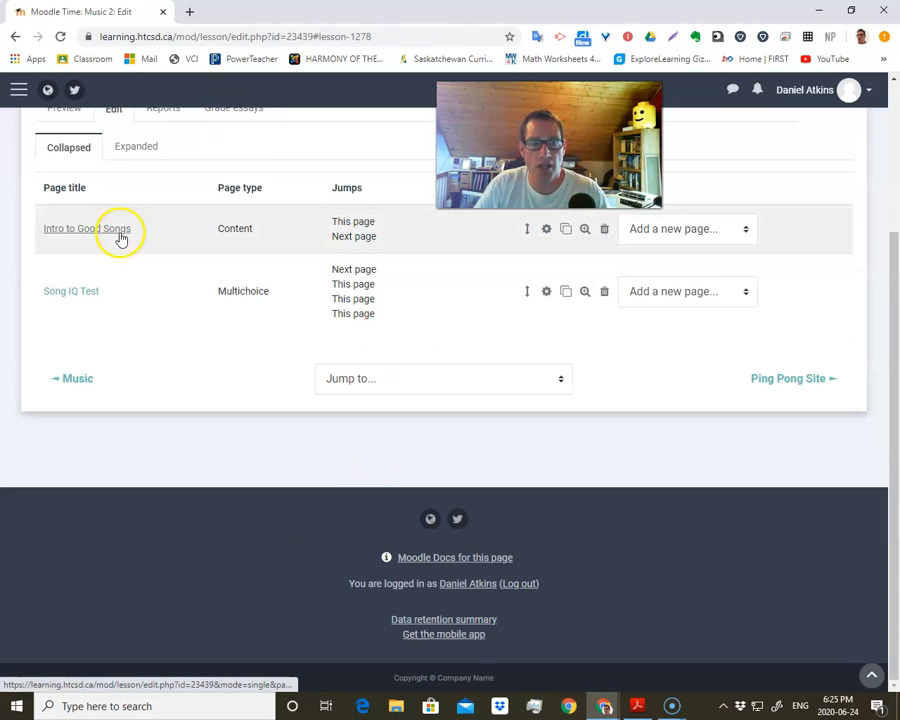
# - Switch to the Music Lesson Flowchart PDF in Acrobat Reader and examine which pages follow the Song IQ Test
pyautogui.click(637, 706)
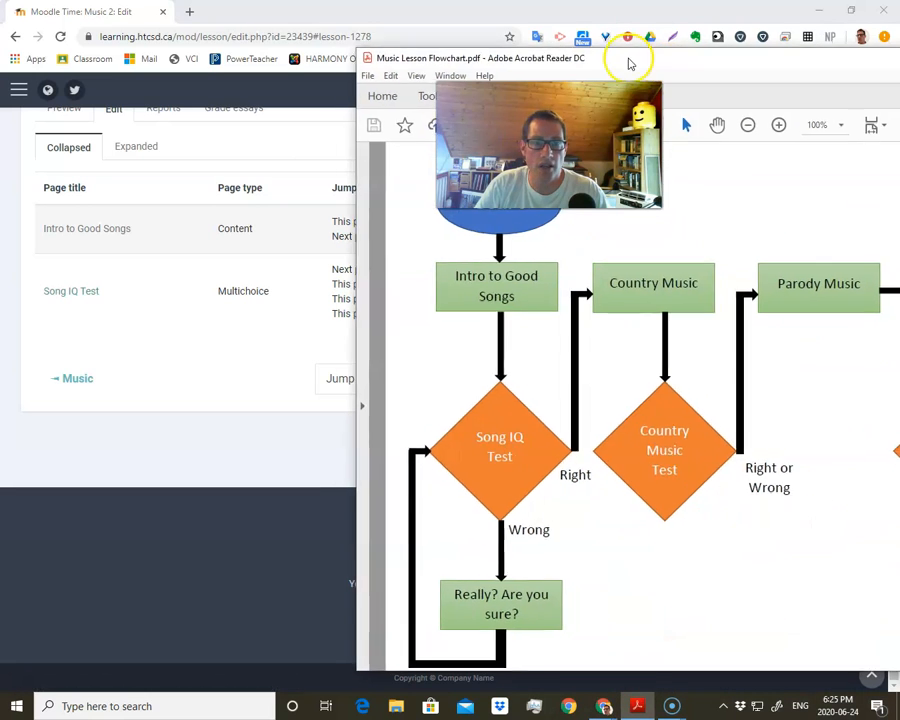
pyautogui.moveTo(629, 63); pyautogui.dragTo(601, 59)
pyautogui.moveTo(404, 54); pyautogui.dragTo(343, 46)
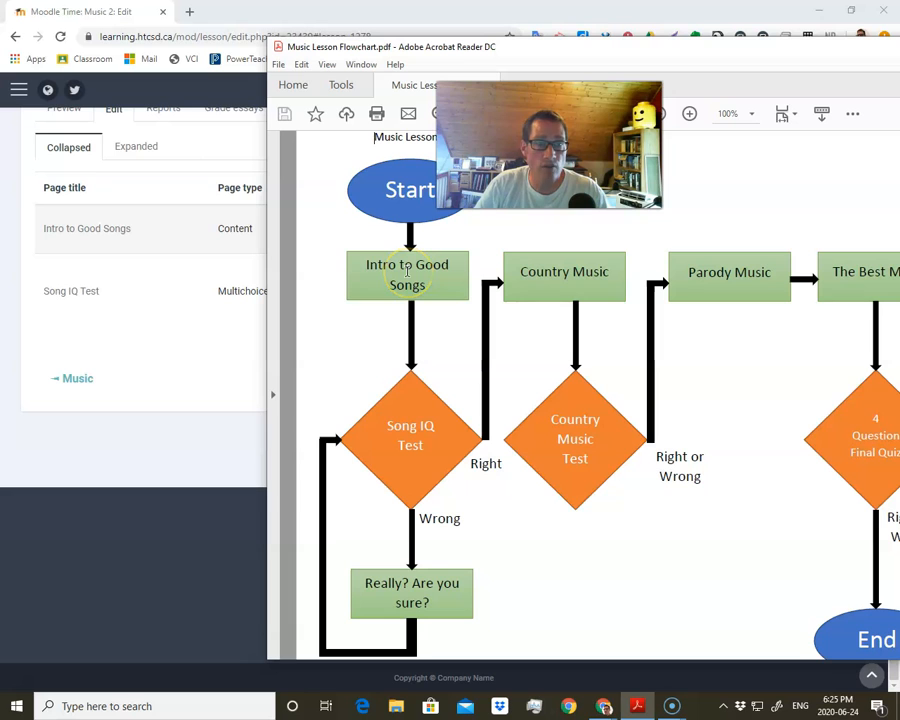
pyautogui.click(425, 435)
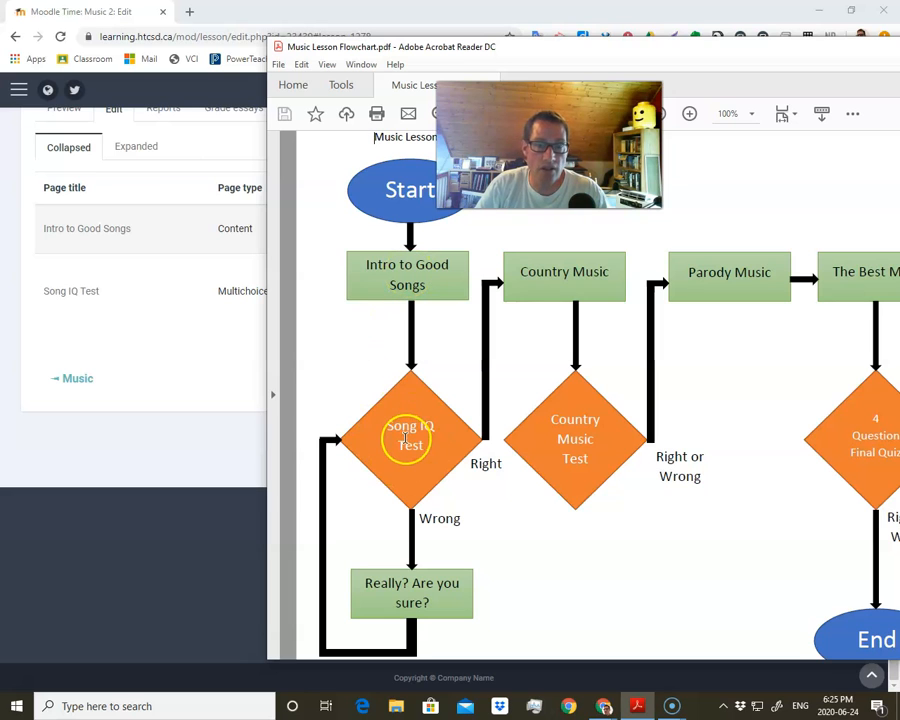
pyautogui.moveTo(393, 50); pyautogui.dragTo(290, 22)
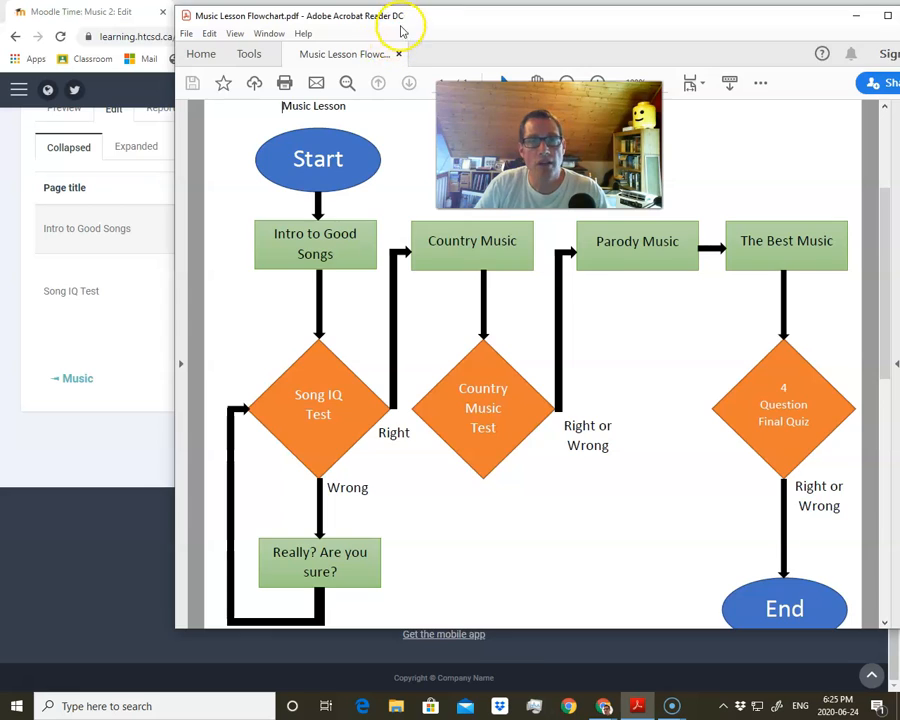
pyautogui.moveTo(401, 31); pyautogui.dragTo(895, 30)
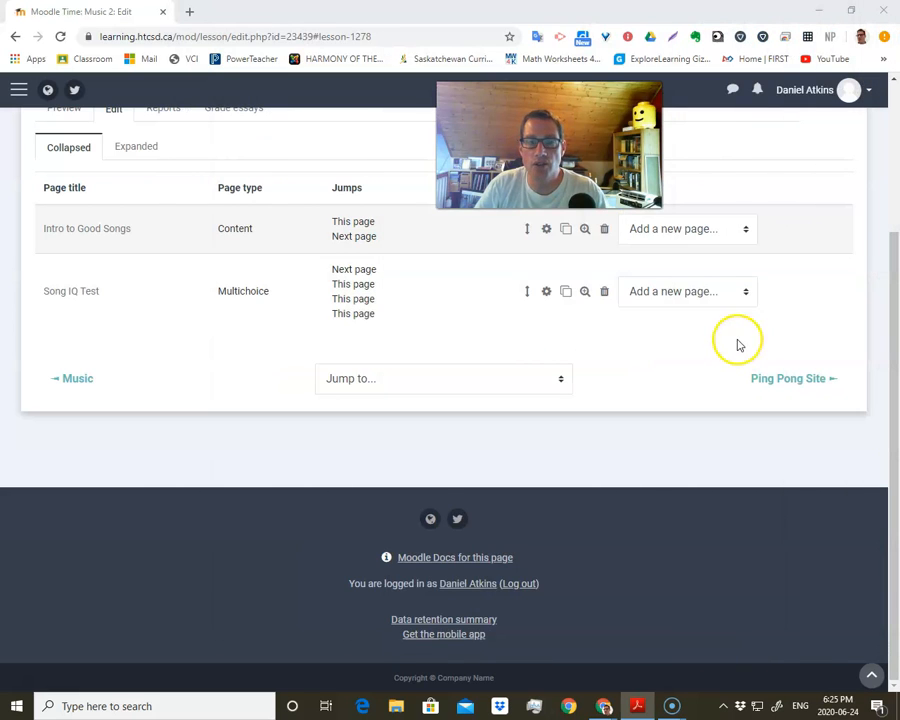
# - Add a content page after Song IQ Test in the Moodle lesson, titled "Really? Are you sure?"
pyautogui.click(713, 292)
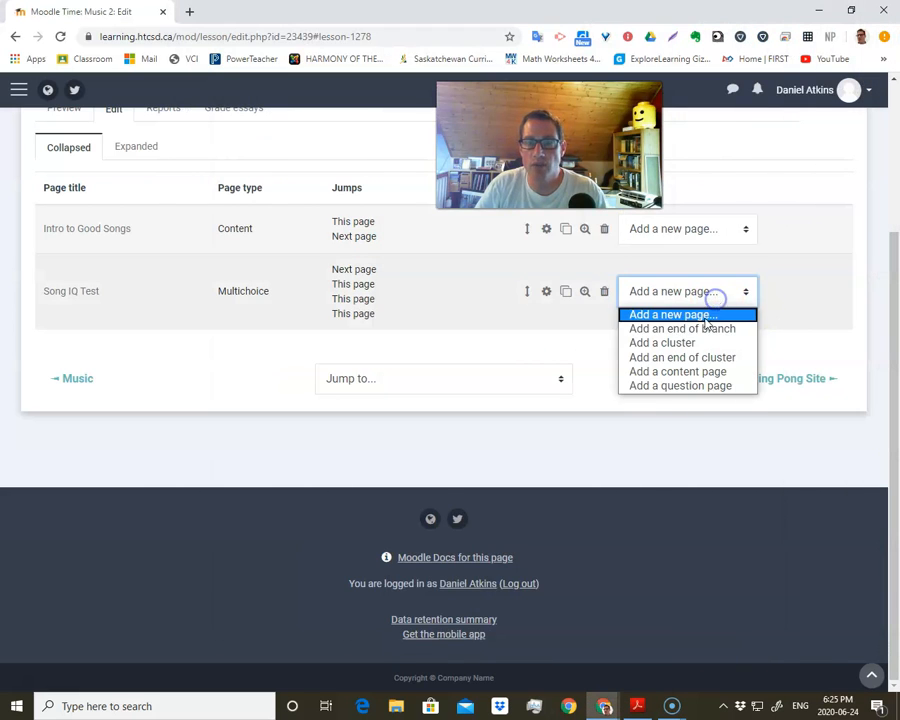
pyautogui.click(680, 371)
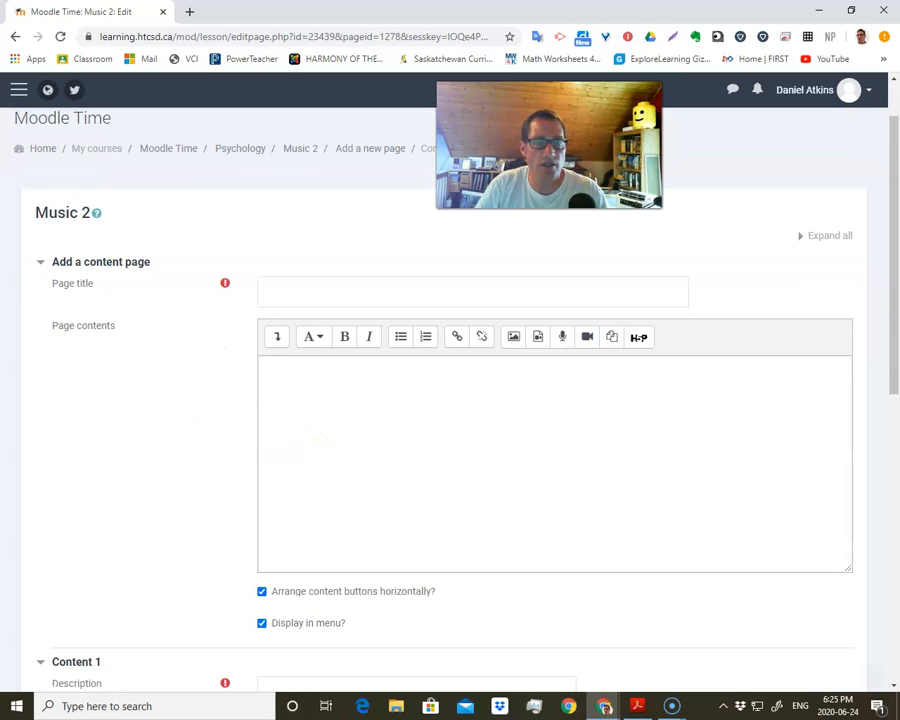
pyautogui.click(283, 290)
pyautogui.write('Really? Are you sure?')
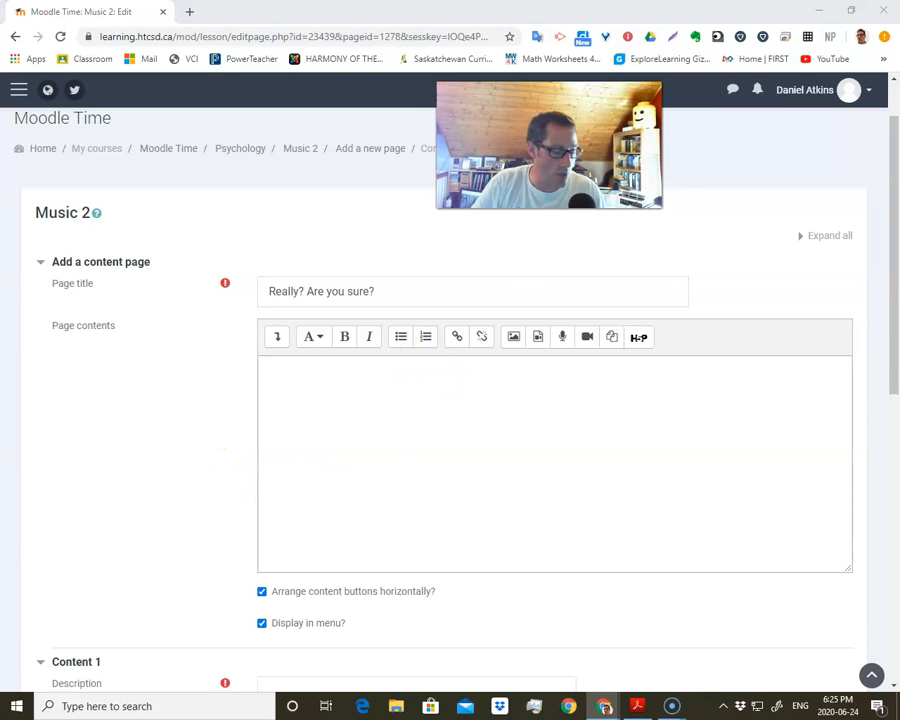
# - Fill the page contents with "Watch it again! Close your eyes this time." and the link "Creedence Clearwater Revival Have You Ever Seen The Rain?.avi"
pyautogui.click(323, 406)
pyautogui.write('Watch it again! Close your eyes this time. Creedence Clearwater Revival Have You Ever Seen The Rain?.avi')
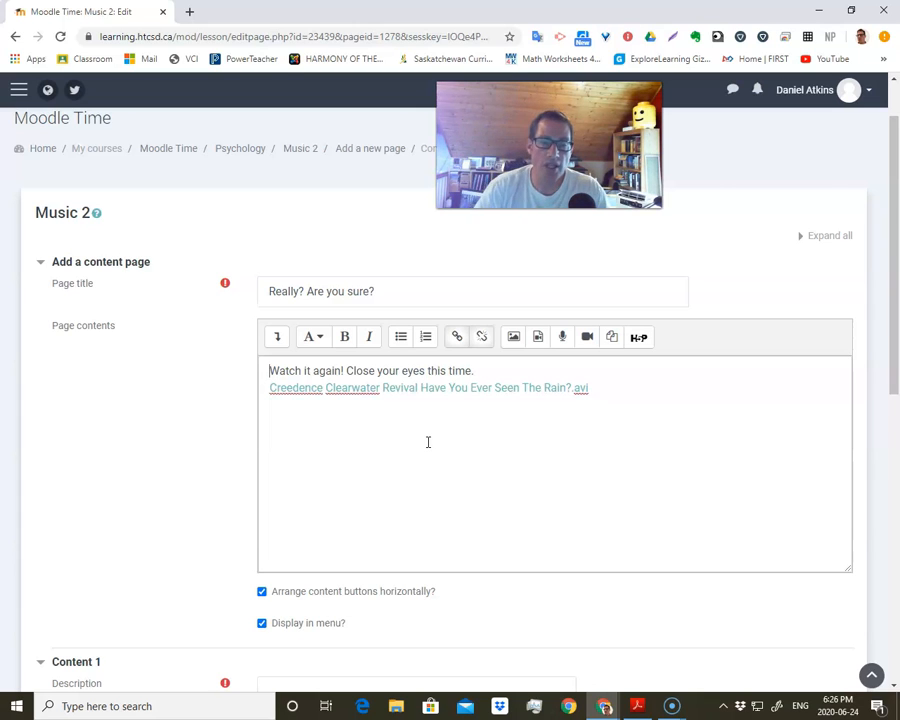
# - Enter "Let's re-check your song IQ" as the Content 1 description
pyautogui.scroll(-3, 375, 414)
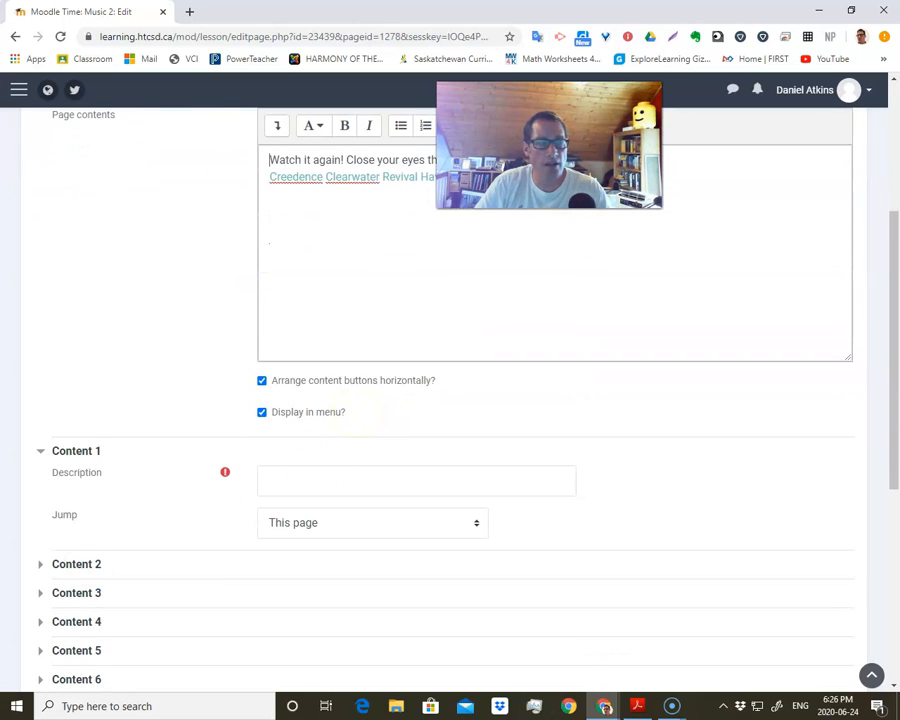
pyautogui.scroll(-1, 225, 470)
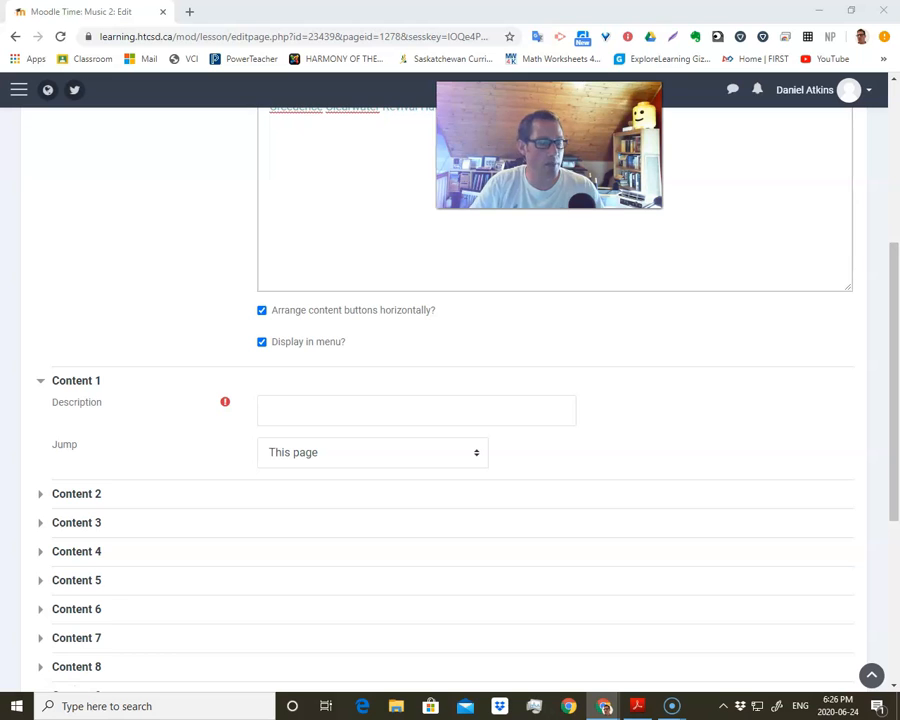
pyautogui.click(347, 416)
pyautogui.click(332, 407)
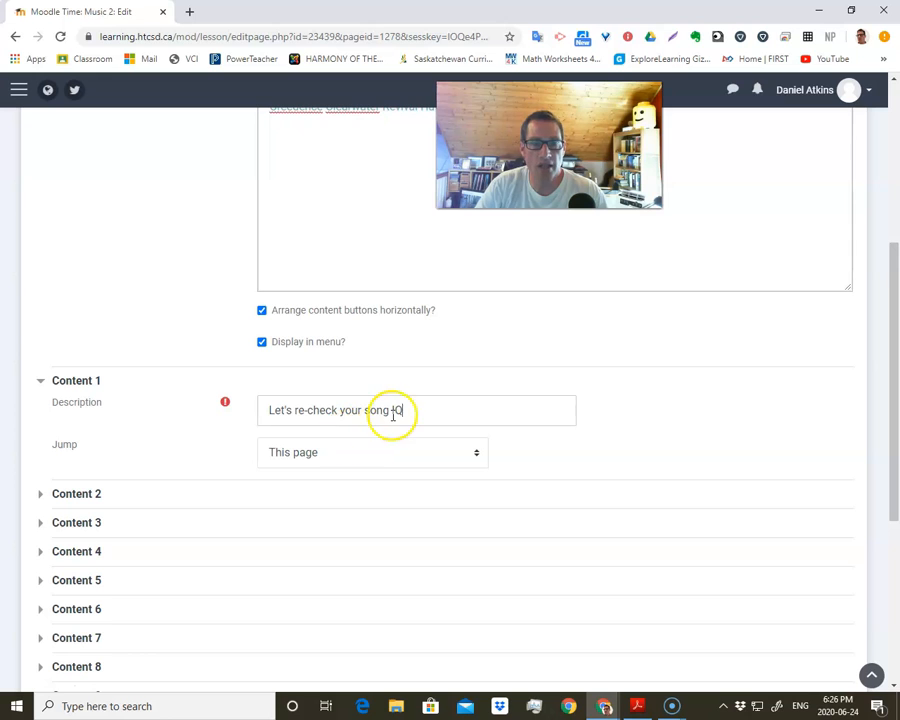
# - Save the "Really? Are you sure?" content page with its jump left at This page
pyautogui.scroll(-2, 454, 450)
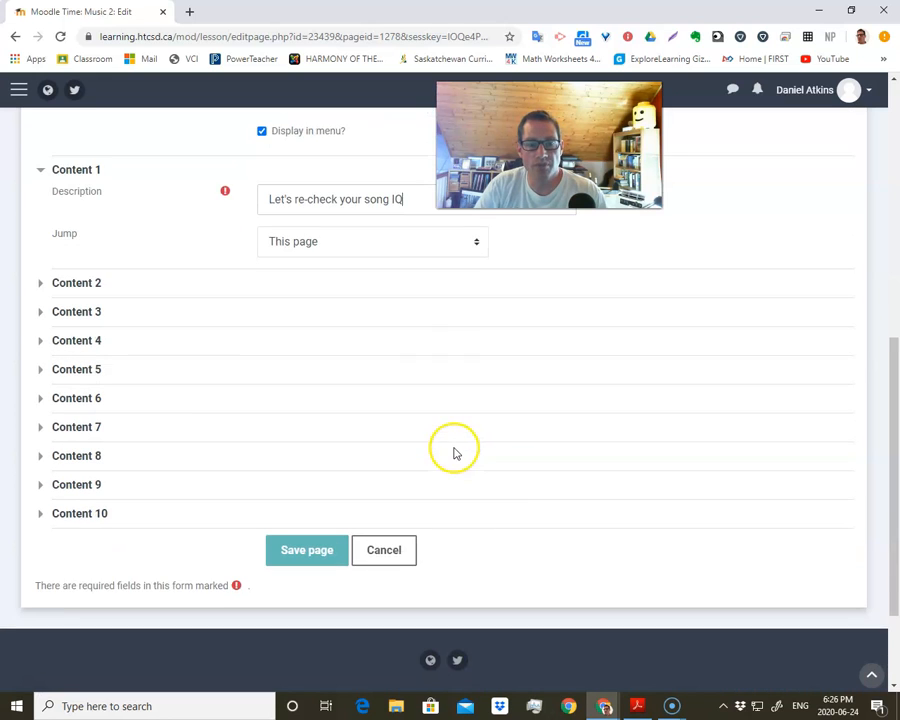
pyautogui.scroll(1, 152, 290)
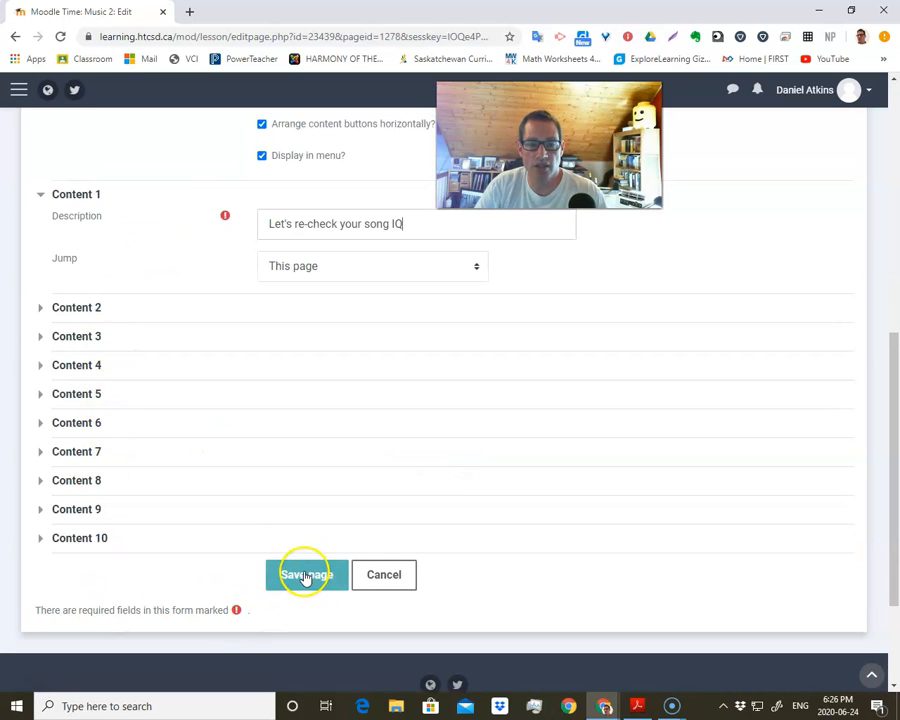
pyautogui.click(305, 577)
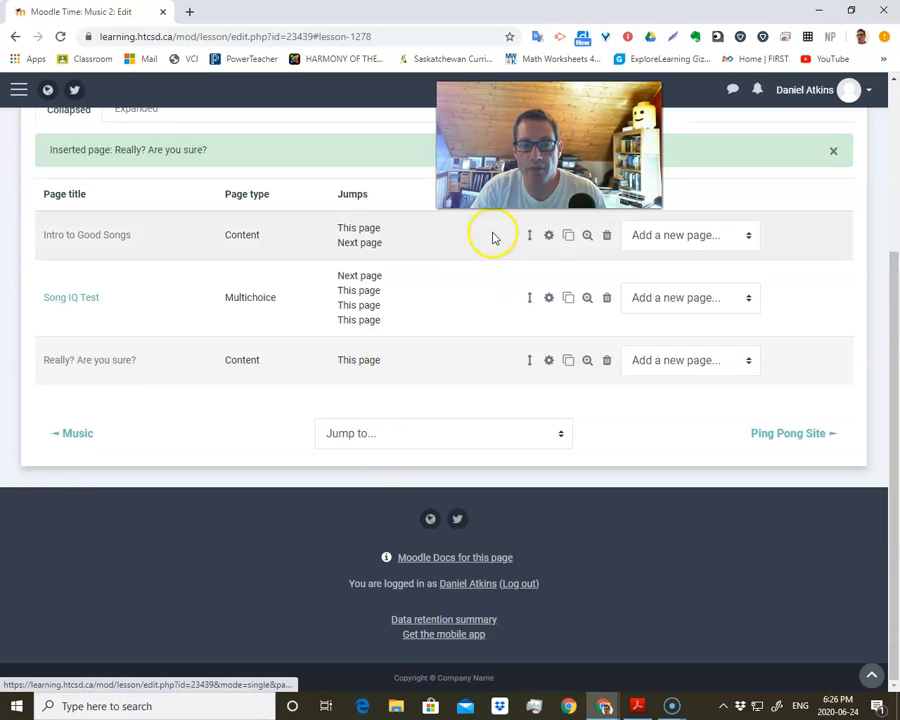
# - Switch to the Music Lesson Flowchart PDF in Acrobat Reader and examine the page sequence from Country Music through The Best Music
pyautogui.click(637, 706)
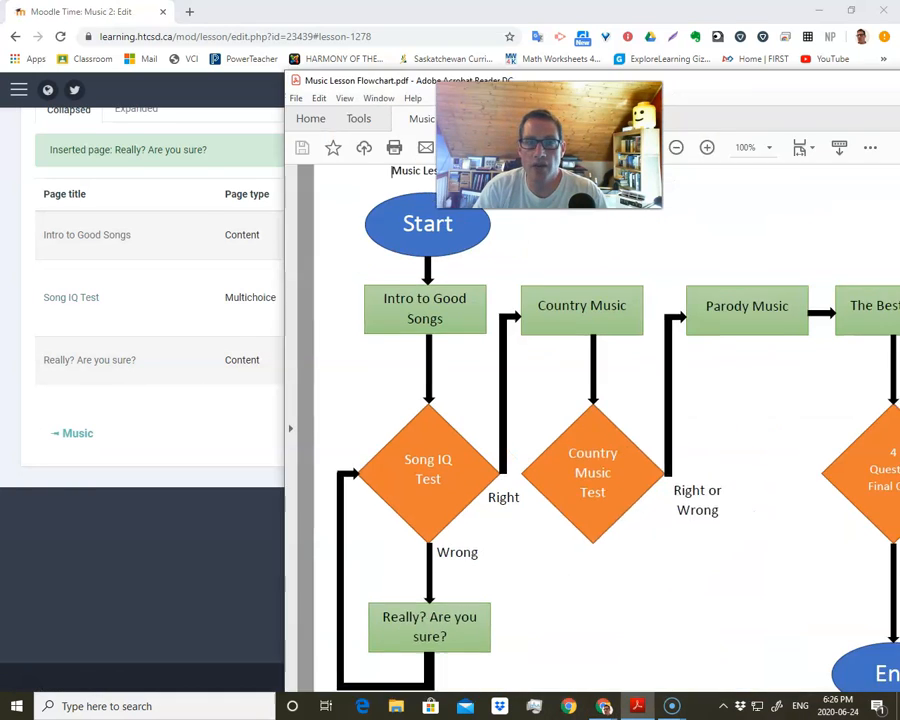
pyautogui.moveTo(503, 82); pyautogui.dragTo(378, 52)
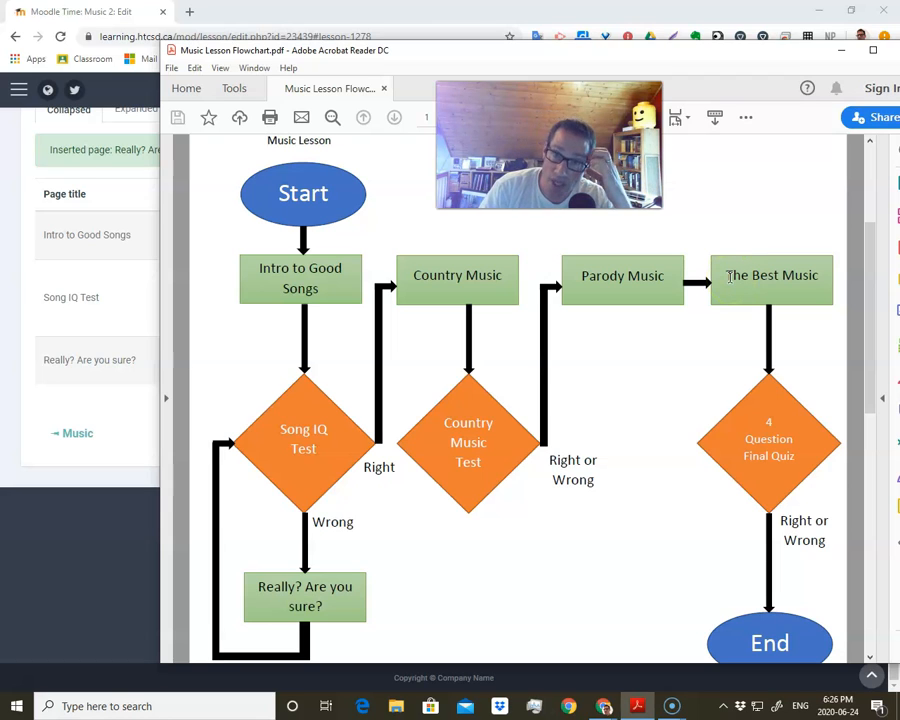
pyautogui.moveTo(706, 64); pyautogui.dragTo(307, 74)
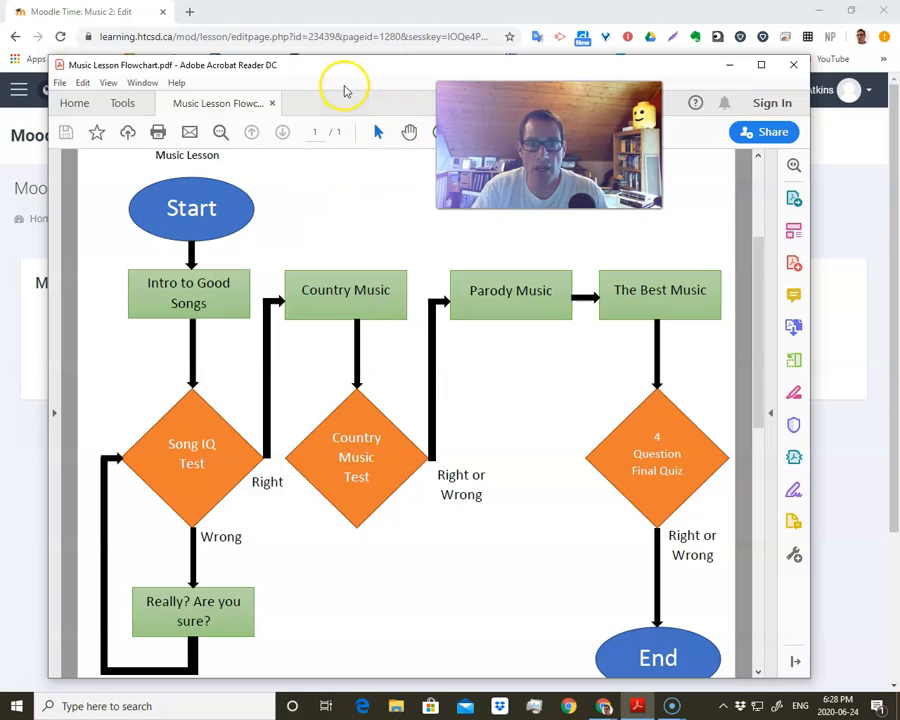
pyautogui.moveTo(343, 79); pyautogui.dragTo(899, 76)
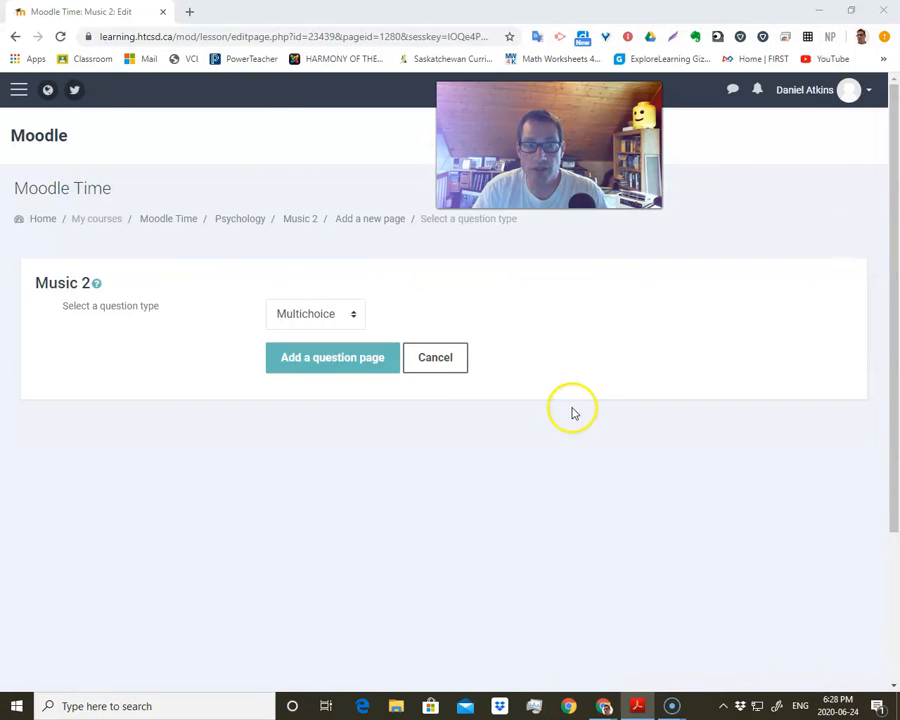
# - Return to the Moodle lesson's page list and create a True/false question page after the Country Music page
pyautogui.click(432, 364)
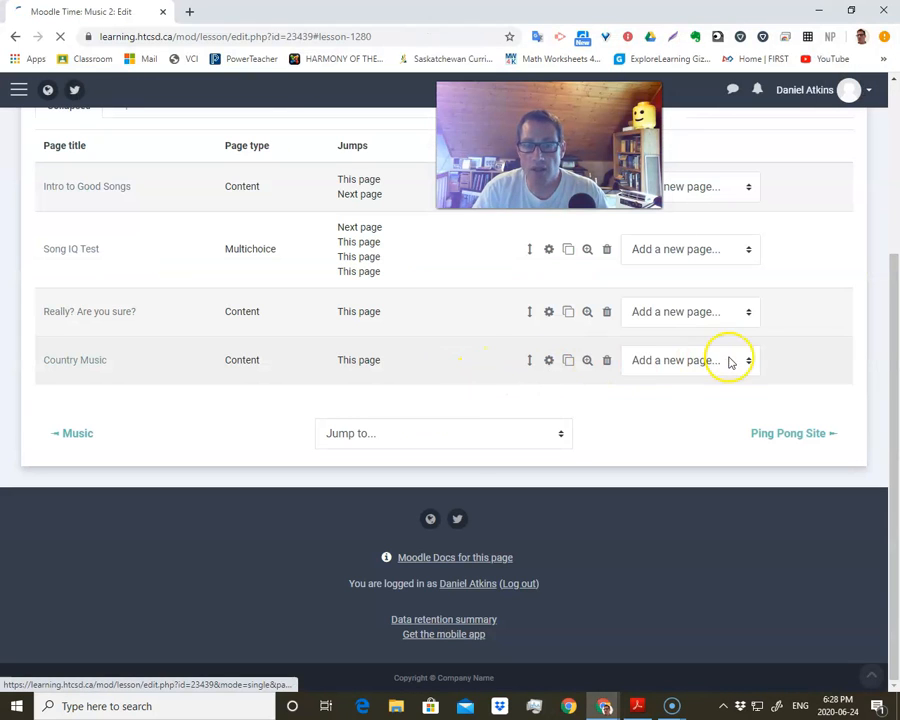
pyautogui.click(671, 358)
pyautogui.click(675, 454)
pyautogui.click(340, 313)
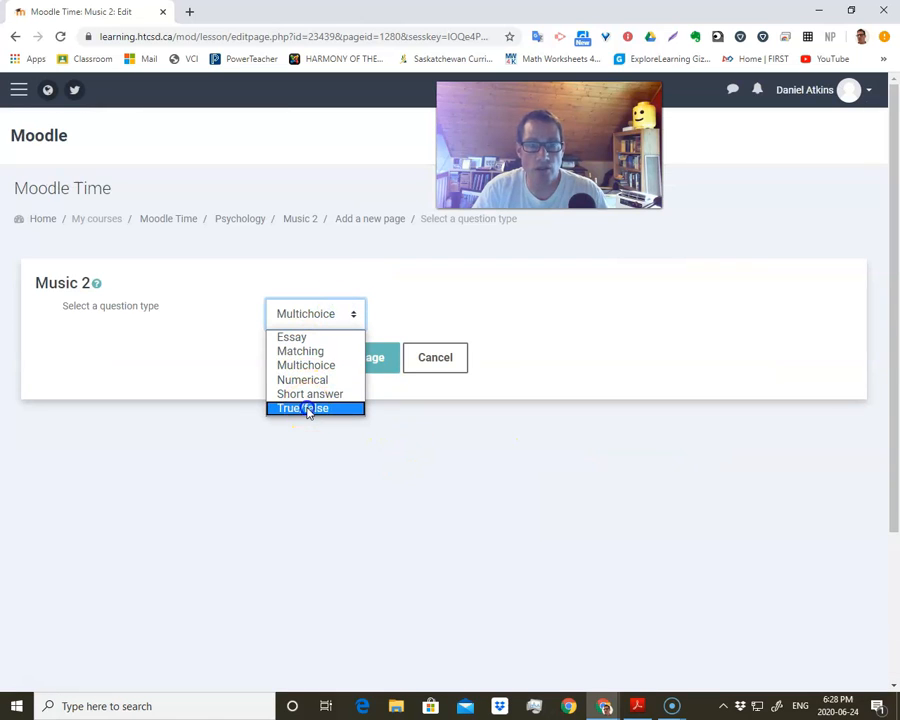
pyautogui.click(307, 409)
pyautogui.click(346, 357)
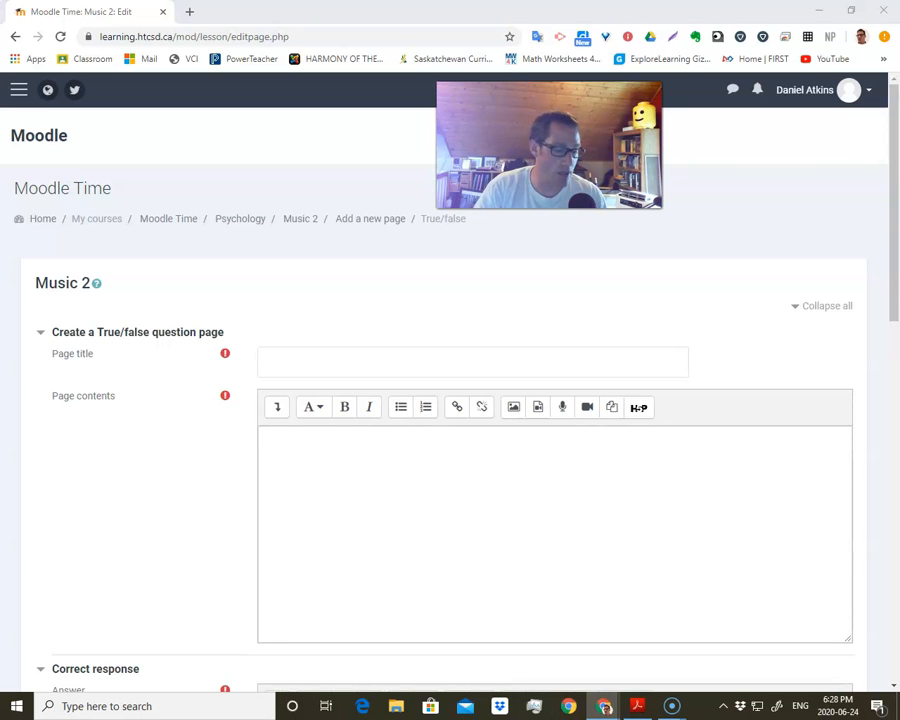
# - Title the True/false page "Country Music Test" and enter "Is country music good?" as its page contents
pyautogui.click(295, 357)
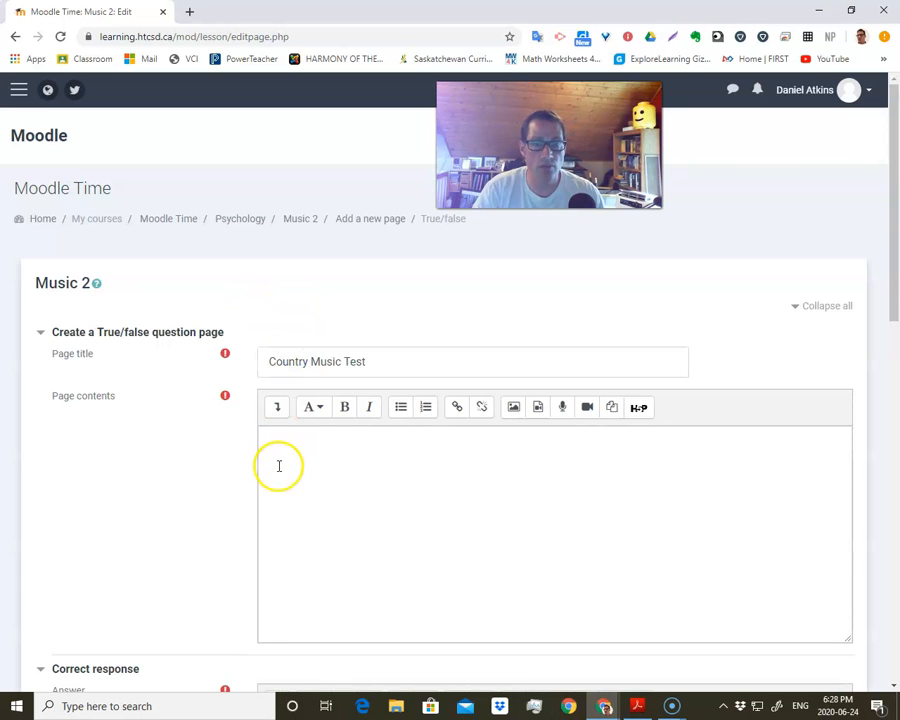
pyautogui.click(604, 706)
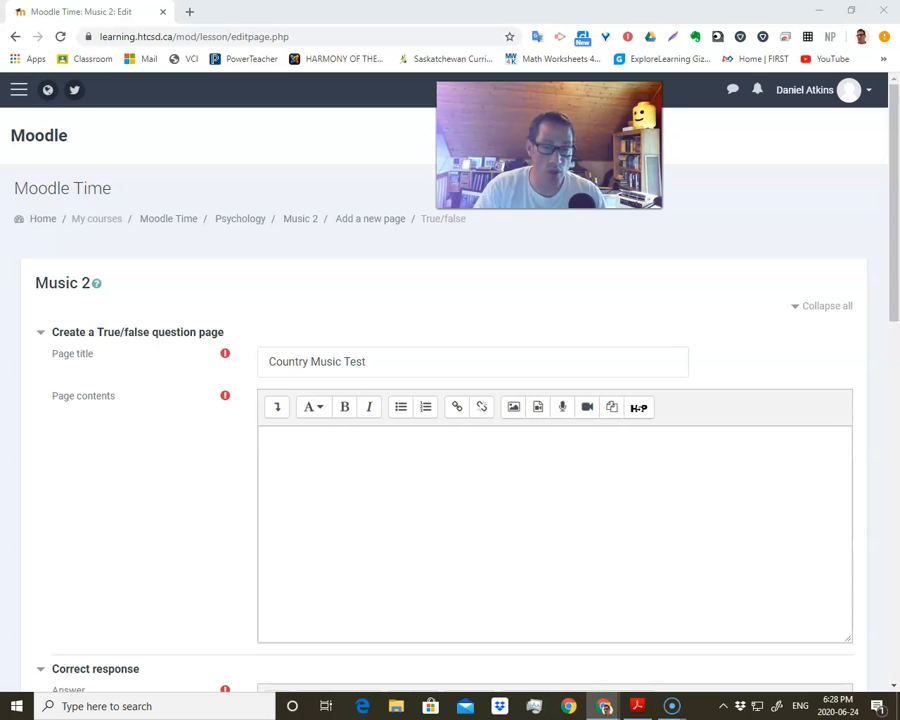
pyautogui.click(267, 486)
pyautogui.write('Is country music good?')
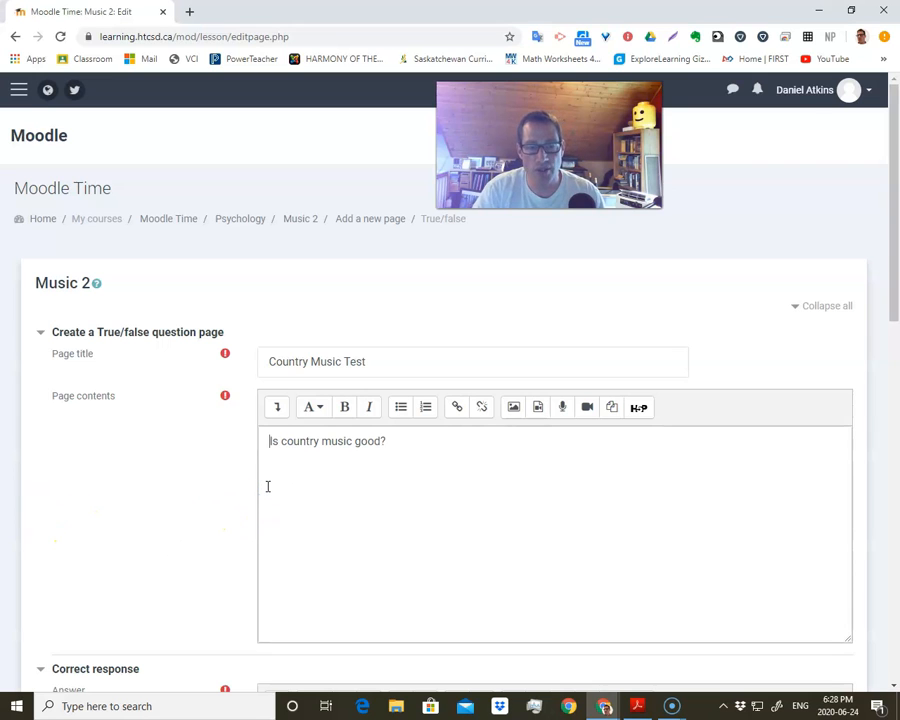
# - Enter "Yes" as the correct answer and "No" as the wrong answer of the country music question
pyautogui.scroll(-3, 331, 527)
pyautogui.scroll(-3, 331, 527)
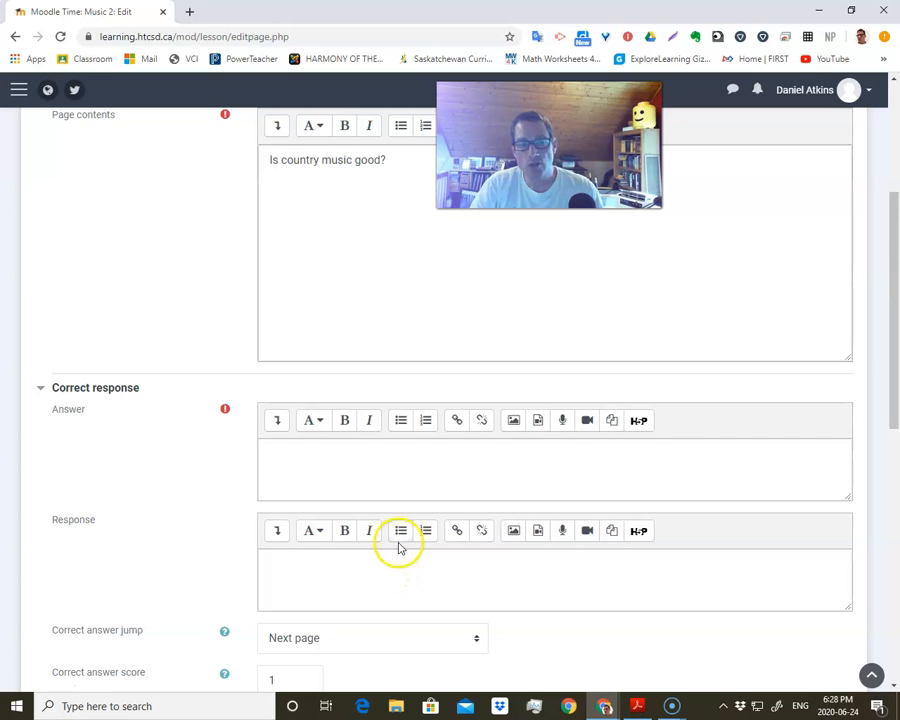
pyautogui.scroll(-3, 398, 545)
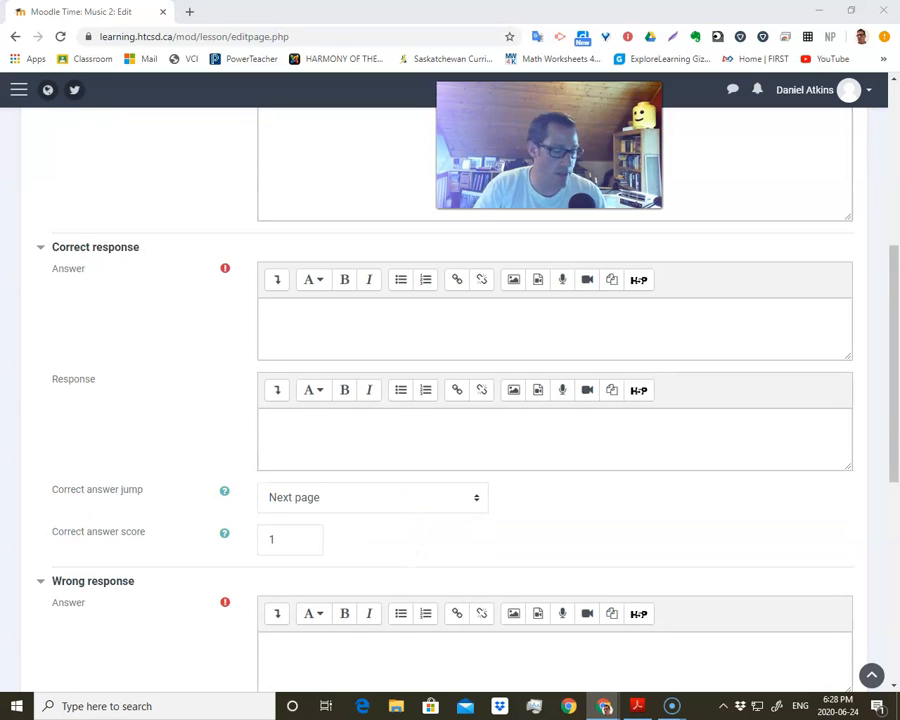
pyautogui.click(325, 314)
pyautogui.write('Yes')
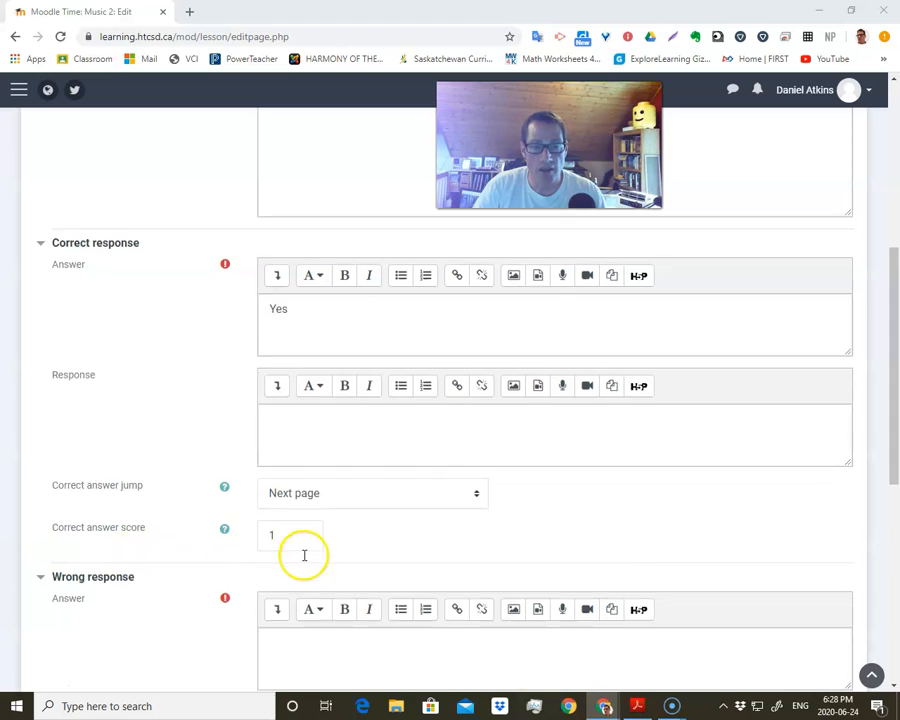
pyautogui.scroll(-3, 303, 555)
pyautogui.click(315, 466)
pyautogui.write('No')
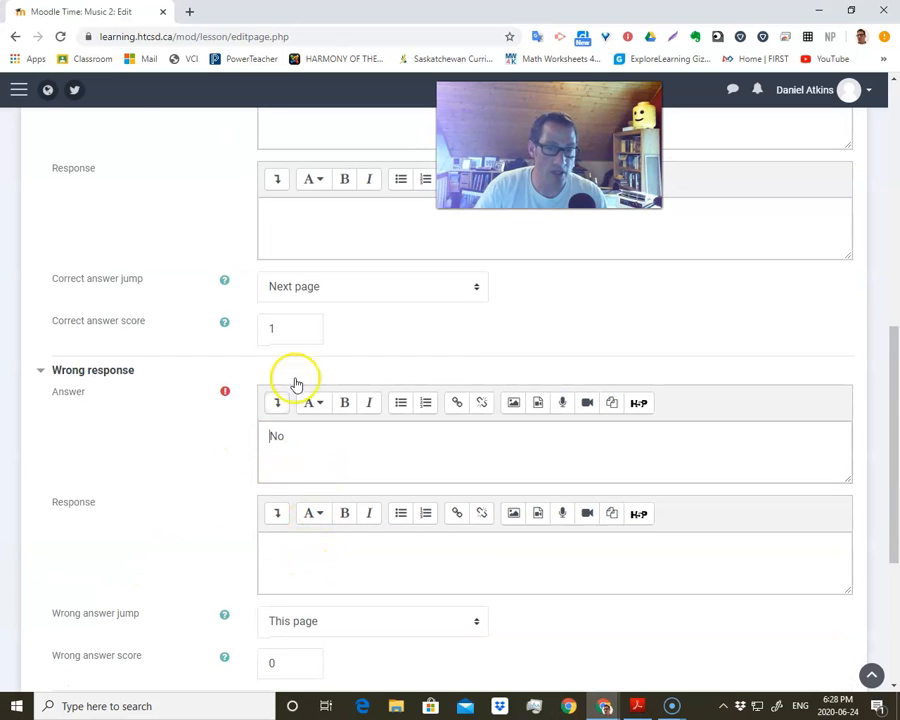
# - Enter "Of course, sometimes it is!" as the response to the correct answer
pyautogui.scroll(2, 280, 378)
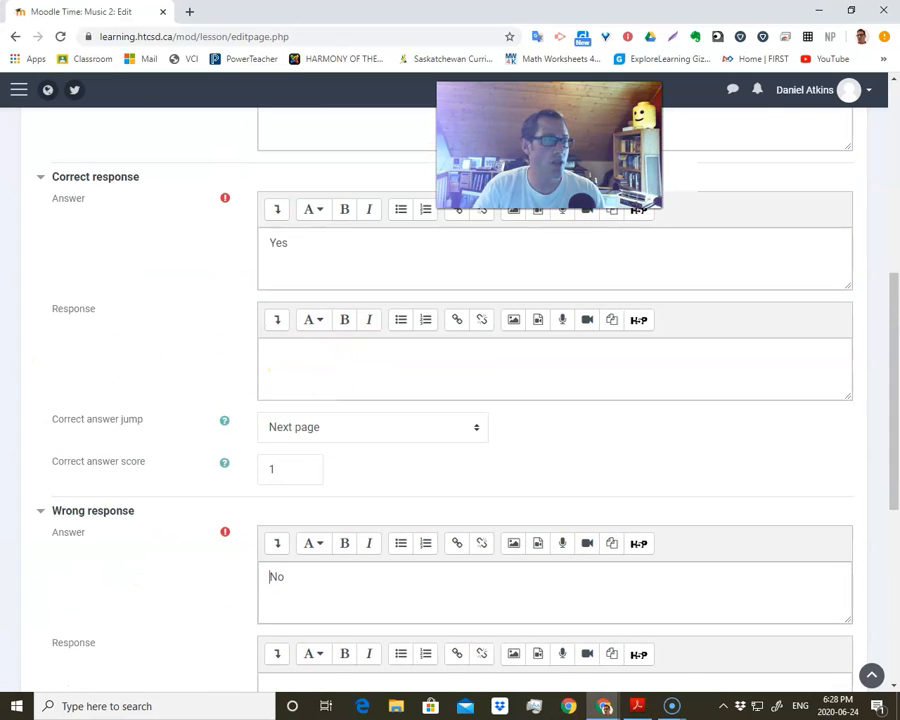
pyautogui.click(370, 364)
pyautogui.write('Of course, sometimes it is!')
pyautogui.click(385, 356)
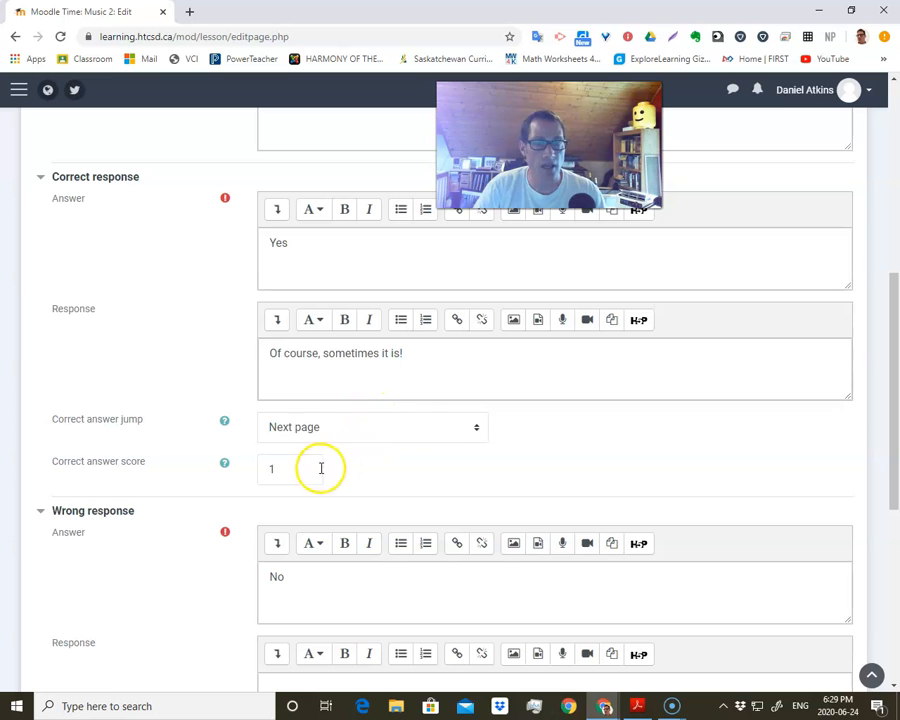
pyautogui.scroll(3, 366, 300)
pyautogui.scroll(-3, 300, 530)
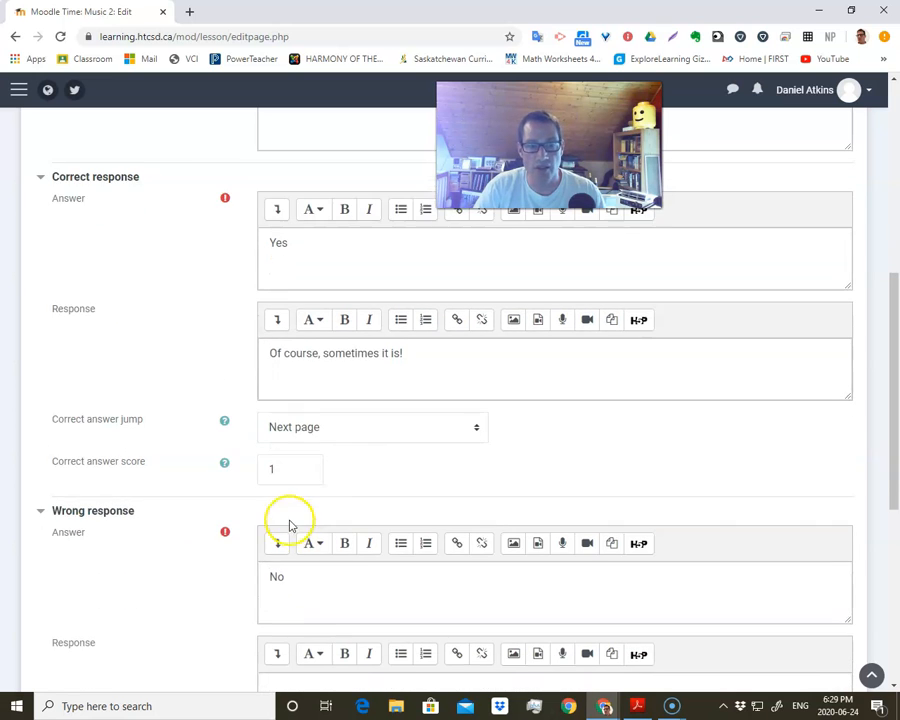
# - Enter "True. Sometimes, it isn't so good. But why so negative? No points for you." as the wrong-answer response and save the page
pyautogui.scroll(-3, 340, 478)
pyautogui.scroll(-3, 384, 558)
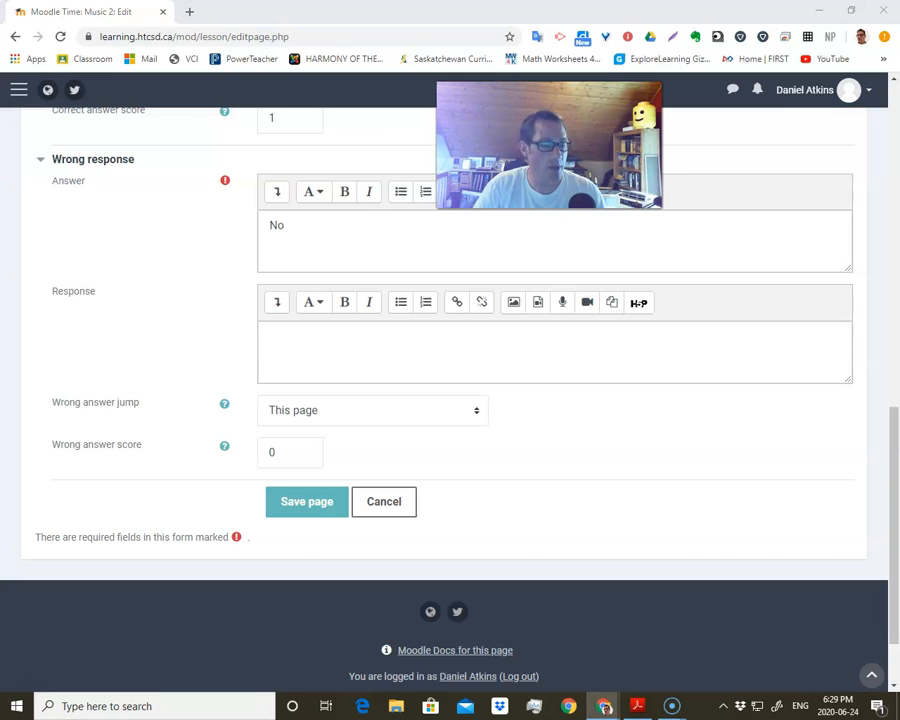
pyautogui.click(277, 375)
pyautogui.write("True. Sometimes, it isn't so good. But why so negative? No points for you.")
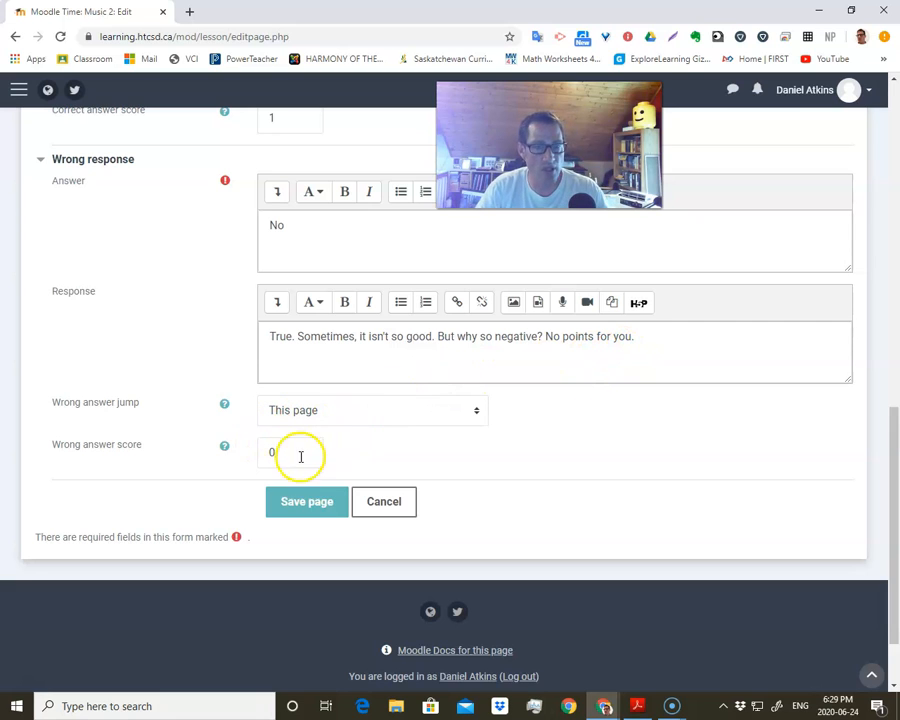
pyautogui.click(320, 507)
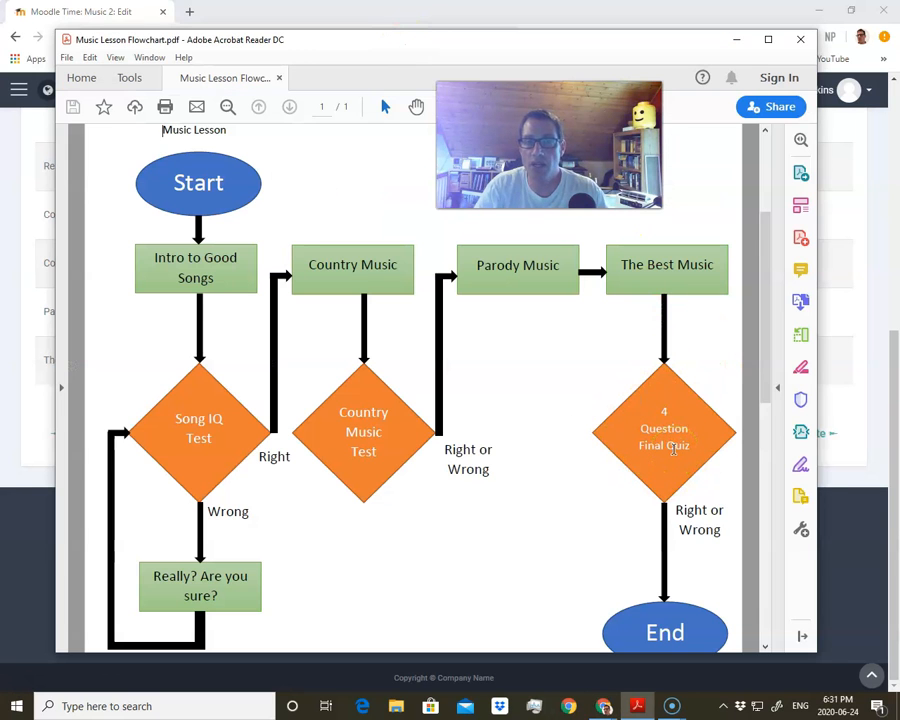
# - Examine the 4 Question Final Quiz that follows The Best Music in the flowchart PDF, and move its window aside
pyautogui.click(665, 420)
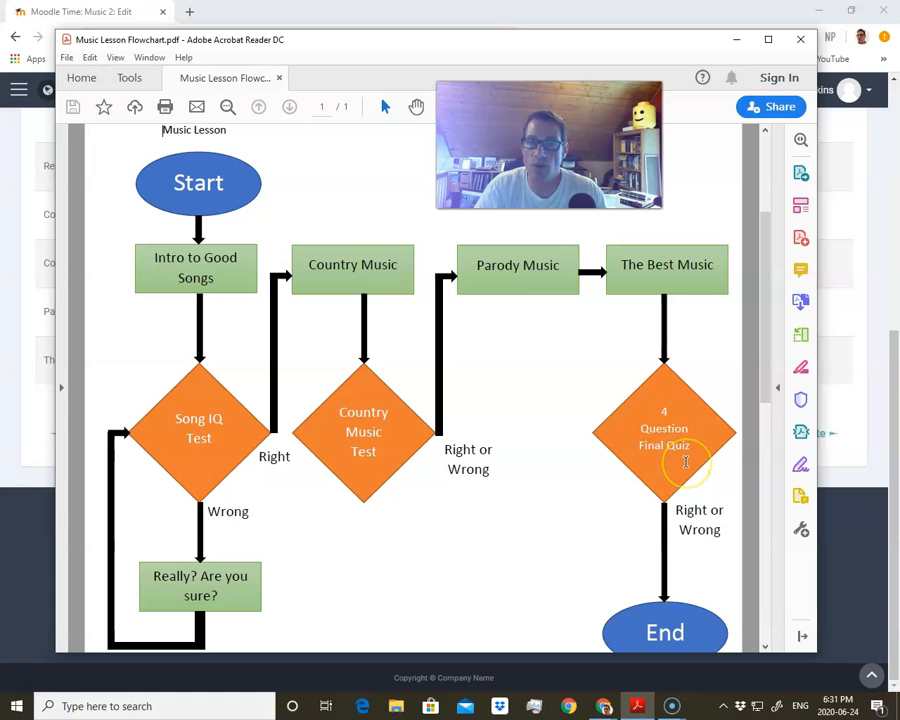
pyautogui.click(381, 66)
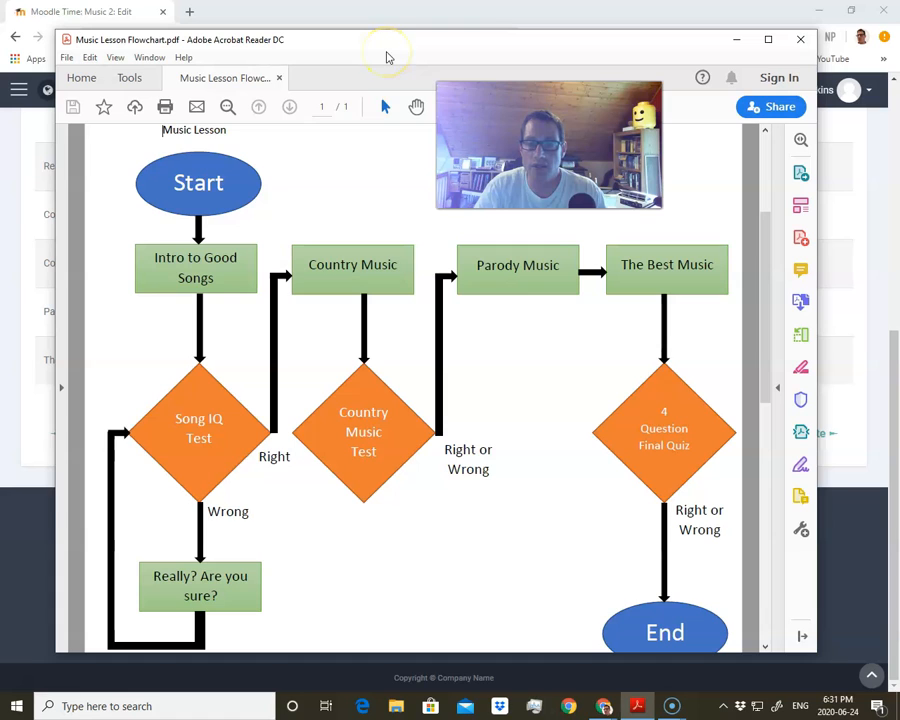
pyautogui.click(375, 50)
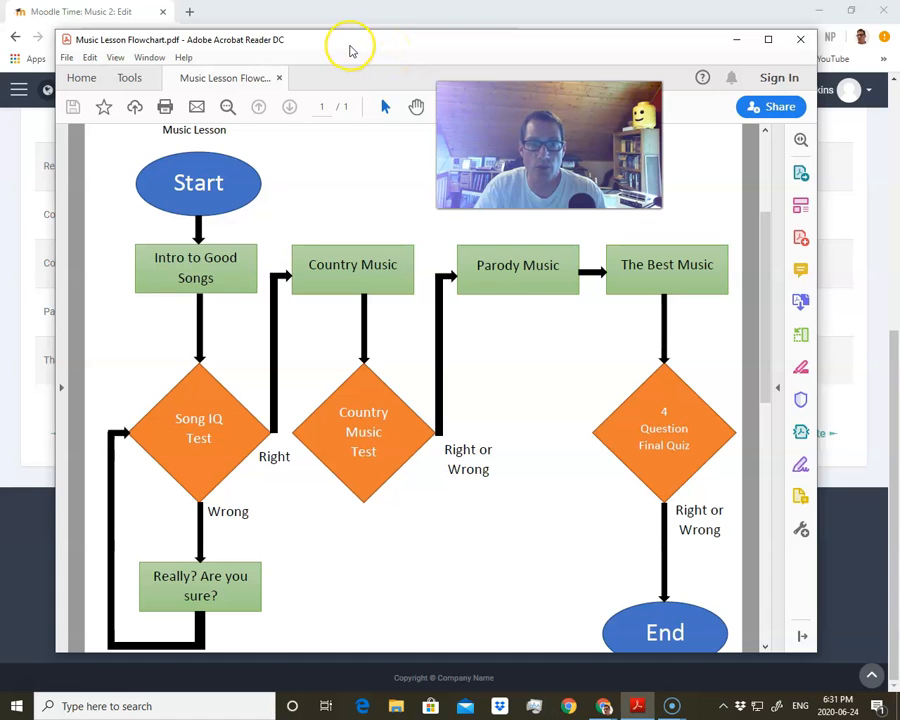
pyautogui.moveTo(344, 50); pyautogui.dragTo(353, 51)
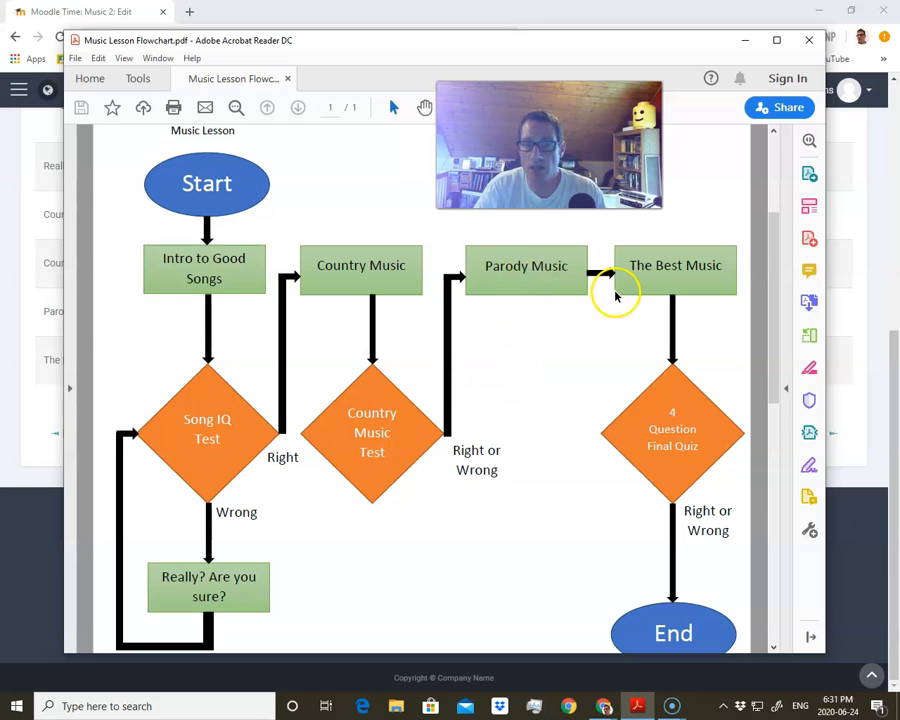
pyautogui.moveTo(316, 35); pyautogui.dragTo(899, 76)
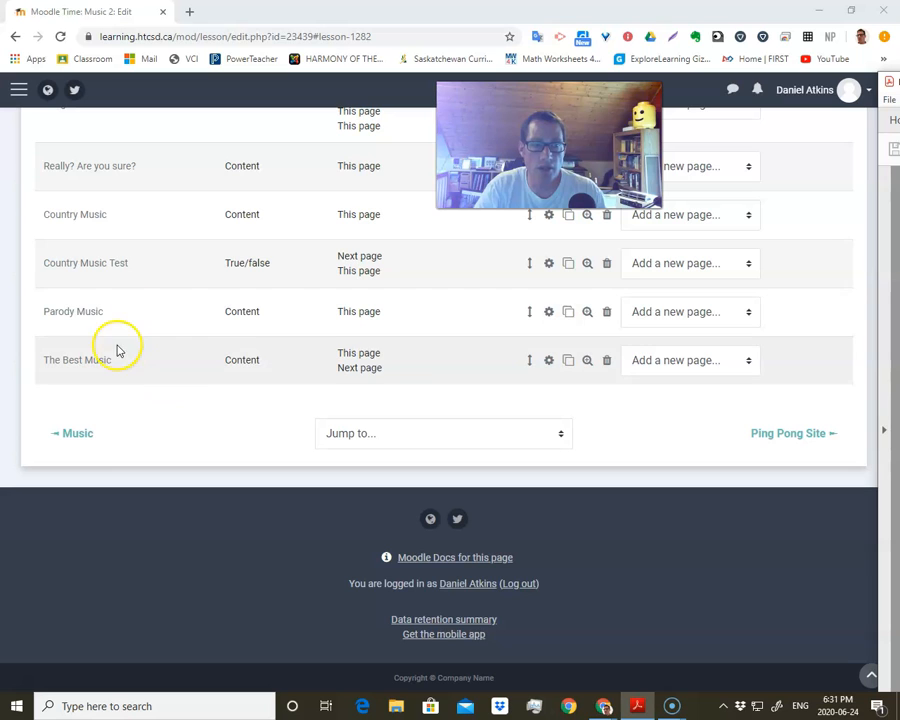
# - Add a cluster after The Best Music page in the Moodle lesson
pyautogui.click(689, 360)
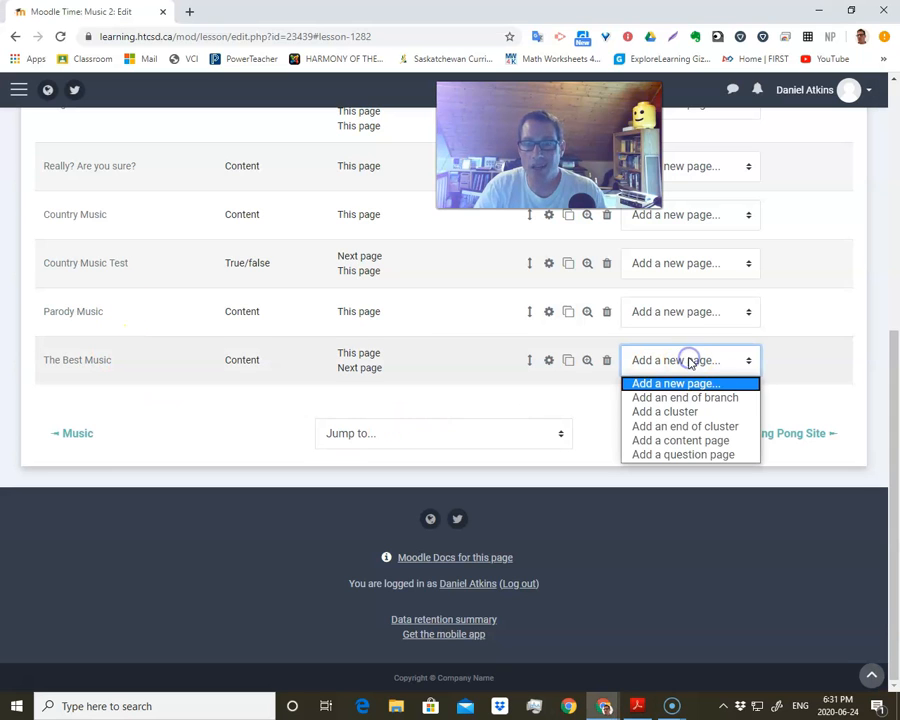
pyautogui.click(686, 411)
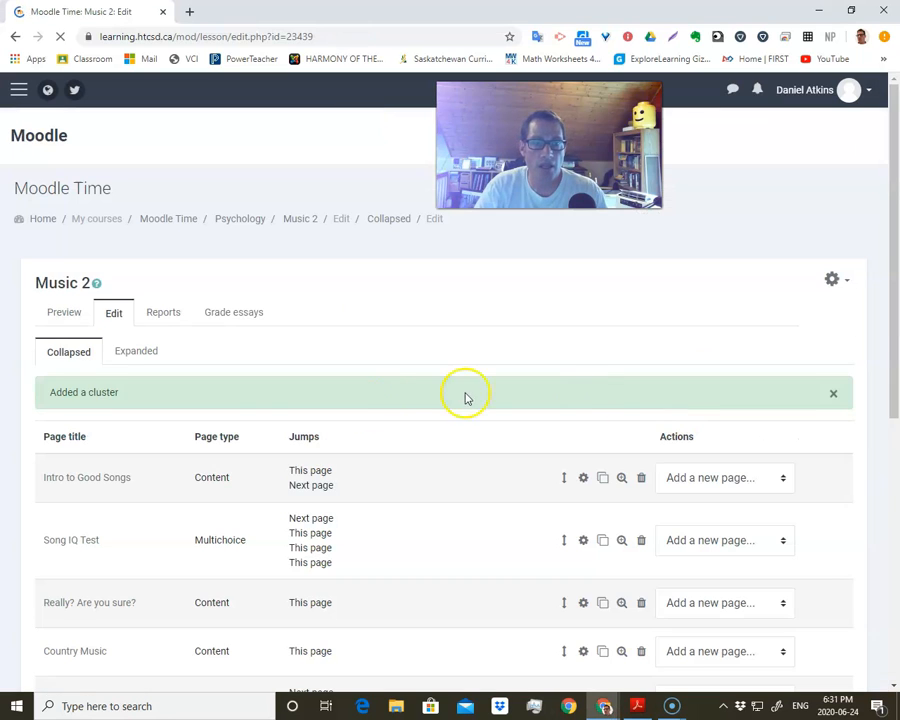
pyautogui.scroll(-5, 356, 484)
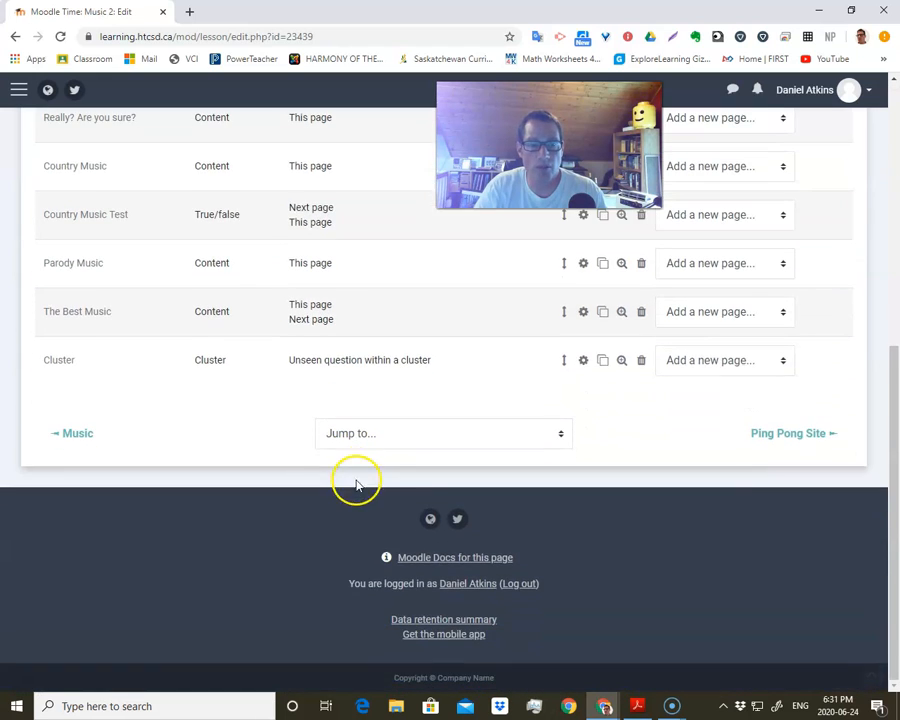
pyautogui.scroll(1, 356, 484)
# - Open the new cluster for editing and change its page title to "4 Question Final Quiz"
pyautogui.click(689, 432)
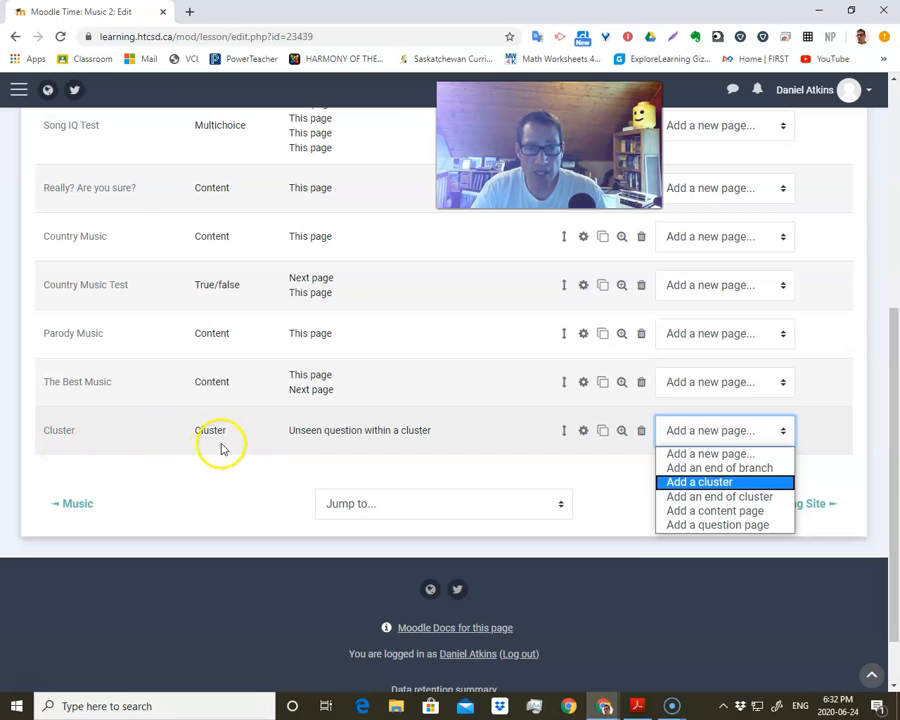
pyautogui.click(606, 468)
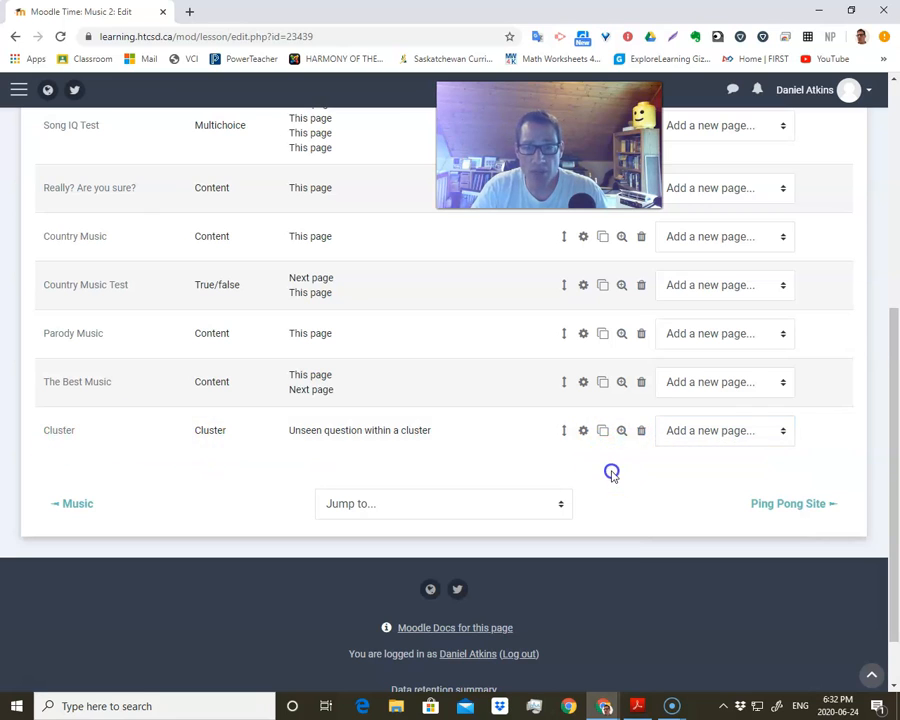
pyautogui.click(581, 430)
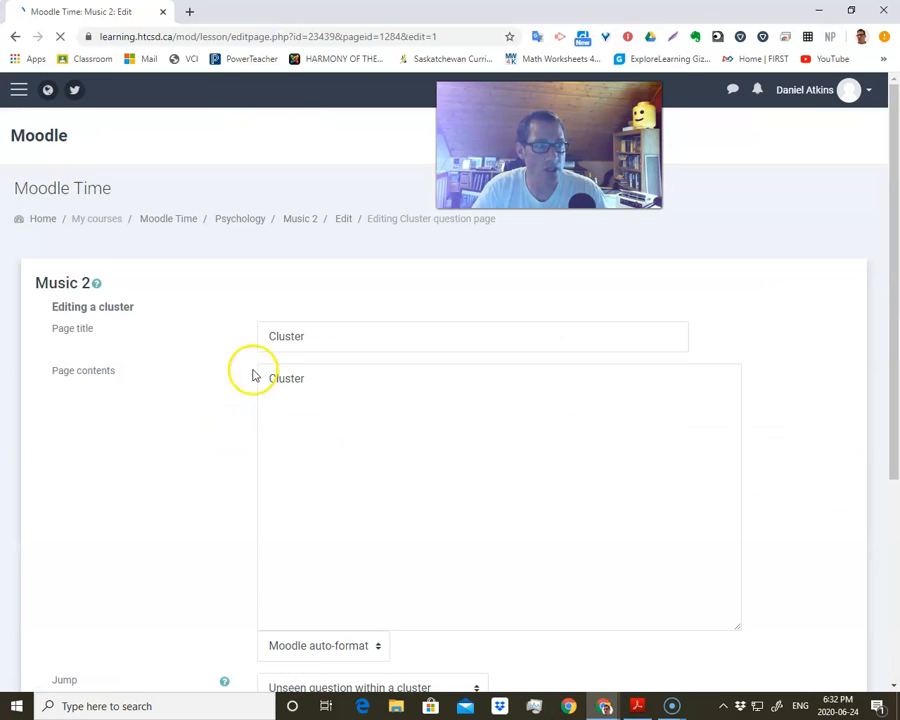
pyautogui.moveTo(337, 335); pyautogui.dragTo(208, 327)
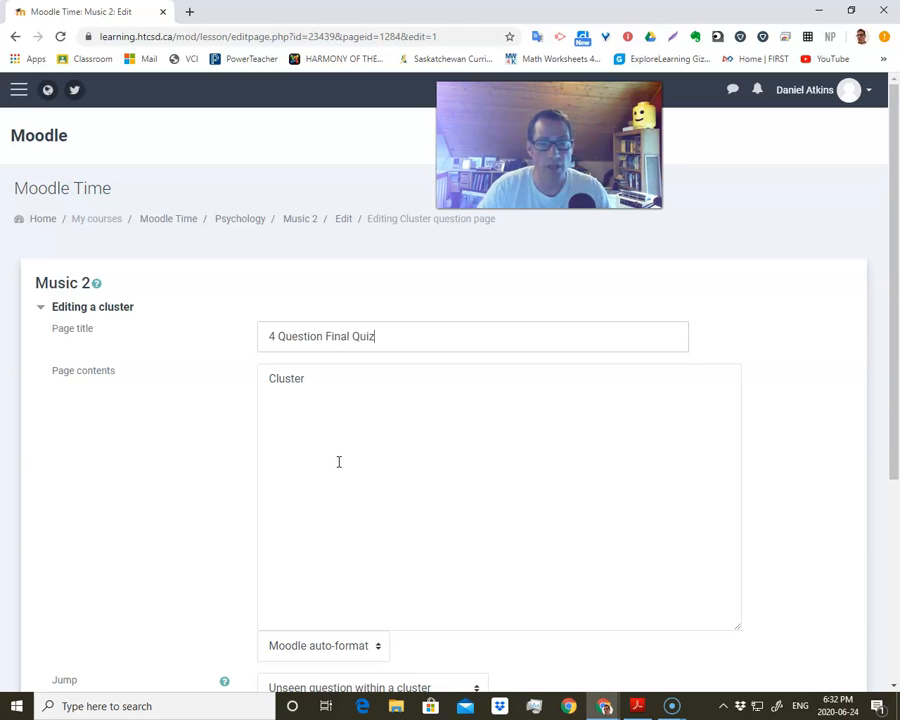
# - Review the cluster's text format and jump options without changing them, and save the 4 Question Final Quiz page
pyautogui.scroll(-1, 331, 405)
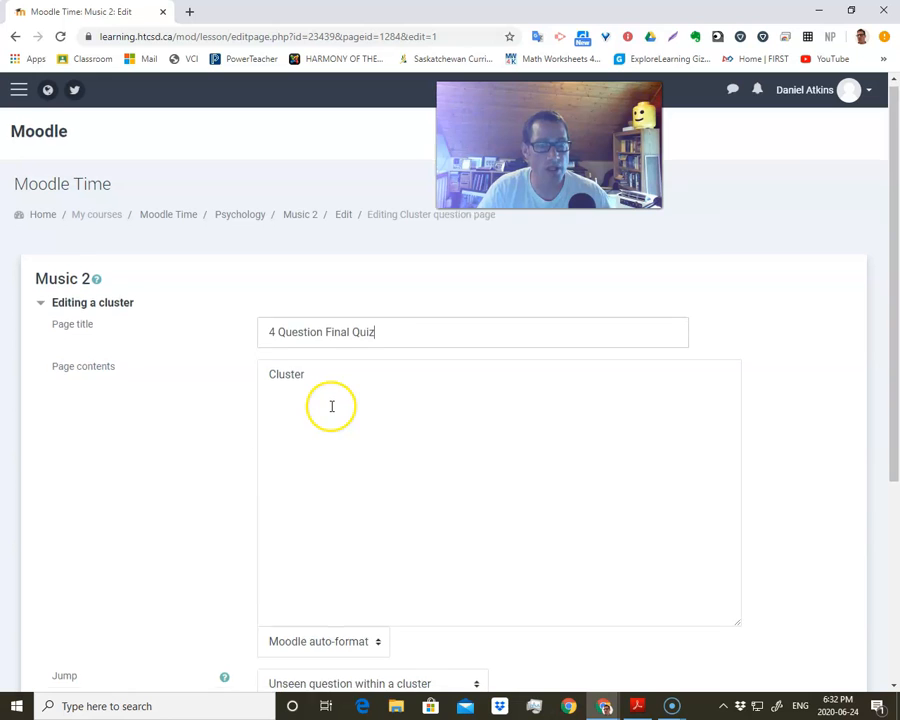
pyautogui.scroll(-3, 276, 332)
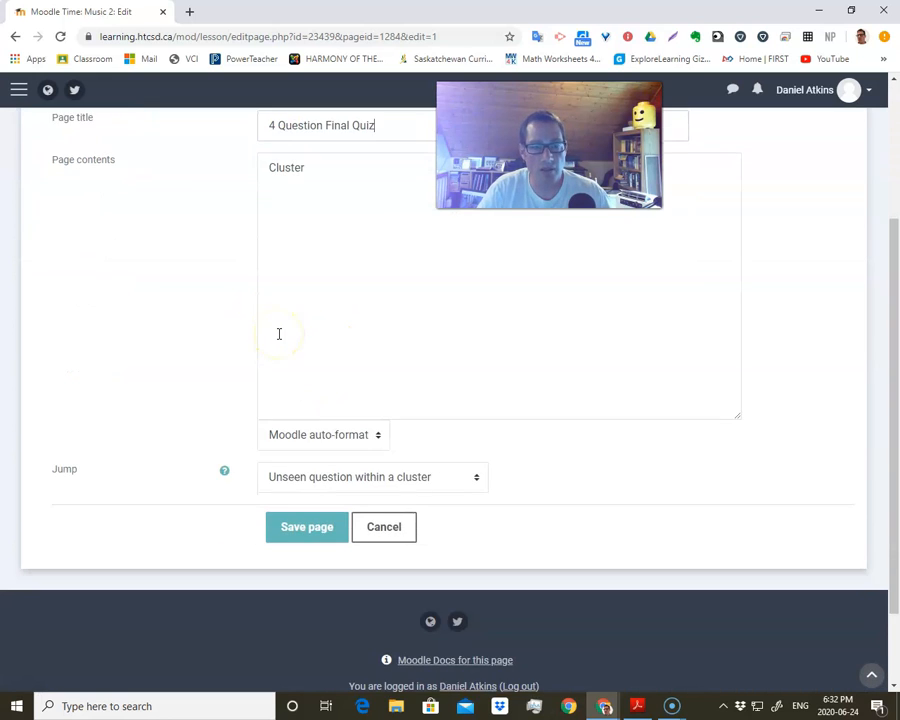
pyautogui.scroll(1, 325, 392)
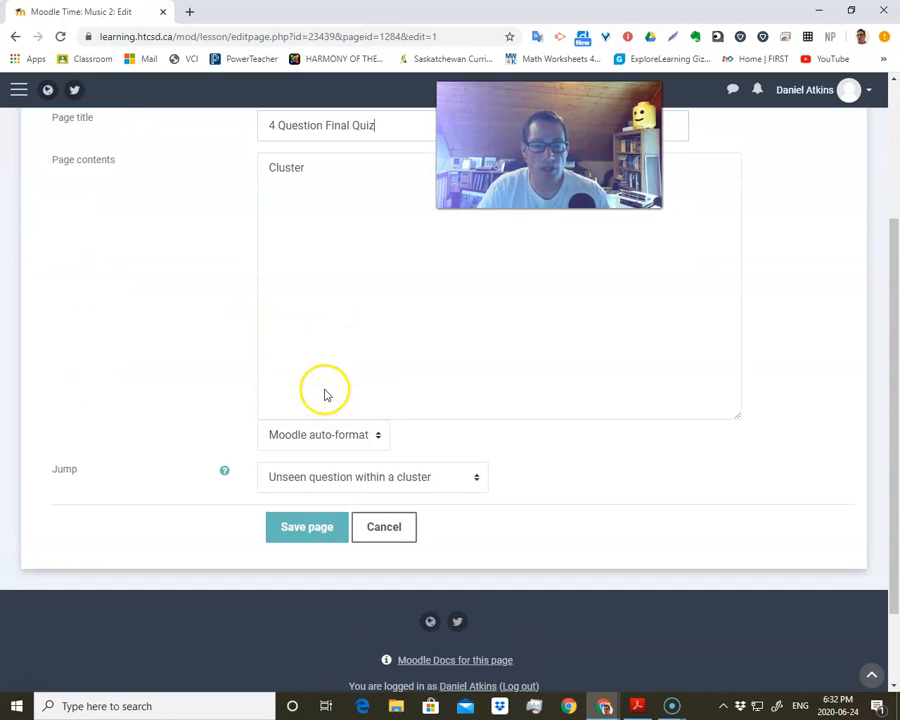
pyautogui.click(344, 440)
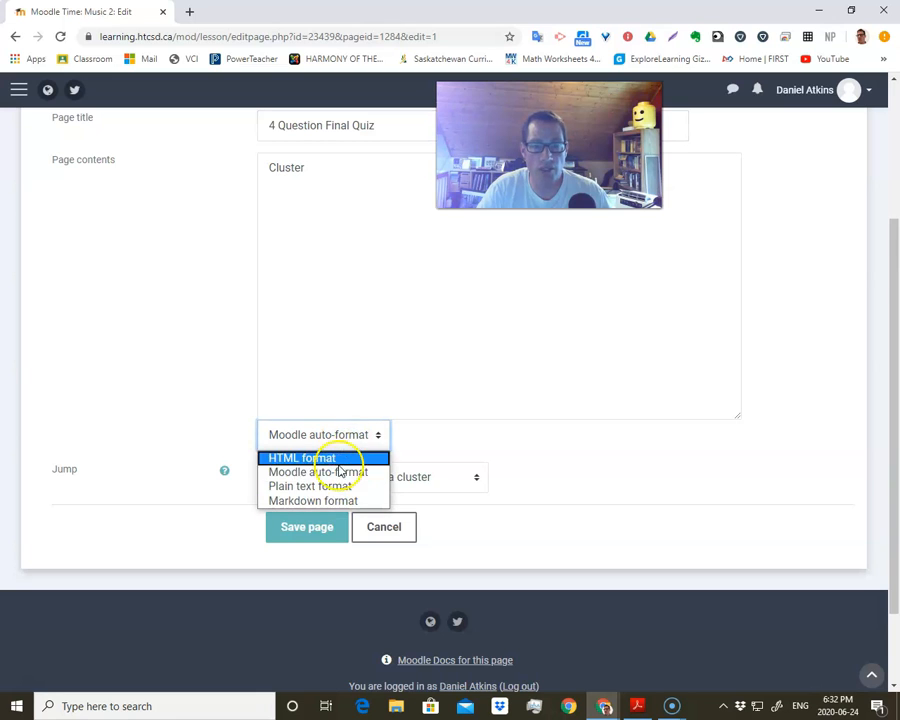
pyautogui.click(221, 395)
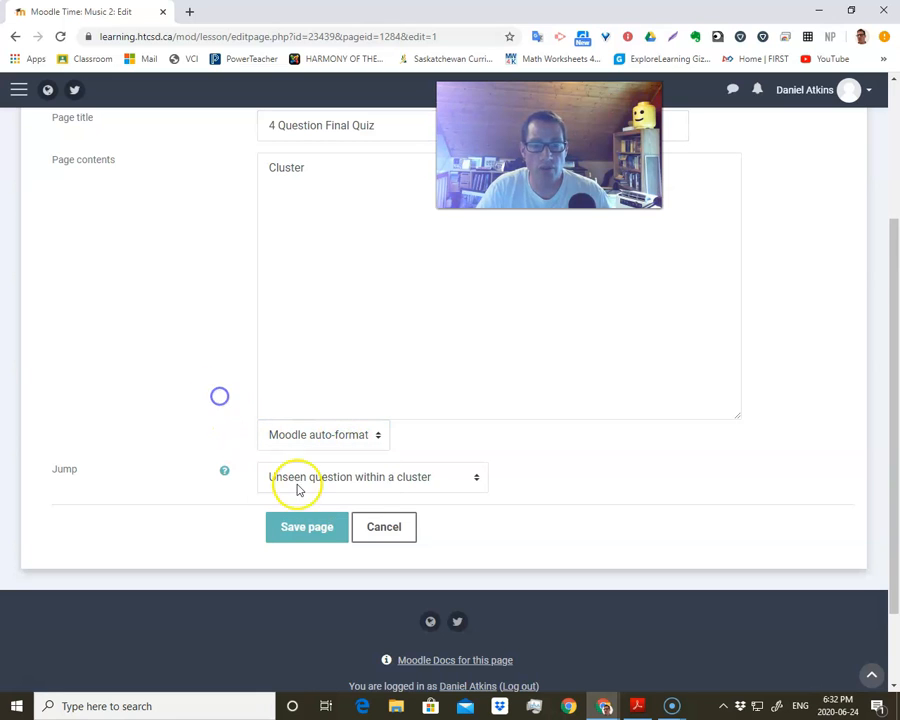
pyautogui.click(366, 488)
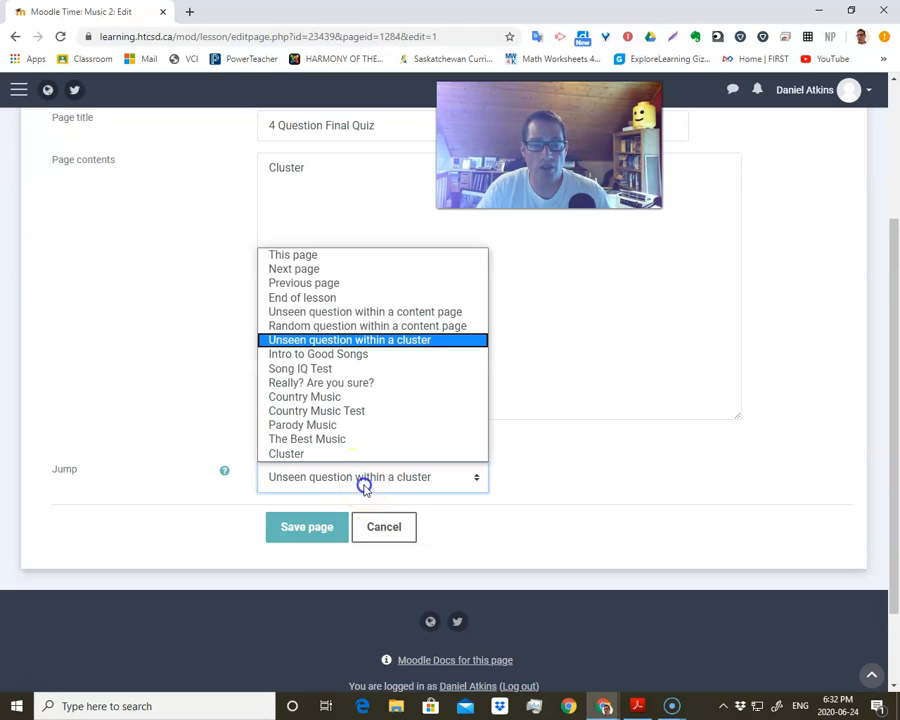
pyautogui.click(191, 352)
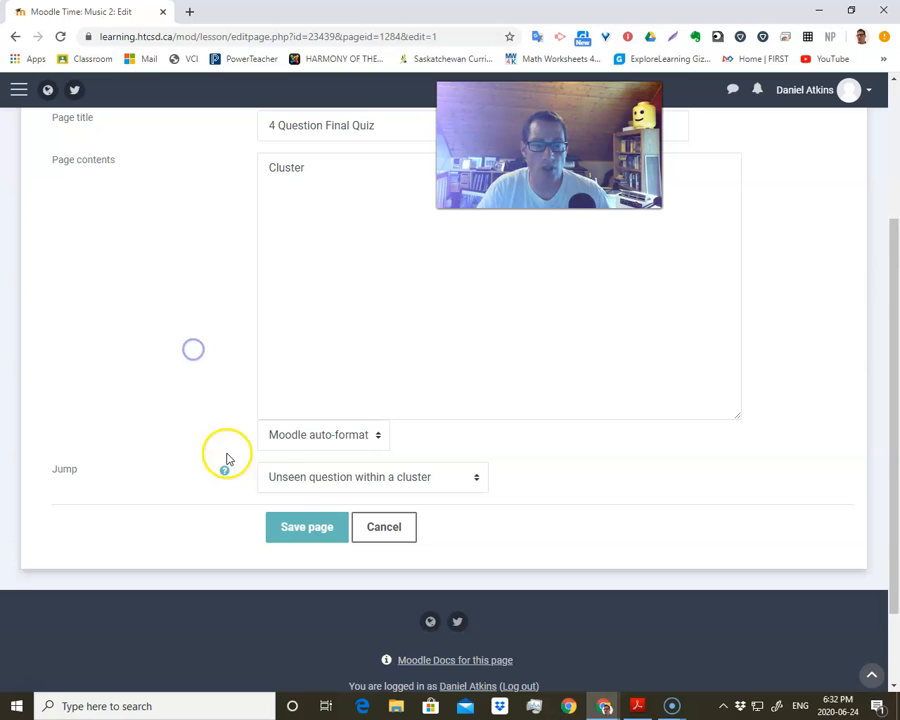
pyautogui.click(310, 532)
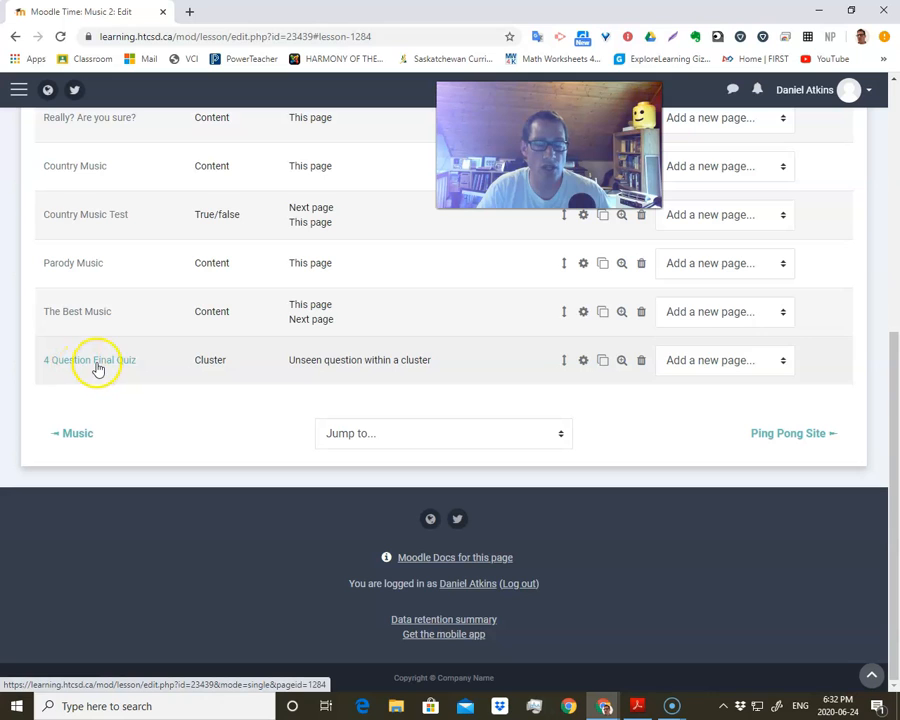
# - Add a Matching question page titled "Song - Feeling Matching" after the 4 Question Final Quiz cluster, with contents "Match the song with the correct feeling"
pyautogui.click(743, 362)
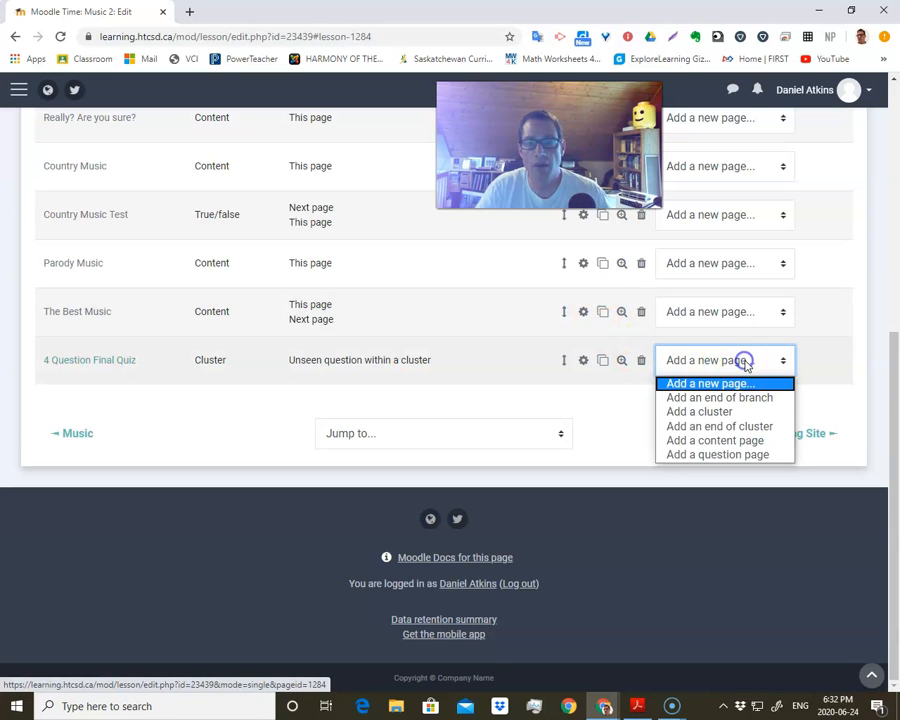
pyautogui.click(732, 455)
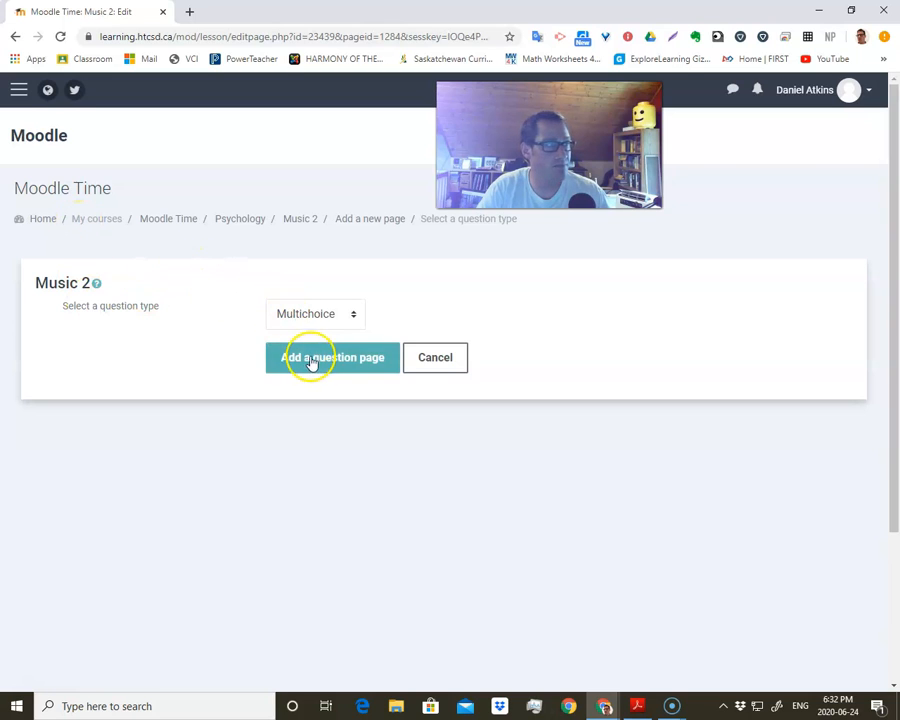
pyautogui.click(340, 314)
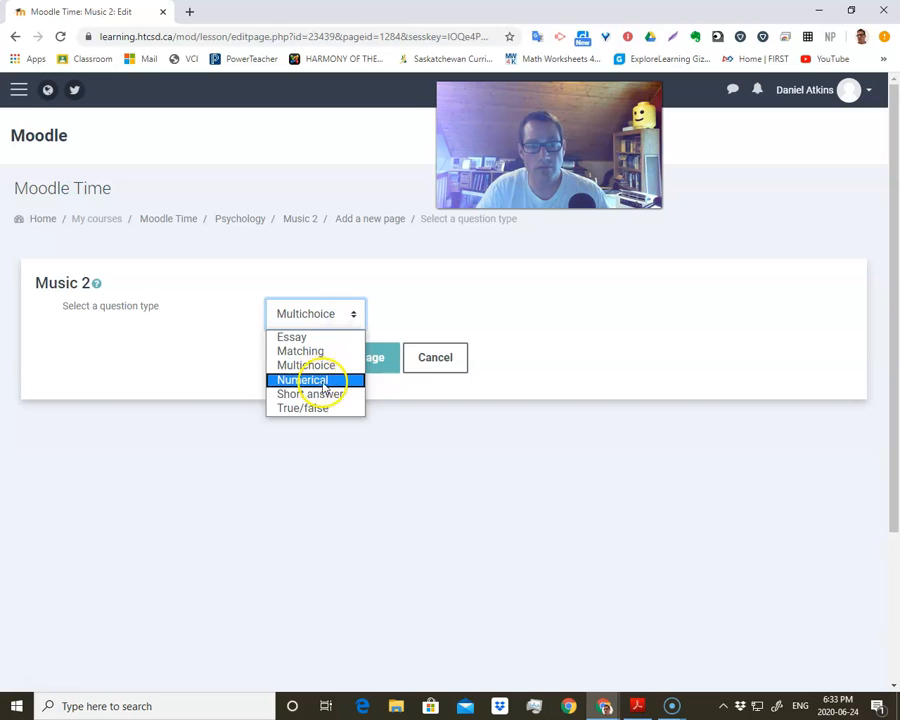
pyautogui.click(310, 351)
pyautogui.click(352, 364)
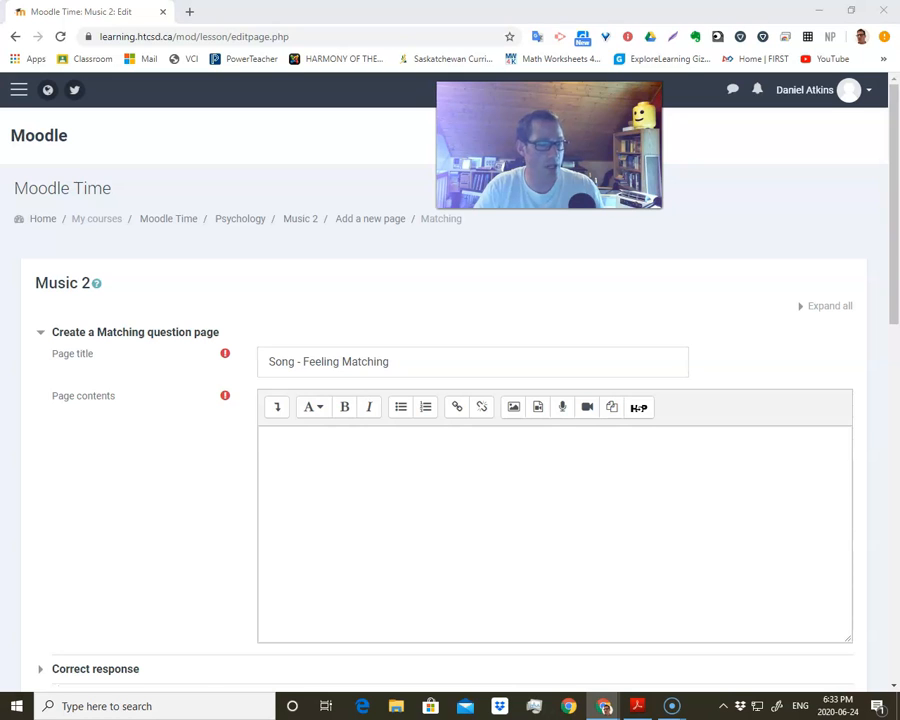
pyautogui.click(404, 466)
pyautogui.write('Match the song with the correct feeling')
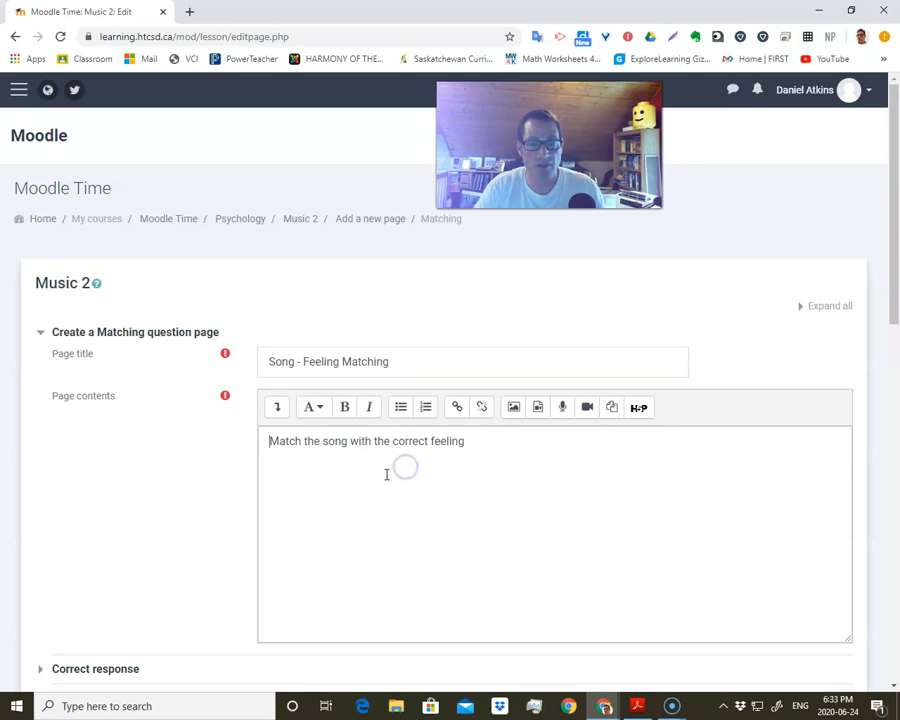
# - Fill in matching pair 1 with the answer "intense" and the match ""Sound of Silence" by Disturbed"
pyautogui.scroll(-5, 360, 494)
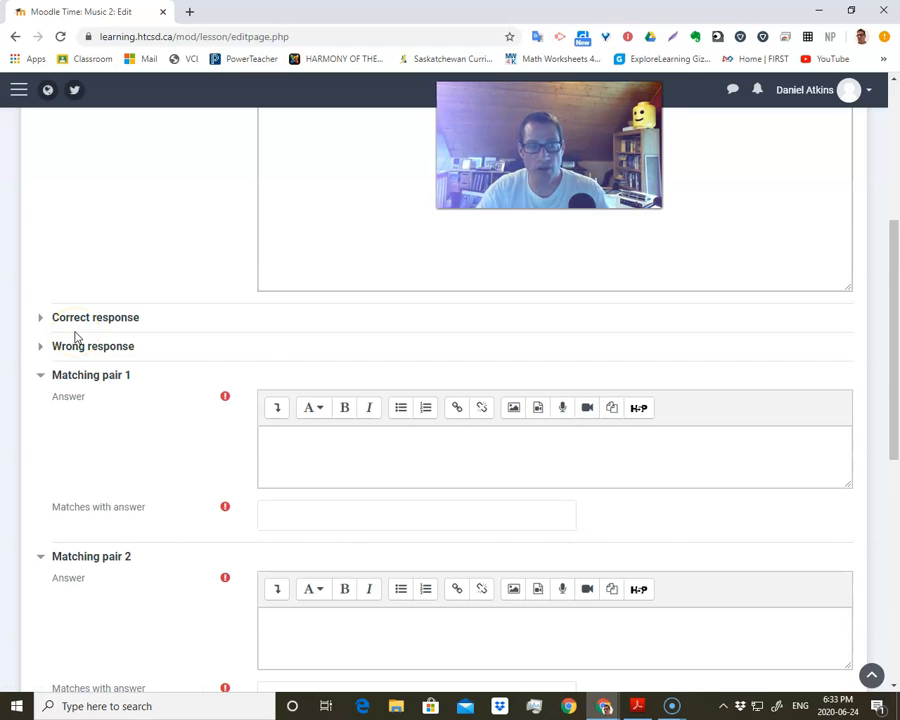
pyautogui.scroll(-2, 298, 428)
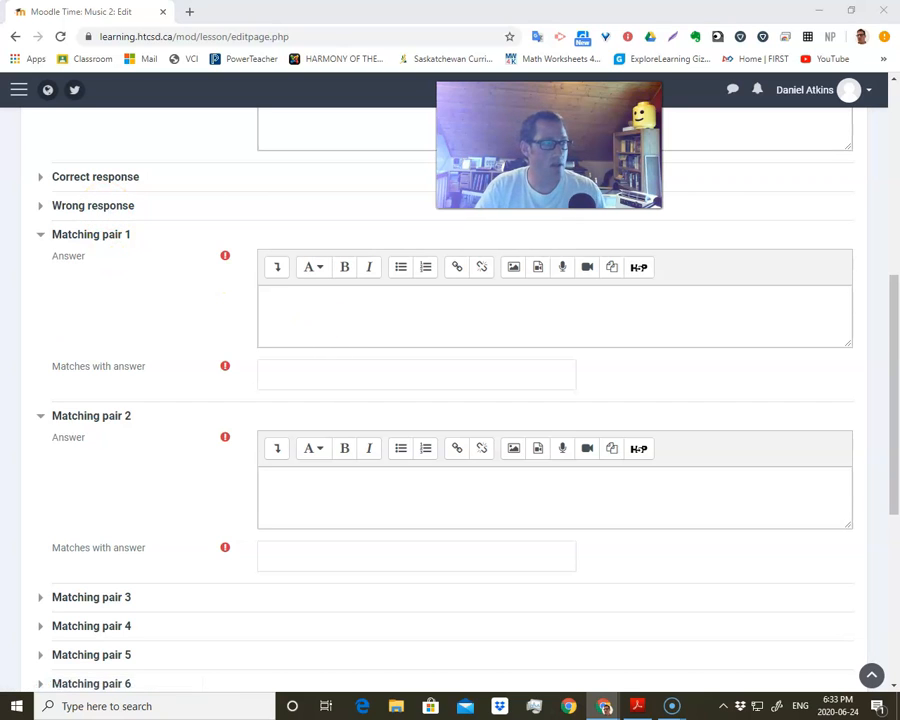
pyautogui.click(338, 304)
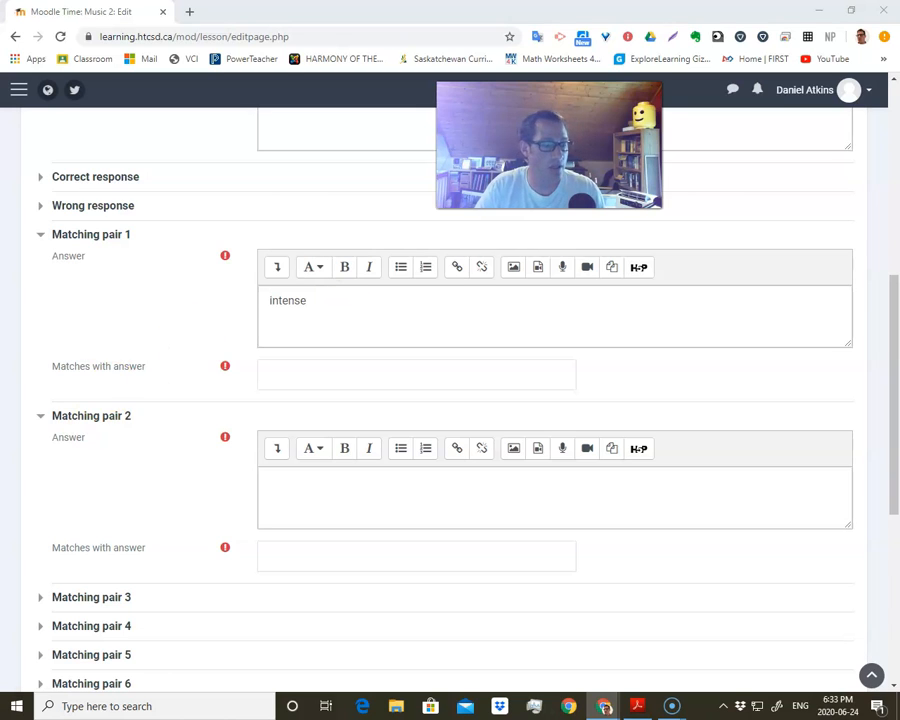
pyautogui.click(319, 377)
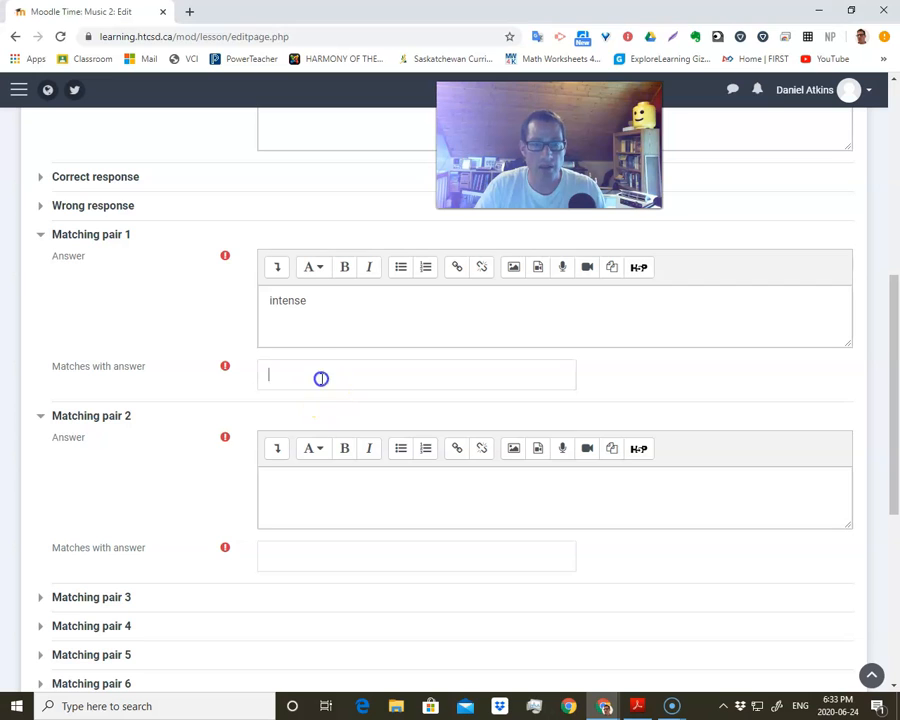
pyautogui.write('"Sound of Silence" by Disturbed')
# - Fill in matching pair 2 with the answer "chill" and the match ""Don't Think Twice, It's All Right" by Peter, Paul, and Mary"
pyautogui.scroll(-3, 182, 516)
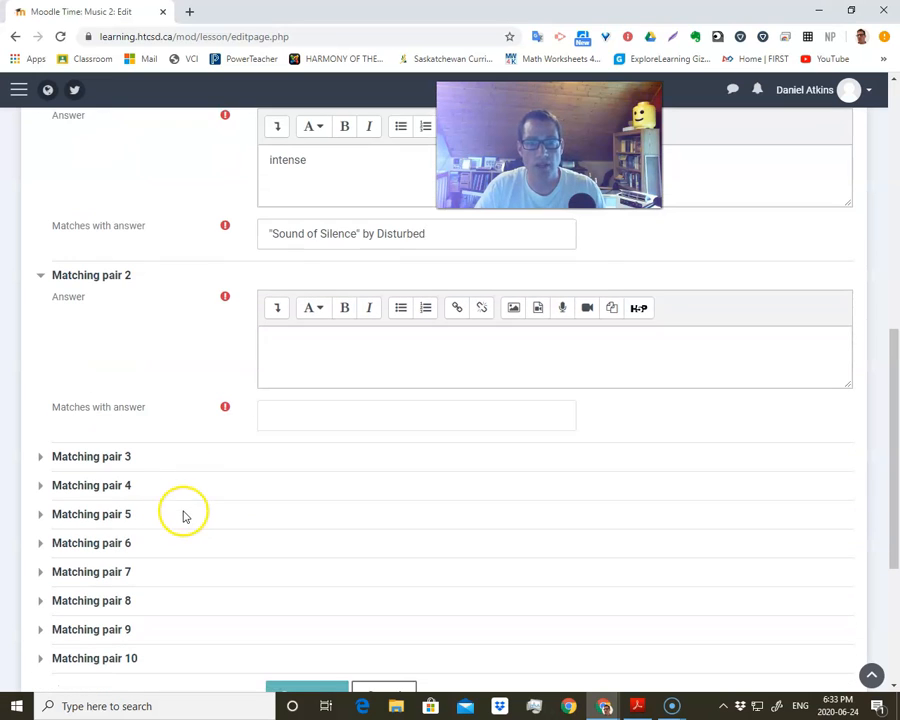
pyautogui.click(325, 350)
pyautogui.write('chill')
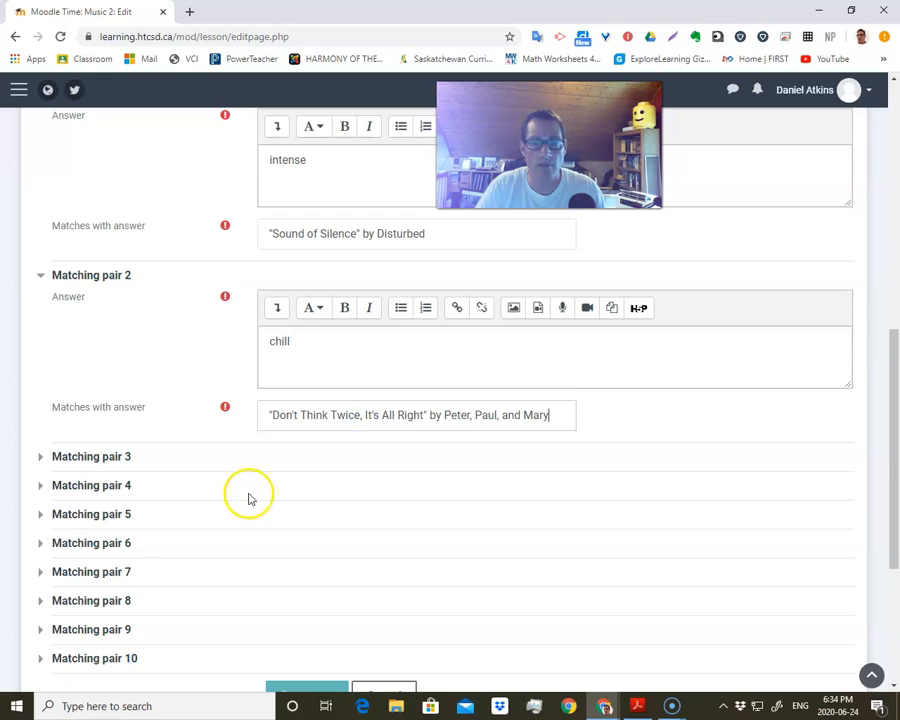
# - Fill in matching pair 3 with the answer "happy" and the match ""My Sweet Lord" by George Harrison"
pyautogui.scroll(-1, 248, 494)
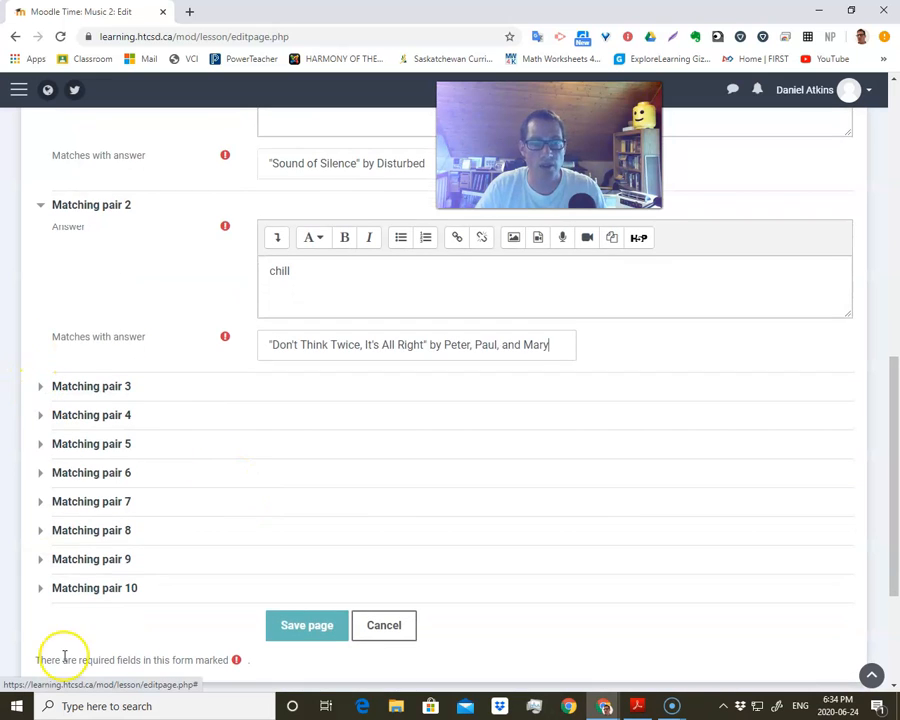
pyautogui.click(44, 386)
pyautogui.click(280, 533)
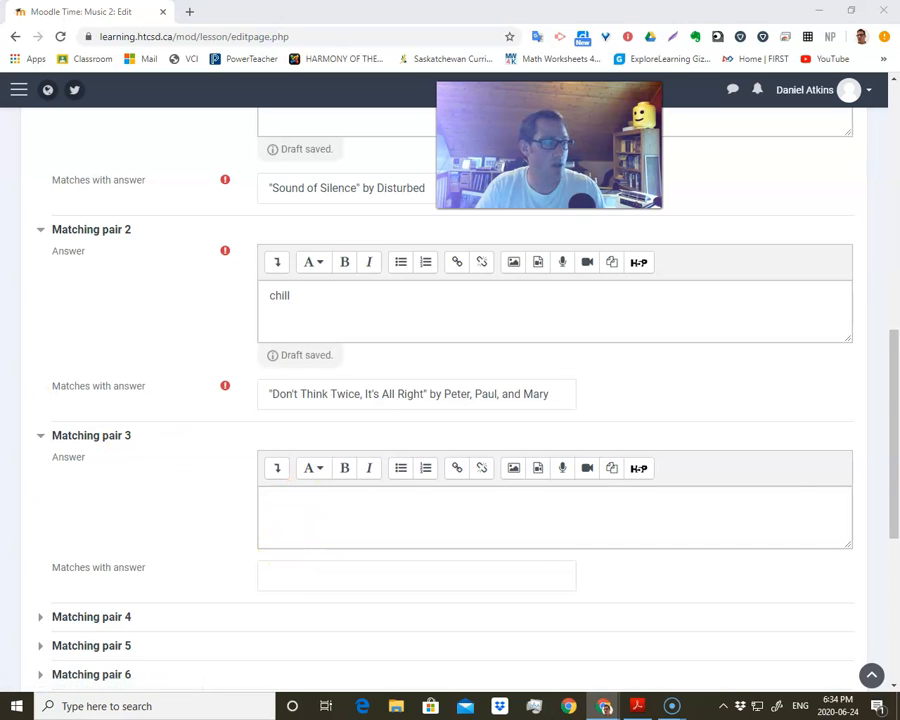
pyautogui.scroll(-1, 305, 532)
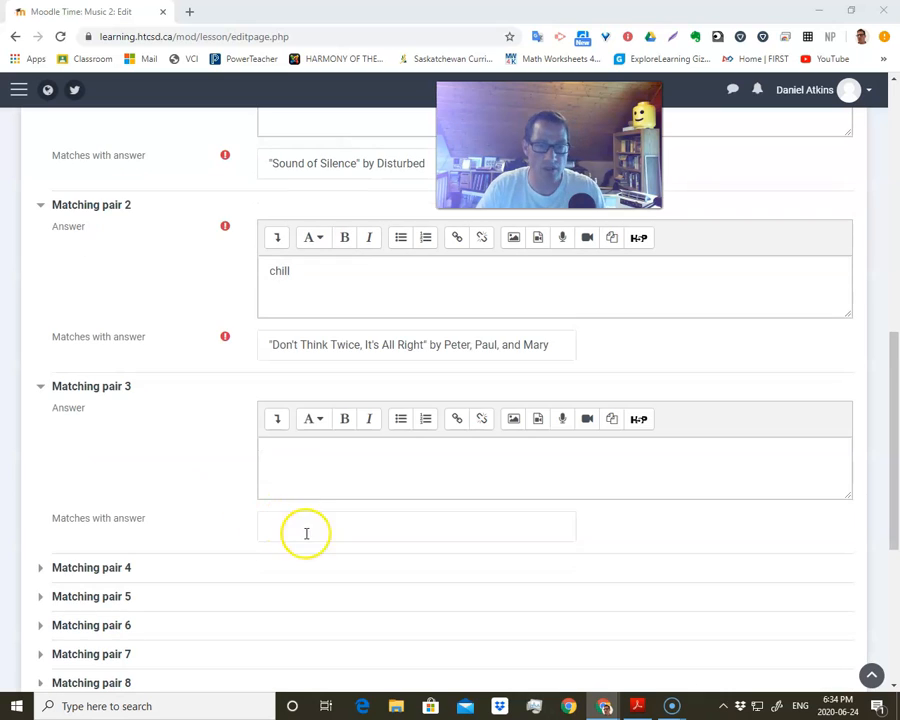
pyautogui.click(319, 460)
pyautogui.write('happy')
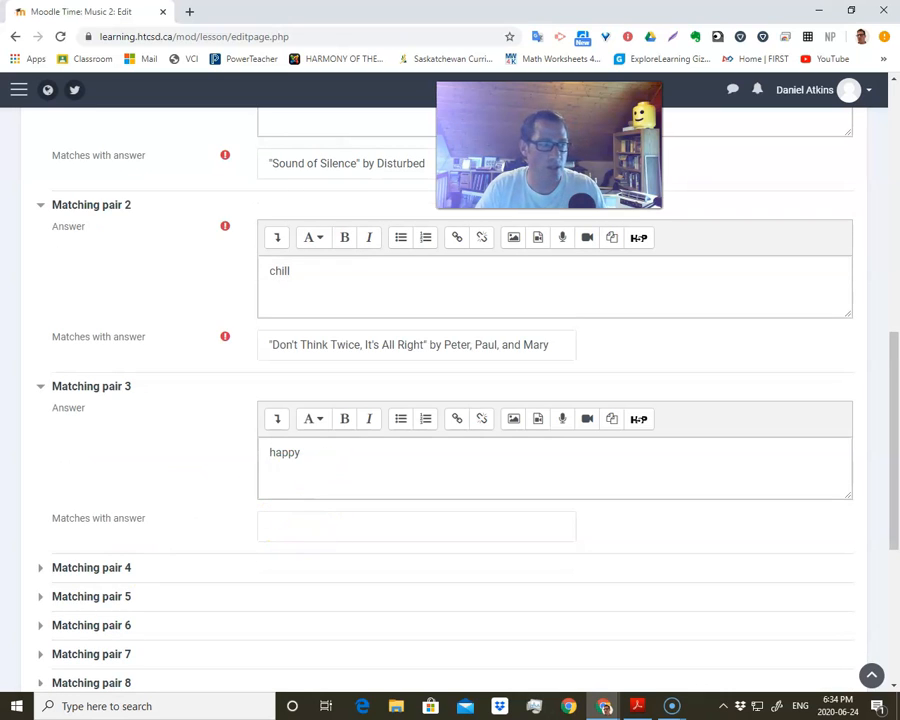
pyautogui.click(262, 530)
pyautogui.write('"My Sweet Lord" by George Harrison')
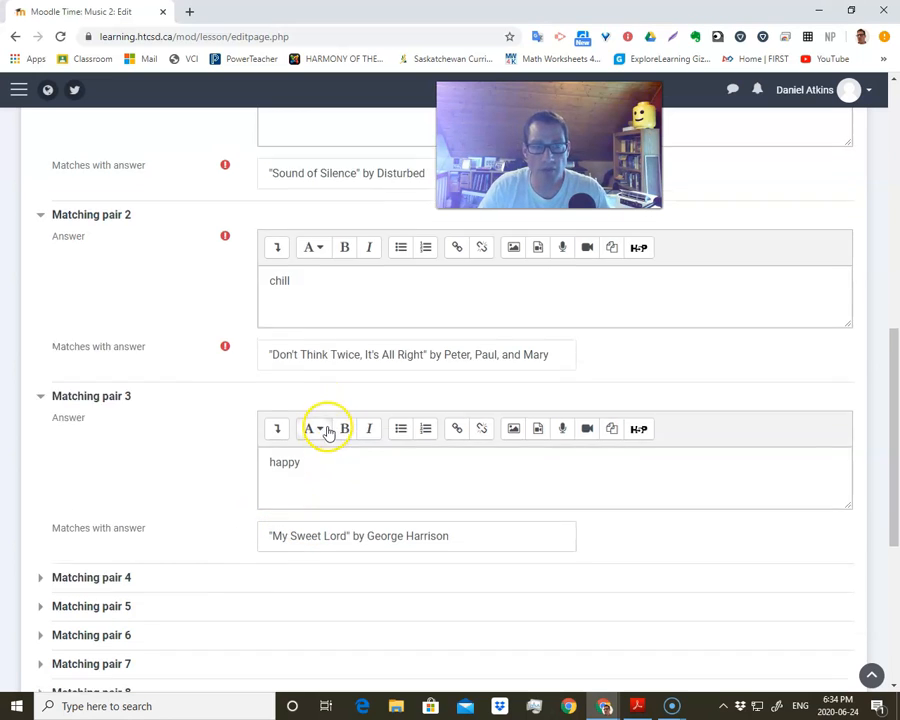
# - Review the matching question's correct and wrong response jumps and scores without changing them, and save the page
pyautogui.scroll(10, 327, 432)
pyautogui.scroll(-3, 327, 440)
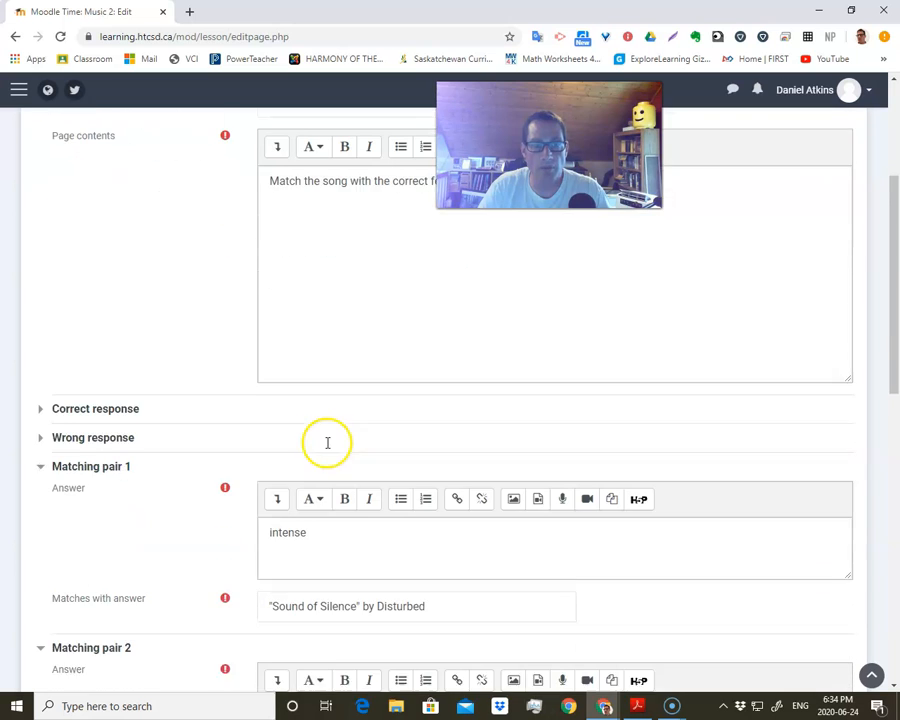
pyautogui.click(78, 388)
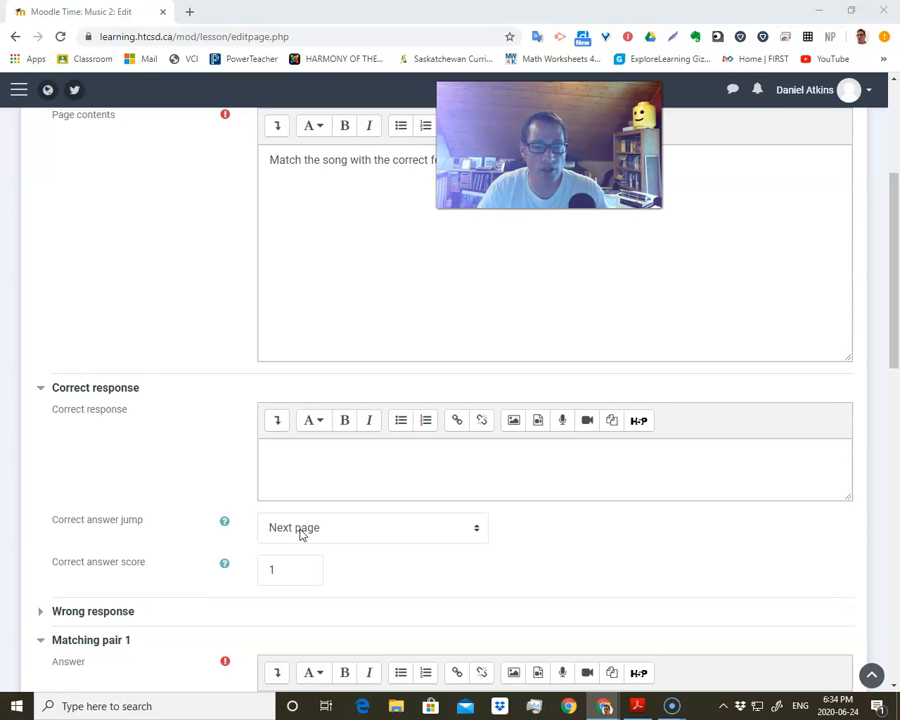
pyautogui.scroll(-1, 287, 573)
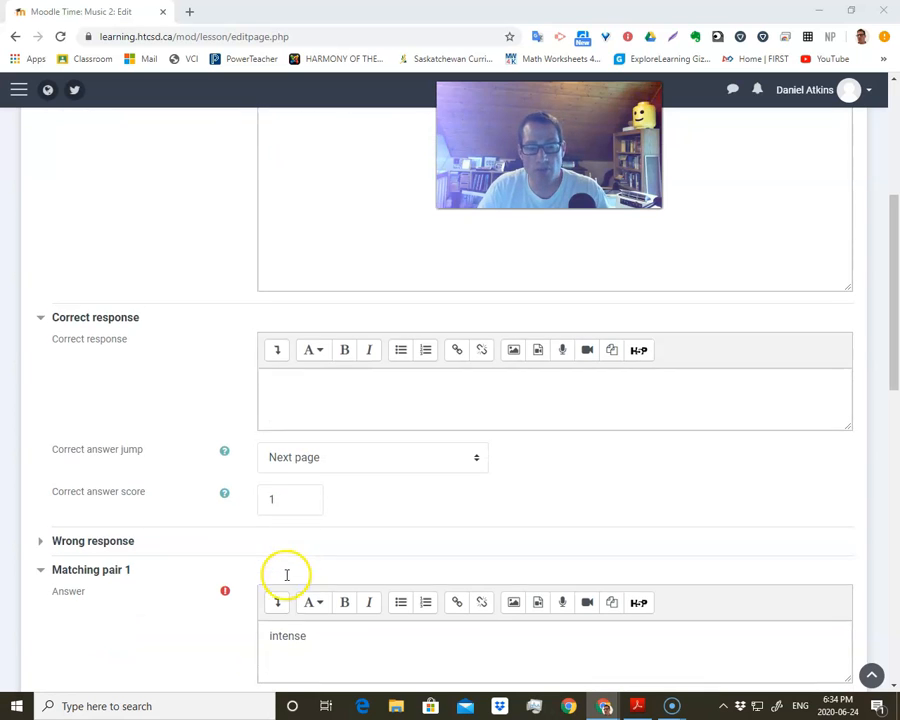
pyautogui.scroll(-1, 263, 506)
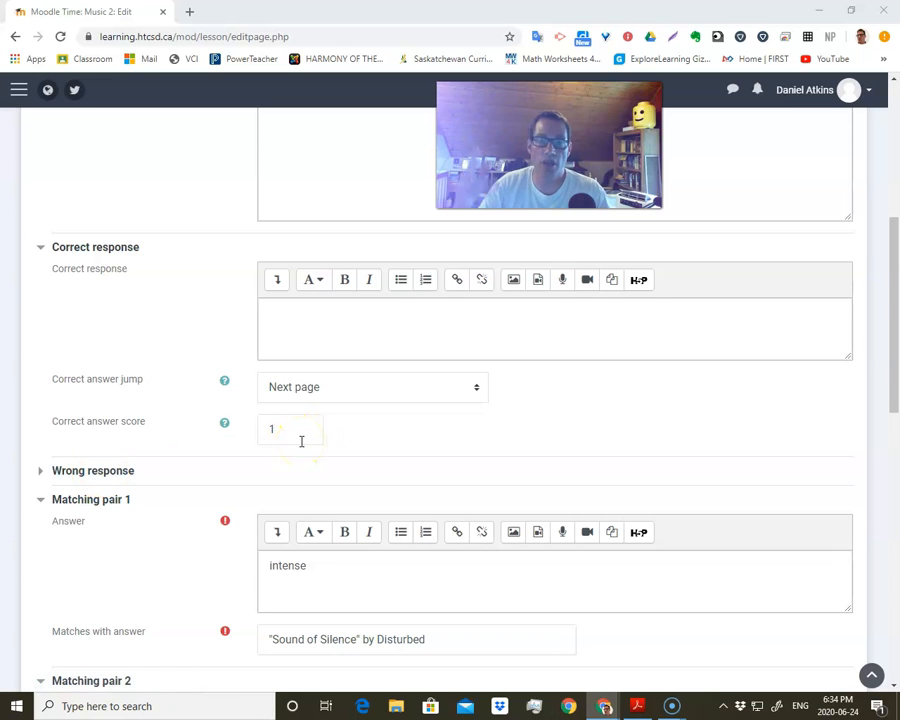
pyautogui.click(94, 471)
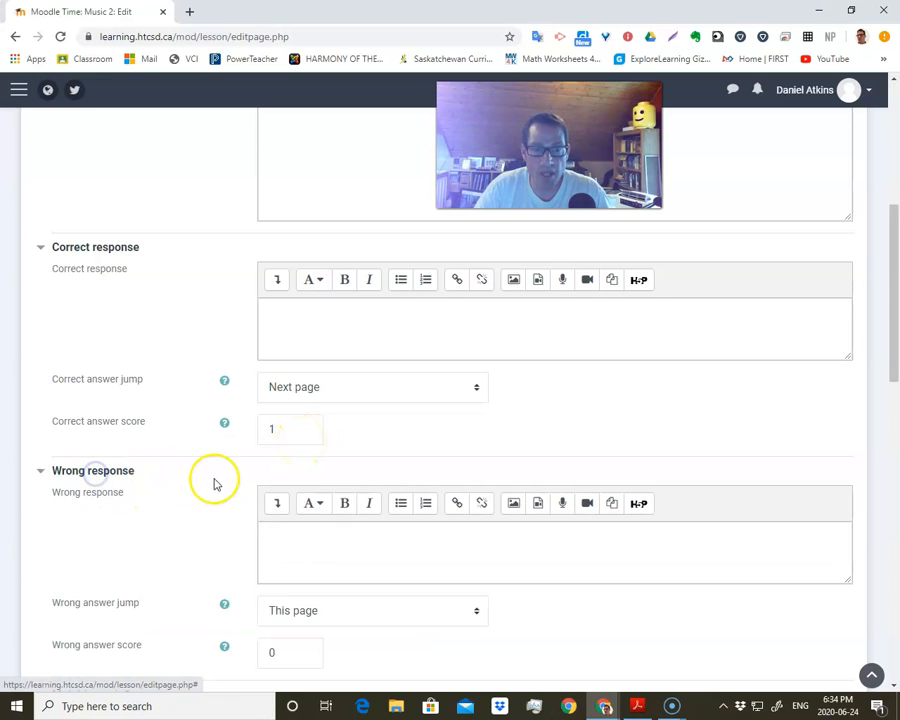
pyautogui.scroll(-2, 222, 484)
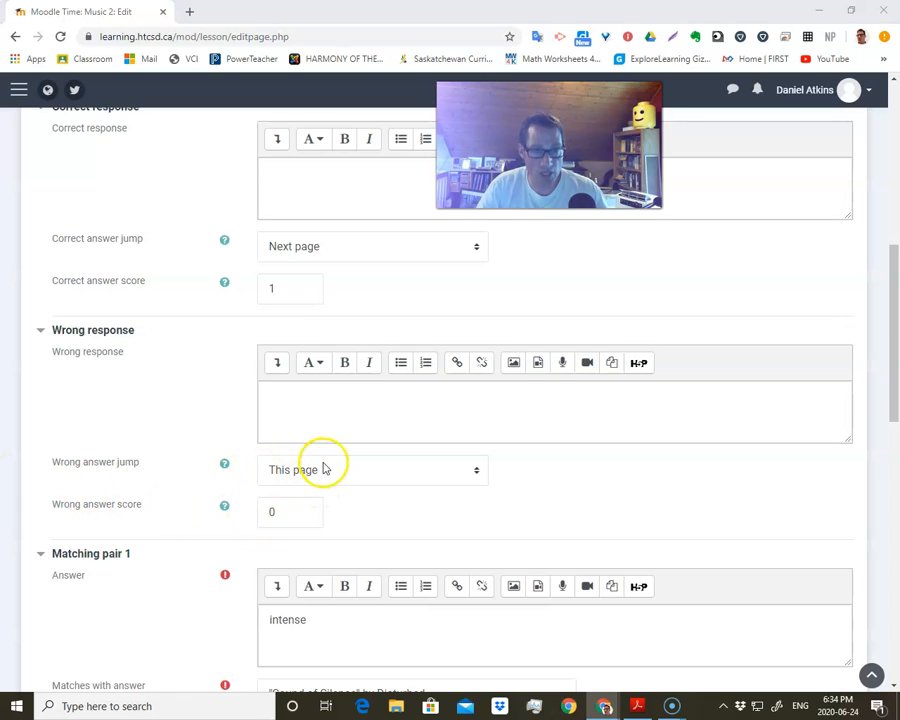
pyautogui.click(324, 406)
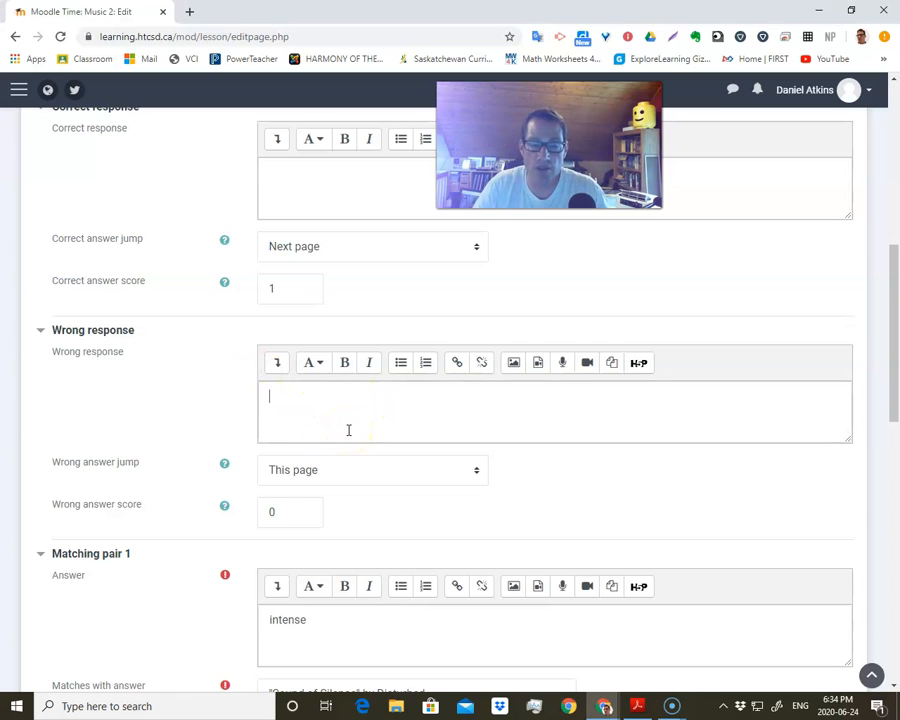
pyautogui.scroll(-9, 347, 434)
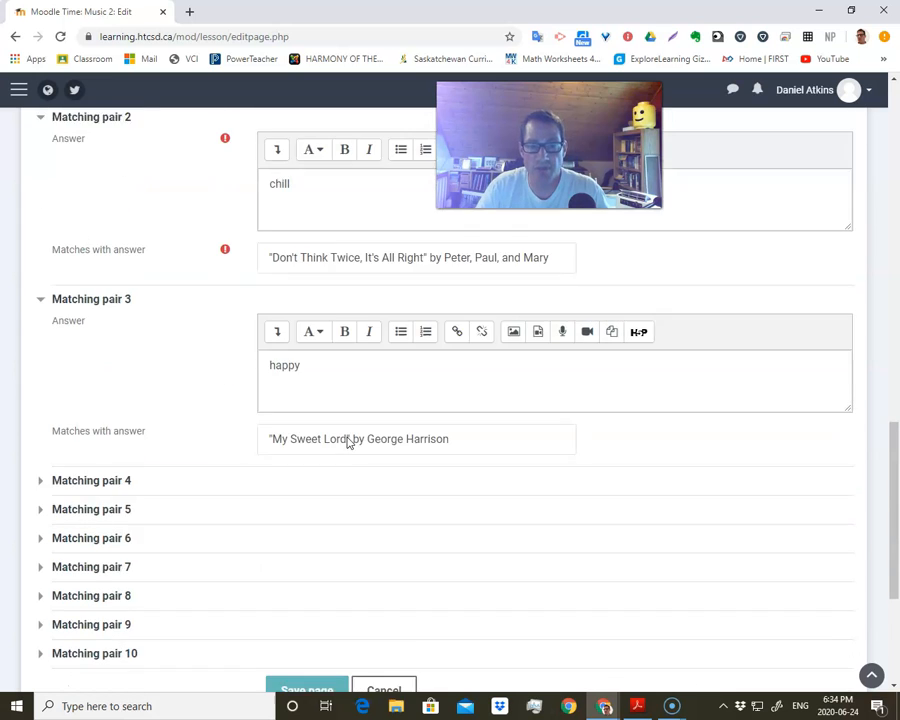
pyautogui.click(315, 477)
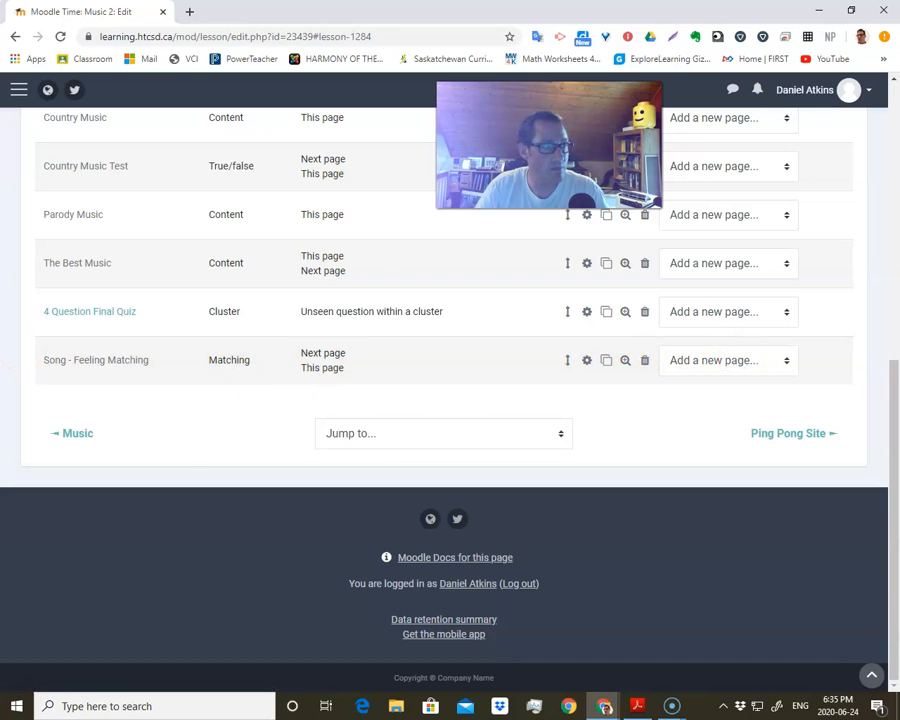
# - Add a new question page of the Numerical type directly after the Song - Feeling Matching page
pyautogui.click(713, 361)
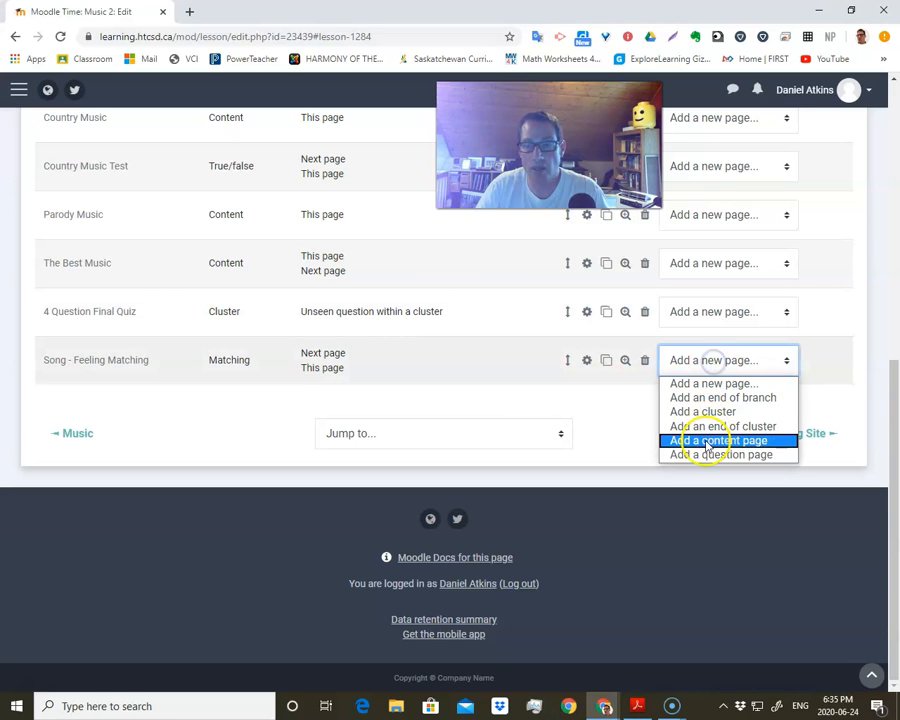
pyautogui.click(705, 455)
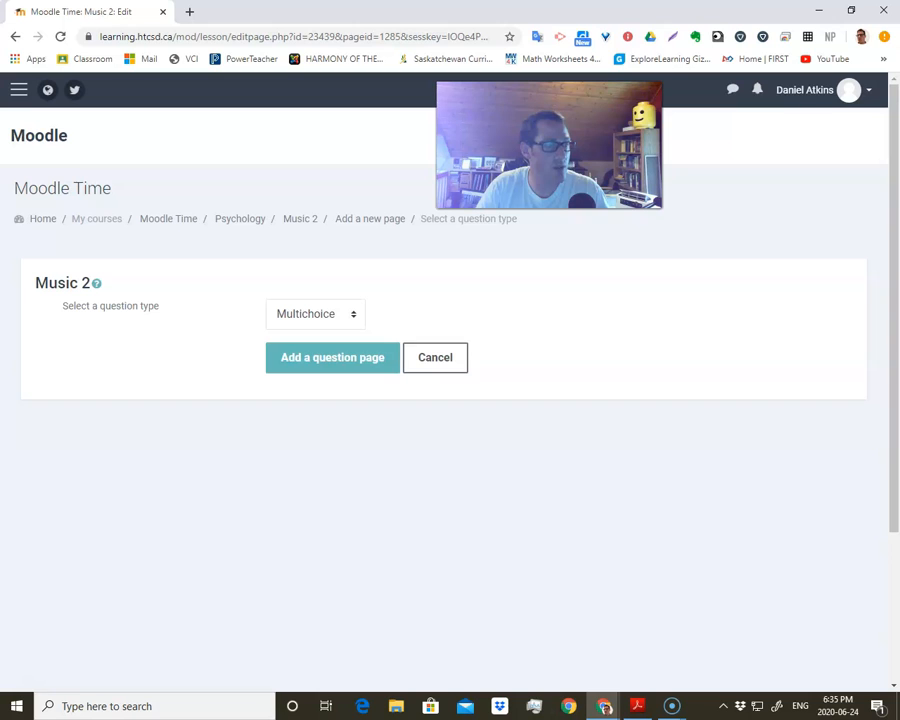
pyautogui.click(331, 314)
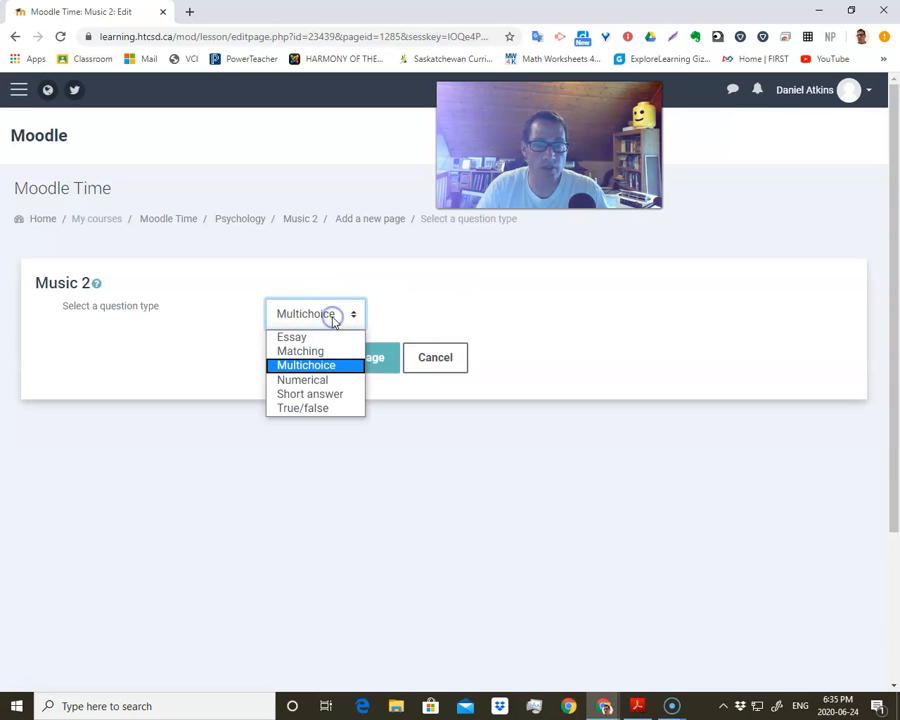
pyautogui.click(331, 381)
pyautogui.click(330, 359)
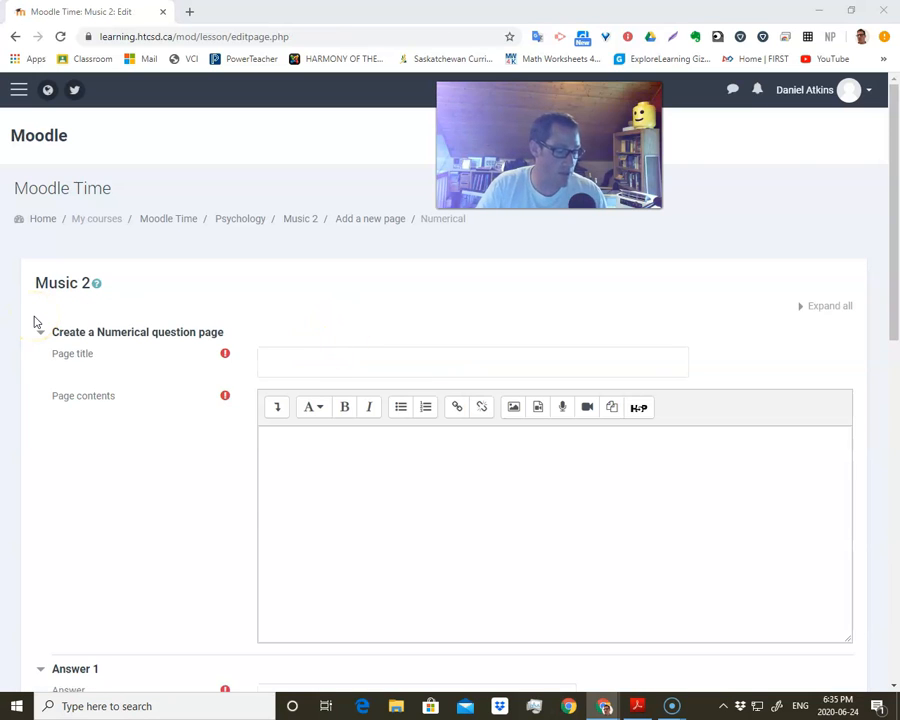
# - Title the numerical question page "Age" and enter "How old are you?" as its page contents
pyautogui.click(283, 357)
pyautogui.write('Age')
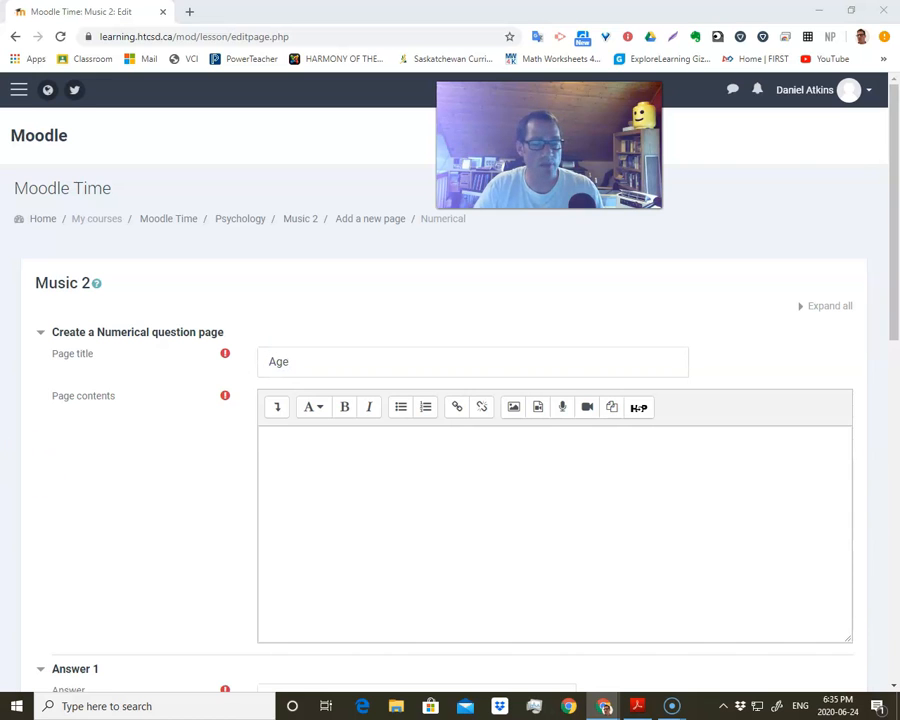
pyautogui.click(472, 450)
pyautogui.write('How old are you?')
# - Look over the numerical question form, from the page contents to the Answer 1 answer, response, jump and score fields
pyautogui.scroll(-2, 291, 482)
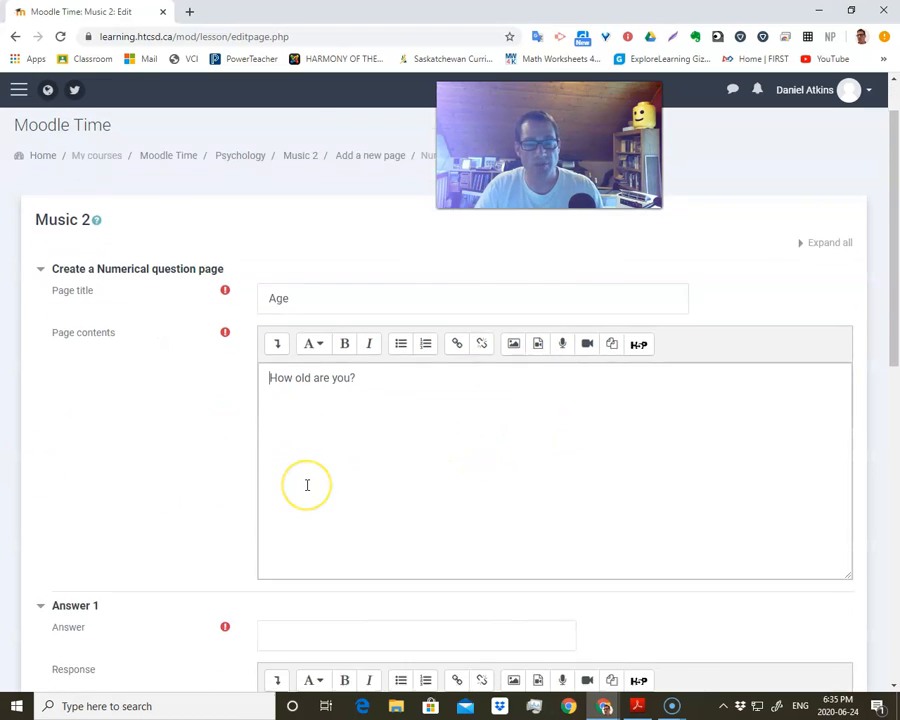
pyautogui.scroll(-5, 307, 484)
pyautogui.scroll(-1, 310, 440)
pyautogui.scroll(4, 310, 444)
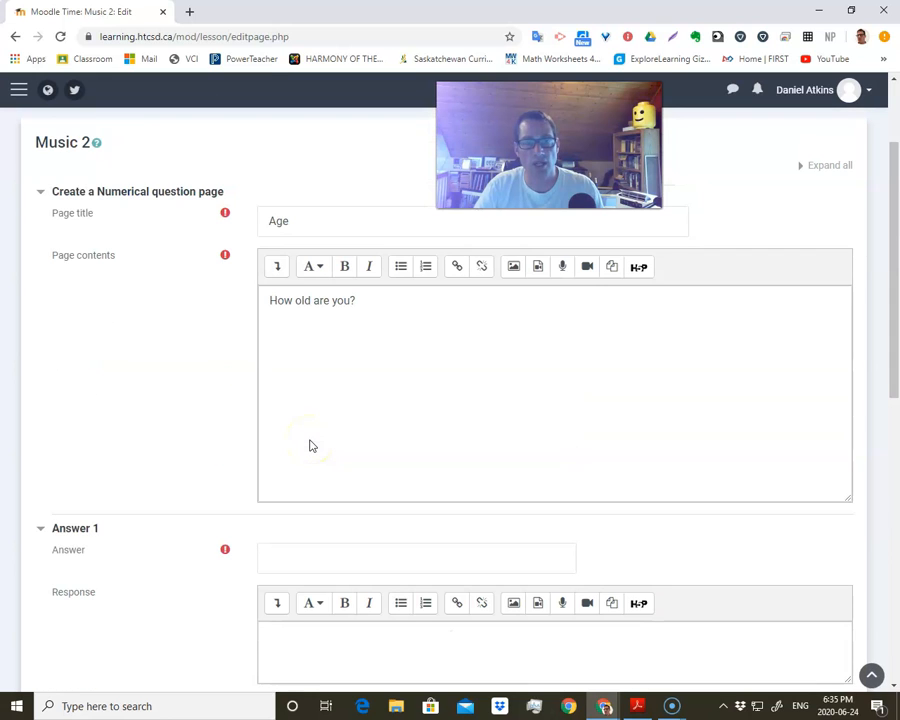
pyautogui.scroll(-2, 300, 430)
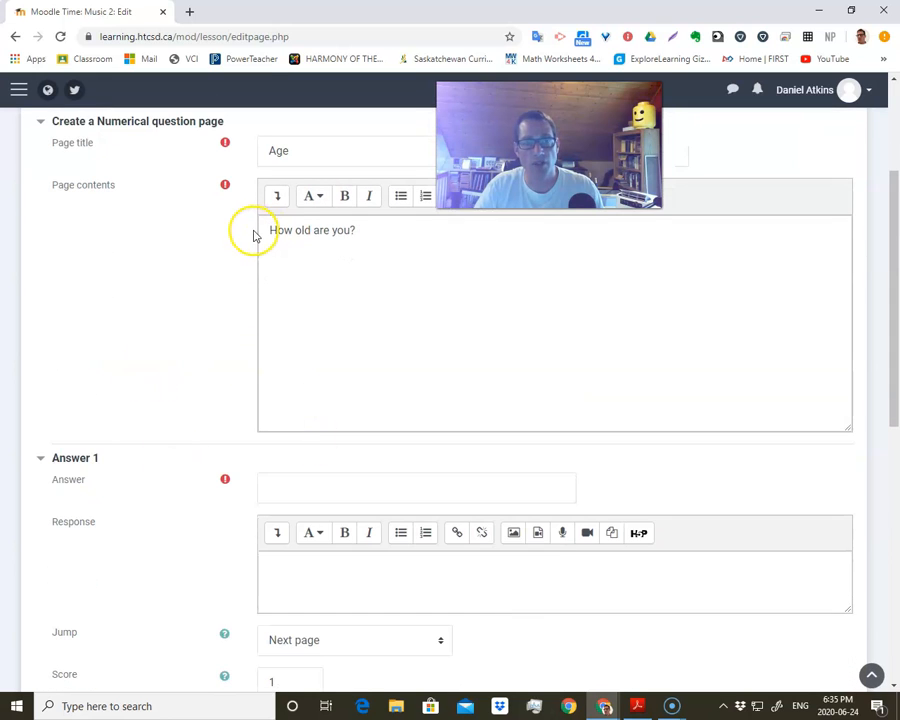
pyautogui.scroll(-3, 262, 300)
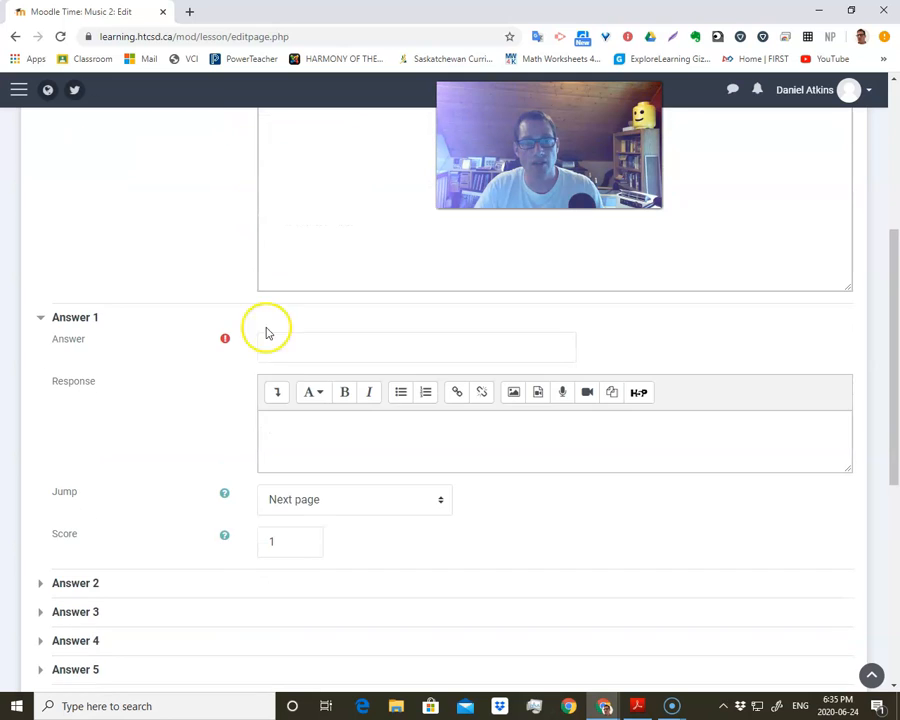
pyautogui.scroll(5, 307, 376)
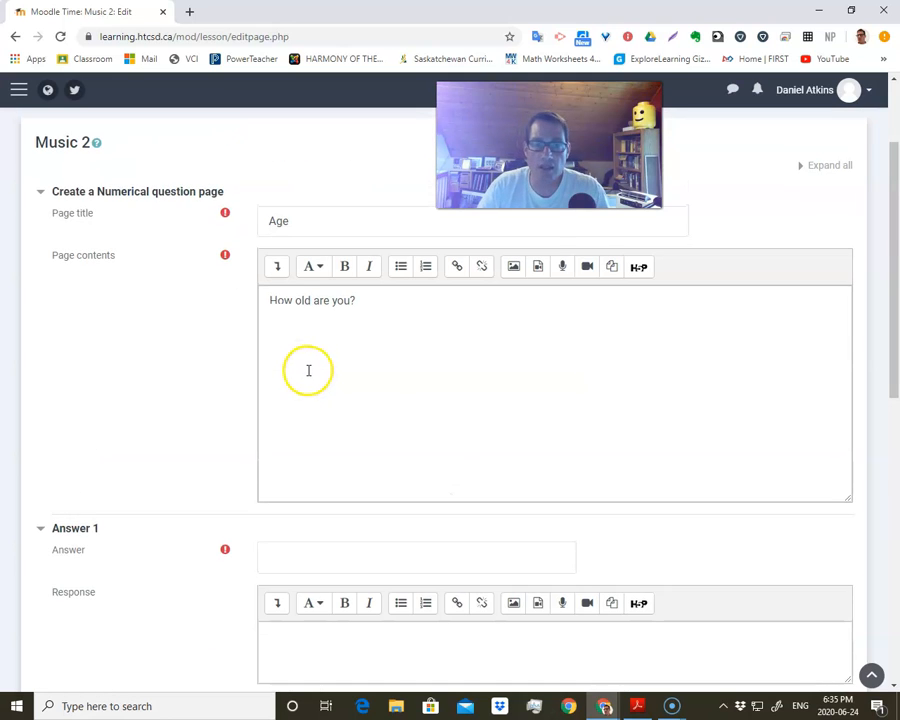
pyautogui.scroll(-3, 308, 370)
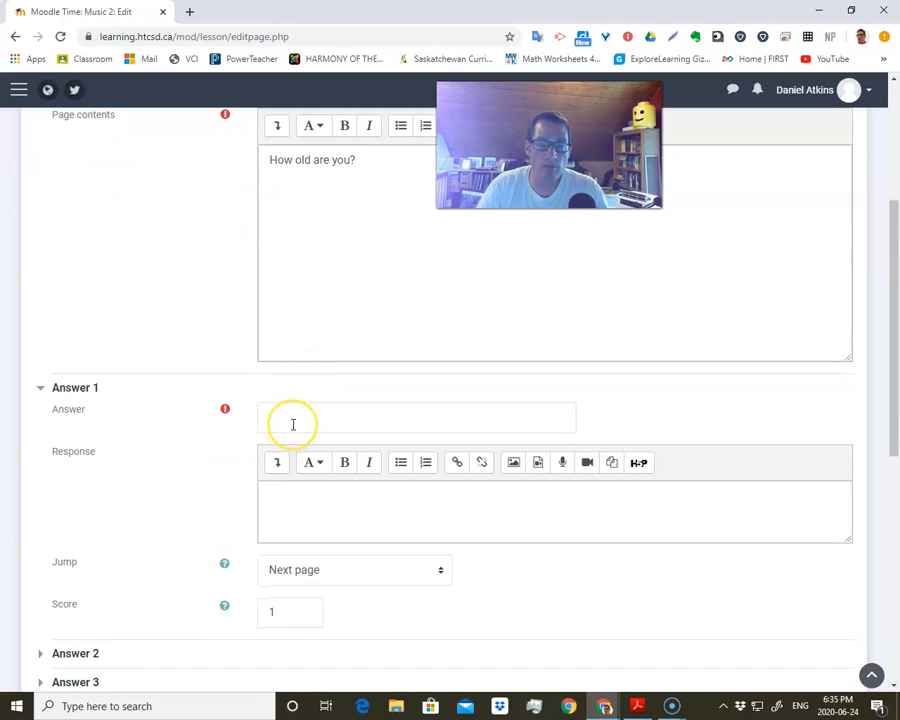
# - Set Answer 1 of the Age question to 40 with the response "That's about right."
pyautogui.scroll(5, 293, 424)
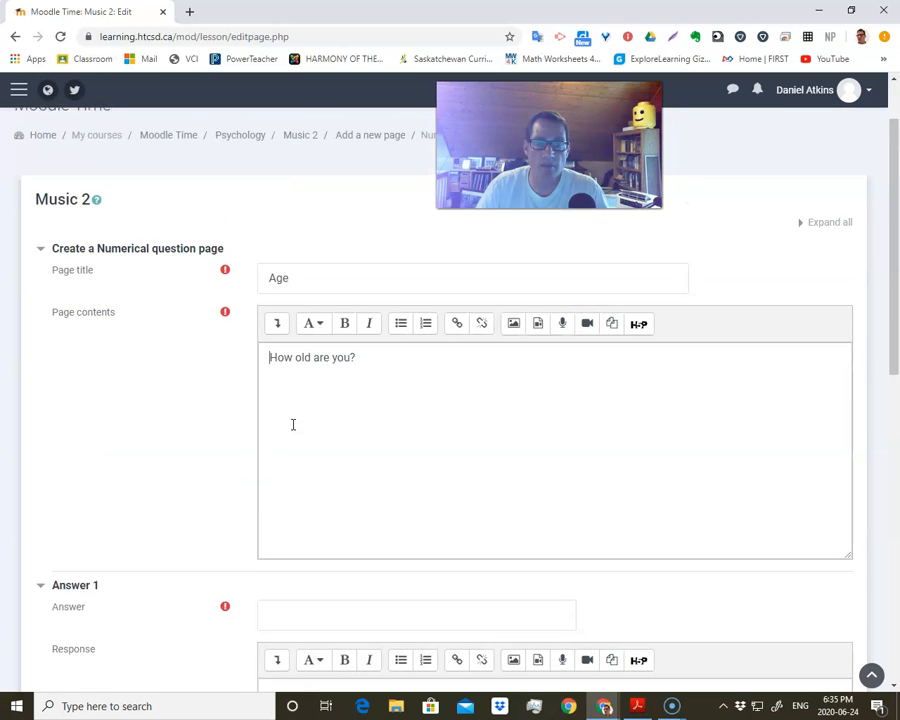
pyautogui.scroll(-1, 293, 424)
pyautogui.scroll(-3, 293, 424)
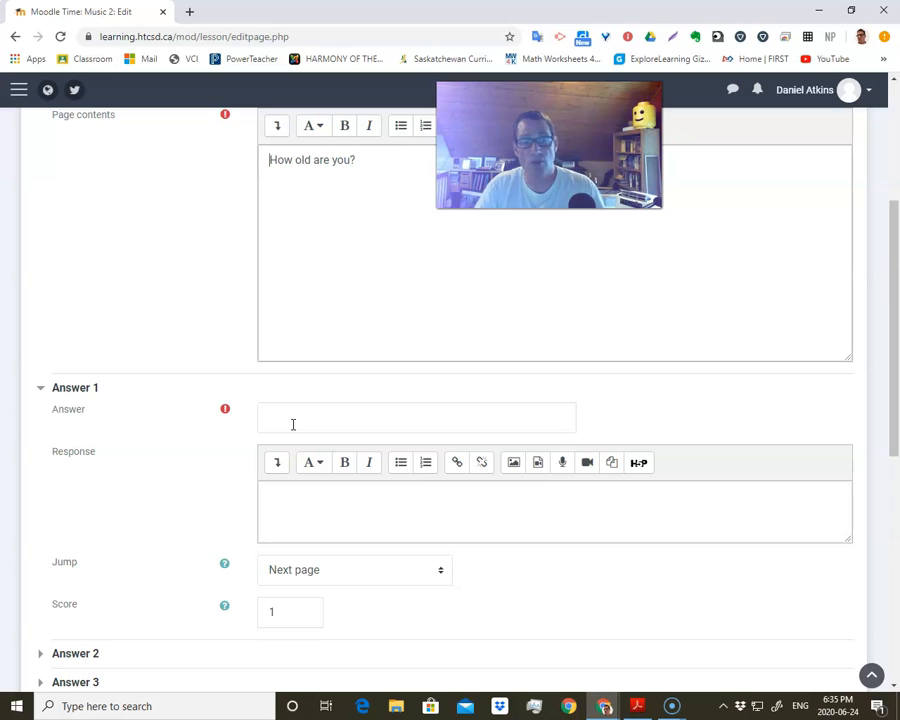
pyautogui.click(291, 384)
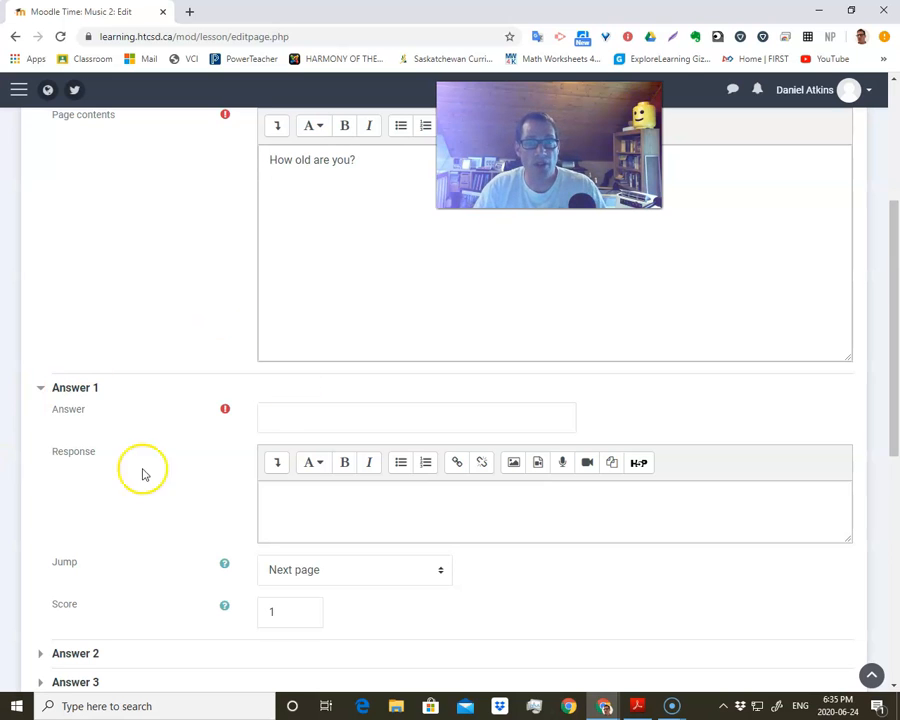
pyautogui.scroll(5, 361, 432)
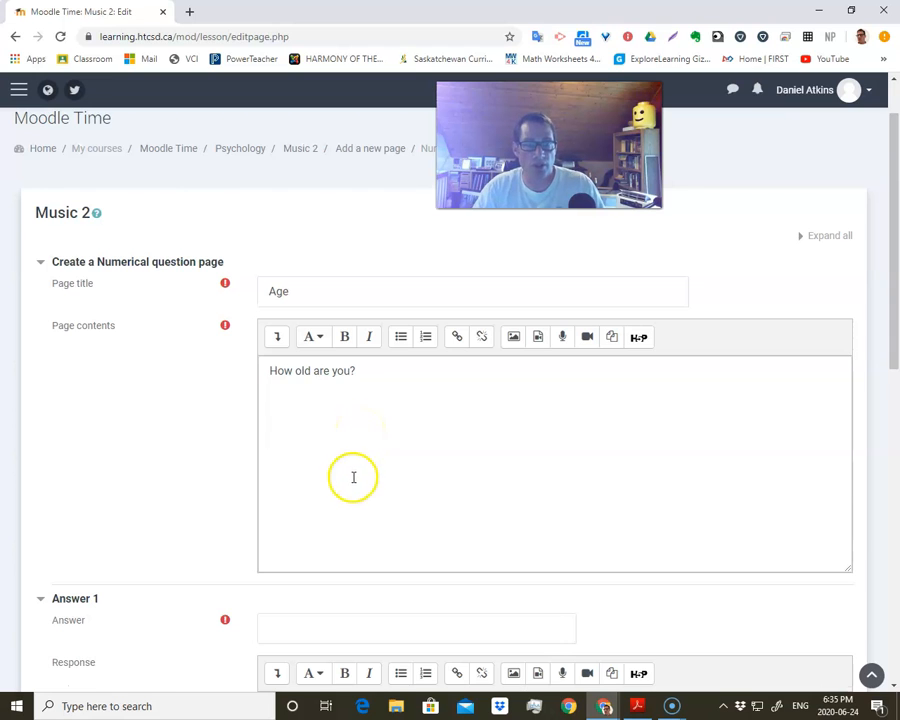
pyautogui.scroll(-6, 352, 476)
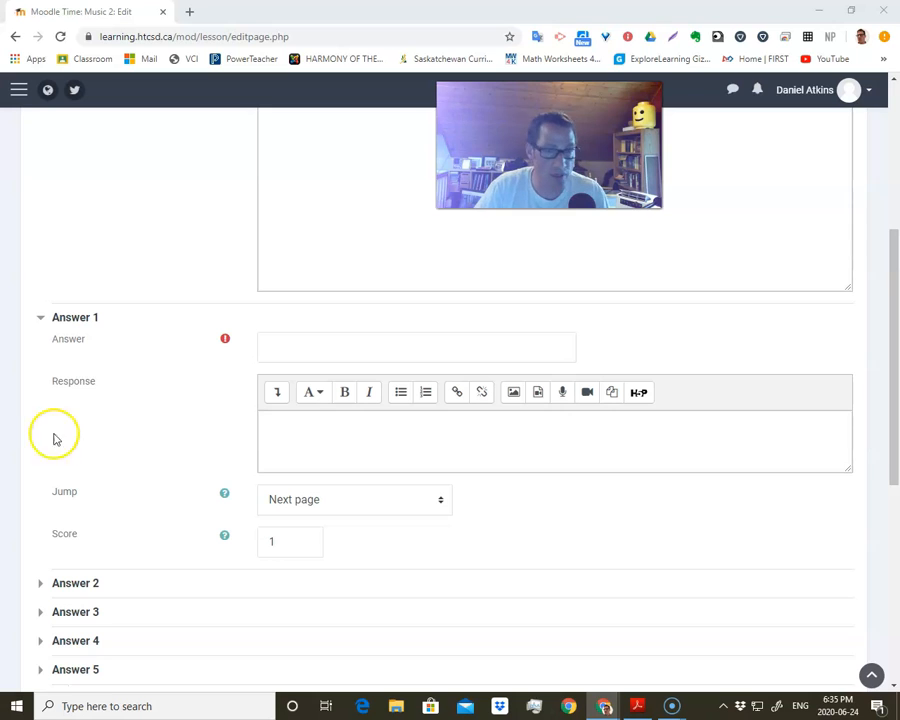
pyautogui.click(295, 353)
pyautogui.write('40')
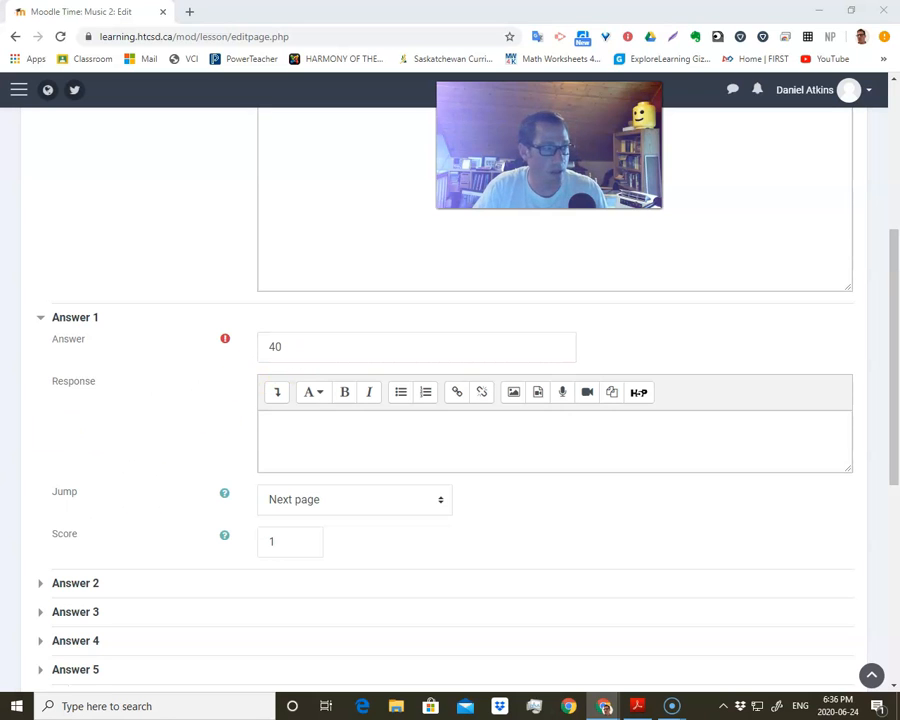
pyautogui.click(352, 438)
pyautogui.write("That's about right.")
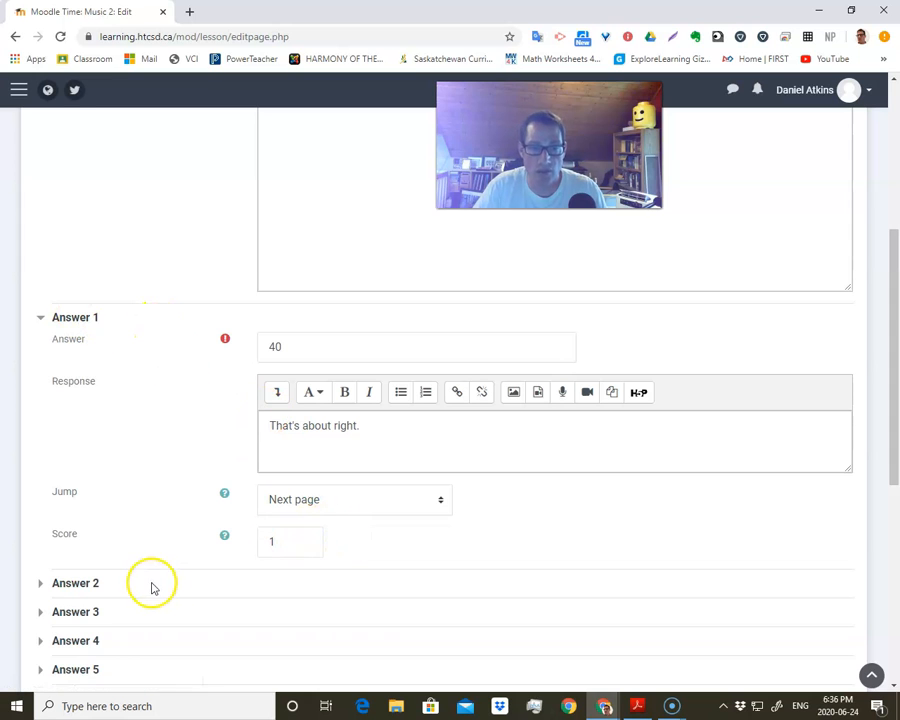
# - Set Answer 2 to 20 with the response "You've got a lot of life left in you yet." and a score of 1
pyautogui.scroll(-3, 60, 492)
pyautogui.click(40, 443)
pyautogui.scroll(-3, 260, 570)
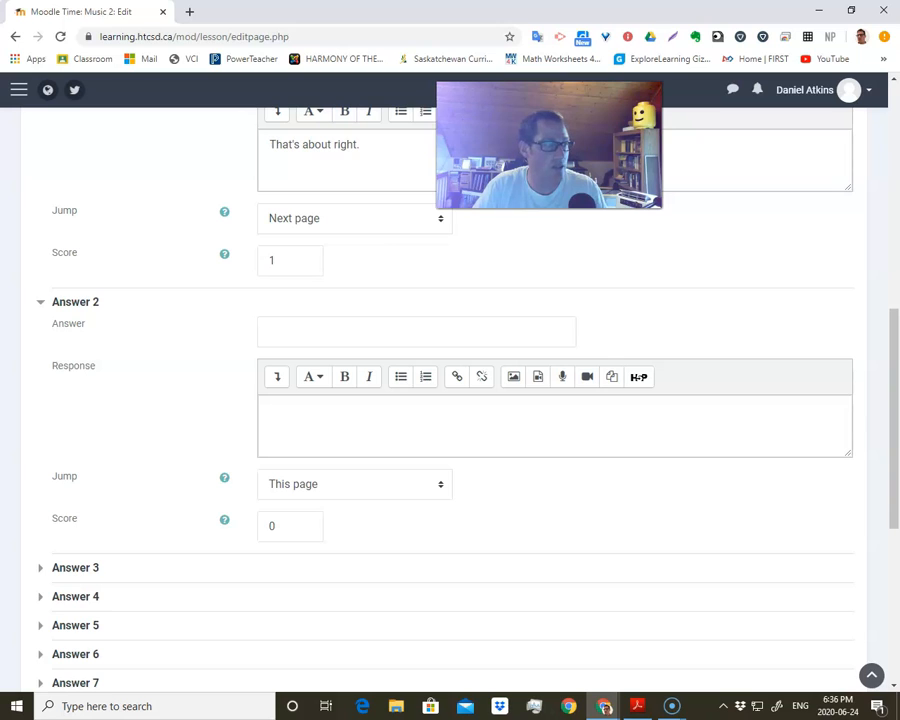
pyautogui.click(335, 329)
pyautogui.write('20')
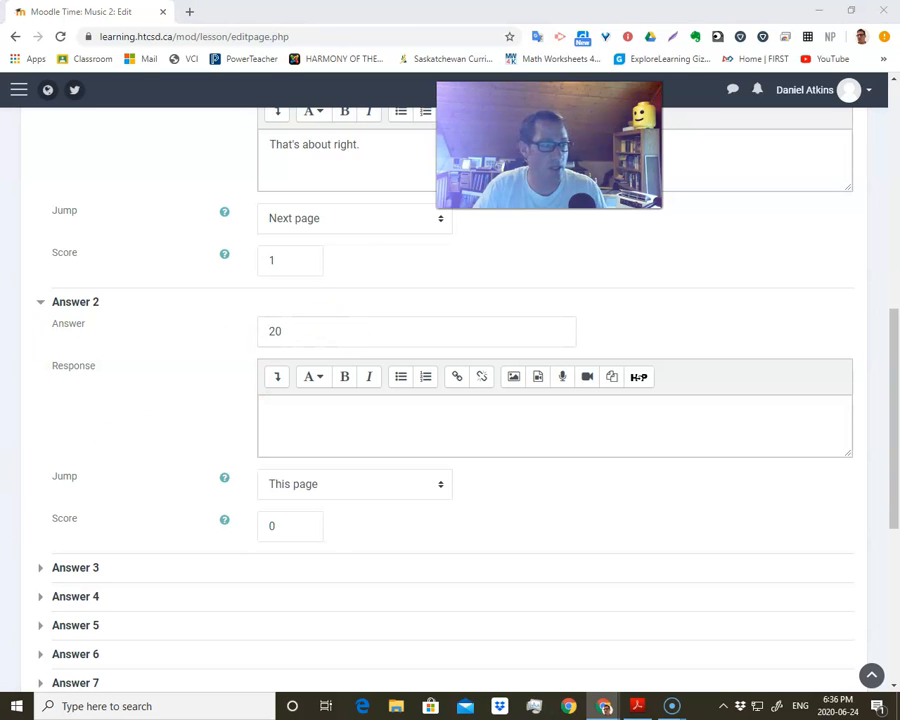
pyautogui.click(321, 411)
pyautogui.write("You've got a lot of life left in you yet.")
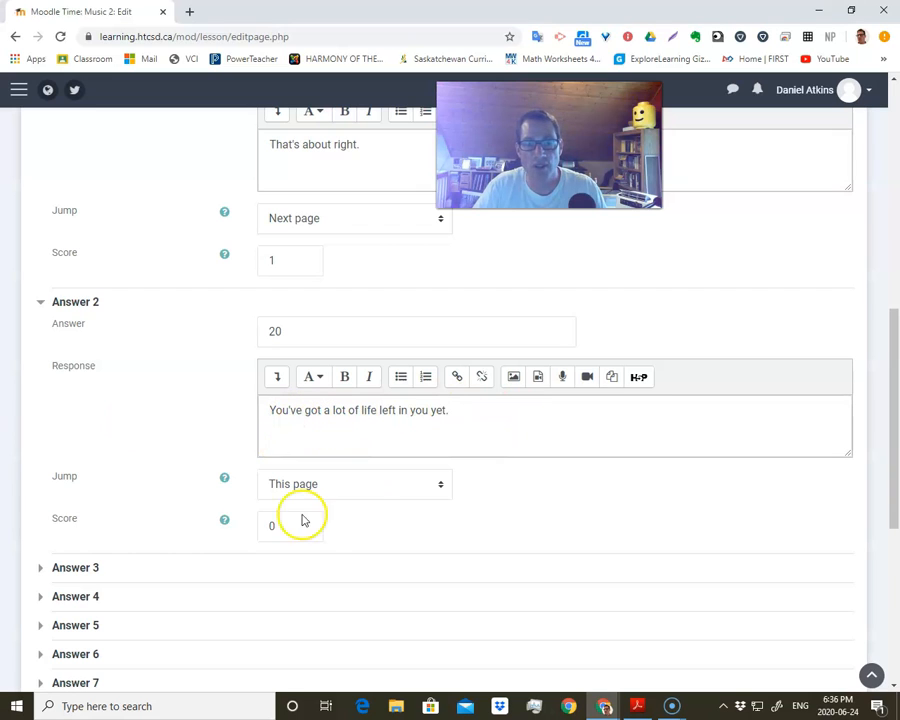
pyautogui.click(291, 579)
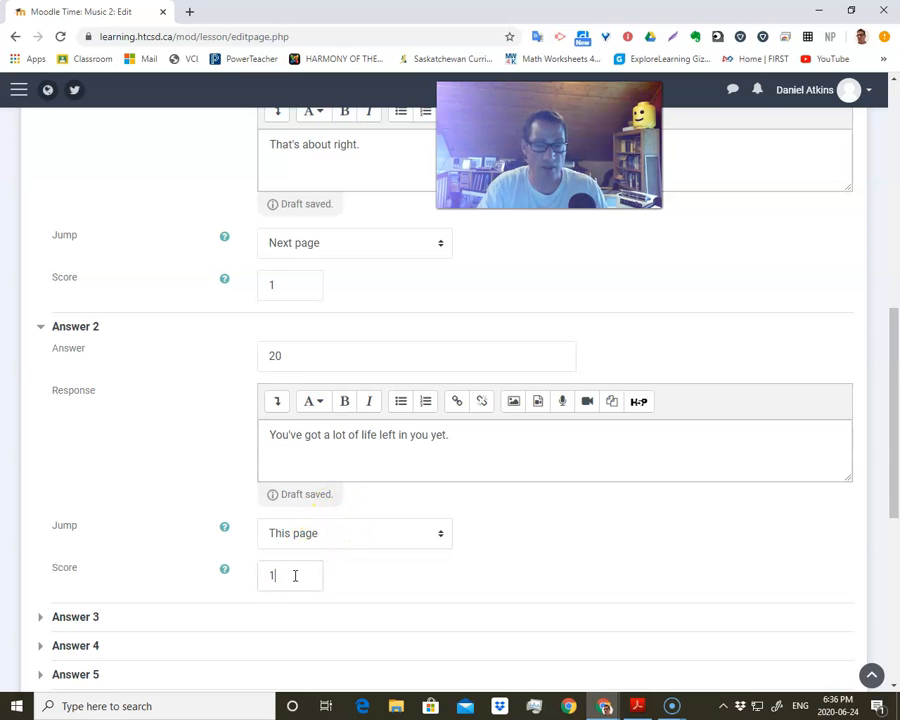
pyautogui.write('1')
# - Enable the "All other answers" option for the Age question
pyautogui.scroll(-2, 210, 538)
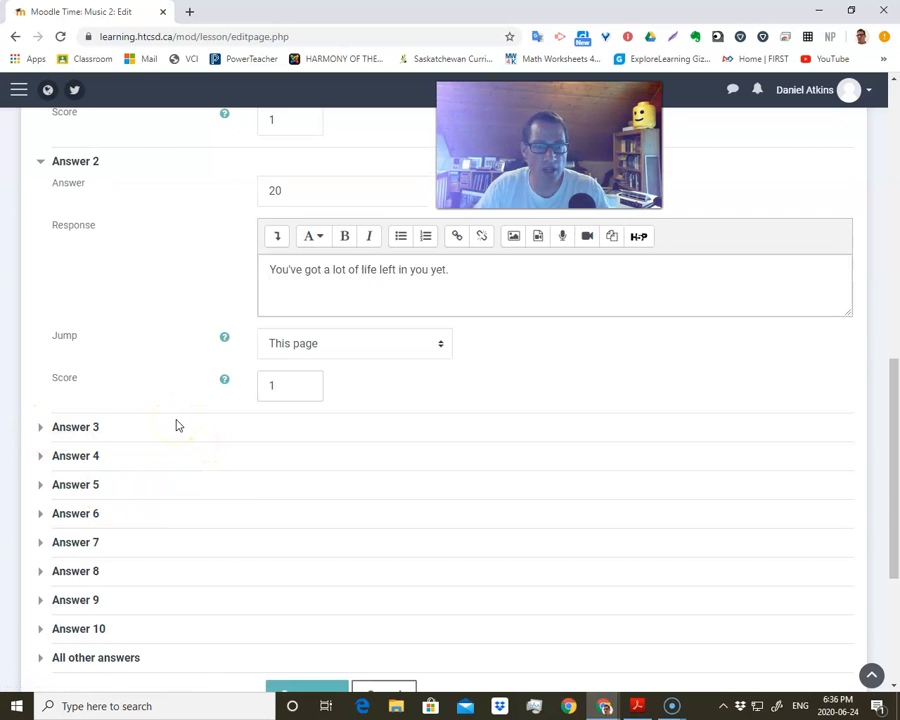
pyautogui.scroll(-3, 176, 425)
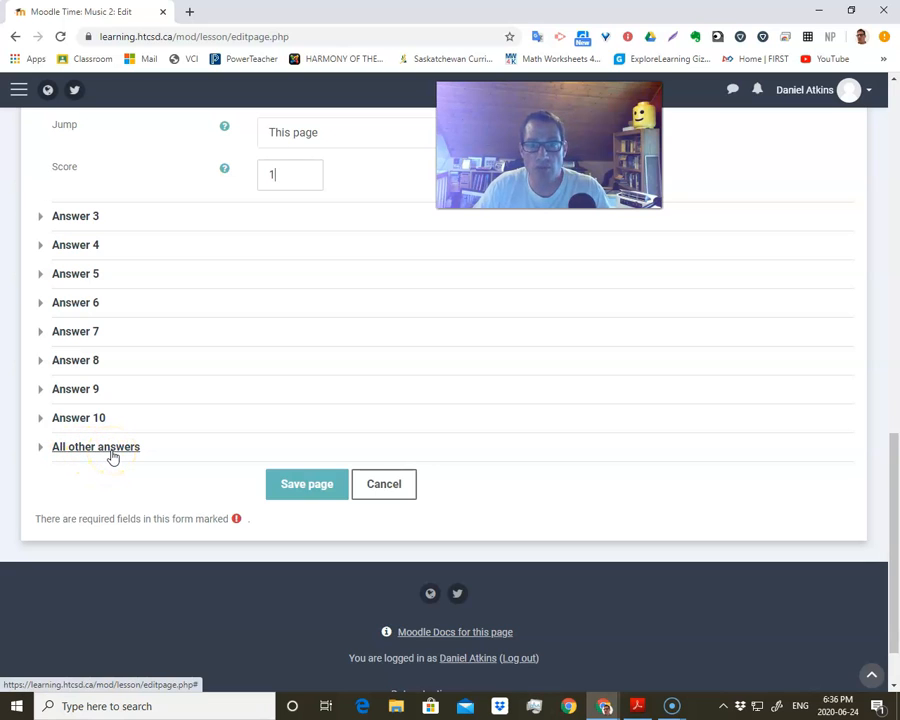
pyautogui.scroll(6, 200, 455)
pyautogui.scroll(4, 262, 413)
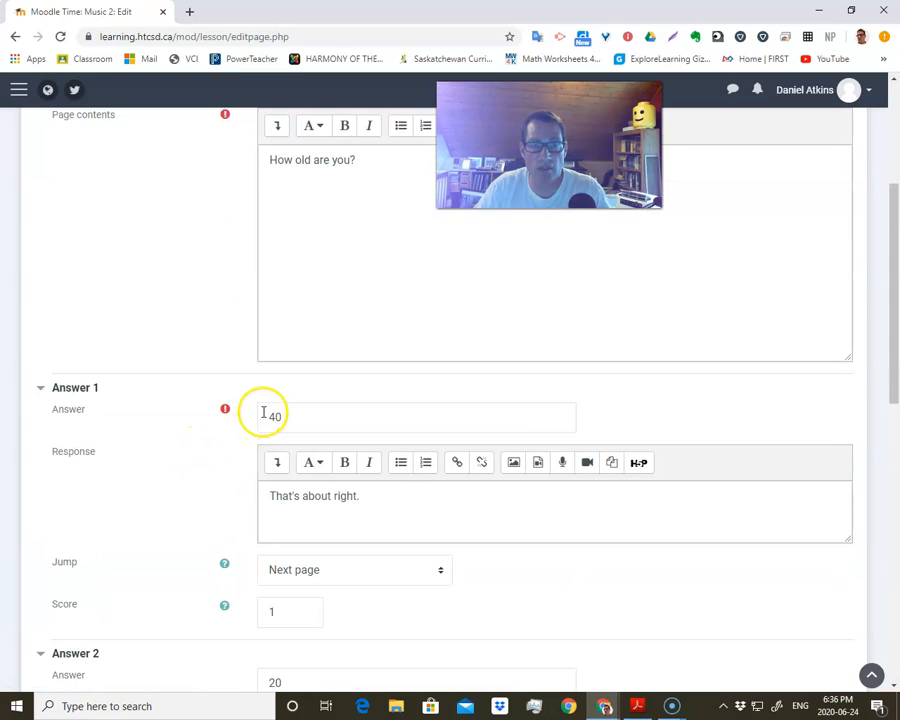
pyautogui.scroll(-10, 230, 484)
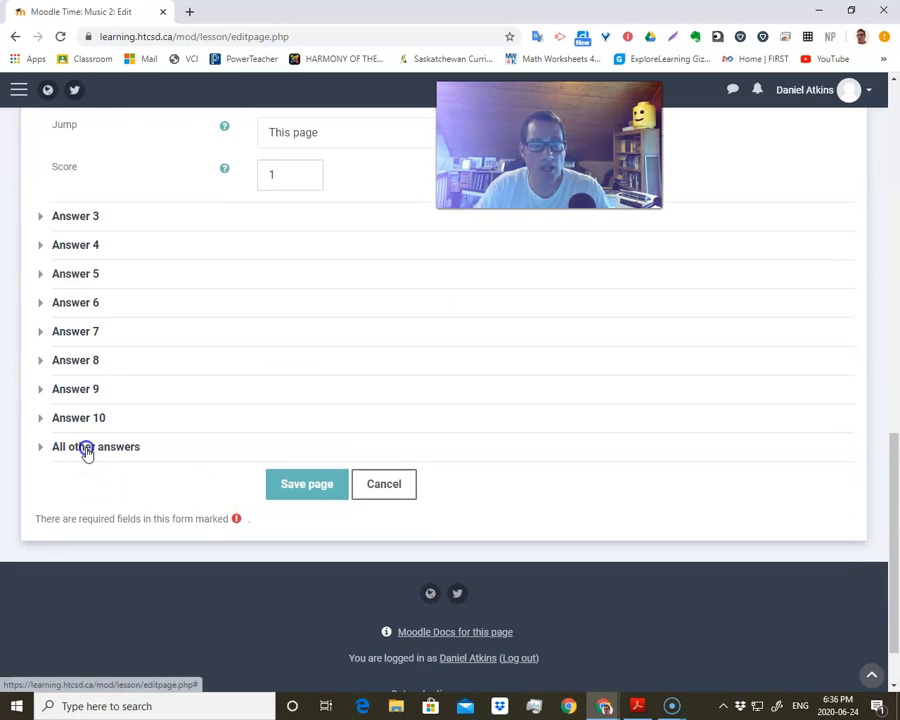
pyautogui.click(87, 449)
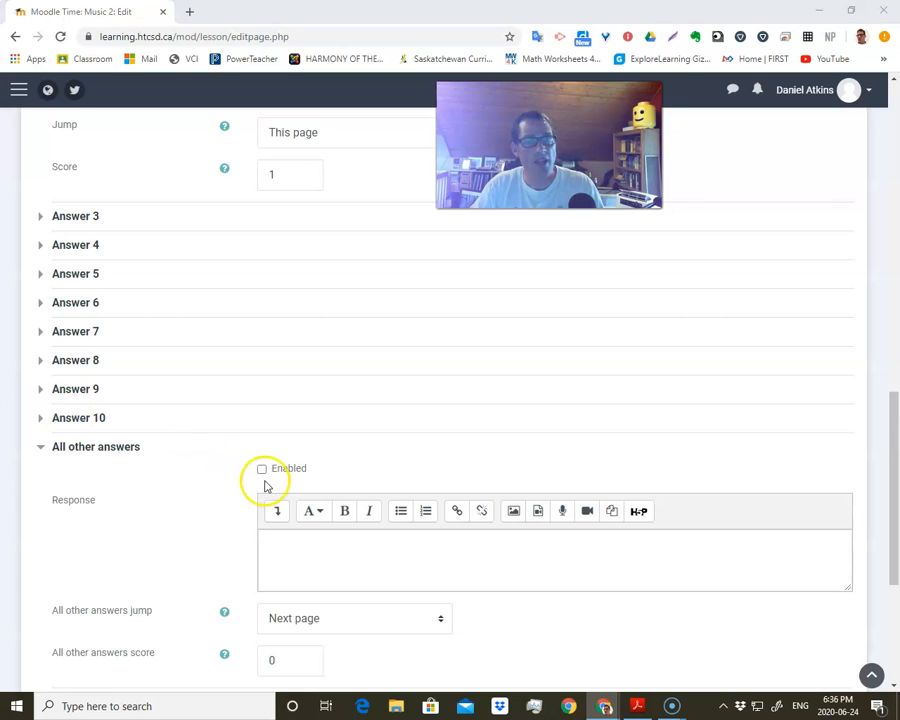
pyautogui.scroll(-1, 300, 476)
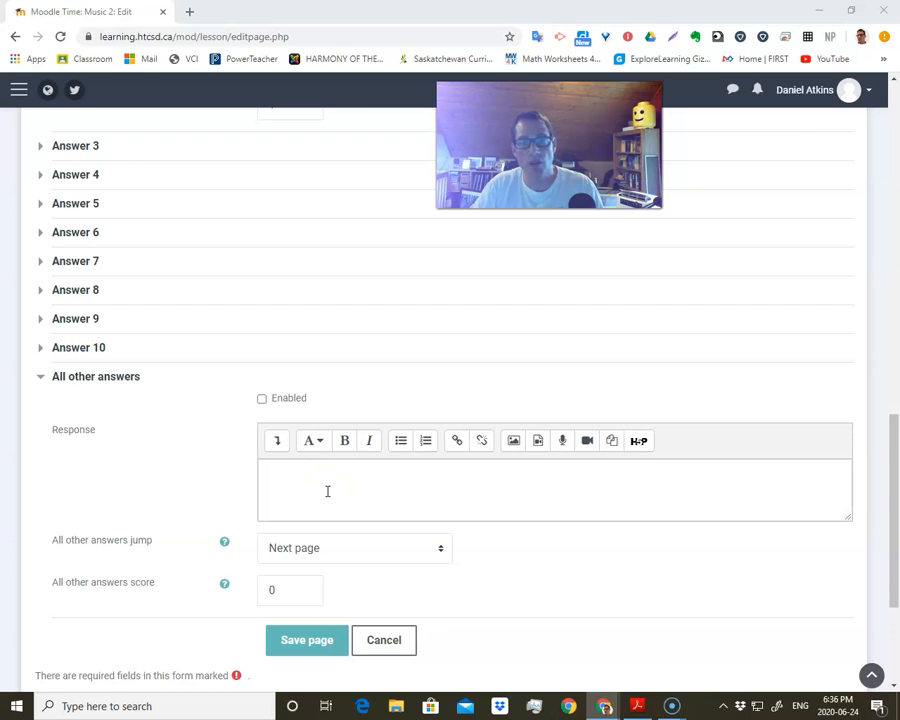
pyautogui.click(263, 399)
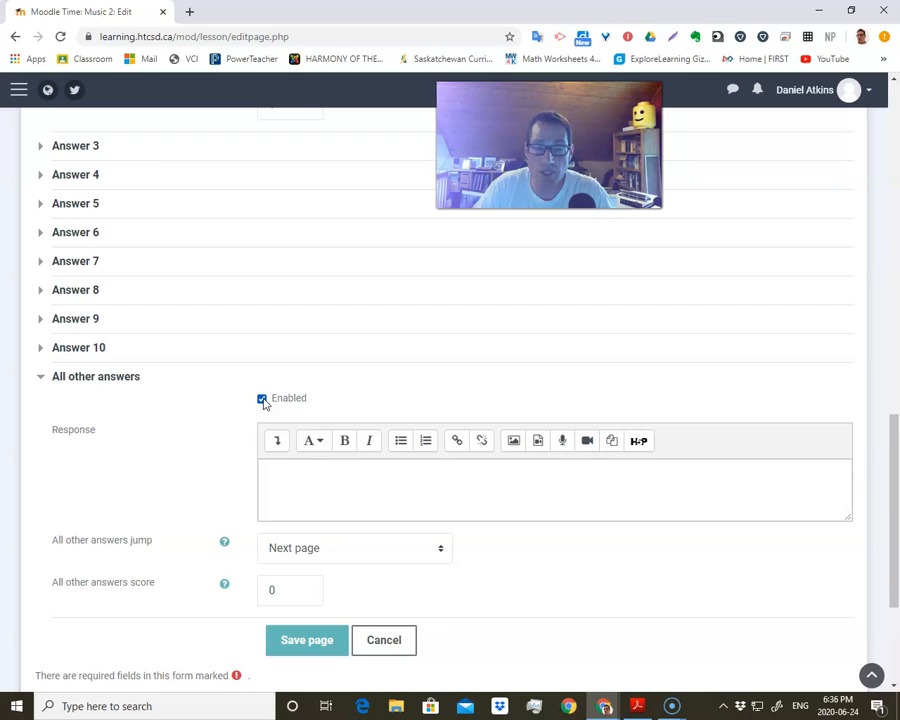
pyautogui.click(298, 470)
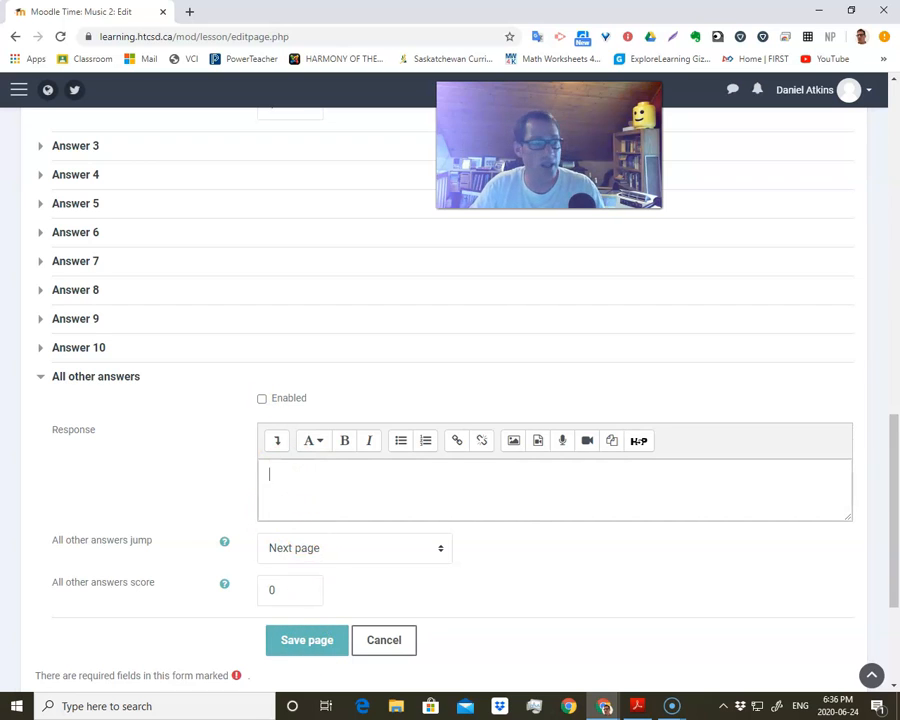
pyautogui.click(264, 398)
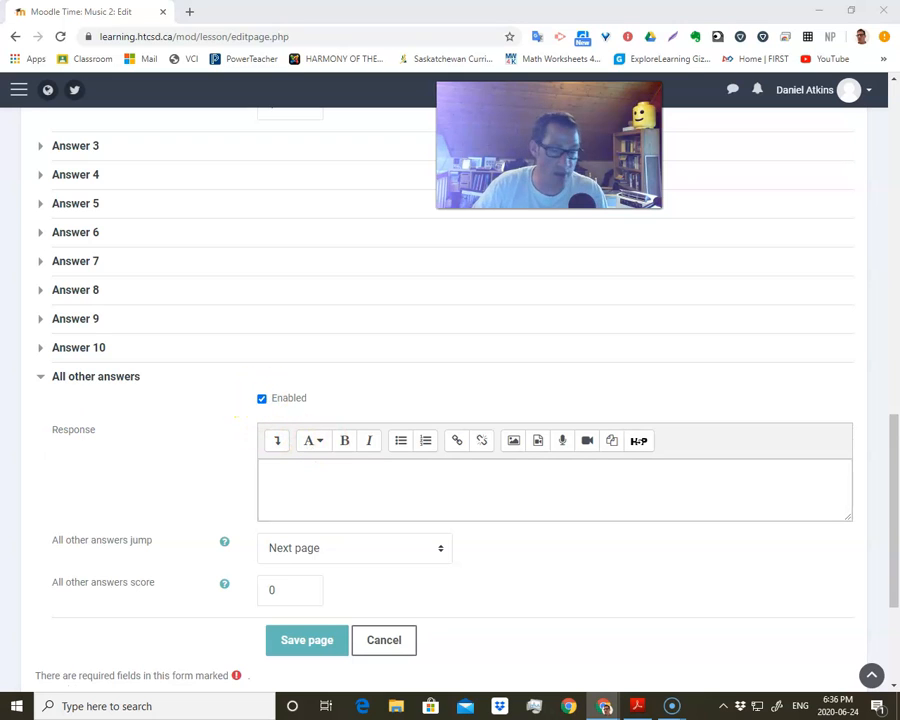
# - Enter "I don't know why, but I don't believe you." as the response for all other answers and save the question page
pyautogui.click(300, 486)
pyautogui.write("I don't know why, but I don't believe you.")
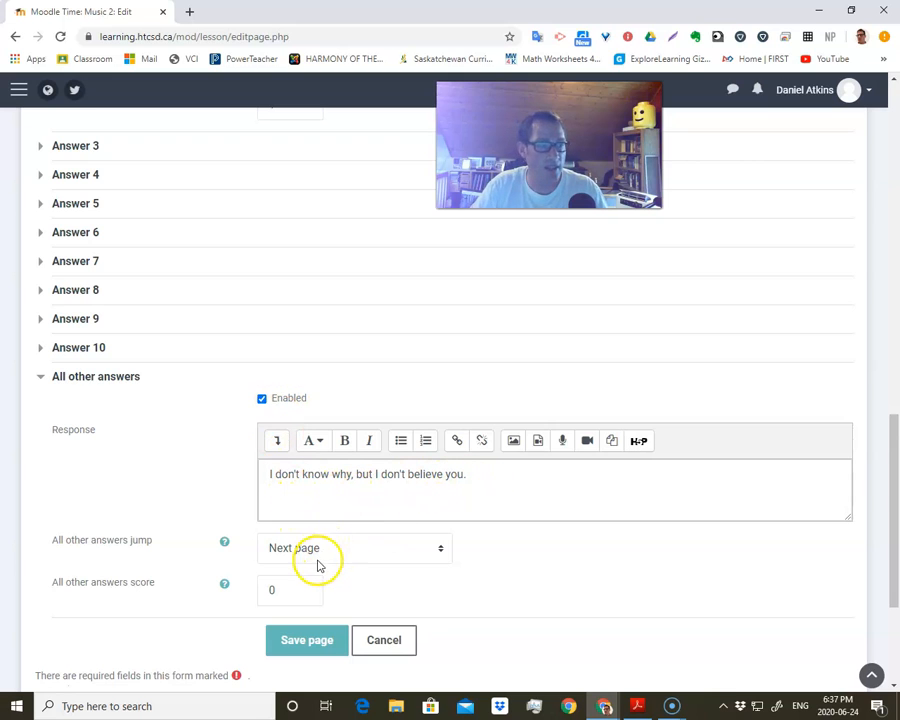
pyautogui.click(313, 645)
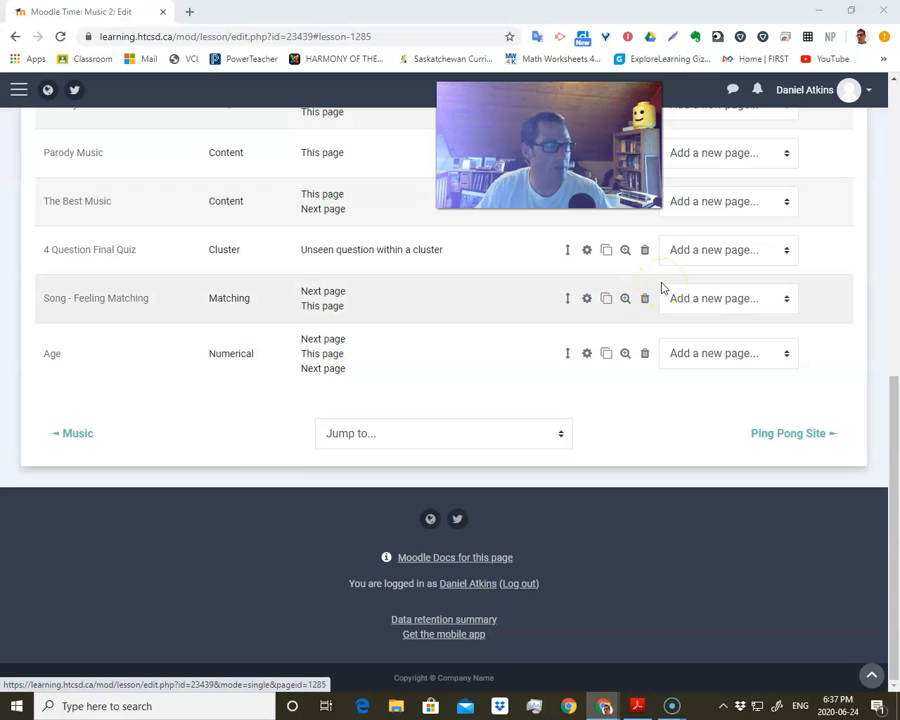
# - Add a new question page of the Short answer type after the Age page
pyautogui.click(740, 353)
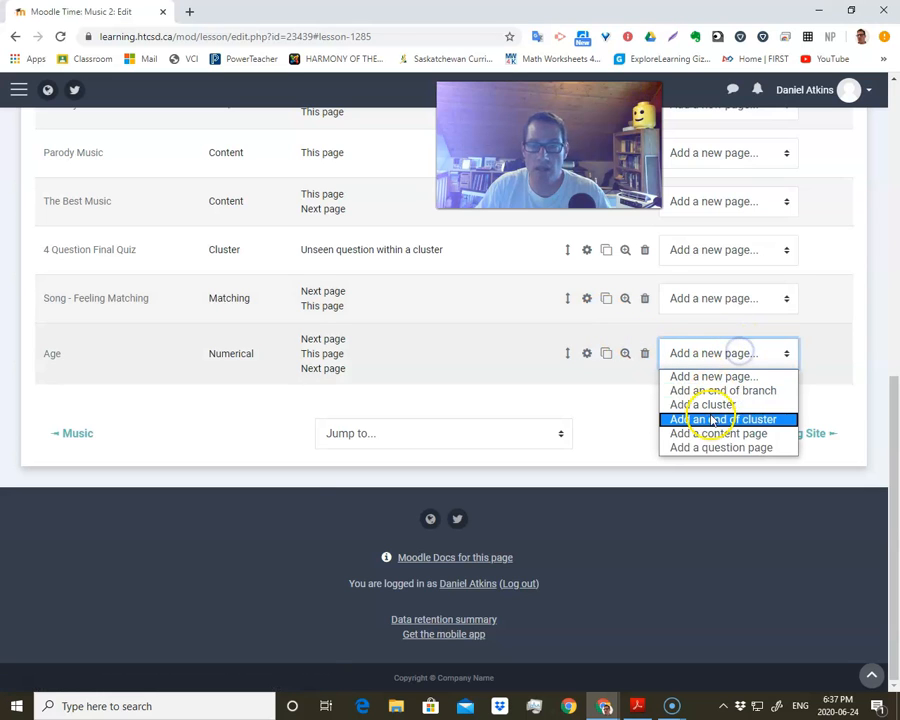
pyautogui.click(712, 447)
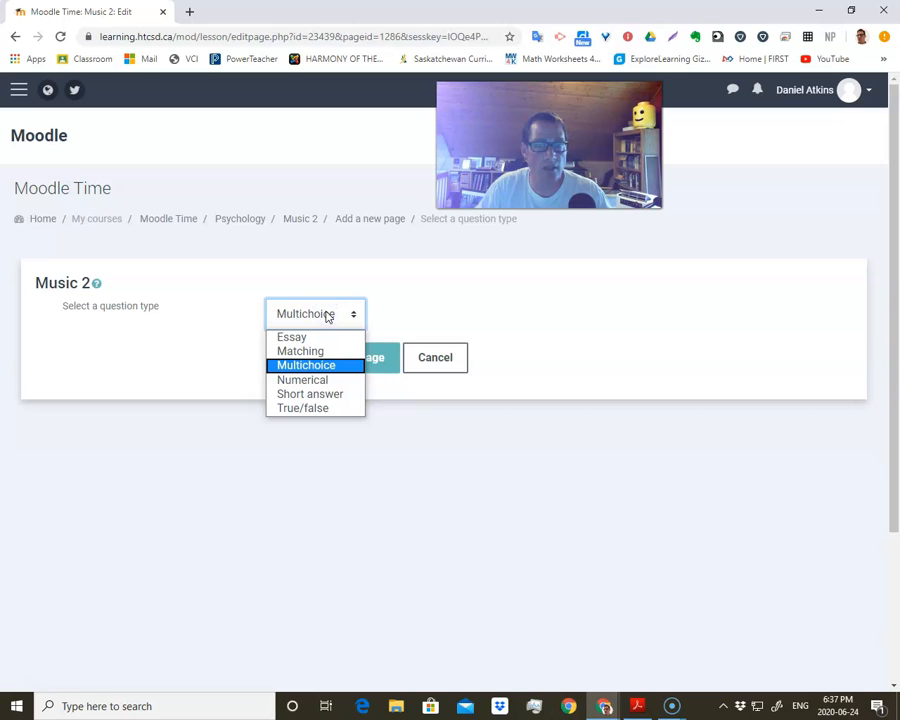
pyautogui.click(313, 395)
pyautogui.click(336, 360)
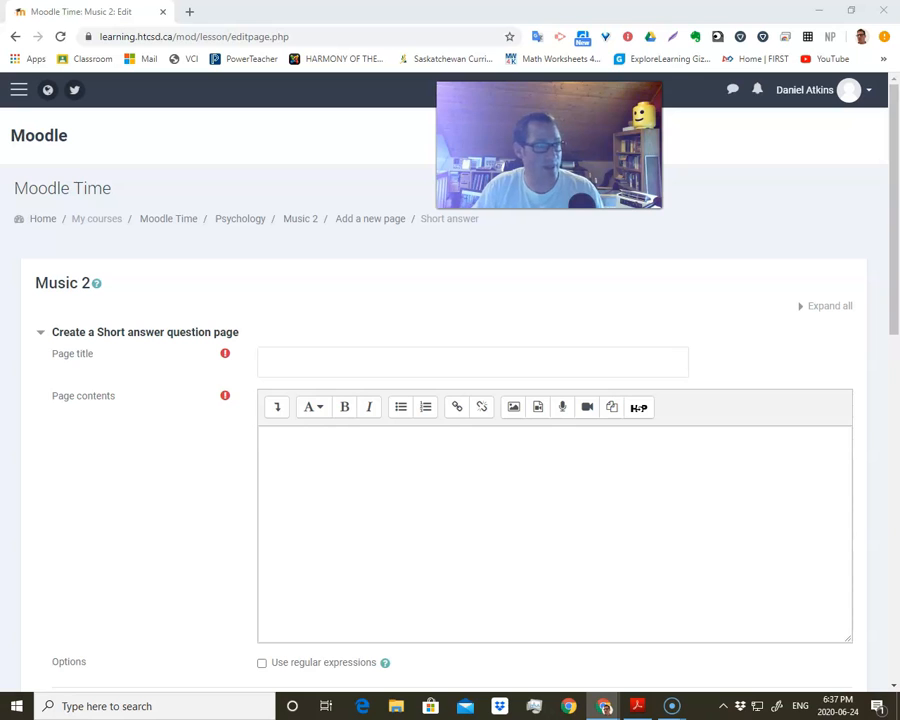
# - Title the question page "Best Song" and enter "What is the best song ever?" as its page contents
pyautogui.click(301, 362)
pyautogui.write('Best Song')
pyautogui.click(356, 438)
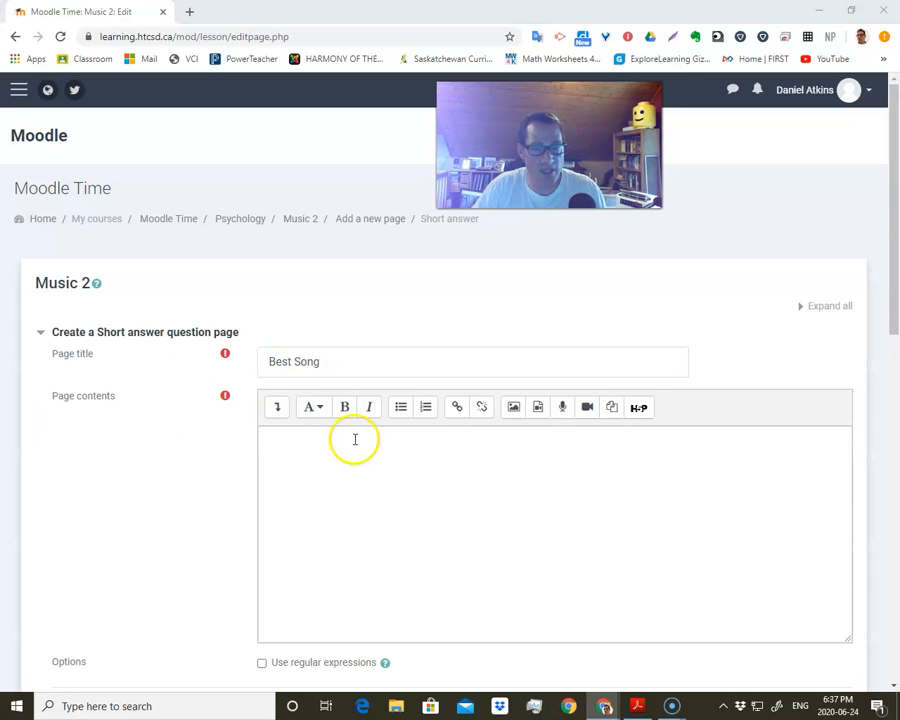
pyautogui.write('What is the best song ever?')
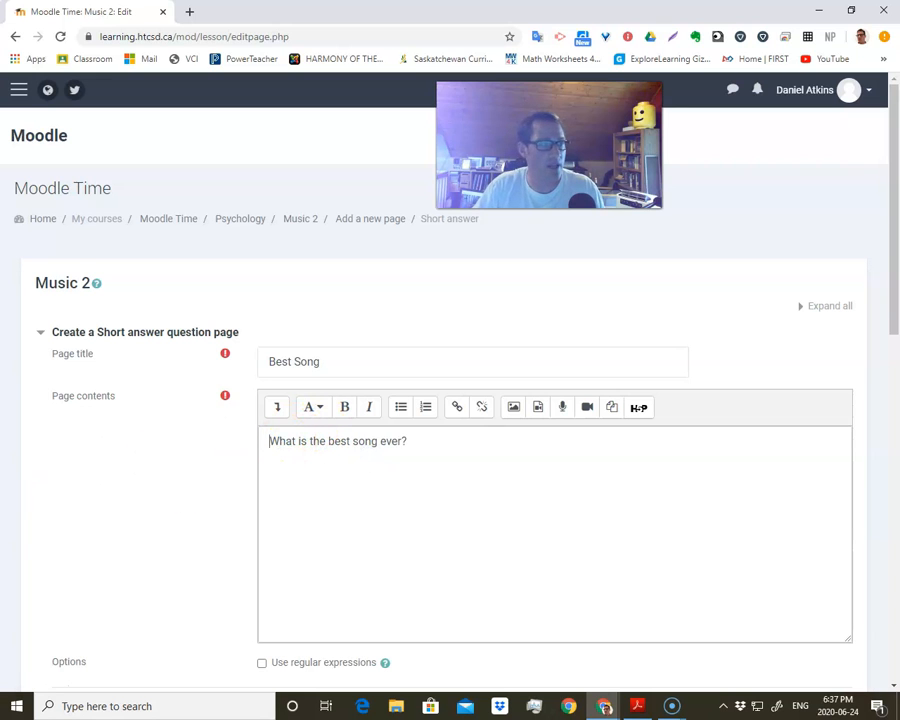
# - Set Answer 1 of the Best Song question to "It depends on the listener" with the response "You got it Champ!"
pyautogui.scroll(-5, 281, 402)
pyautogui.scroll(1, 281, 406)
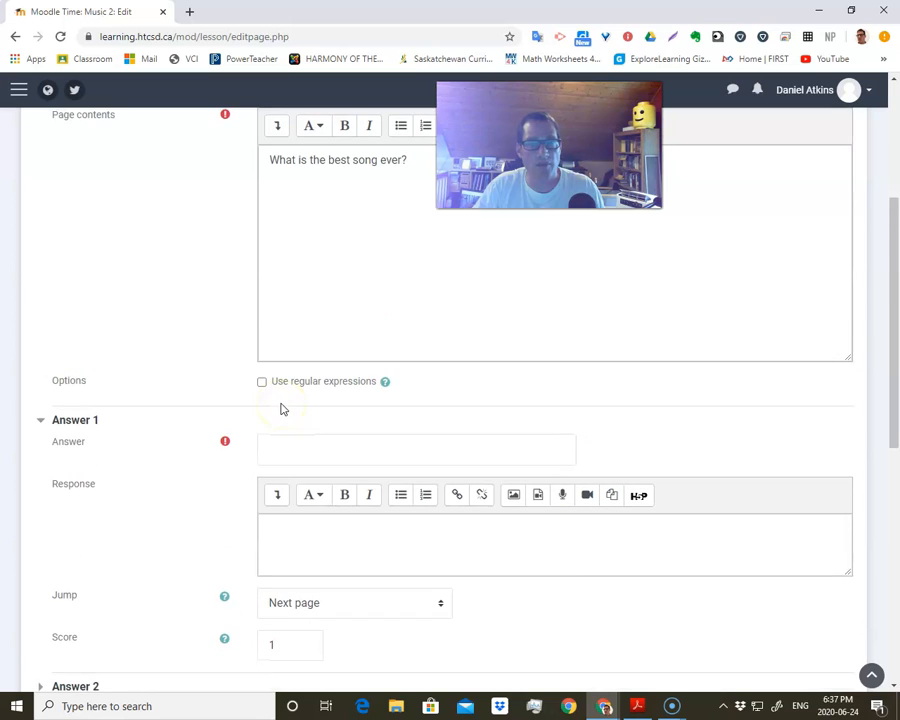
pyautogui.click(272, 450)
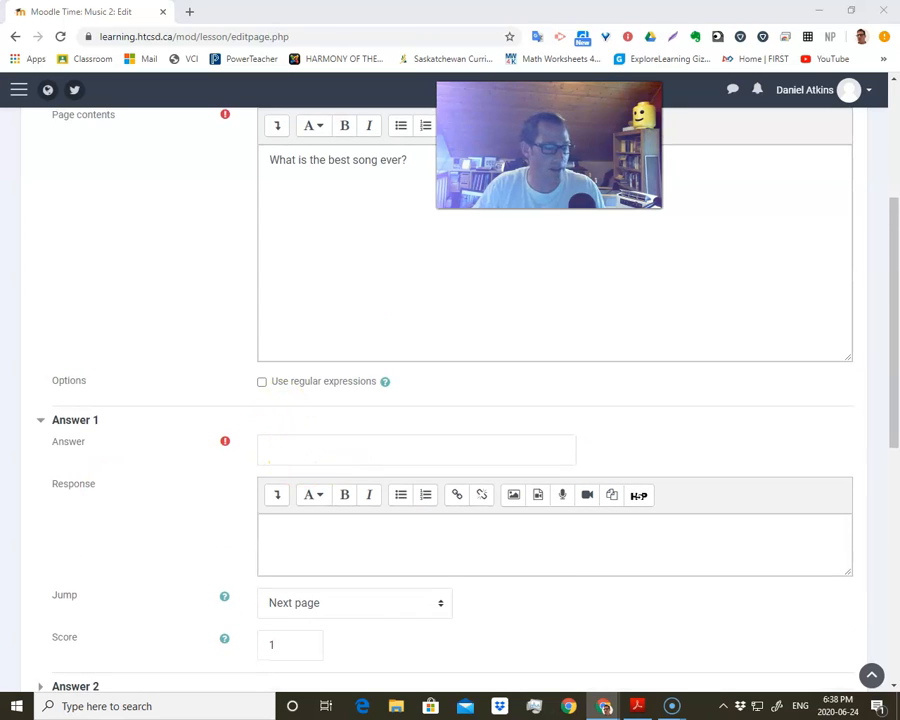
pyautogui.click(327, 456)
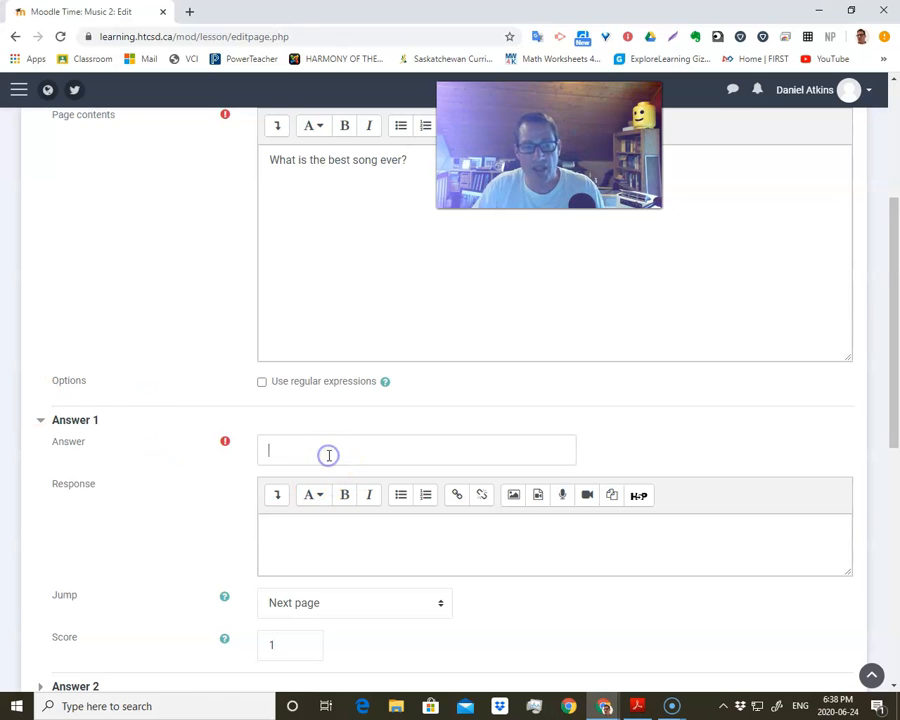
pyautogui.write('It depends on the listener')
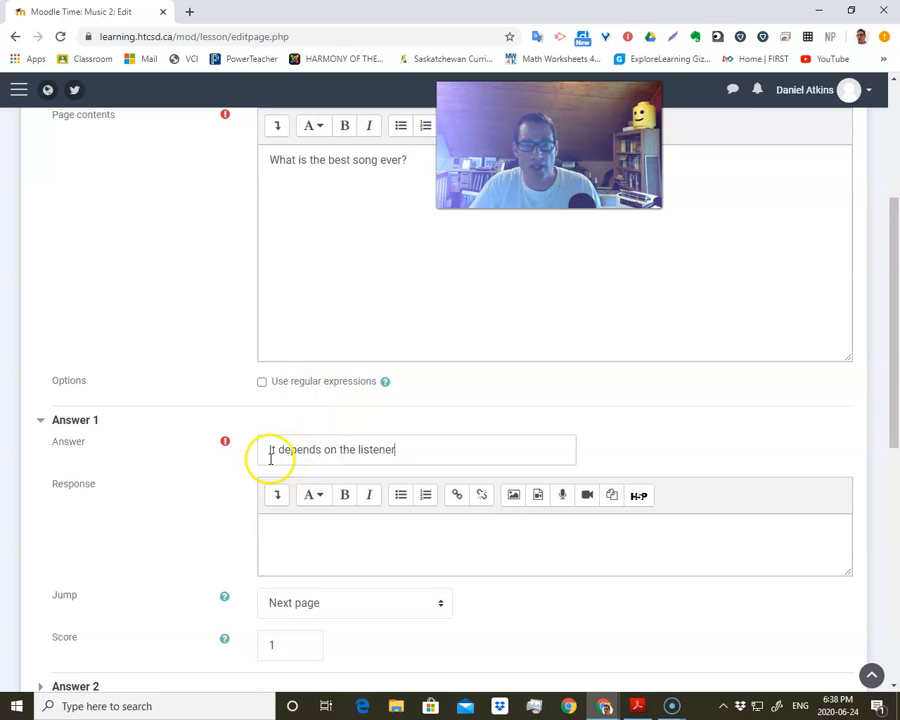
pyautogui.scroll(-2, 204, 527)
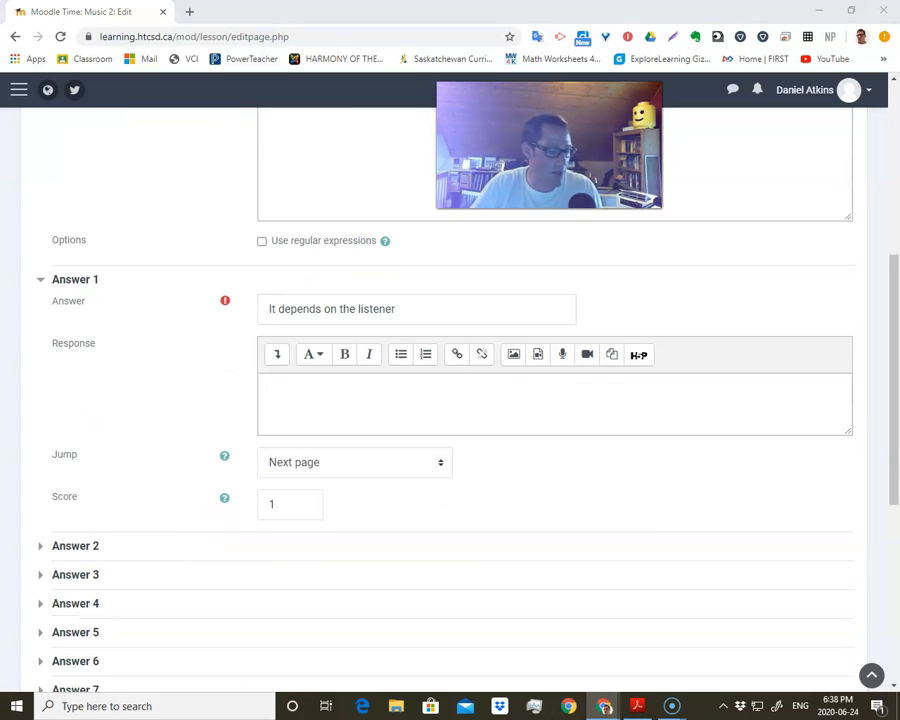
pyautogui.click(348, 412)
pyautogui.write('You got it Champ!')
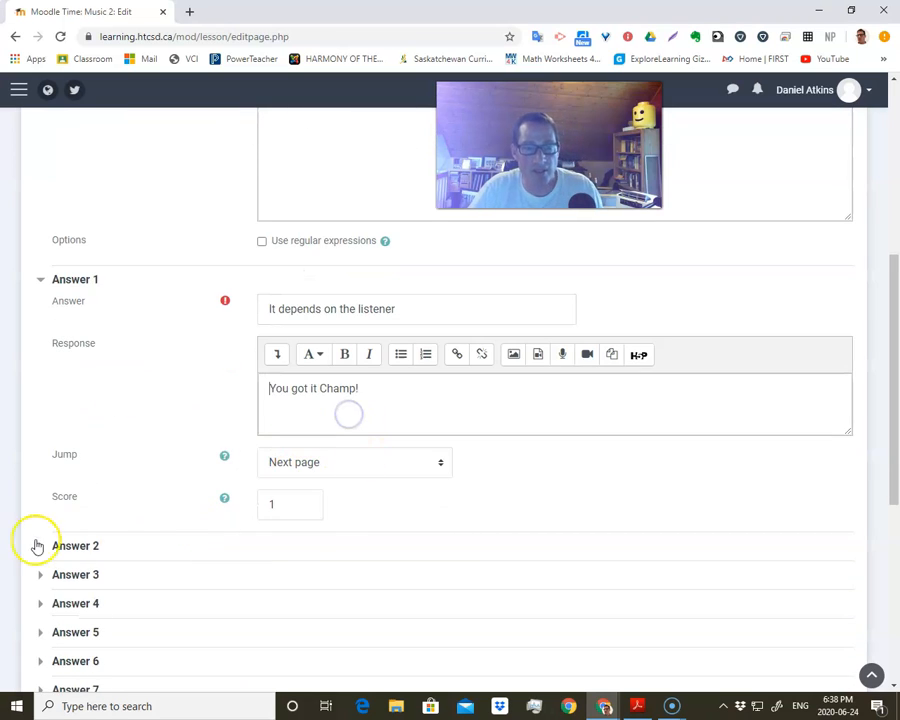
pyautogui.scroll(-3, 197, 560)
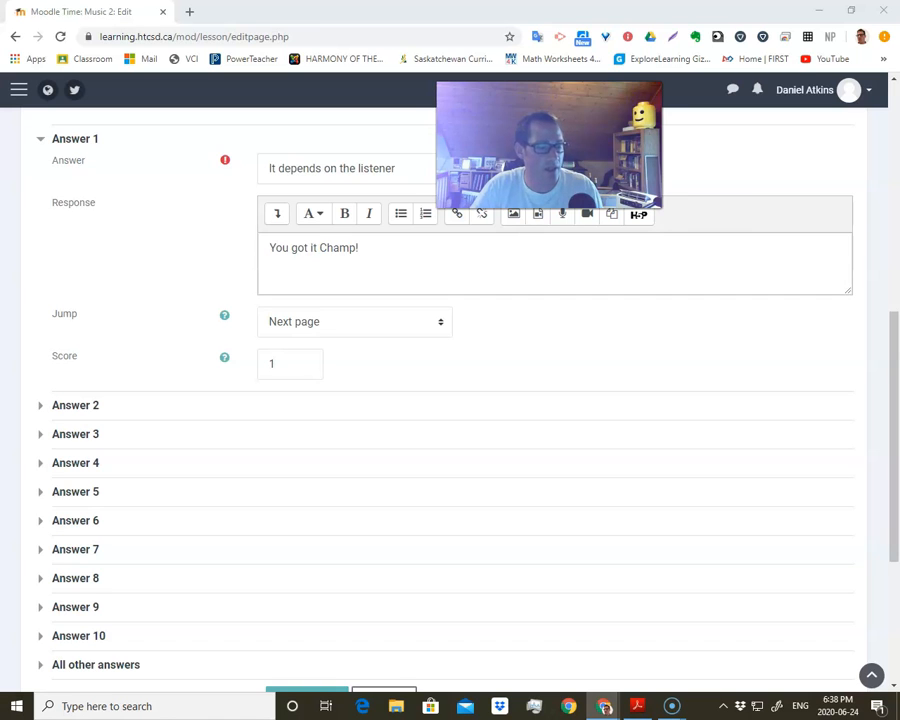
pyautogui.scroll(-5, 147, 476)
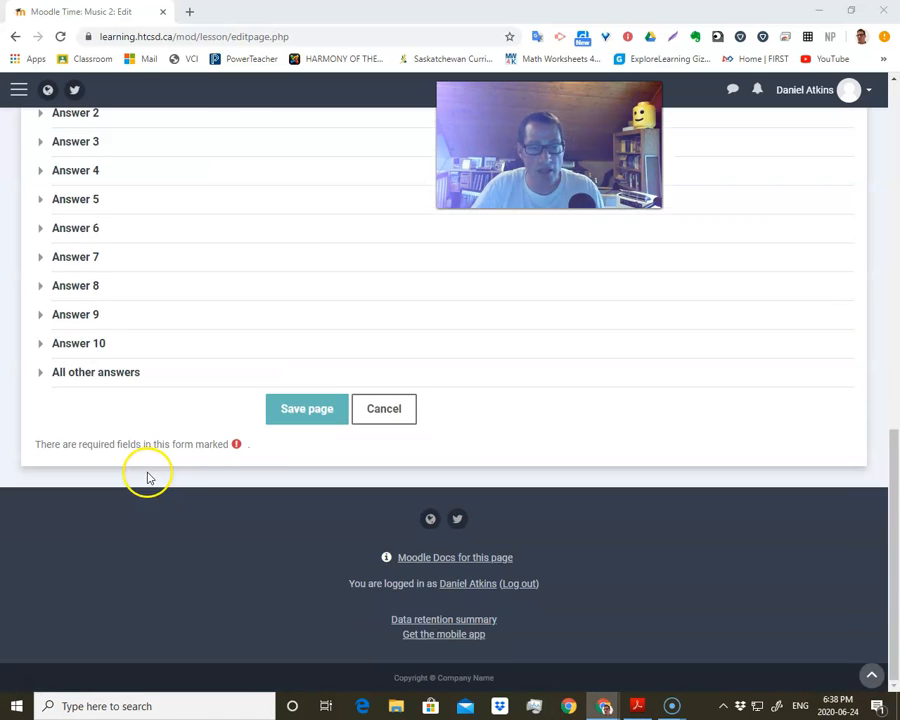
# - Enable the response for all other answers, stating that best is relative to the listener and ending with "There is no official best song."
pyautogui.click(60, 378)
pyautogui.click(262, 396)
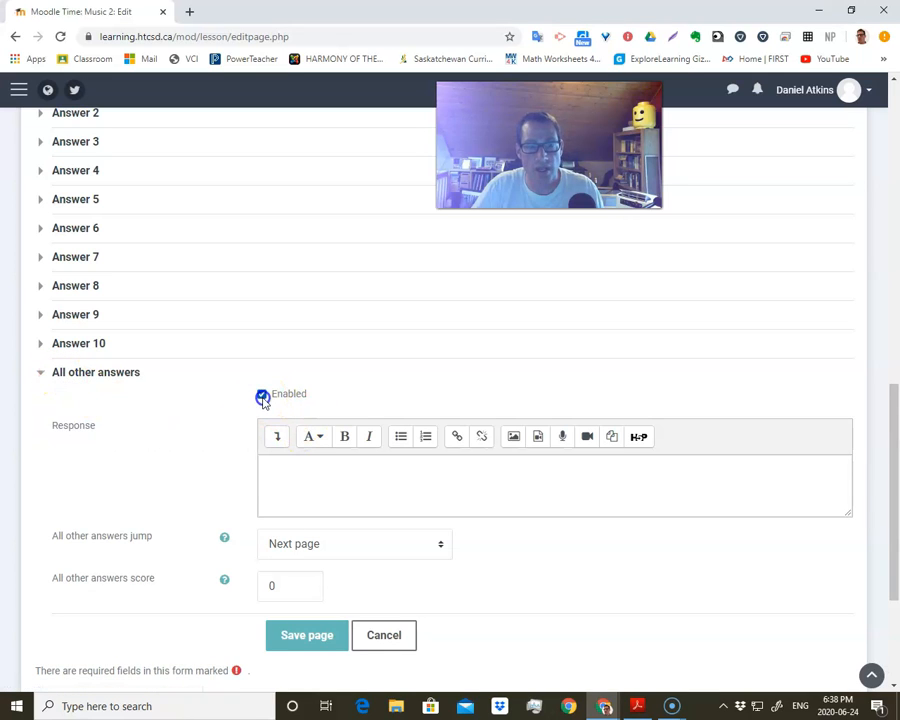
pyautogui.click(309, 479)
pyautogui.write("What is best for you may not be best for someone else. In this case, best is relative. So don't be too quick to judge. There is no official best song.")
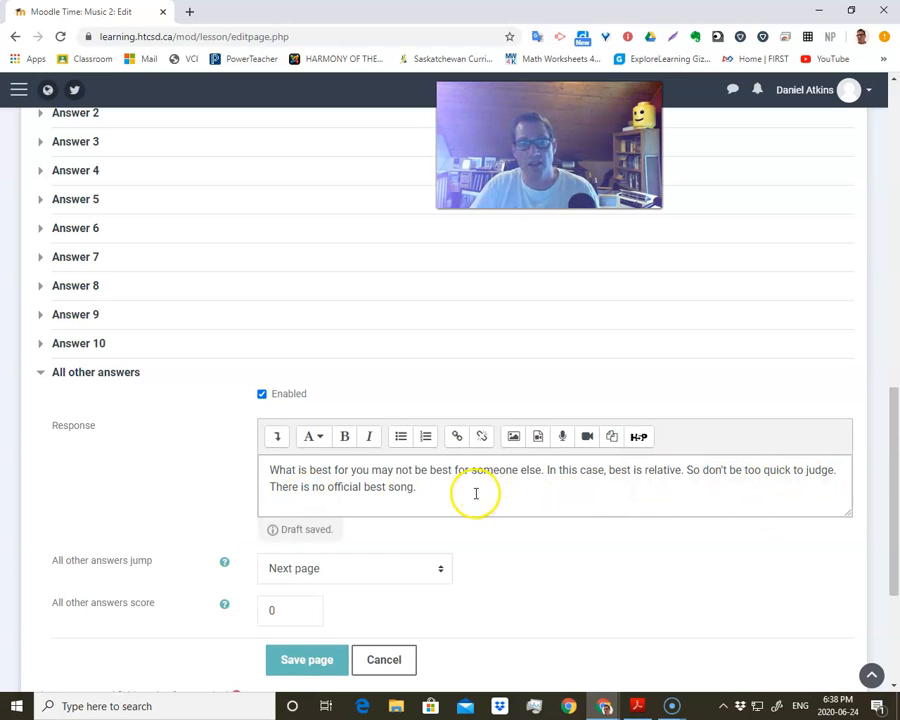
pyautogui.scroll(-3, 372, 492)
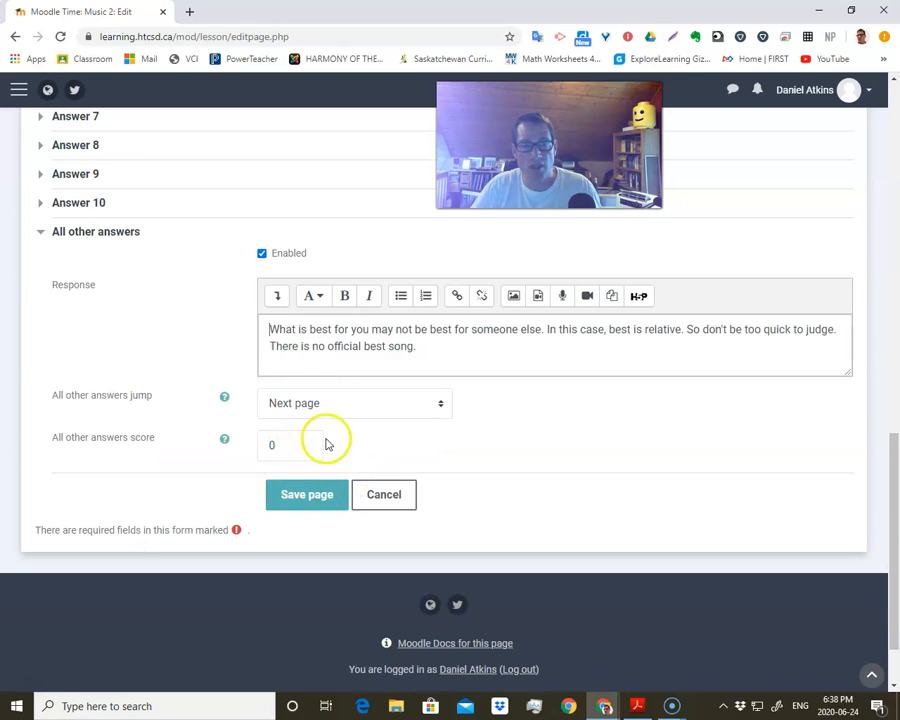
# - Review the Answer 1 settings and the optional Answer 2 fields, and save the Best Song question page
pyautogui.scroll(10, 295, 366)
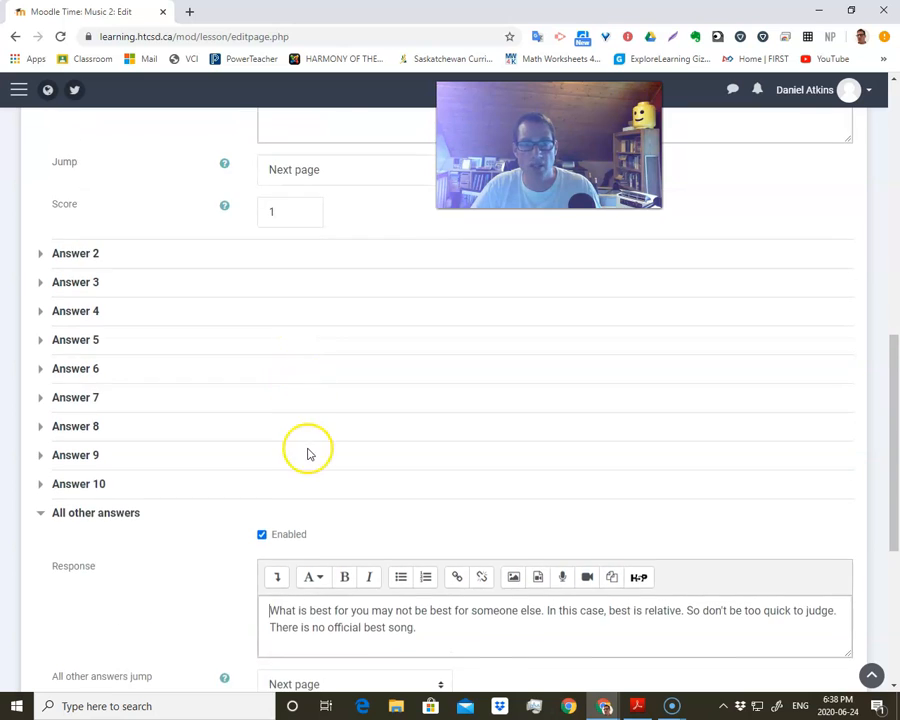
pyautogui.scroll(-5, 300, 450)
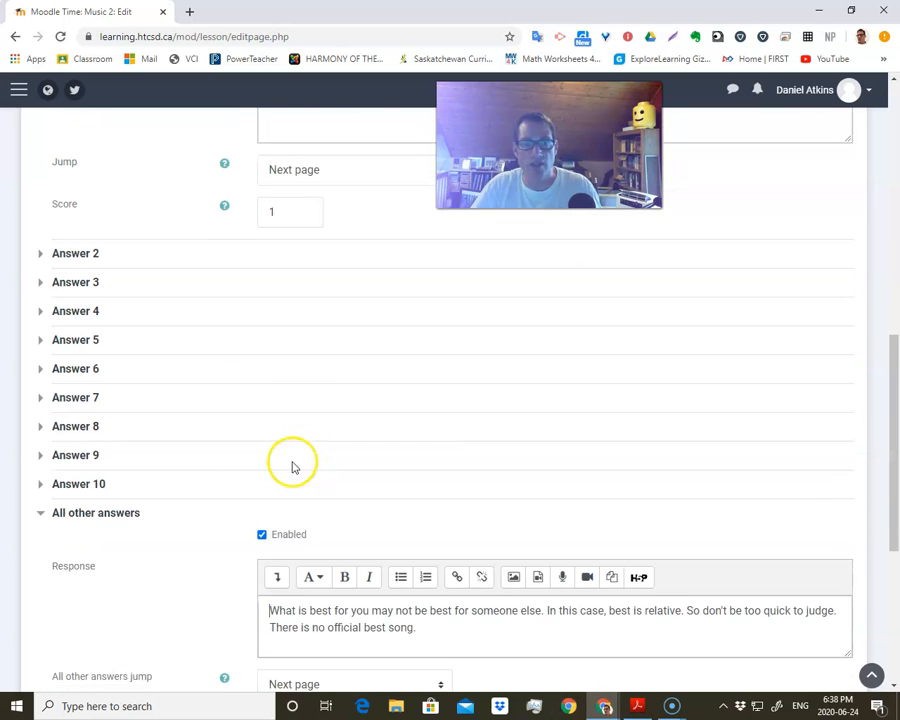
pyautogui.scroll(-1, 256, 615)
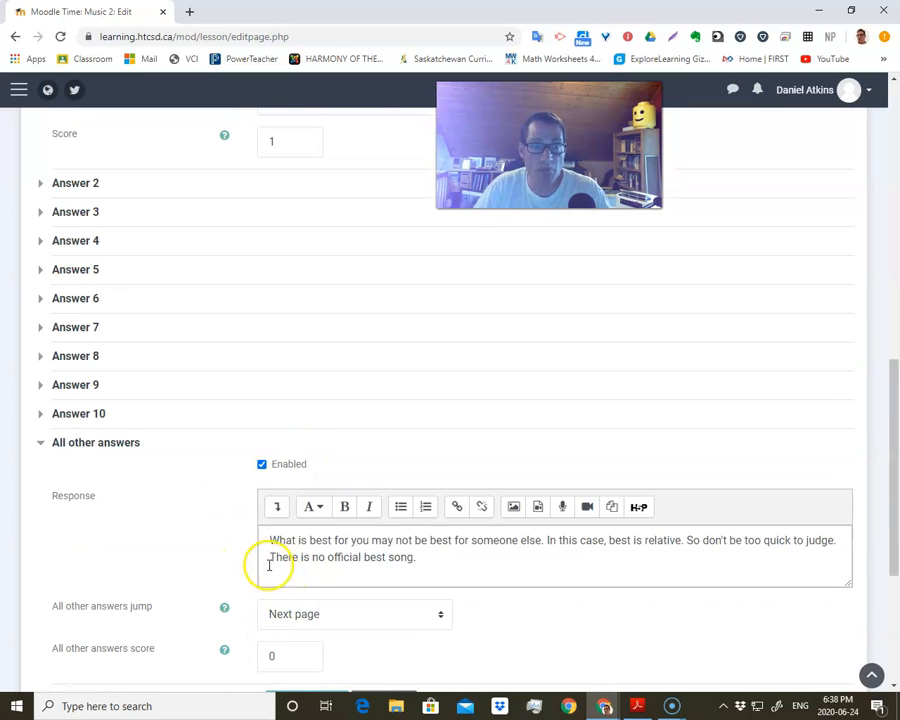
pyautogui.scroll(3, 250, 520)
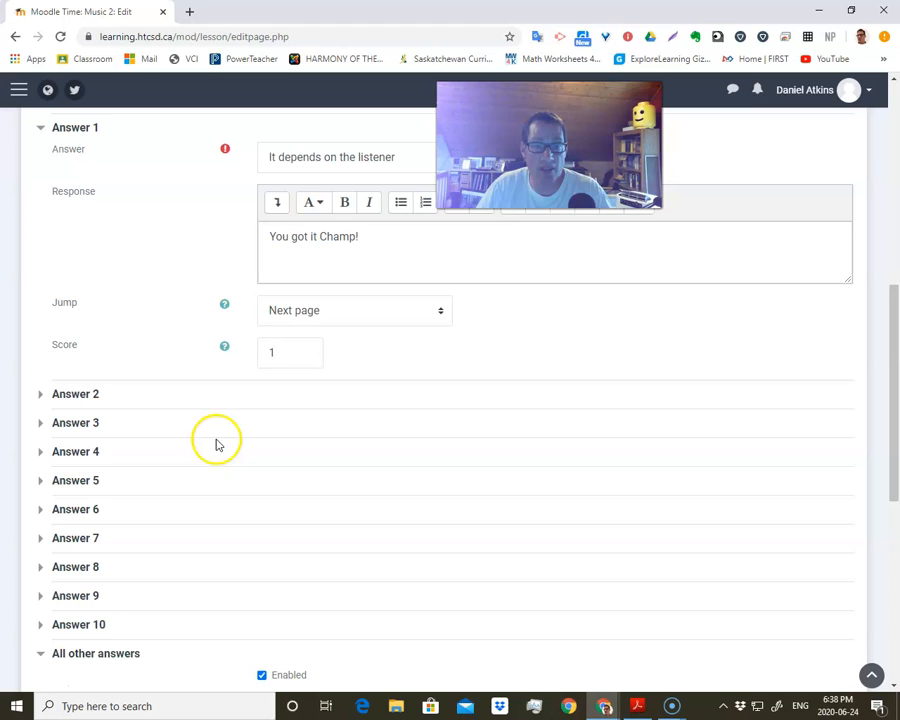
pyautogui.click(66, 392)
pyautogui.click(316, 422)
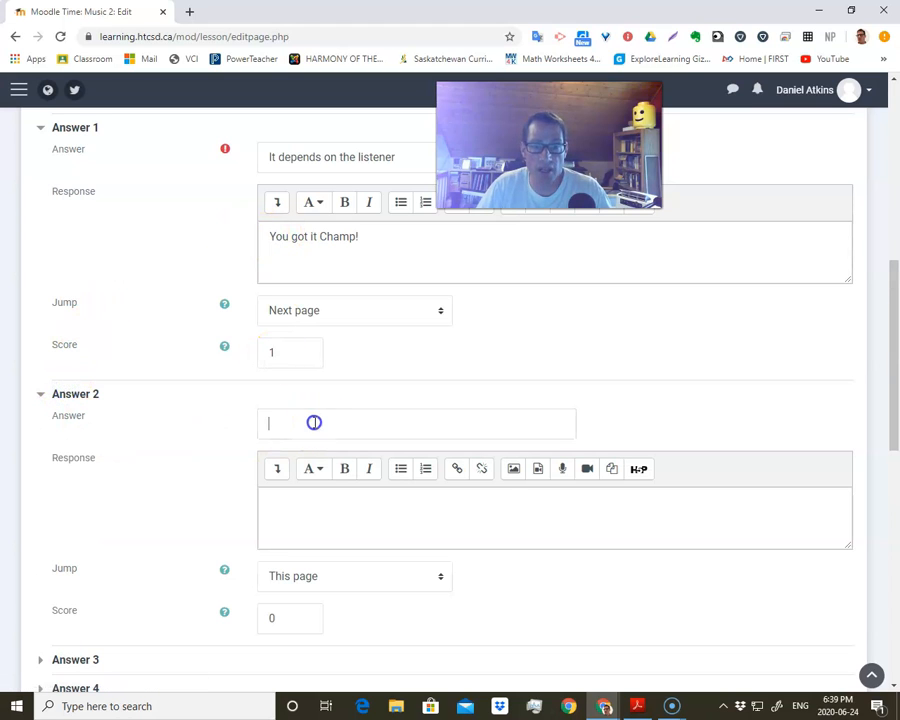
pyautogui.click(296, 618)
pyautogui.scroll(-8, 294, 632)
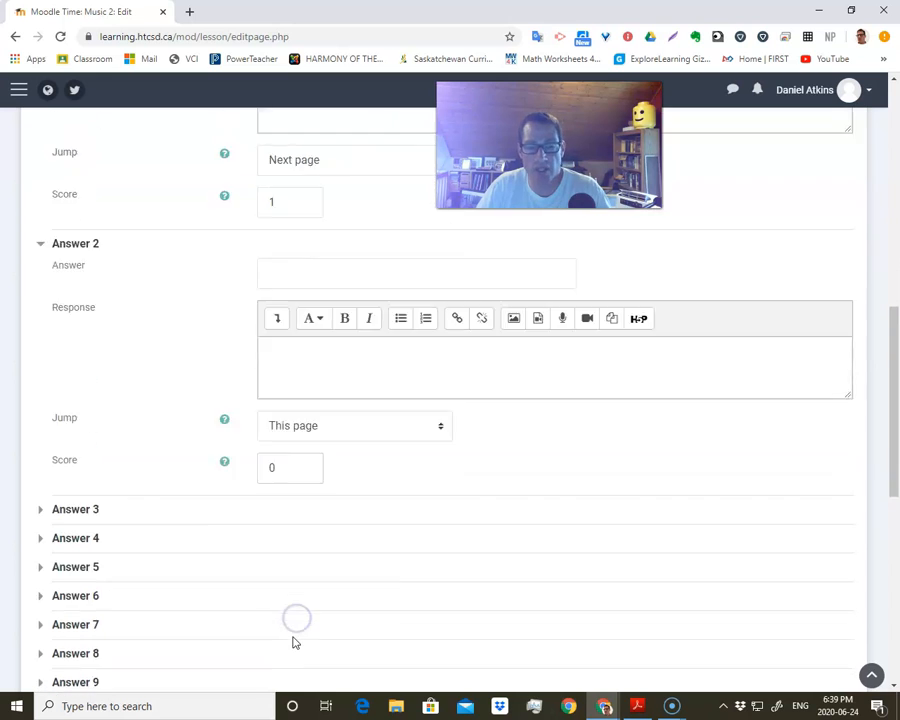
pyautogui.click(316, 592)
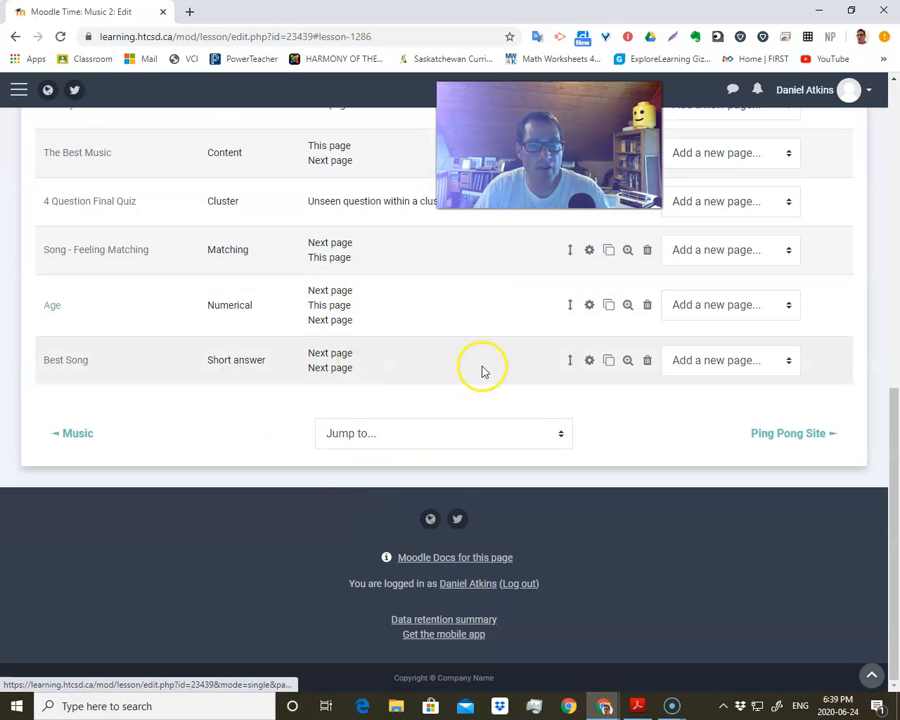
# - Add a new question page of the Essay type after the Best Song page
pyautogui.click(700, 362)
pyautogui.click(704, 452)
pyautogui.click(334, 310)
pyautogui.click(313, 338)
pyautogui.click(317, 354)
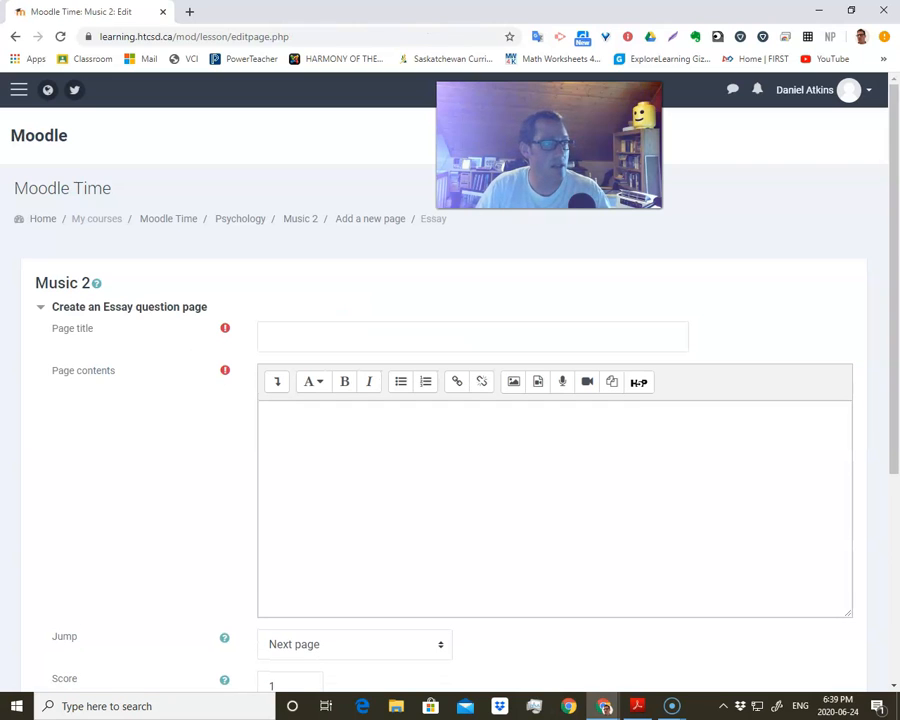
# - Title the essay page "Song Essay" and enter "Write me the lyrics to a song you've just created." as its page contents
pyautogui.click(604, 706)
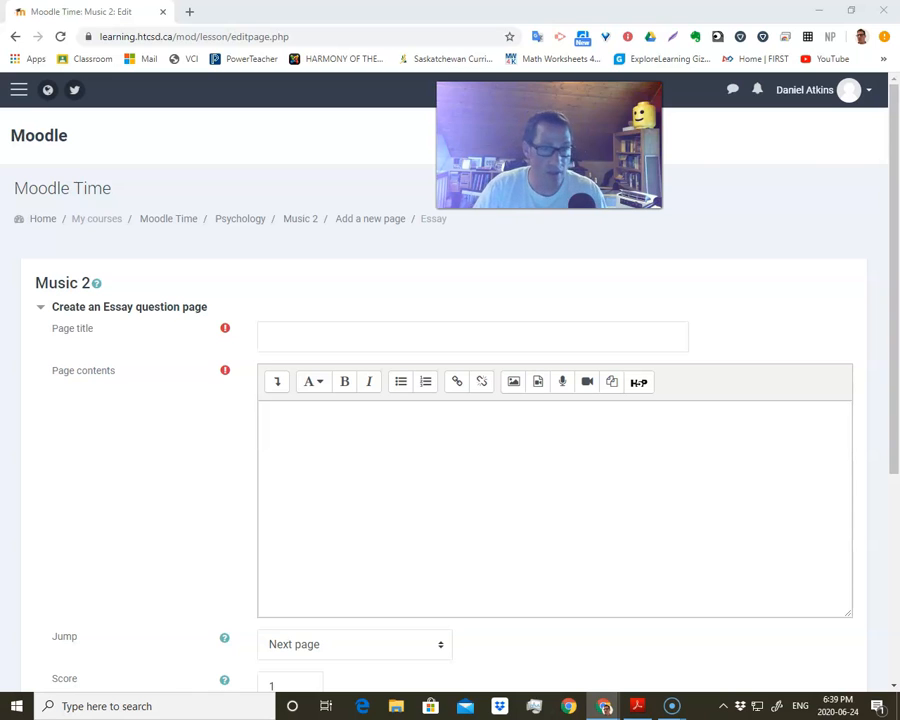
pyautogui.click(279, 340)
pyautogui.write('Song Essay')
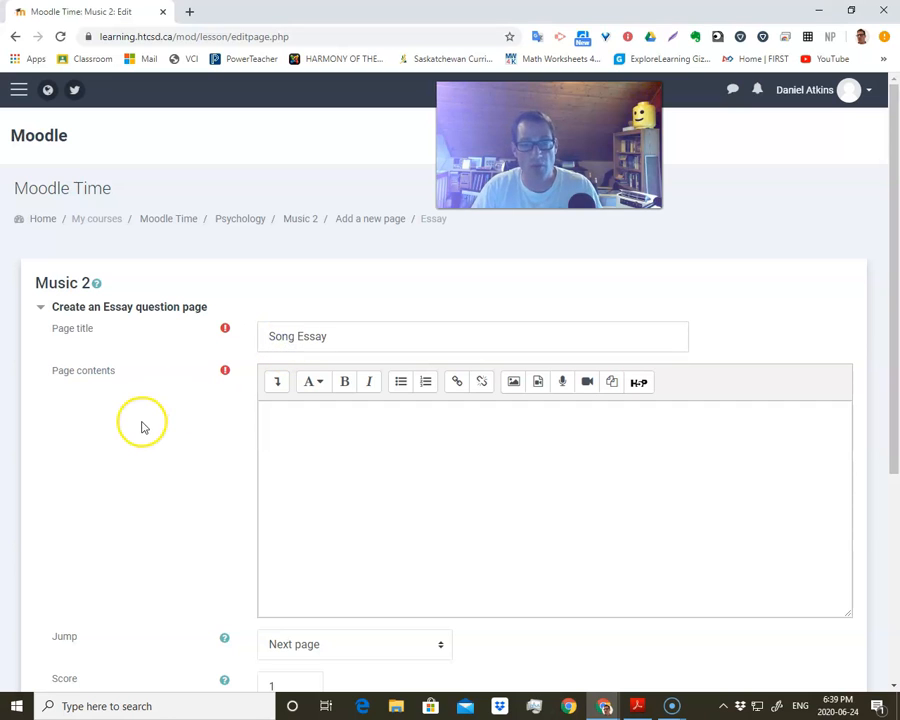
pyautogui.click(324, 431)
pyautogui.write("Write me the lyrics to a song you've just created.")
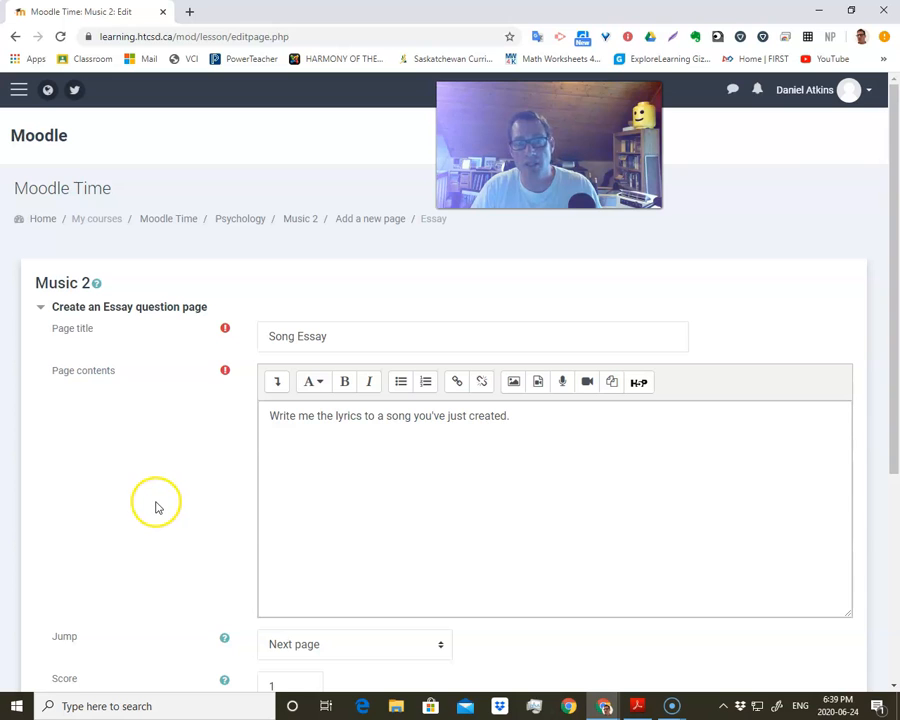
pyautogui.click(288, 490)
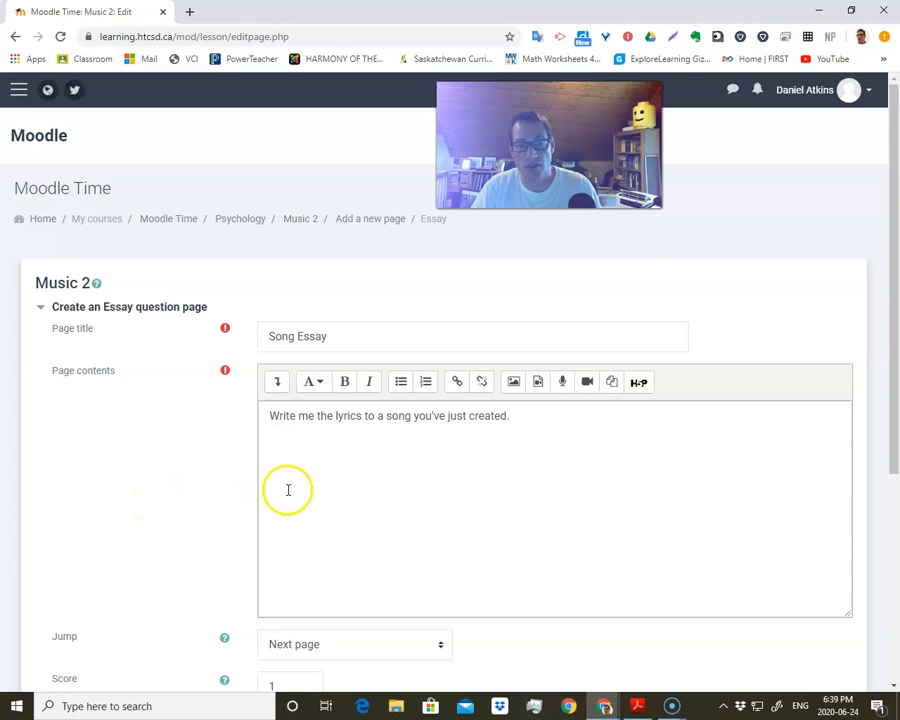
# - Set the Song Essay page's score to 5 and save the page
pyautogui.scroll(-1, 288, 490)
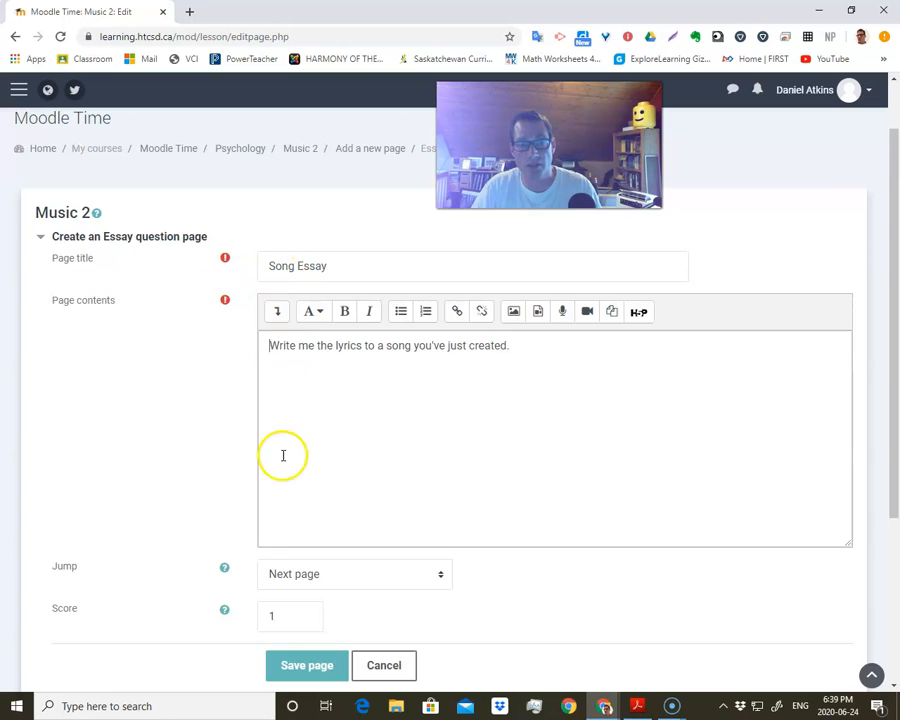
pyautogui.scroll(-3, 283, 455)
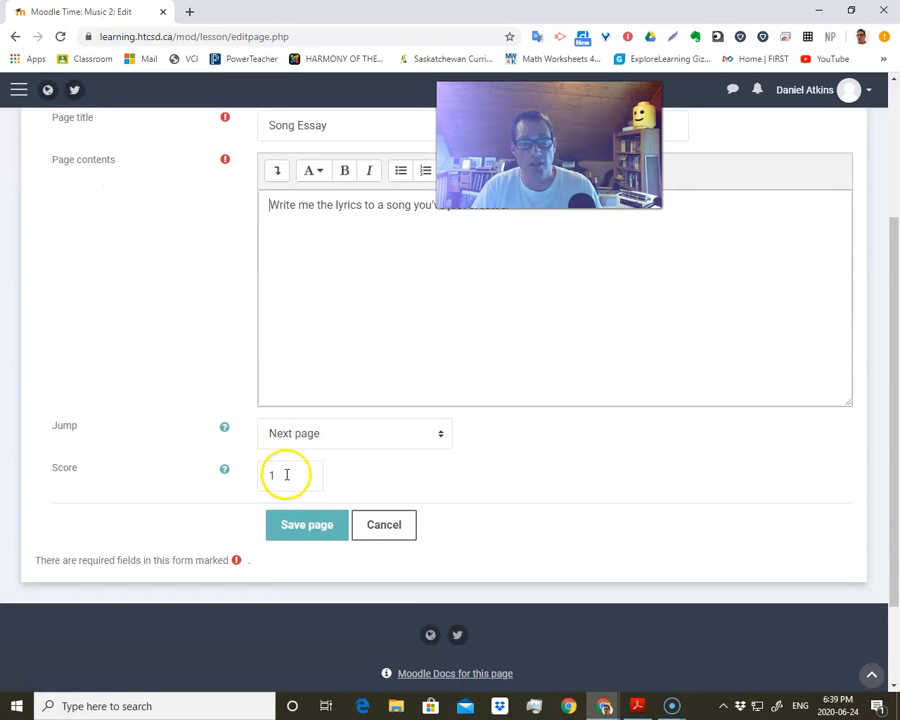
pyautogui.moveTo(287, 475); pyautogui.dragTo(261, 484)
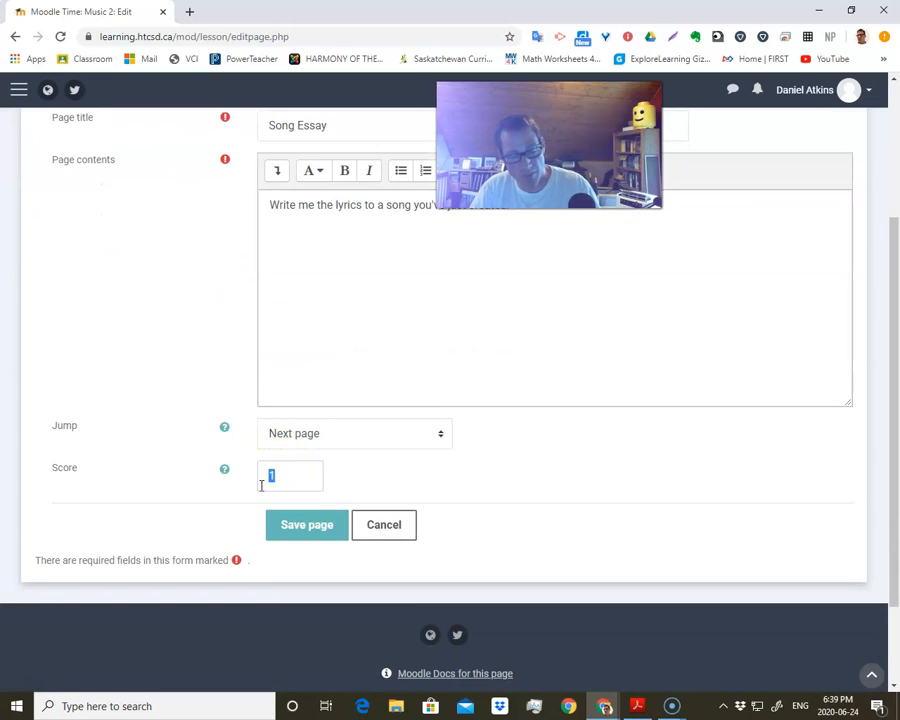
pyautogui.write('5')
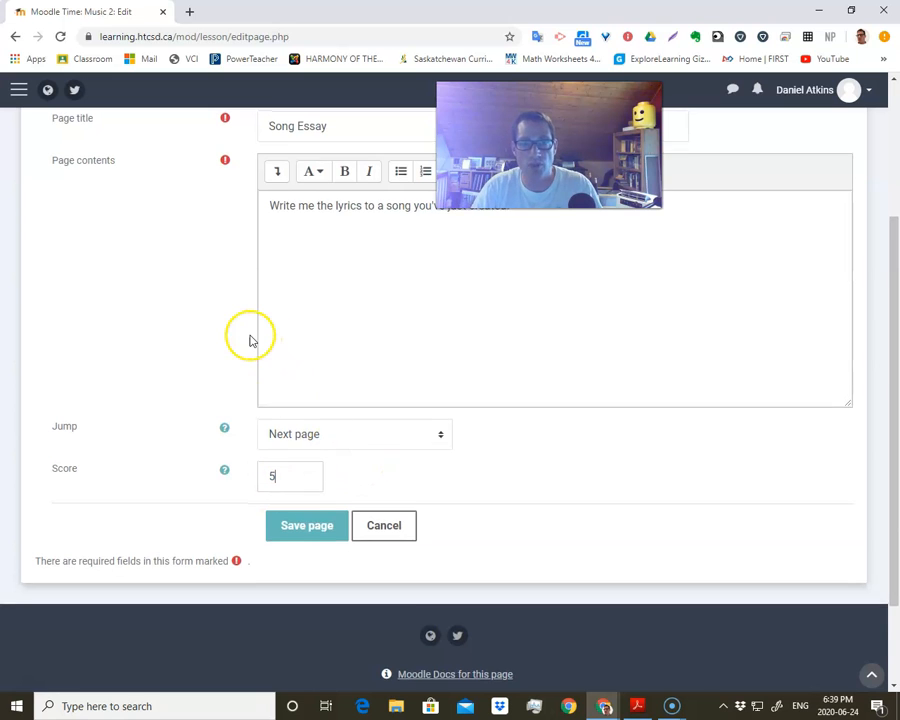
pyautogui.scroll(1, 248, 338)
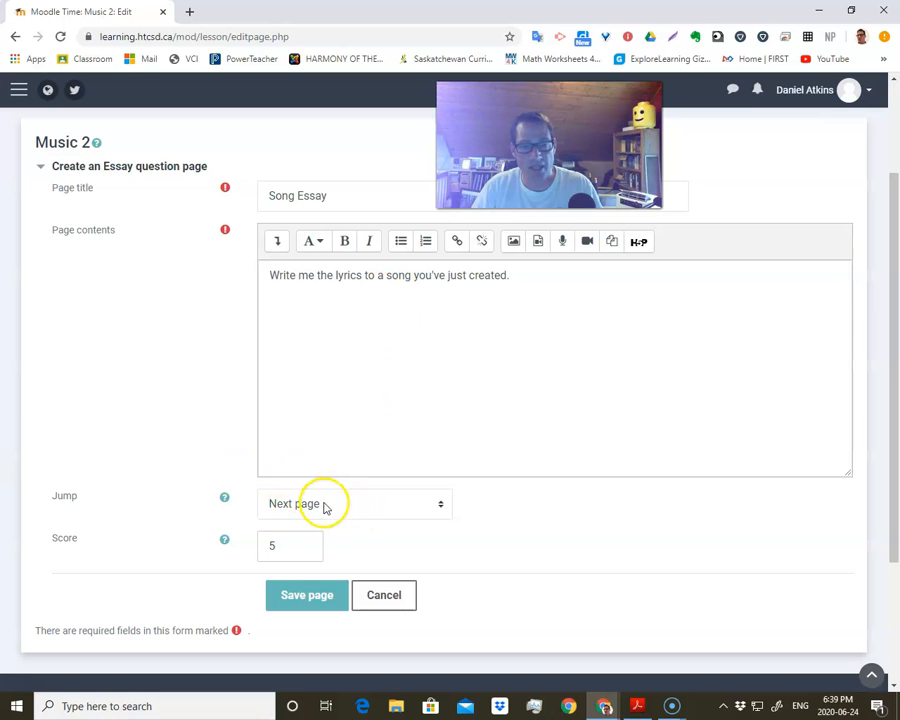
pyautogui.scroll(-3, 363, 434)
pyautogui.click(301, 466)
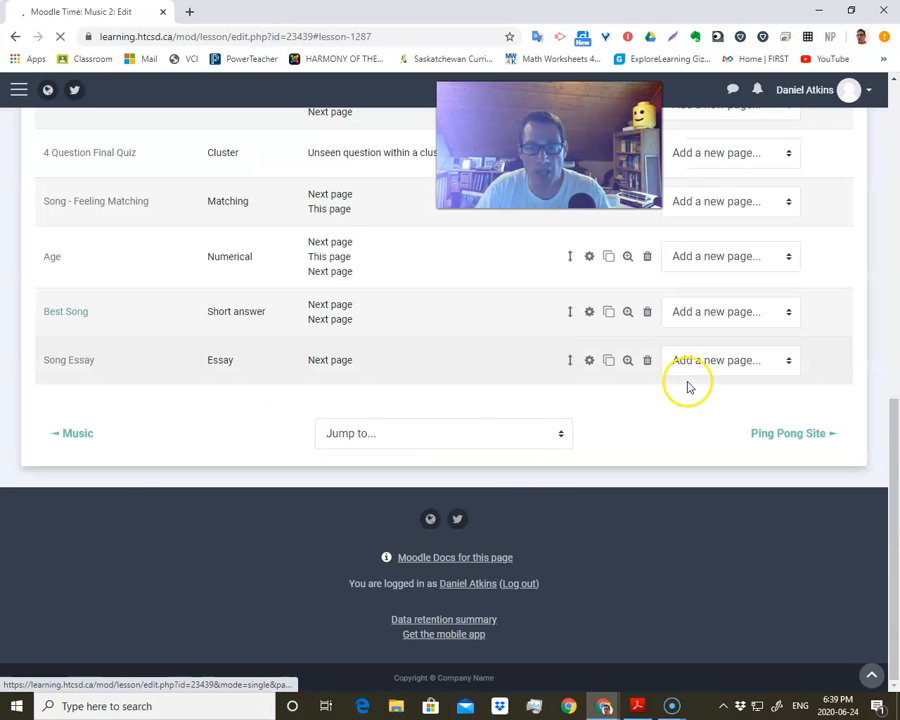
# - Add an end of cluster after the Song Essay page to close the 4 Question Final Quiz cluster
pyautogui.scroll(1, 288, 368)
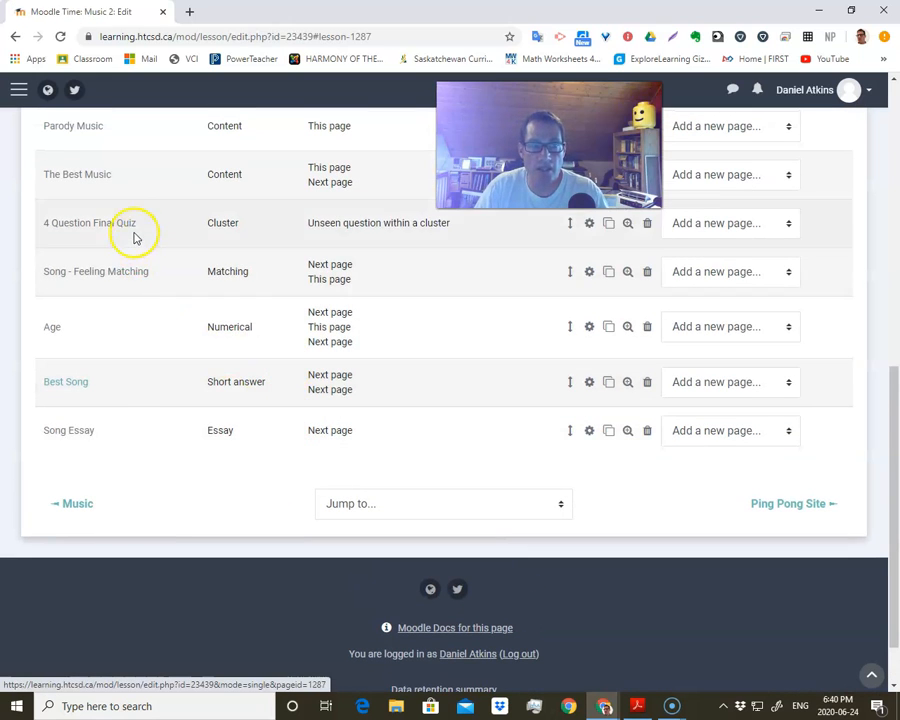
pyautogui.click(745, 430)
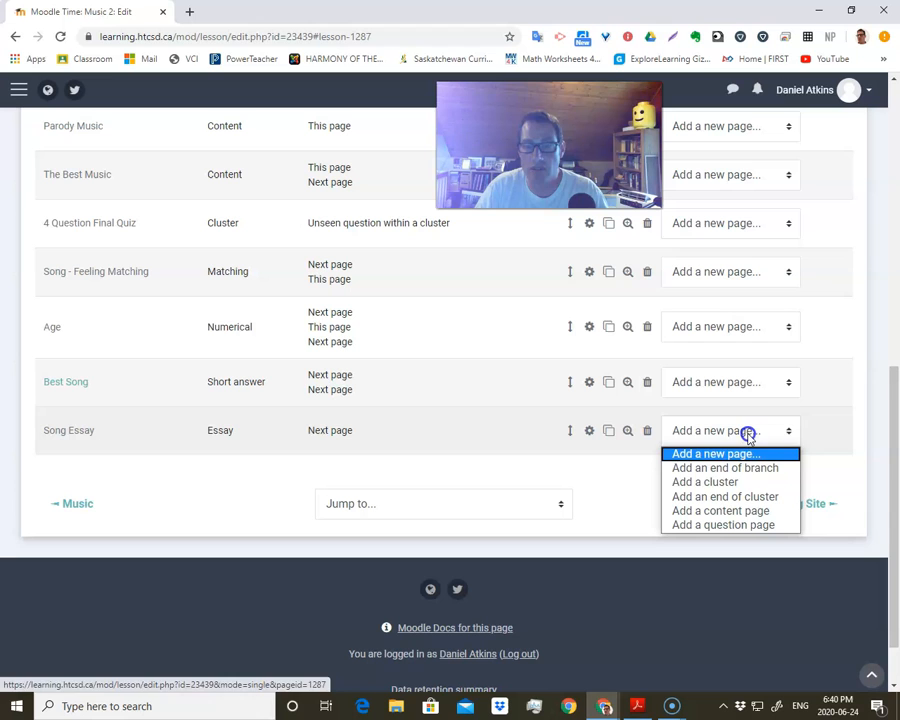
pyautogui.click(722, 496)
pyautogui.scroll(-10, 400, 406)
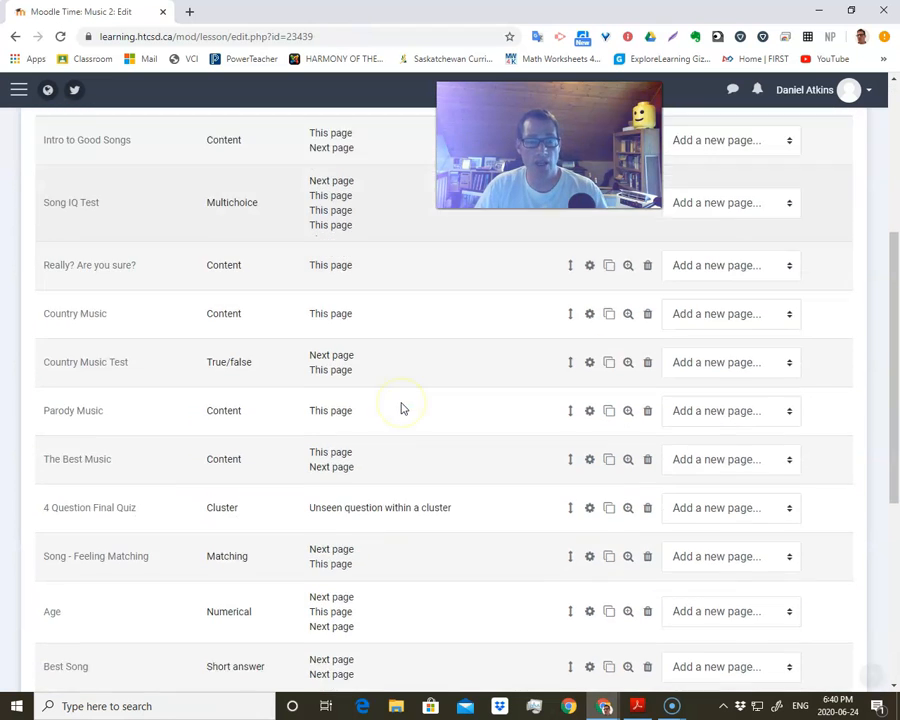
pyautogui.scroll(-1, 400, 408)
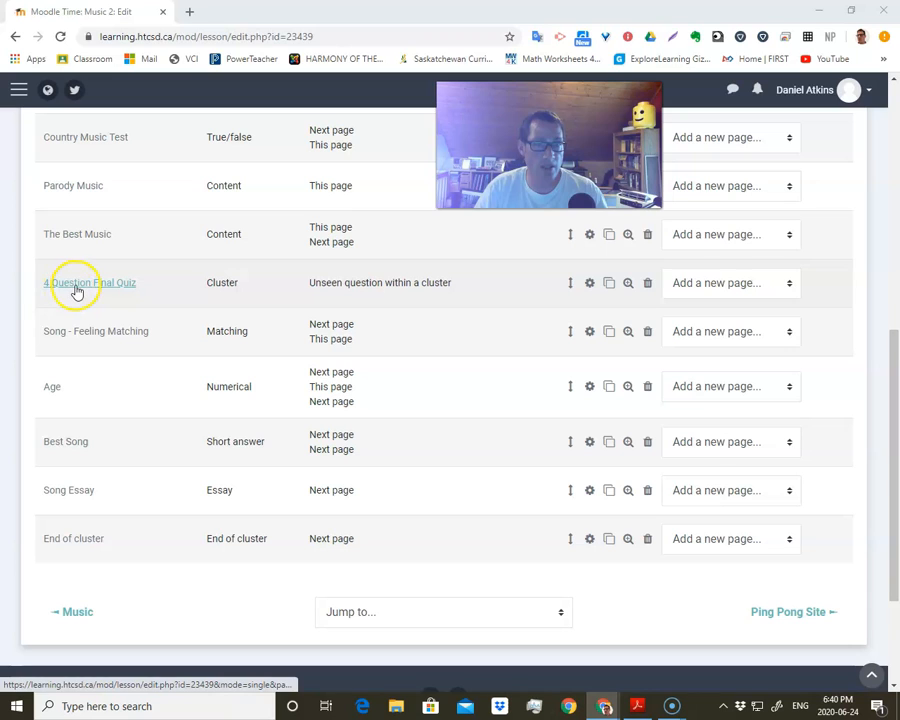
pyautogui.click(116, 289)
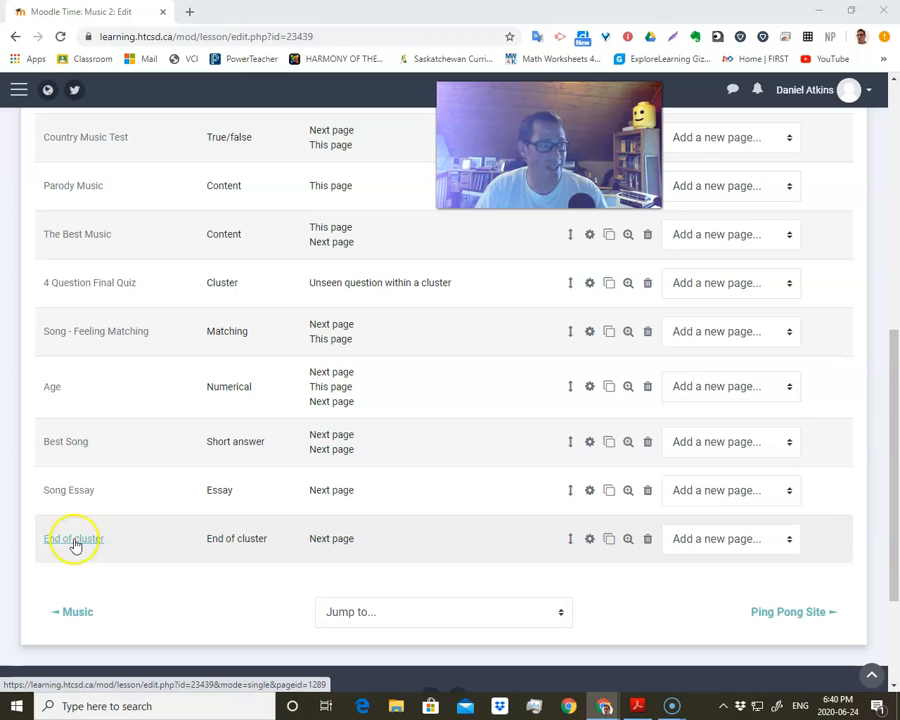
# - Rename the end of cluster page as "End of Final Quiz" and save it
pyautogui.click(592, 542)
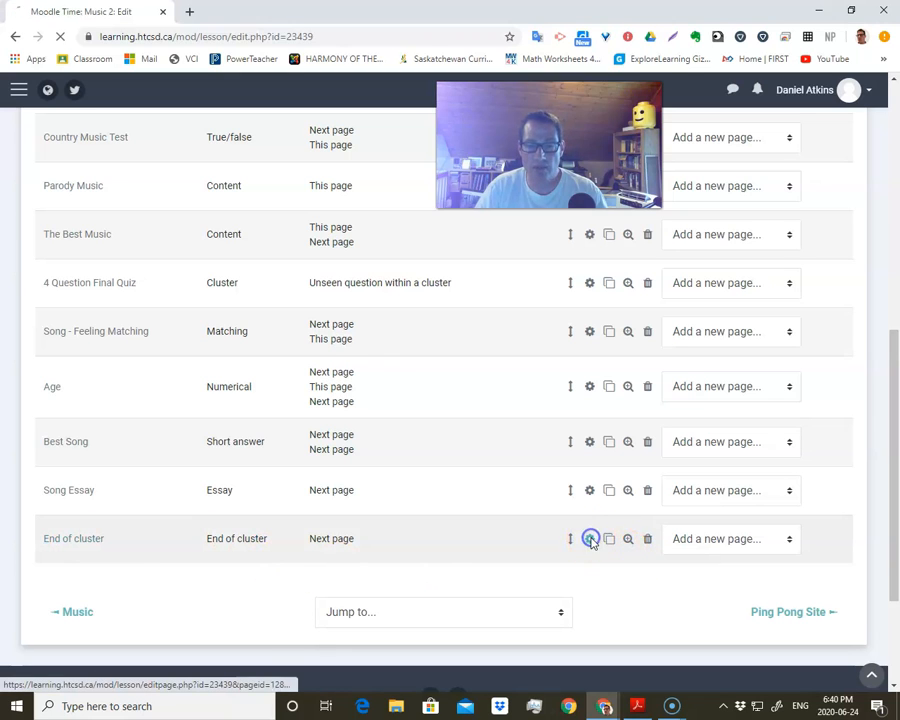
pyautogui.moveTo(354, 330); pyautogui.dragTo(306, 342)
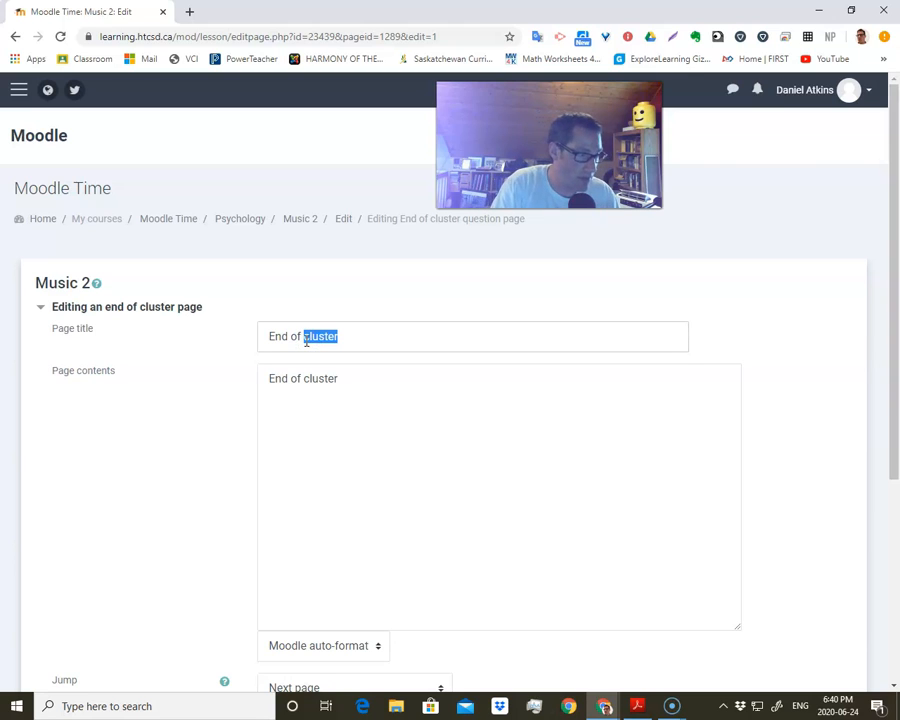
pyautogui.write('Fina')
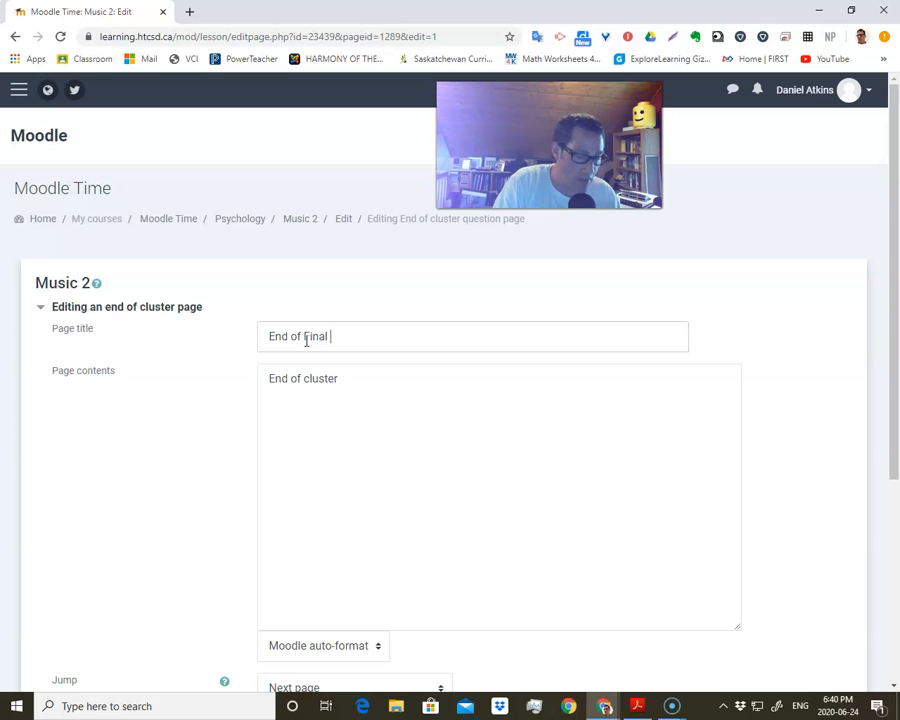
pyautogui.write('l Quiz')
pyautogui.click(310, 462)
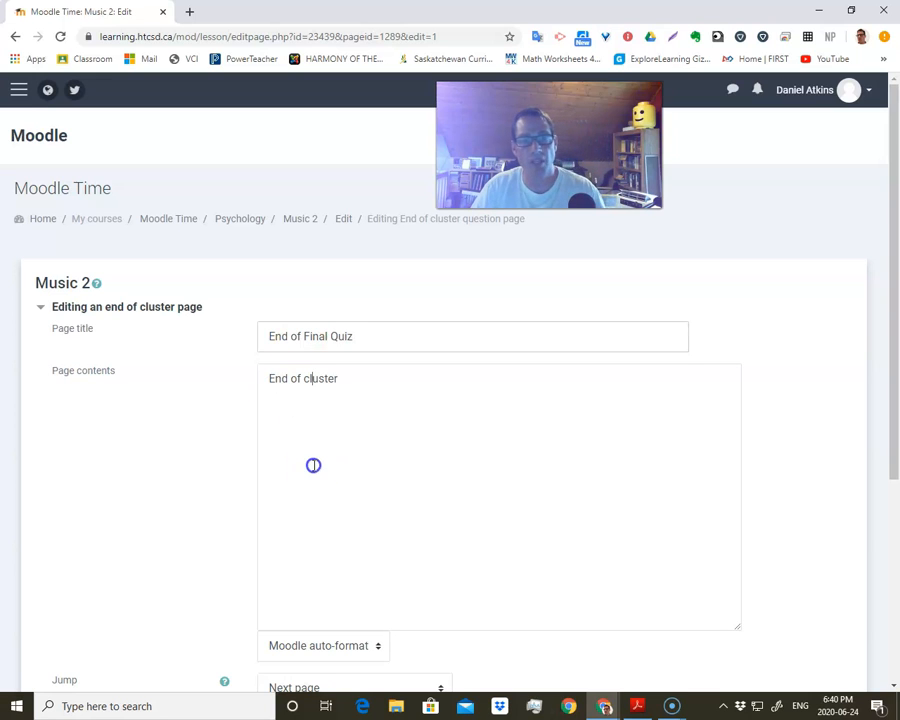
pyautogui.scroll(-2, 314, 465)
pyautogui.click(310, 530)
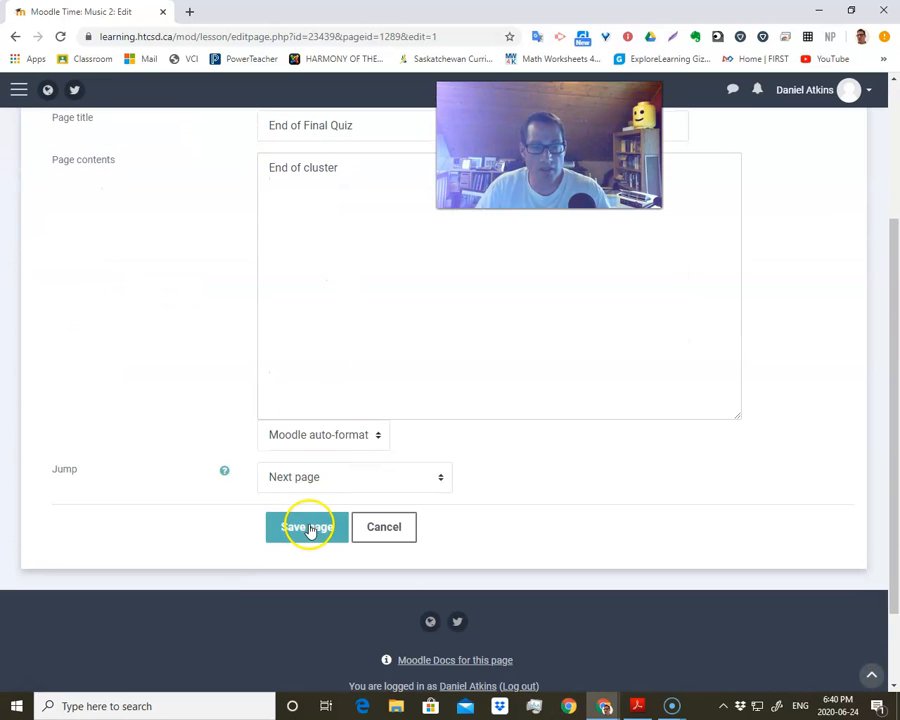
# - Switch to Music Lesson Flowchart.pdf in Adobe Acrobat Reader to examine the page flow, and move its window clear of the lesson's page list
pyautogui.scroll(3, 751, 383)
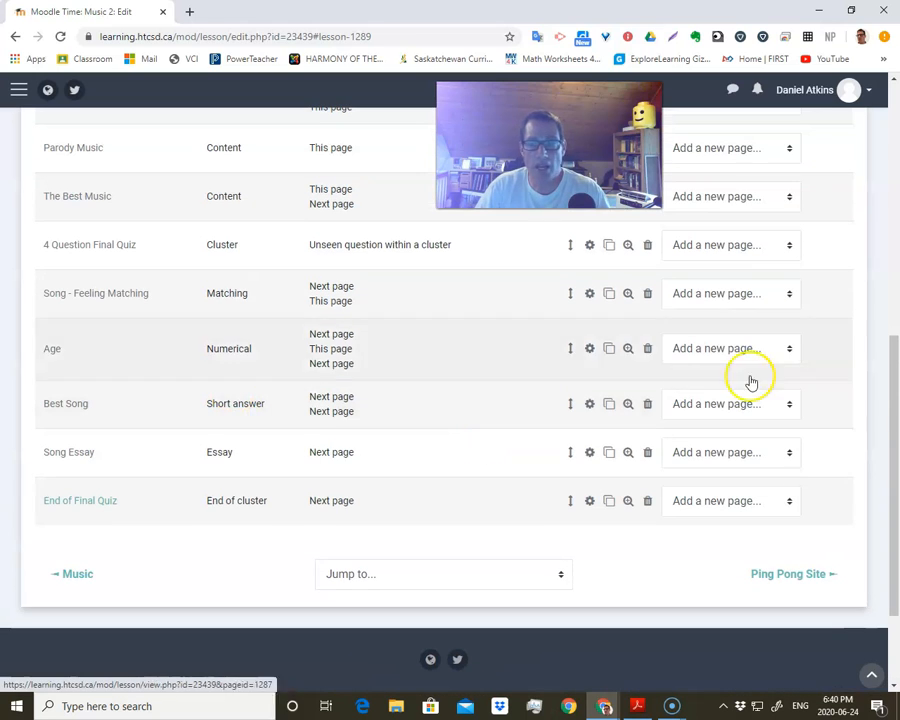
pyautogui.click(637, 706)
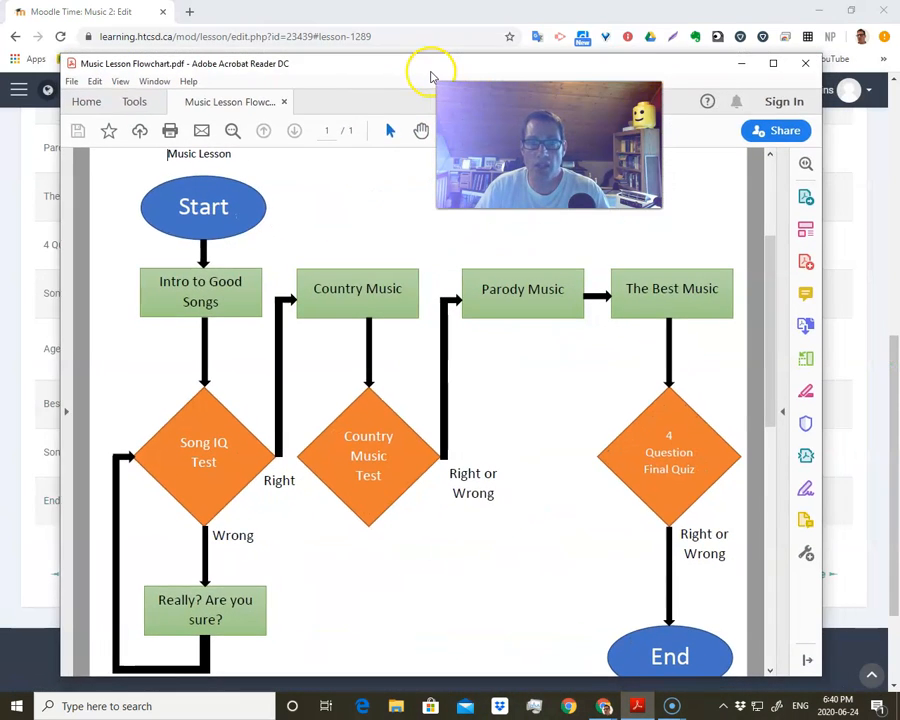
pyautogui.moveTo(432, 75); pyautogui.dragTo(424, 66)
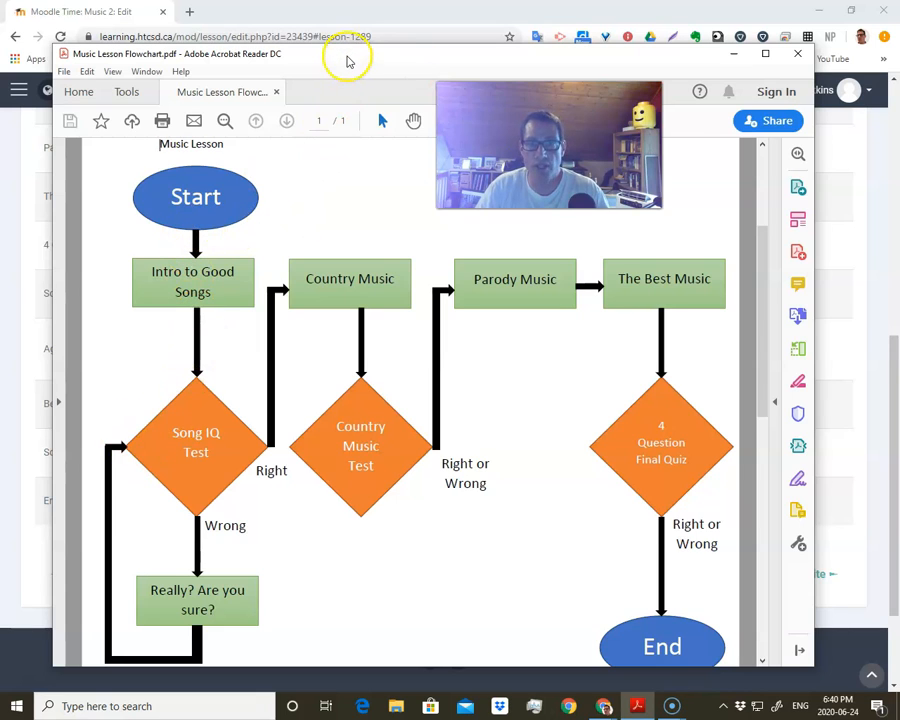
pyautogui.moveTo(340, 60); pyautogui.dragTo(899, 74)
pyautogui.scroll(10, 462, 438)
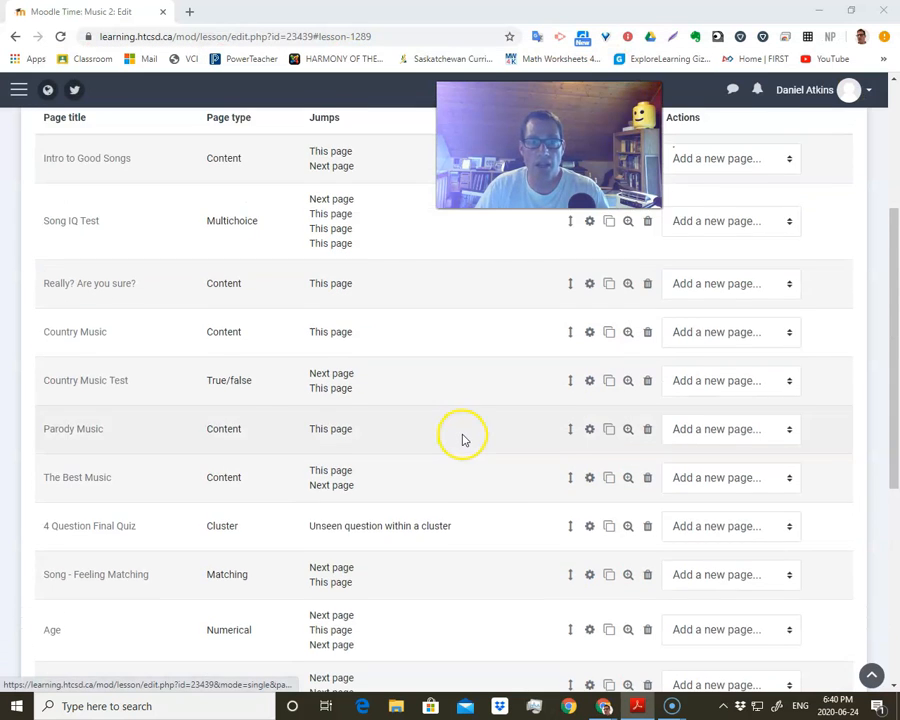
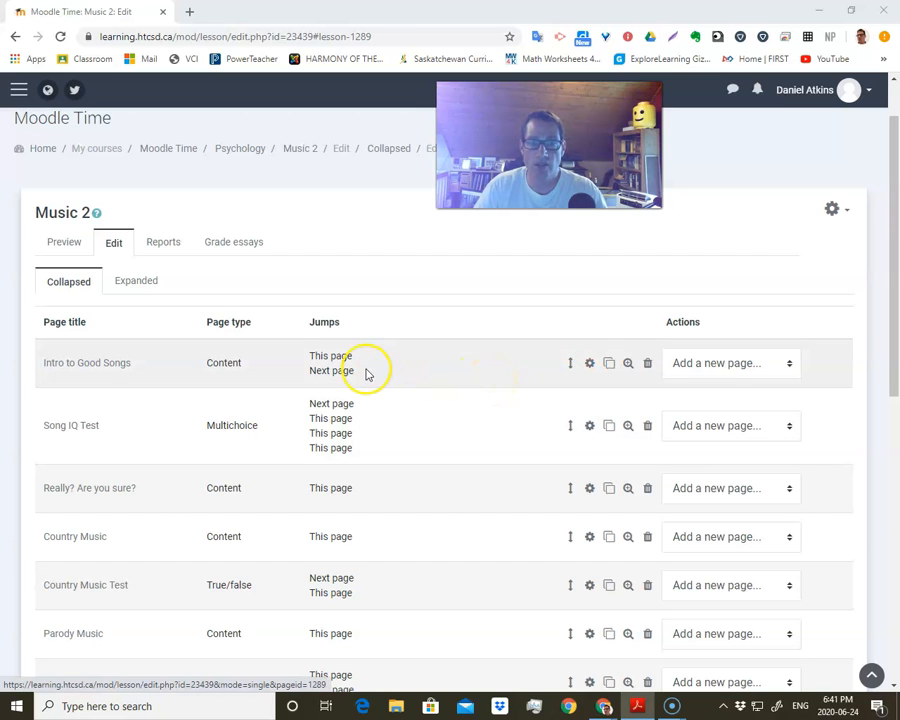
# - Open the Intro to Good Songs page for editing and compare its jump options with the flowchart in Adobe Acrobat Reader
pyautogui.click(589, 364)
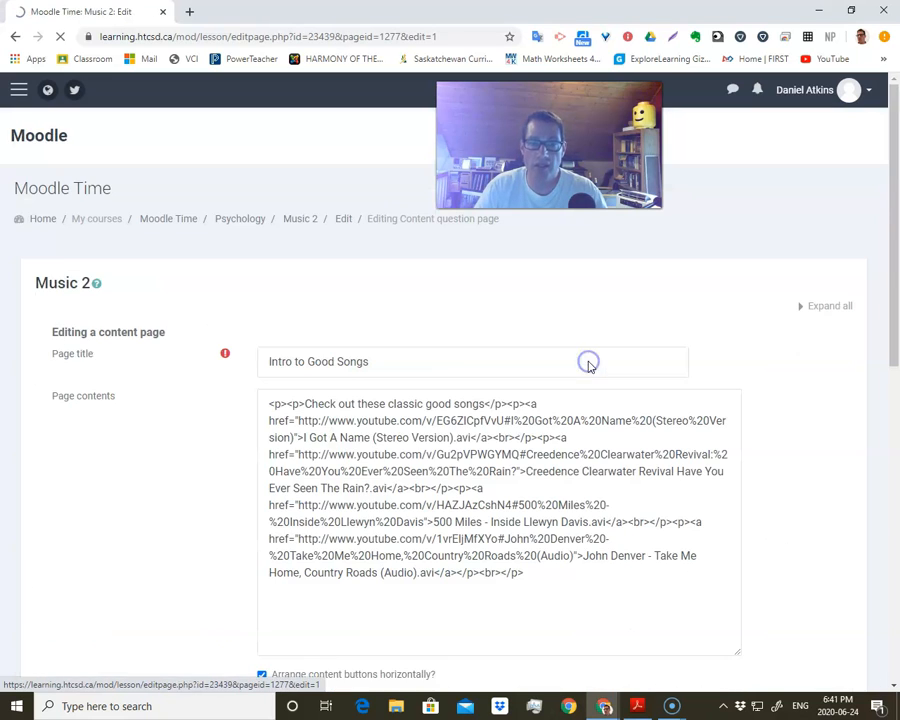
pyautogui.scroll(-3, 368, 393)
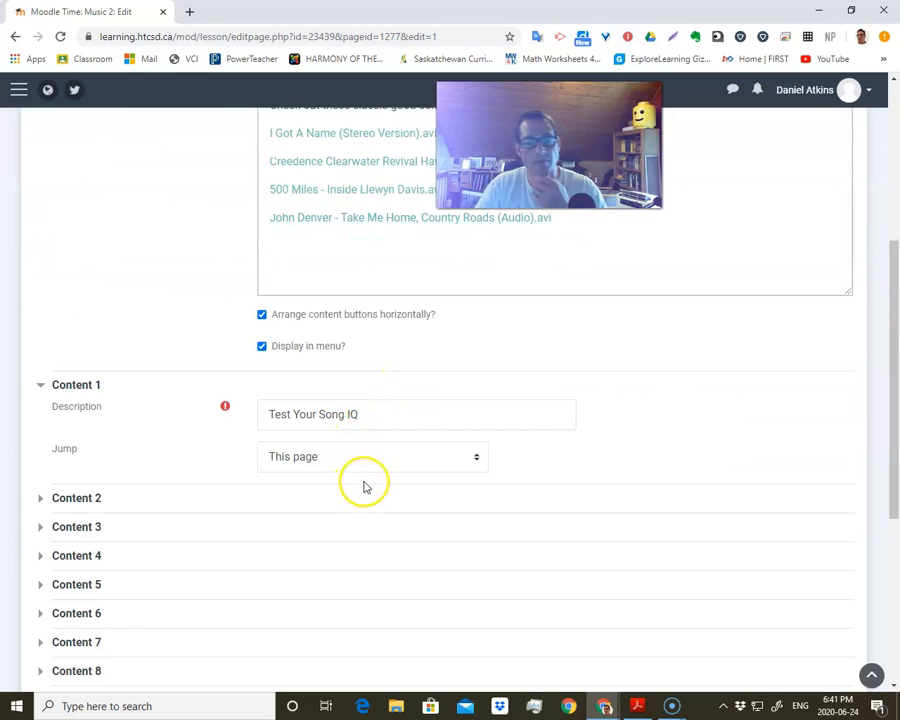
pyautogui.click(376, 460)
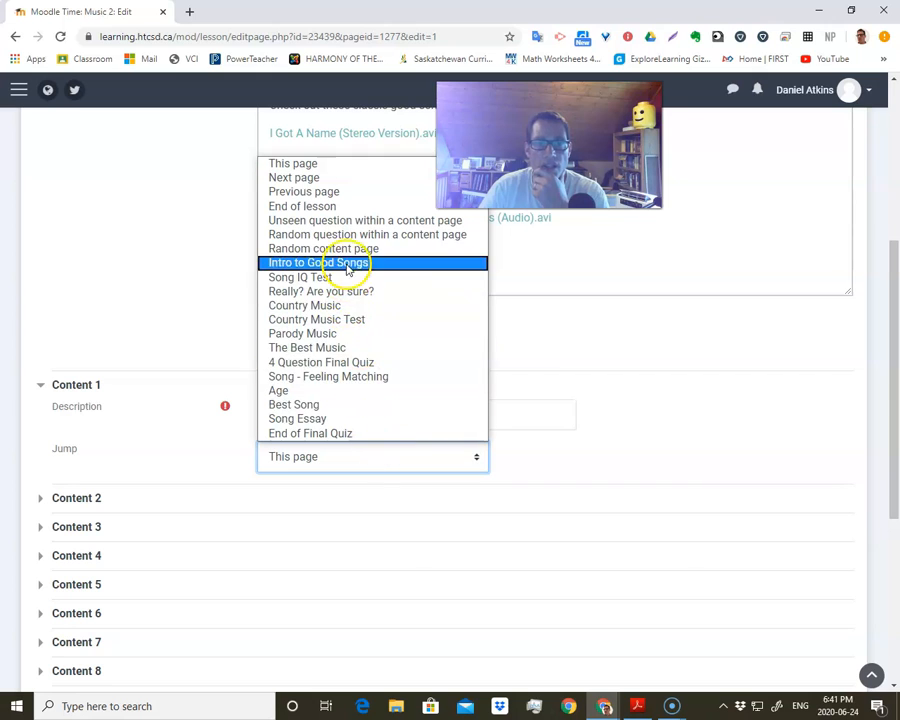
pyautogui.click(520, 378)
pyautogui.scroll(4, 552, 370)
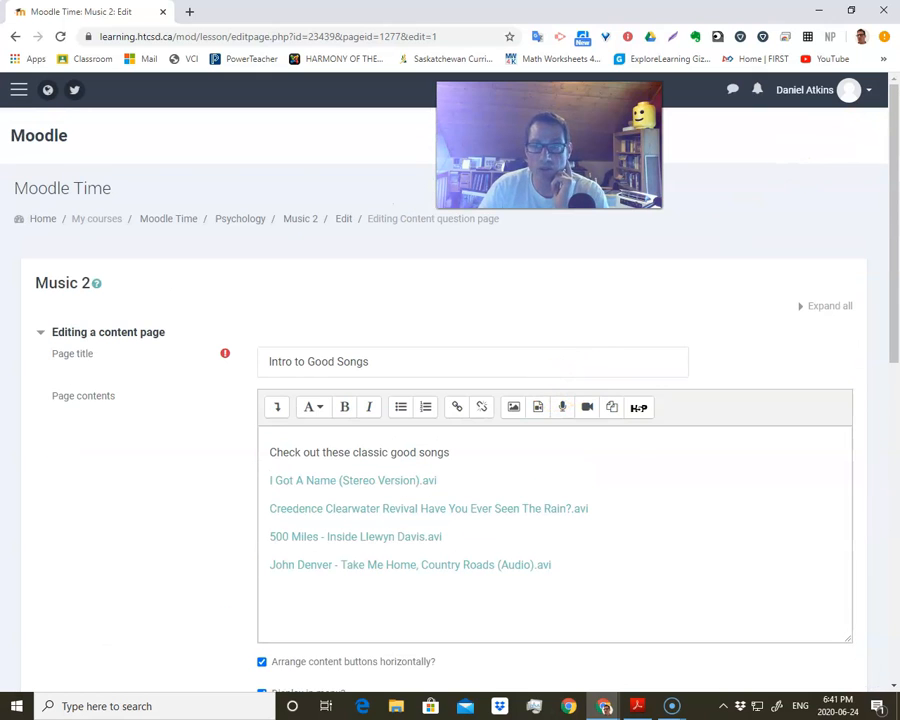
pyautogui.hotkey('alt', 'Tab')
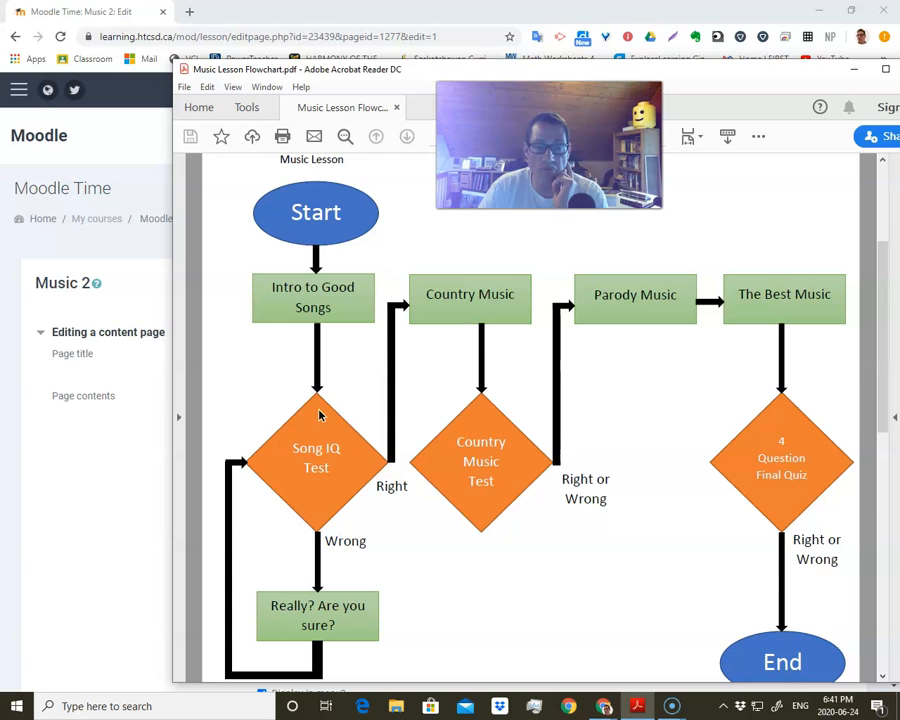
pyautogui.moveTo(334, 75); pyautogui.dragTo(899, 62)
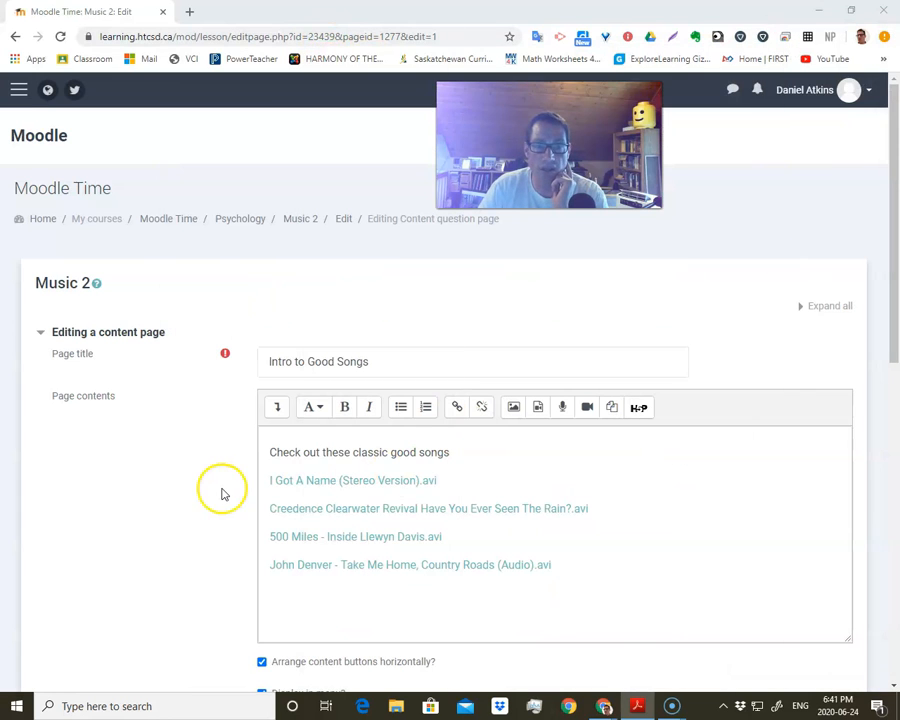
# - Set the jump of the "Test Your Song IQ" content button to Song IQ Test and save the page
pyautogui.scroll(-5, 221, 492)
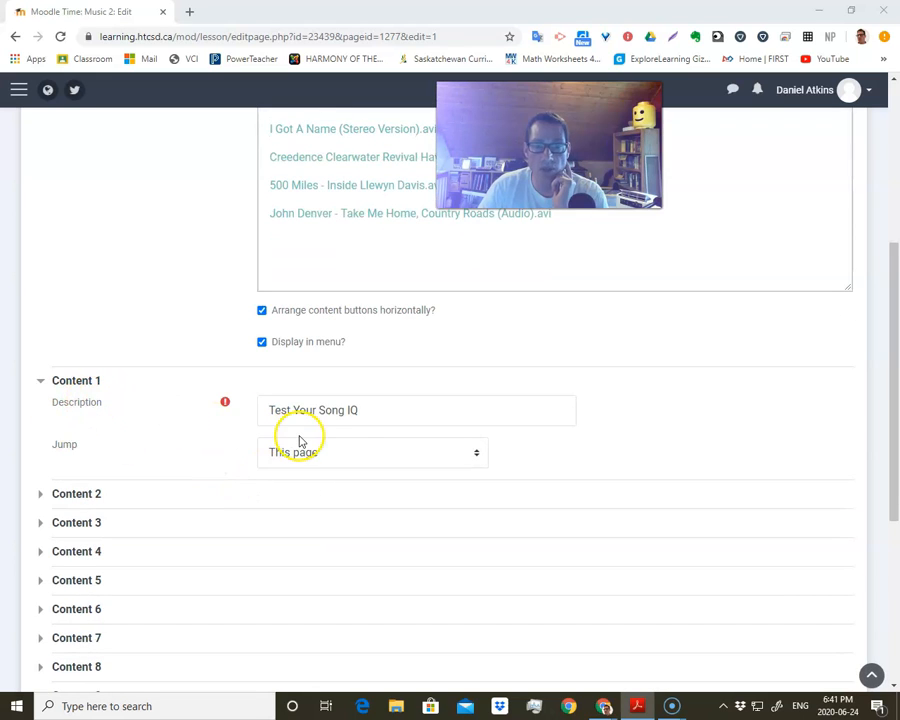
pyautogui.click(438, 456)
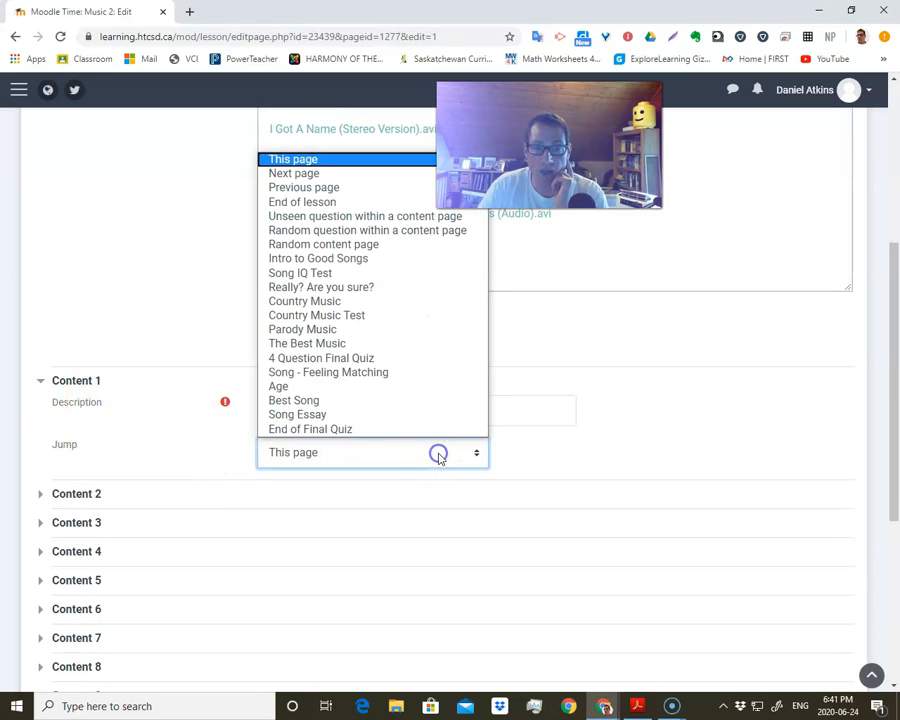
pyautogui.click(339, 278)
pyautogui.hotkey('alt', 'Tab')
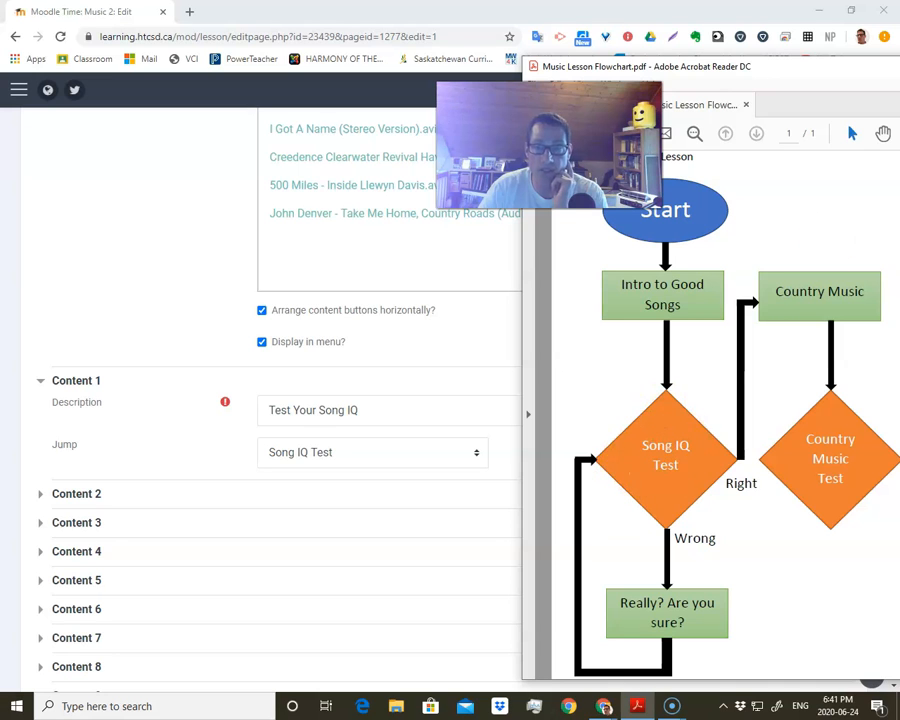
pyautogui.hotkey('alt', 'Tab')
pyautogui.scroll(-5, 496, 372)
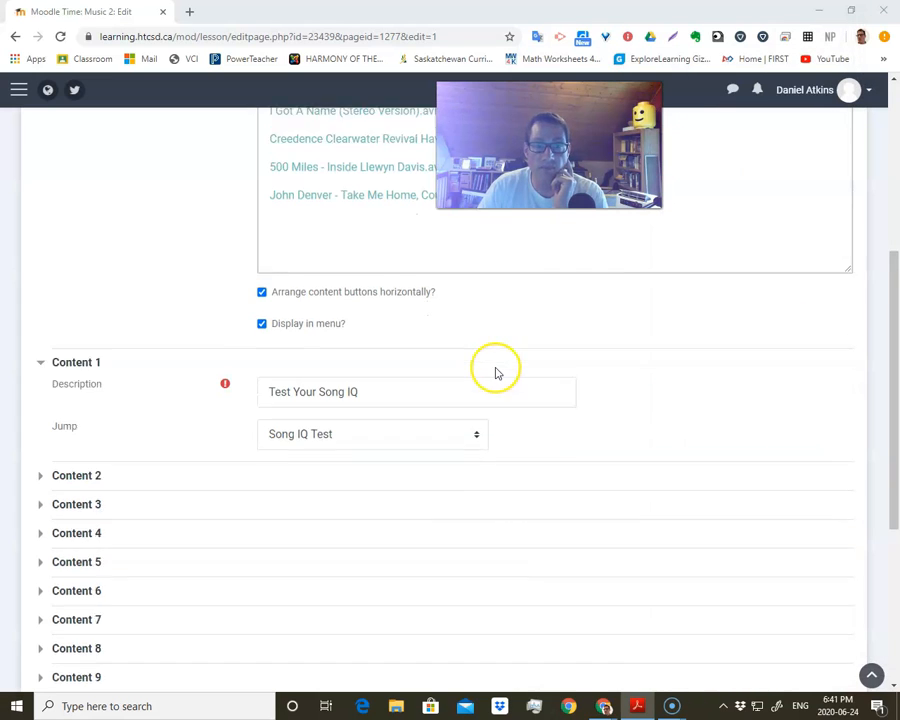
pyautogui.click(316, 482)
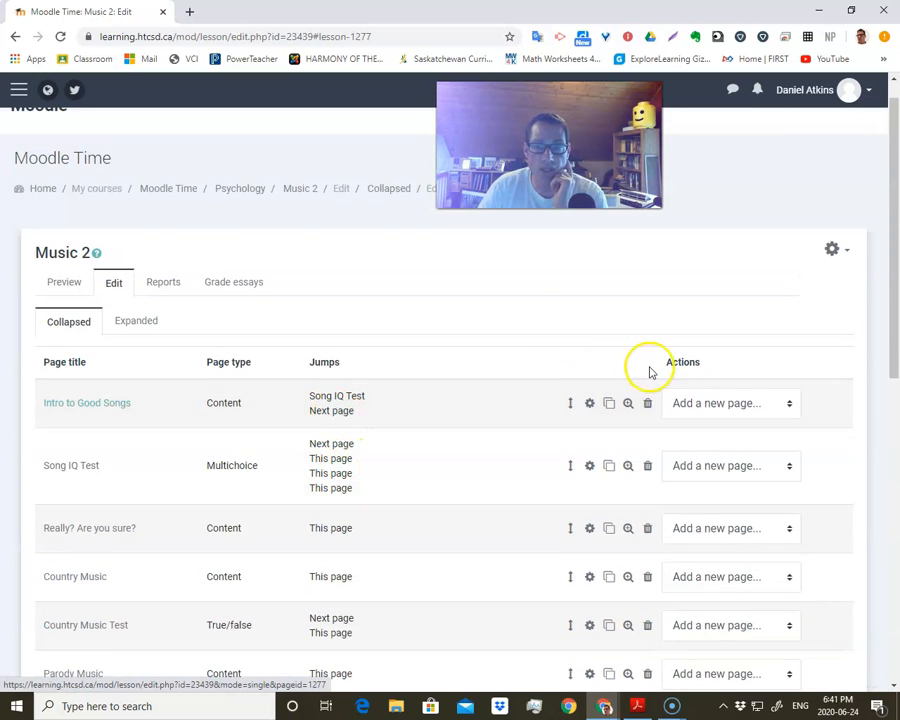
# - Set the jump of Intro to Good Songs' "I quit! Songs are too difficult." button to End of lesson and save the page
pyautogui.click(590, 403)
pyautogui.scroll(-10, 310, 435)
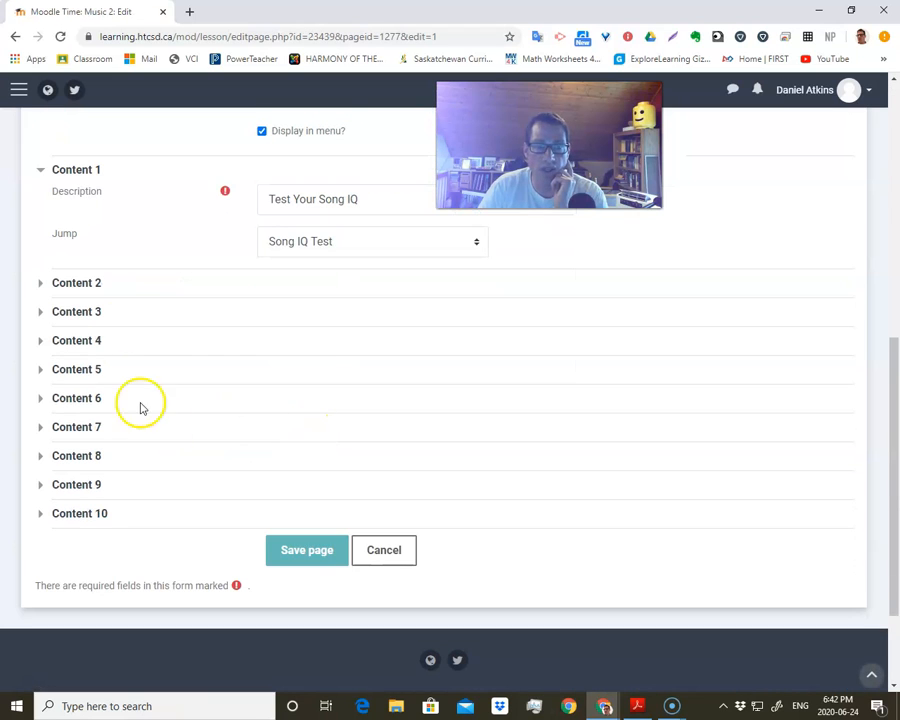
pyautogui.click(52, 284)
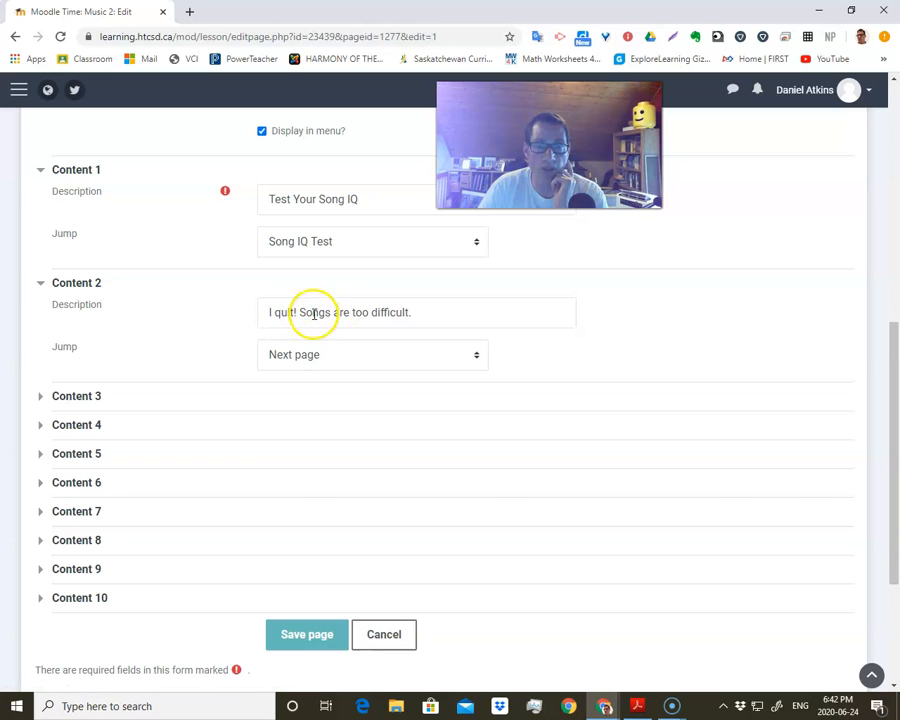
pyautogui.click(360, 360)
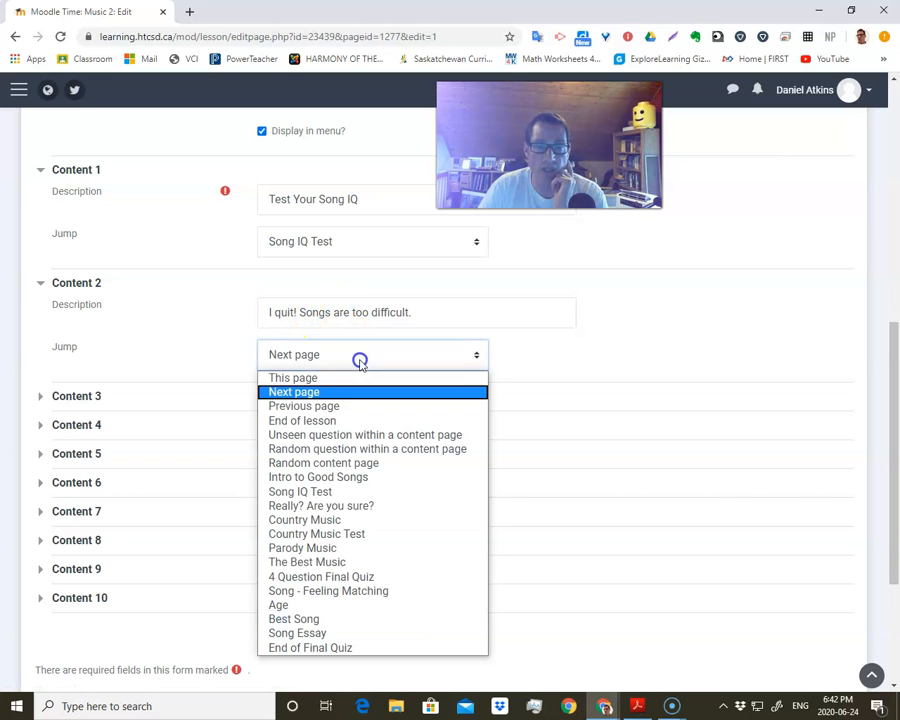
pyautogui.click(345, 421)
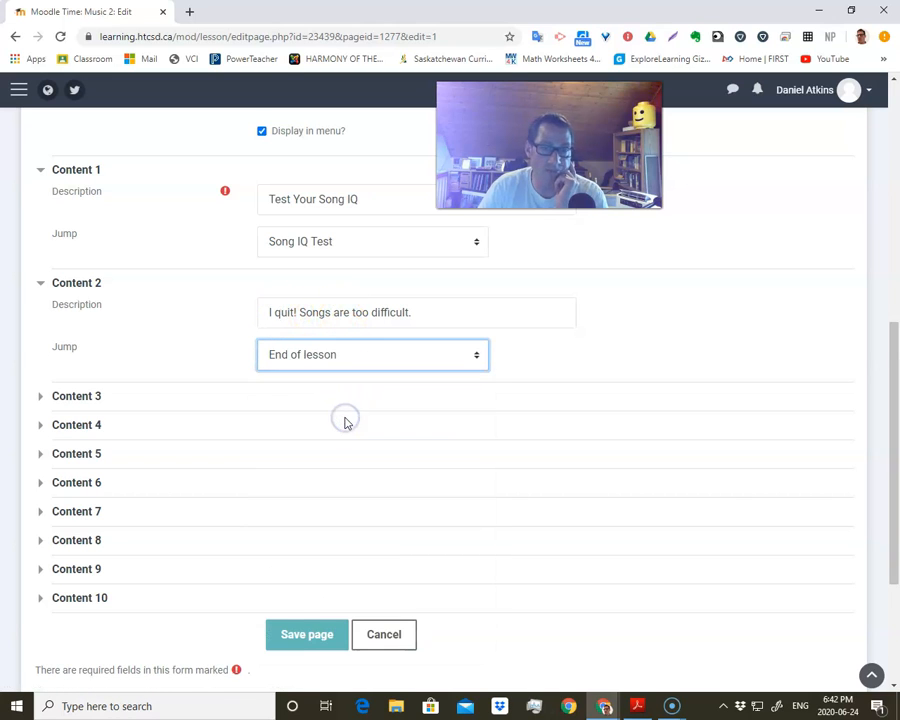
pyautogui.click(292, 636)
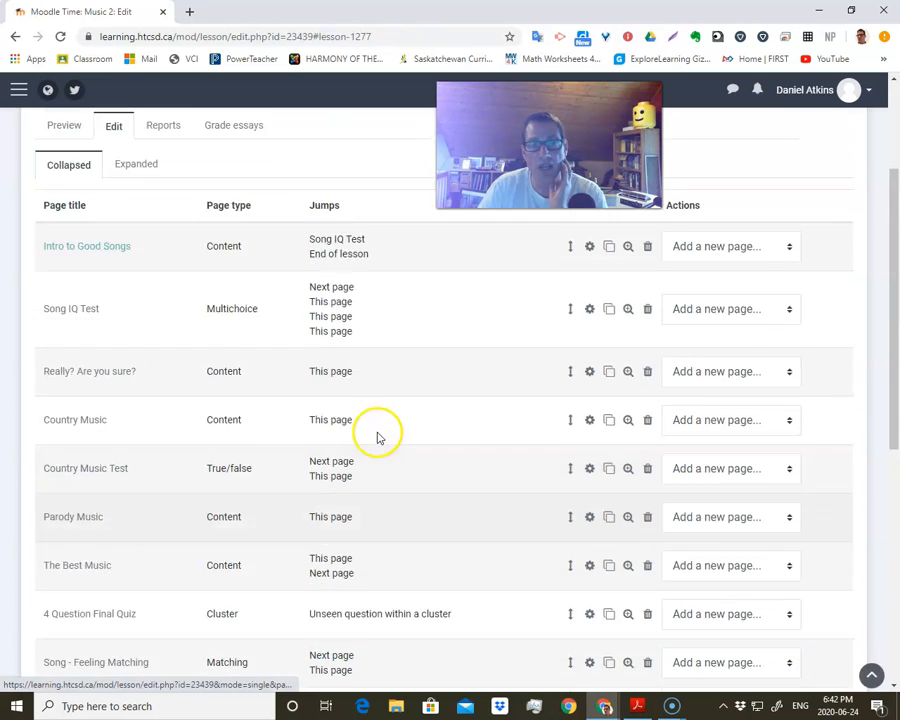
pyautogui.scroll(2, 378, 437)
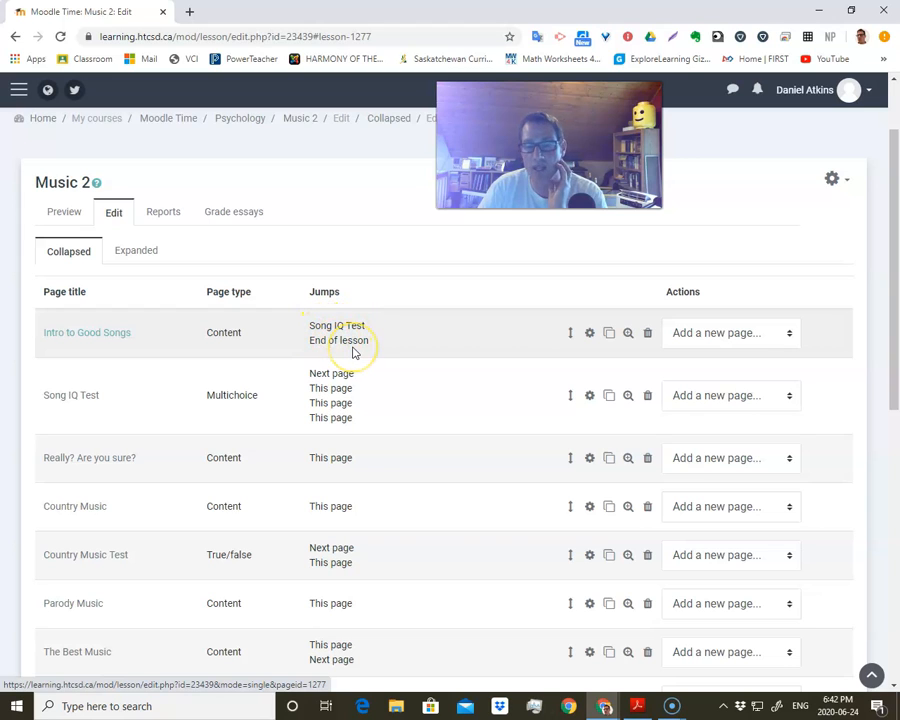
# - Open the Song IQ Test page for editing, consult the flowchart PDF, and set Answer 1's jump to Country Music
pyautogui.click(591, 398)
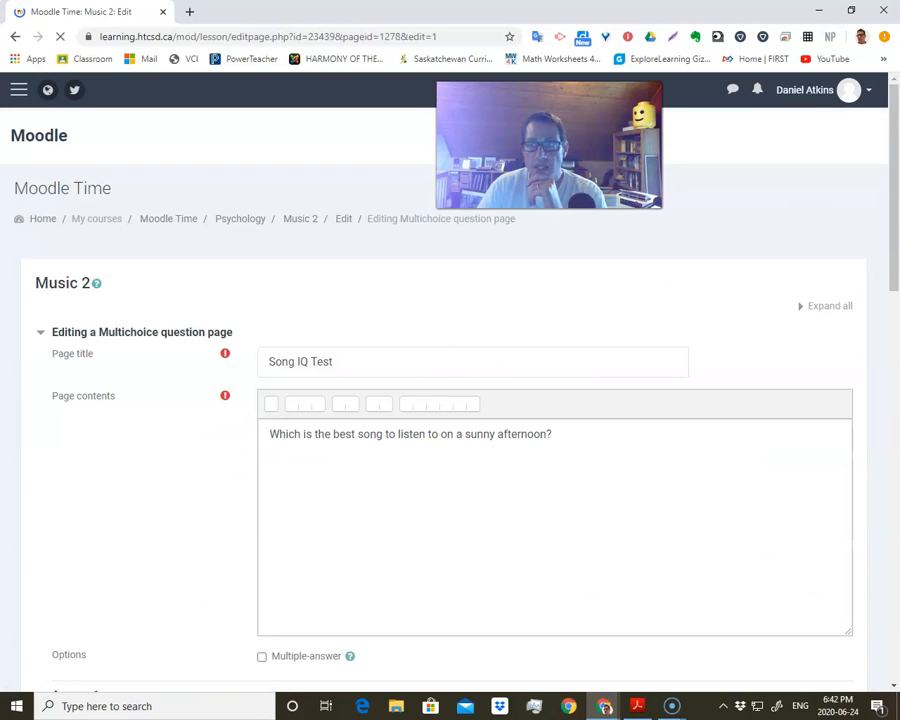
pyautogui.click(637, 706)
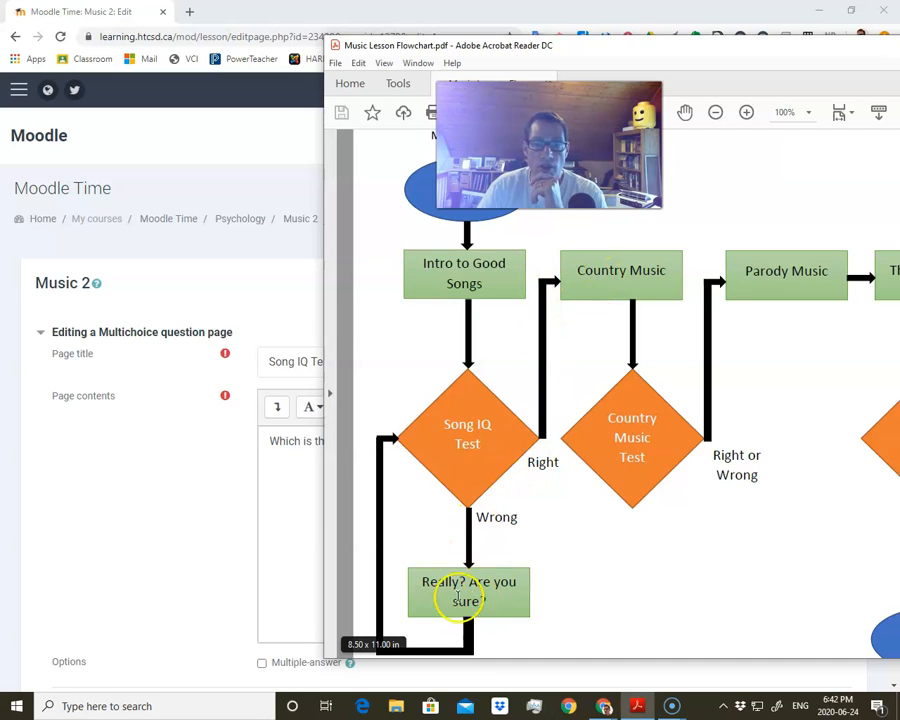
pyautogui.moveTo(690, 47); pyautogui.dragTo(899, 47)
pyautogui.scroll(-5, 428, 580)
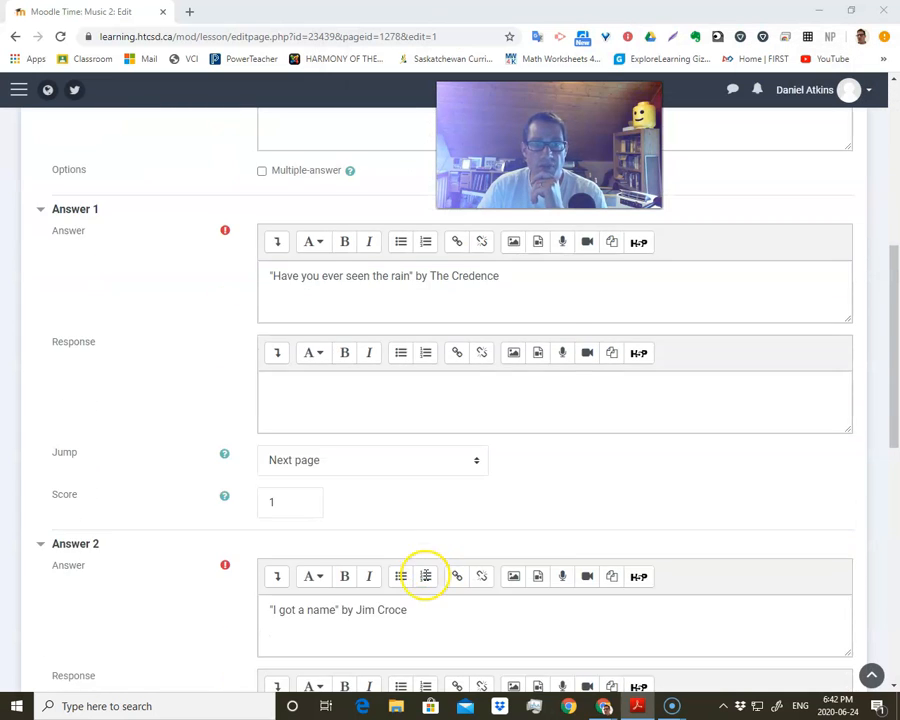
pyautogui.scroll(1, 370, 470)
pyautogui.click(338, 535)
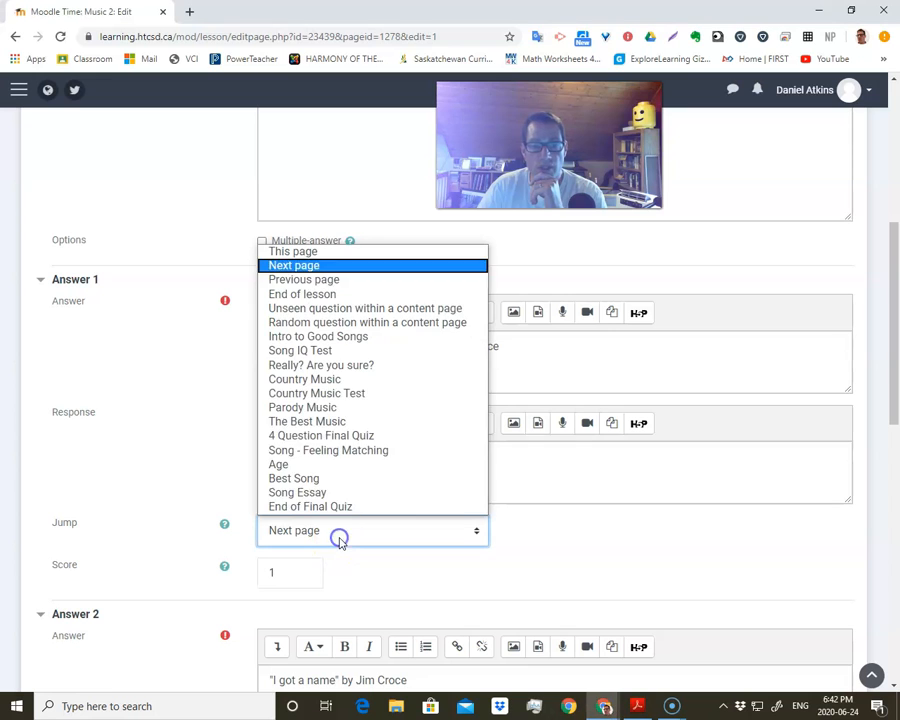
pyautogui.click(340, 379)
# - Set the jumps of Answer 2 and Answer 3 on the Song IQ Test page to Song IQ Test
pyautogui.scroll(-3, 342, 540)
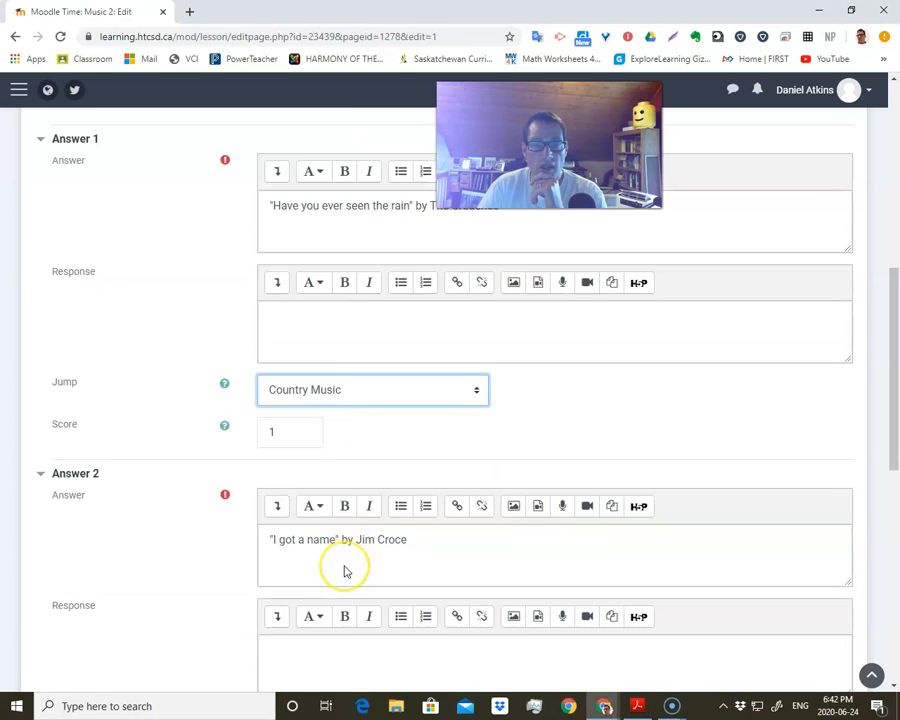
pyautogui.scroll(-2, 344, 571)
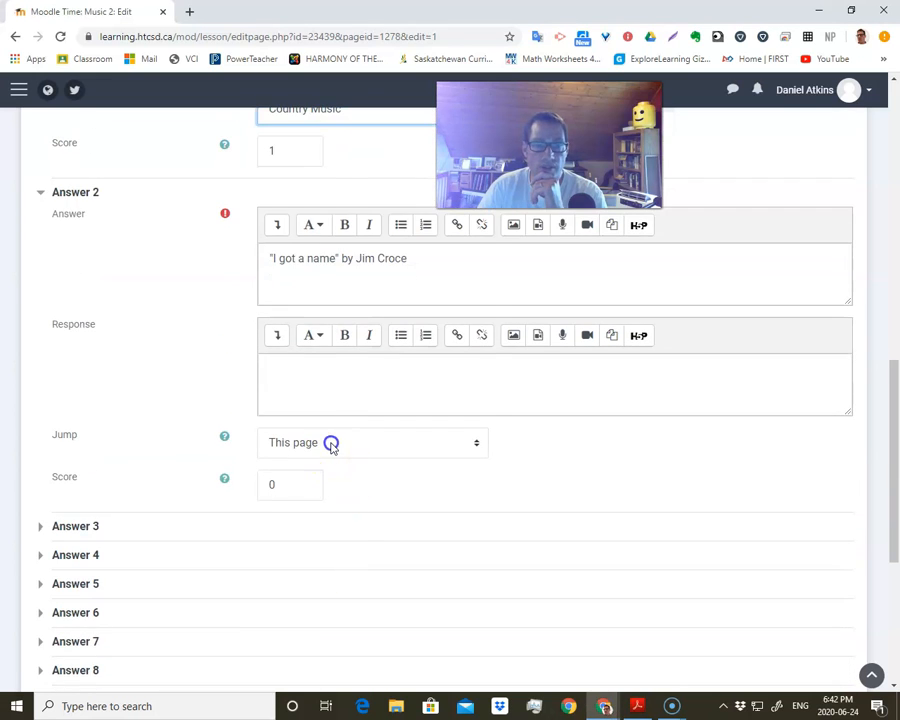
pyautogui.click(331, 444)
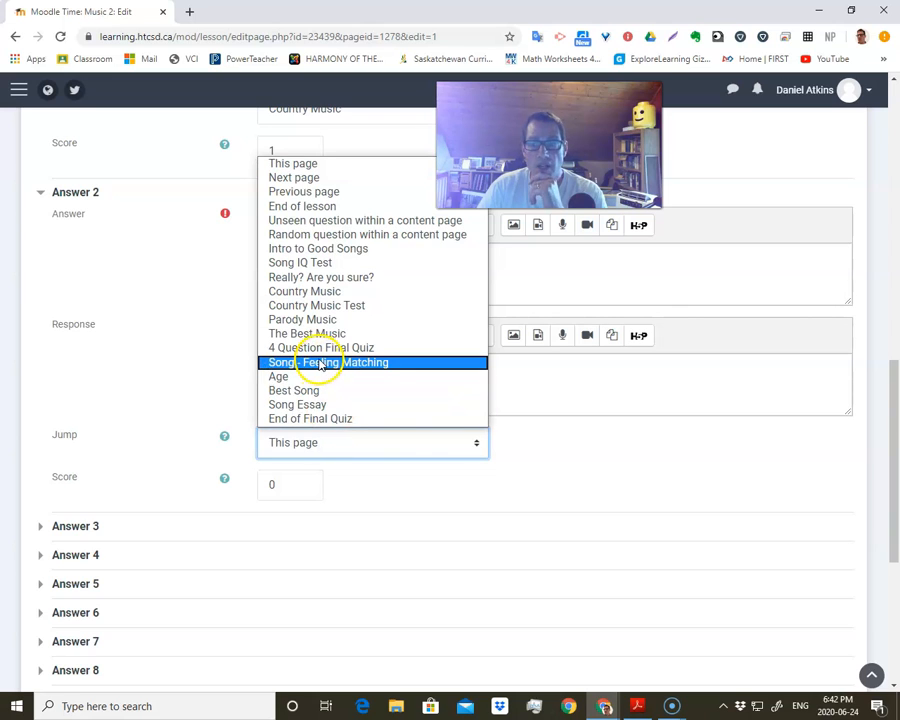
pyautogui.click(330, 262)
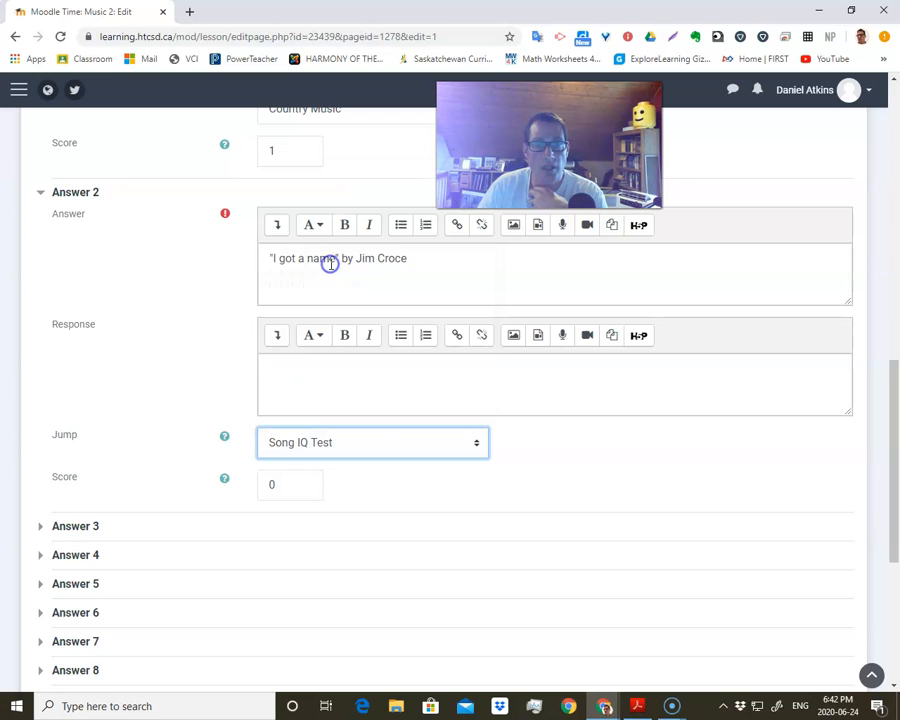
pyautogui.click(52, 527)
pyautogui.scroll(-3, 227, 543)
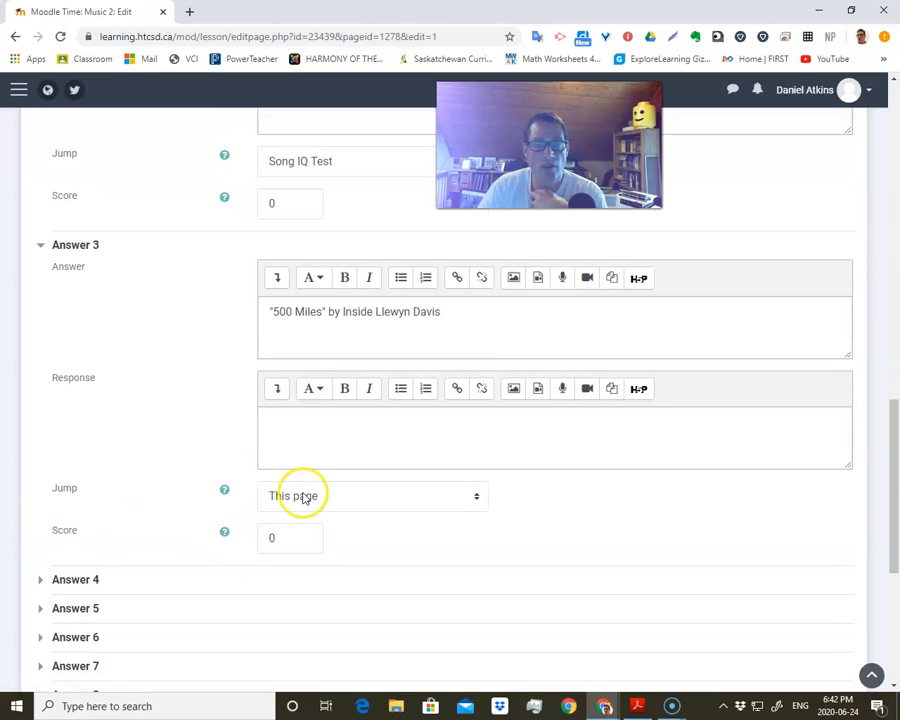
pyautogui.click(308, 496)
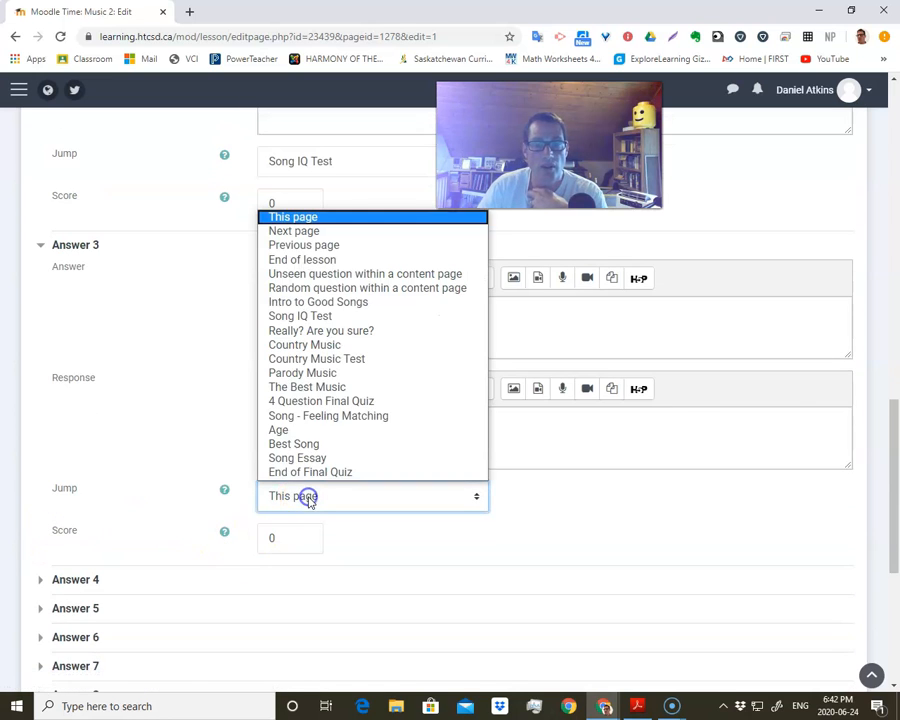
pyautogui.click(313, 315)
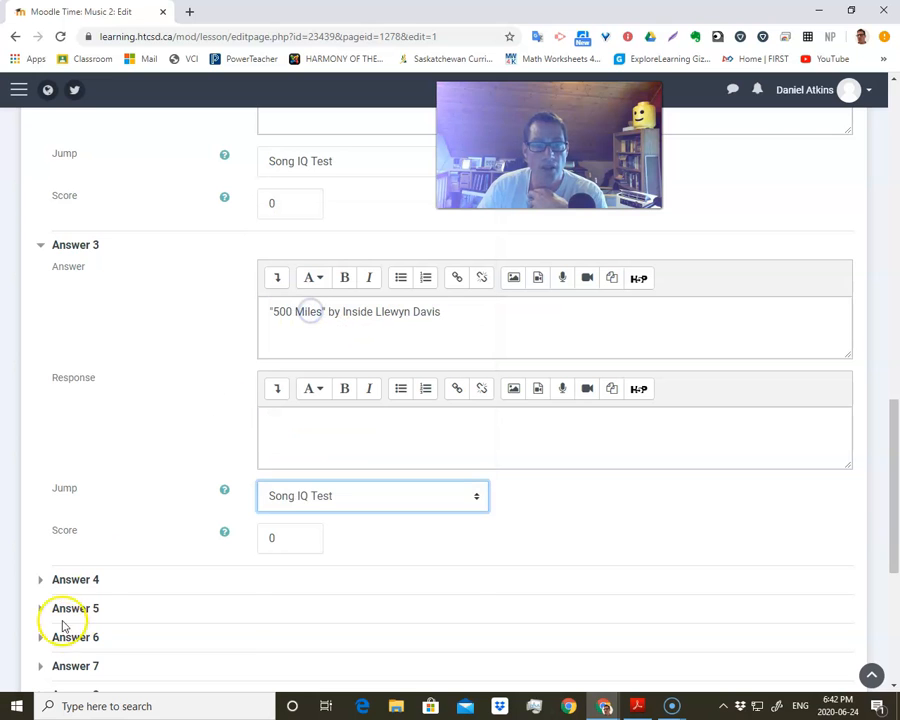
# - Set Answer 4's jump to Song IQ Test and save the question page
pyautogui.click(66, 579)
pyautogui.scroll(-3, 207, 598)
pyautogui.scroll(-1, 207, 598)
pyautogui.click(295, 548)
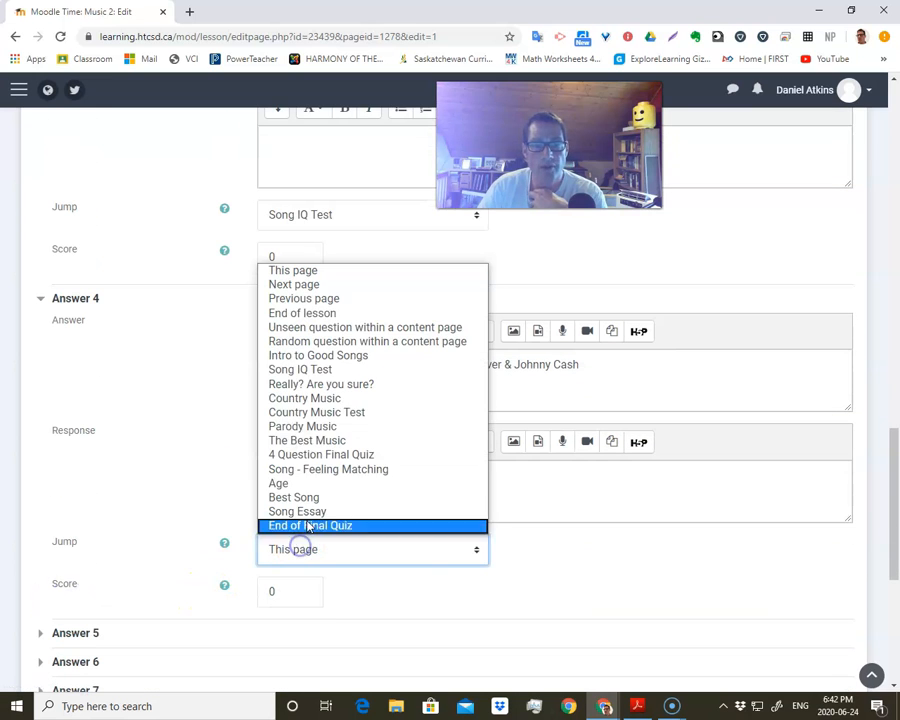
pyautogui.click(311, 370)
pyautogui.scroll(-8, 147, 454)
pyautogui.click(315, 401)
pyautogui.scroll(3, 360, 404)
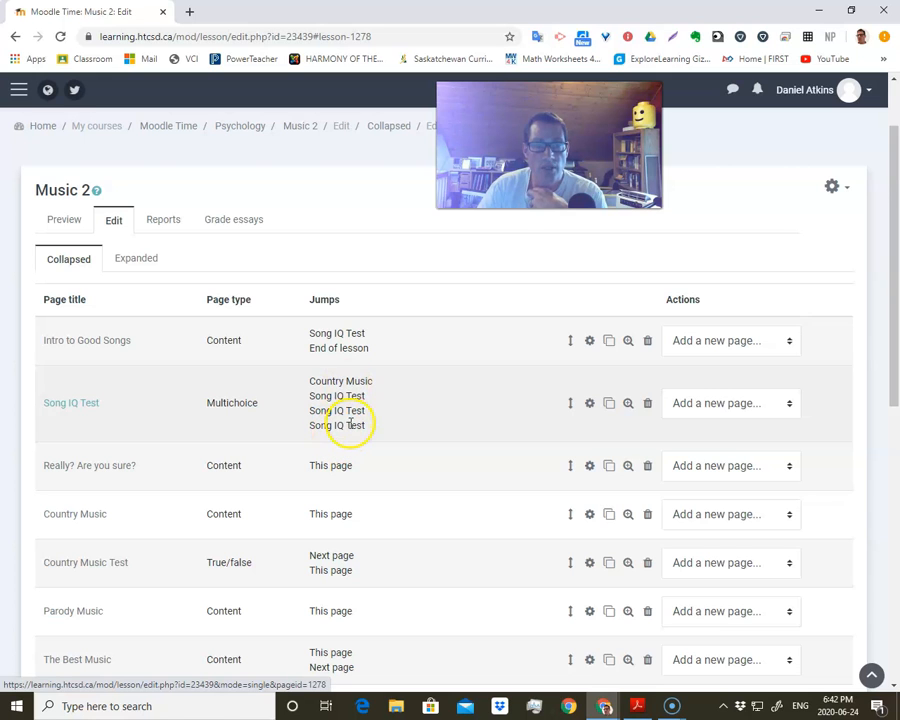
# - Switch to the flowchart in Adobe Acrobat Reader to examine where wrong Song IQ Test answers lead, and move its window aside
pyautogui.click(637, 706)
pyautogui.moveTo(740, 95); pyautogui.dragTo(510, 52)
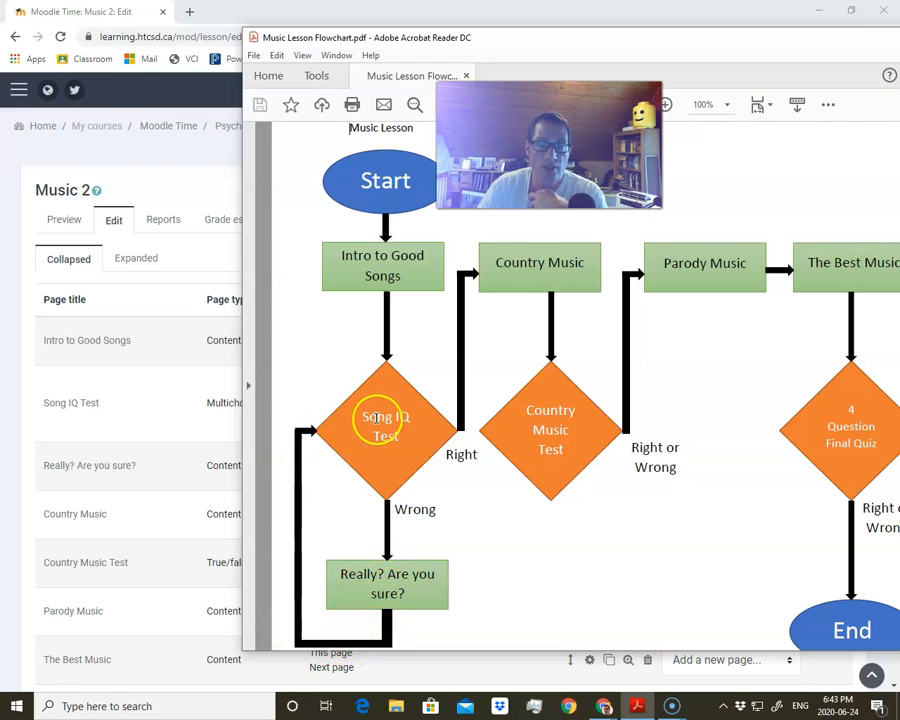
pyautogui.moveTo(418, 45); pyautogui.dragTo(637, 39)
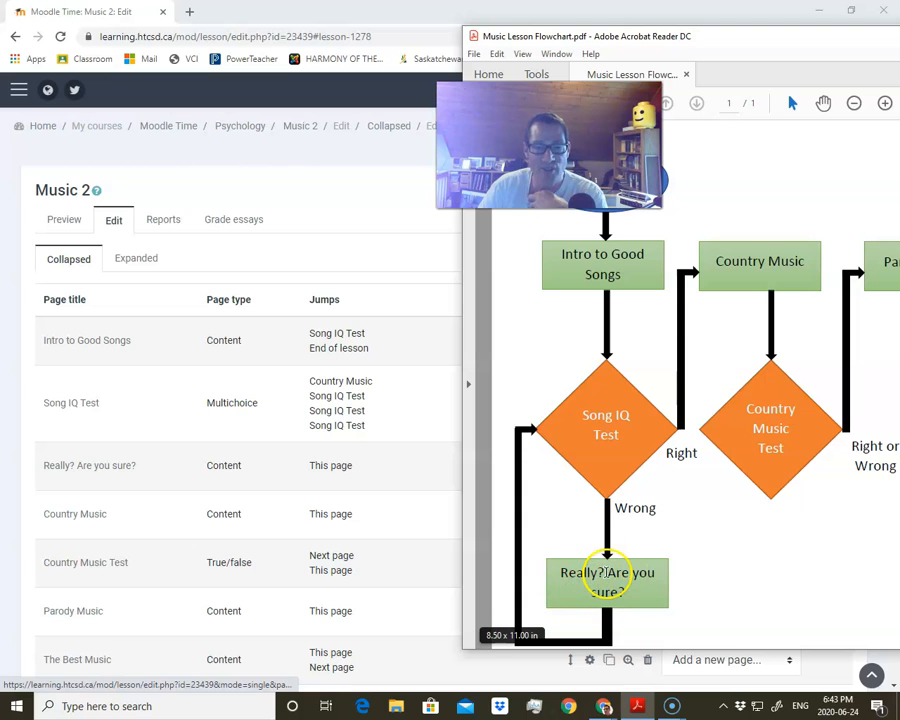
pyautogui.moveTo(741, 44); pyautogui.dragTo(899, 40)
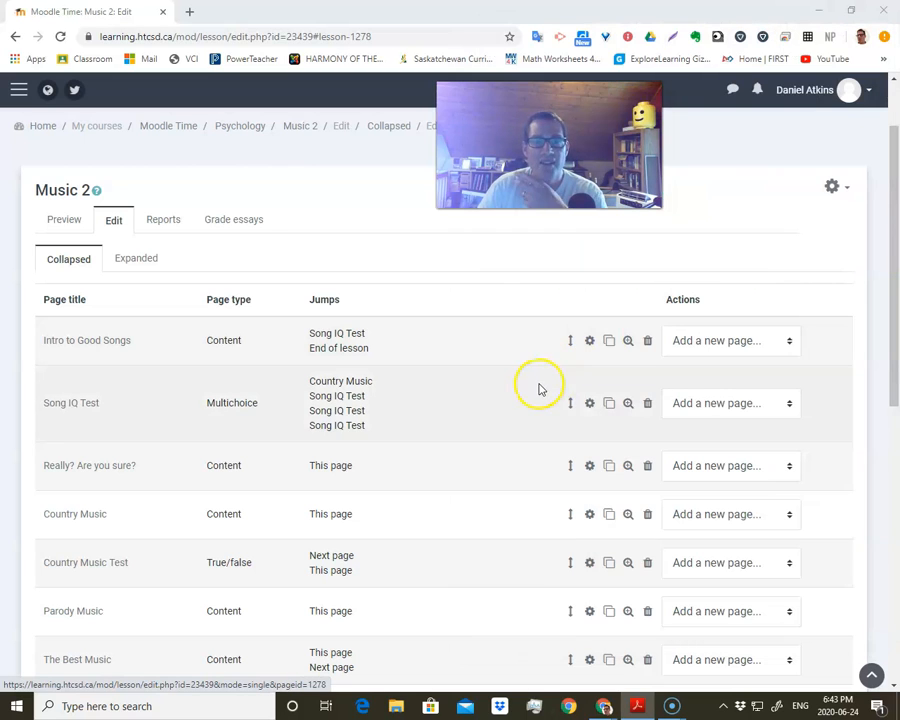
# - Open the Song IQ Test page for editing and set Answer 2's jump to Really? Are you sure?
pyautogui.click(590, 403)
pyautogui.scroll(-6, 328, 452)
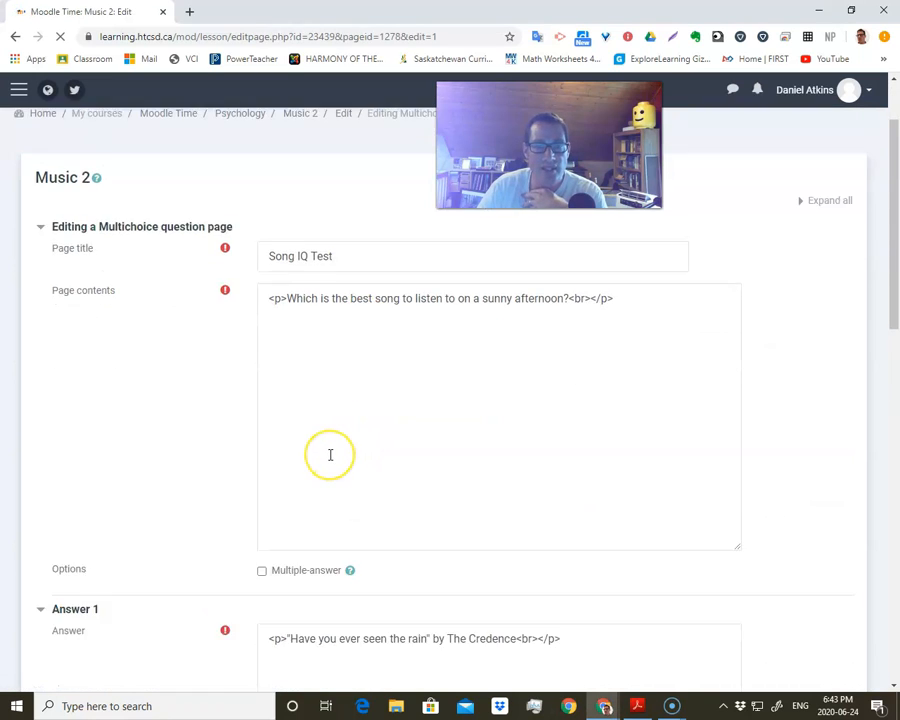
pyautogui.scroll(-3, 330, 455)
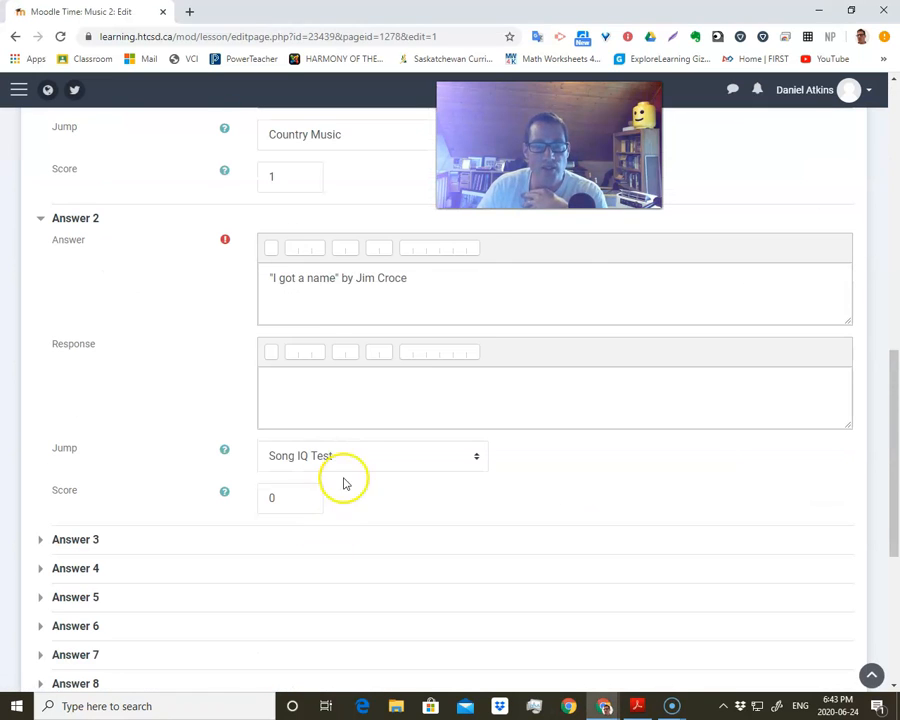
pyautogui.click(356, 450)
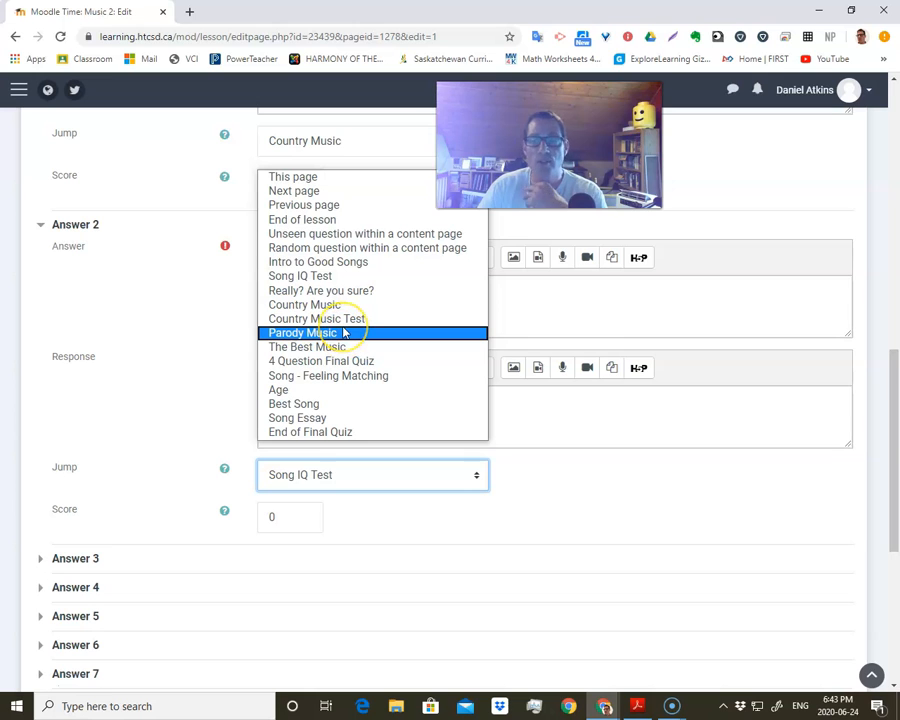
pyautogui.click(330, 290)
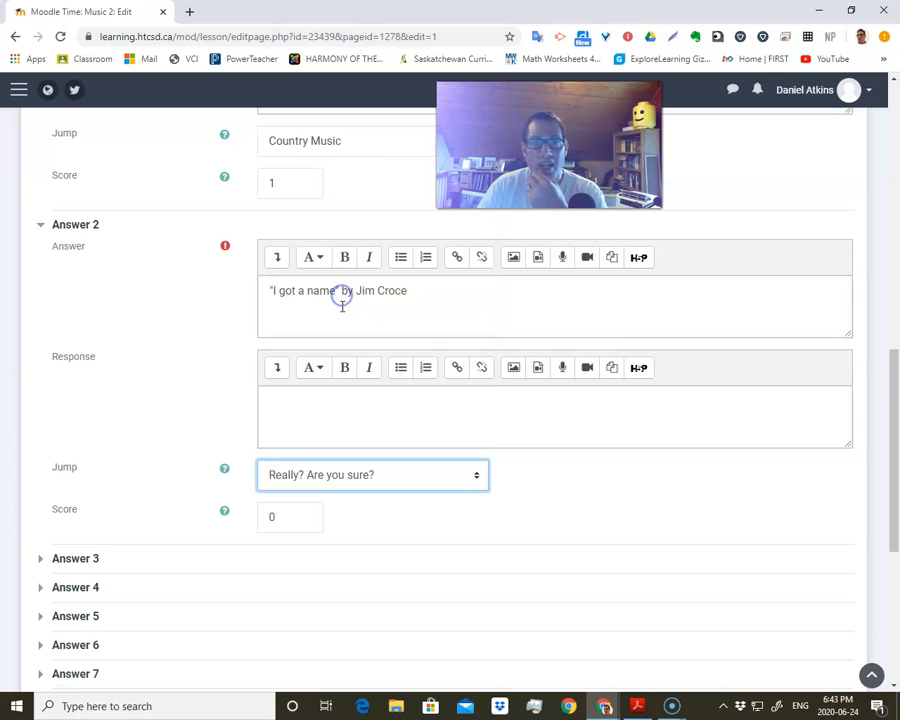
# - Expand Answer 3 of the Song IQ Test page and set its jump to Really? Are you sure?
pyautogui.click(62, 566)
pyautogui.scroll(-4, 283, 572)
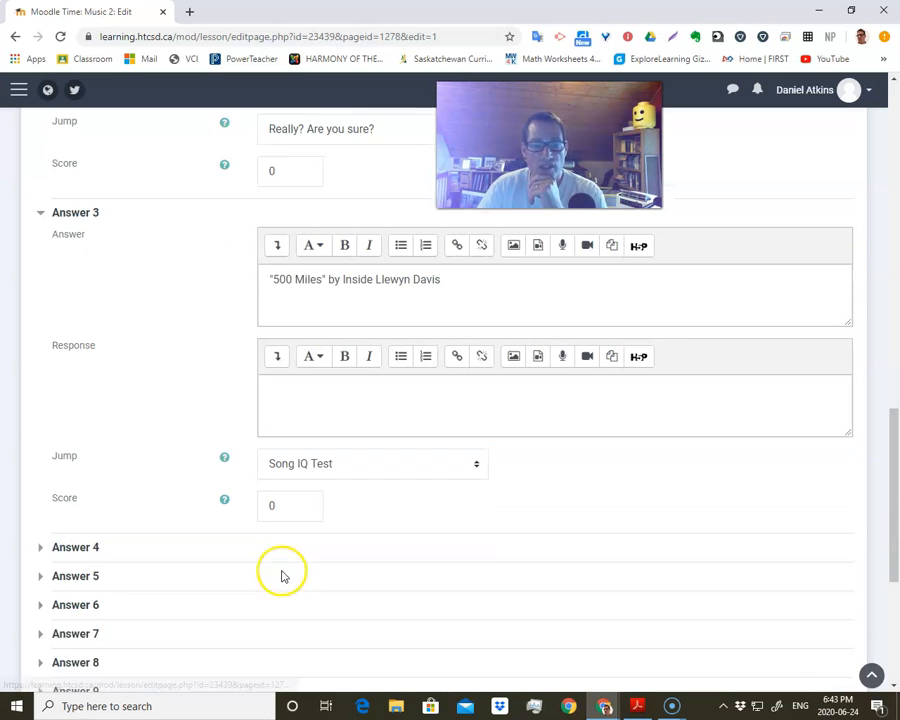
pyautogui.click(410, 458)
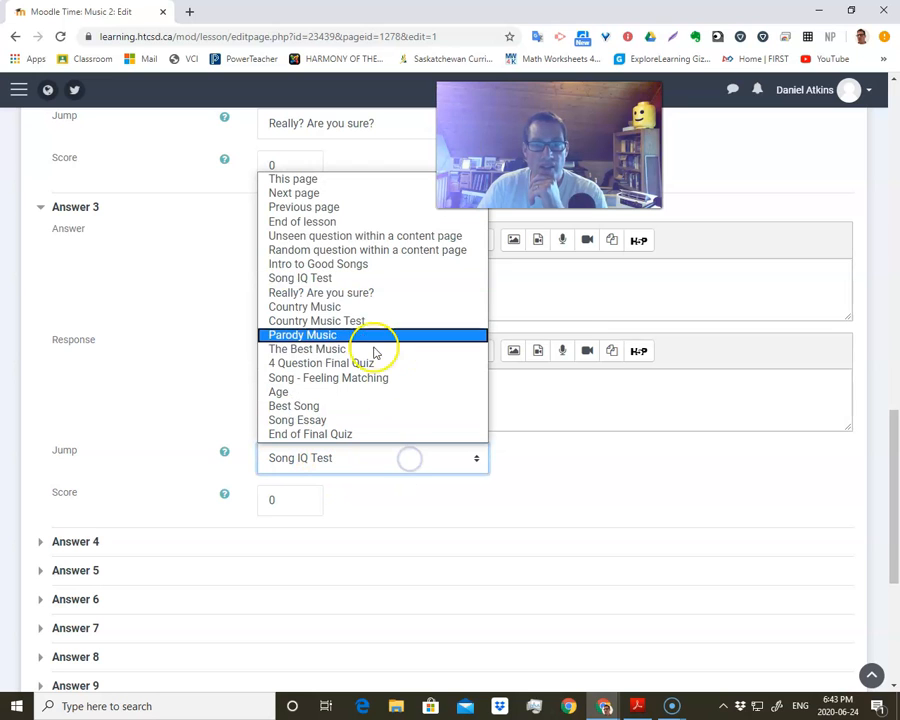
pyautogui.click(338, 292)
# - Set Answer 4's jump to Really? Are you sure? and save the Song IQ Test page
pyautogui.click(62, 542)
pyautogui.scroll(-3, 200, 580)
pyautogui.click(322, 512)
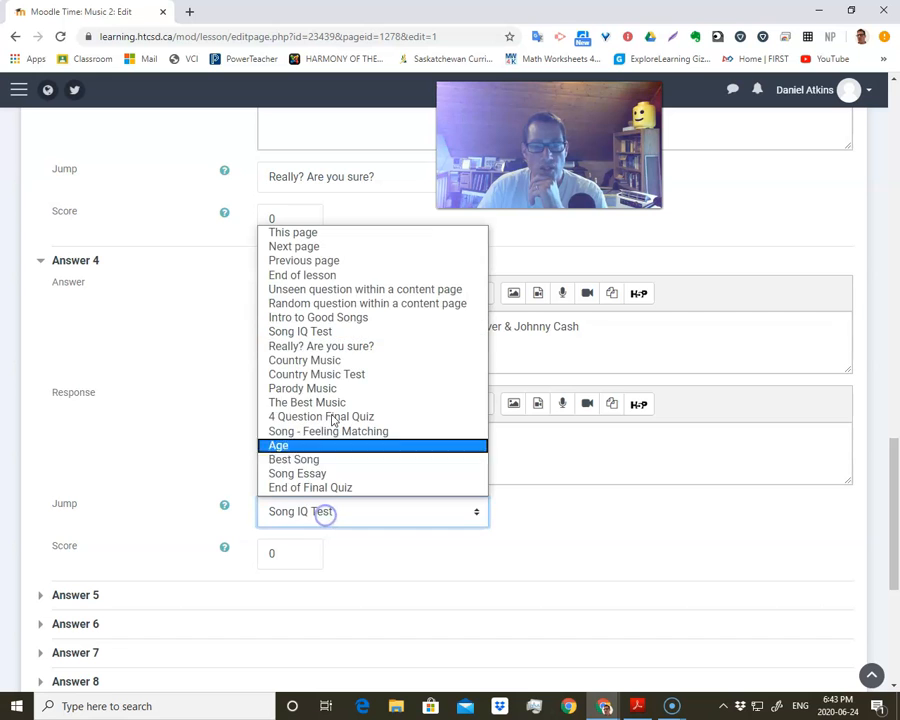
pyautogui.click(330, 346)
pyautogui.scroll(-4, 420, 570)
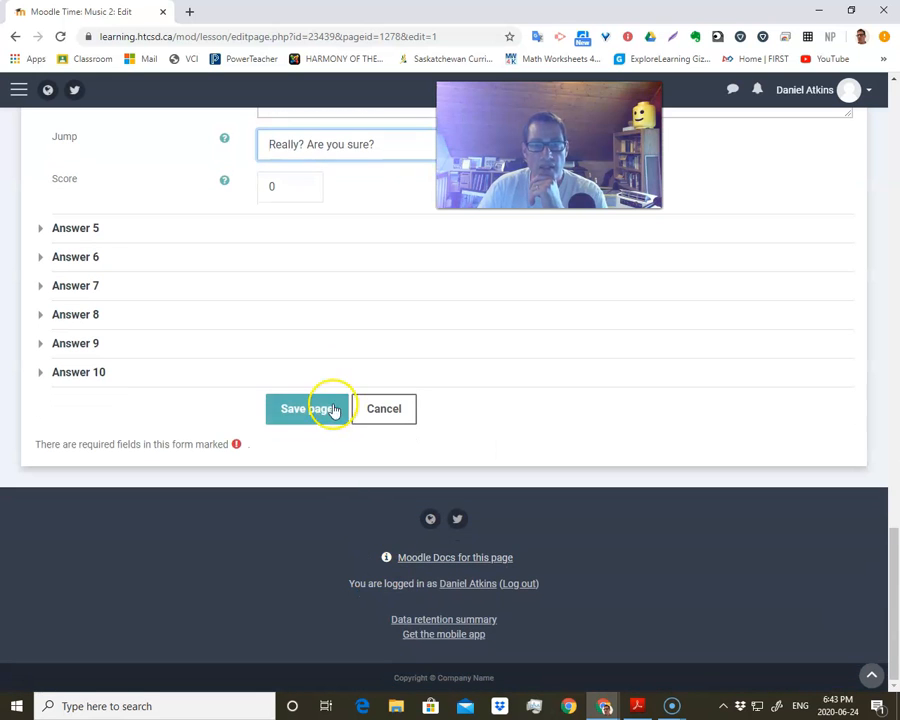
pyautogui.click(325, 408)
pyautogui.scroll(3, 600, 340)
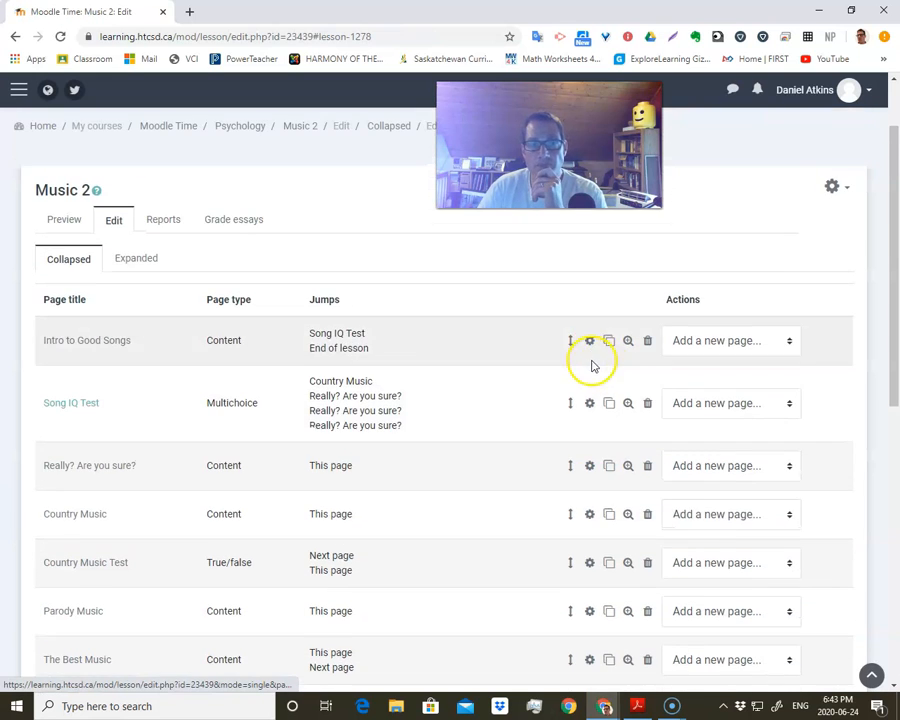
# - Switch to the flowchart in Adobe Acrobat Reader to examine where the Really? Are you sure? page leads, and move its window aside
pyautogui.click(637, 706)
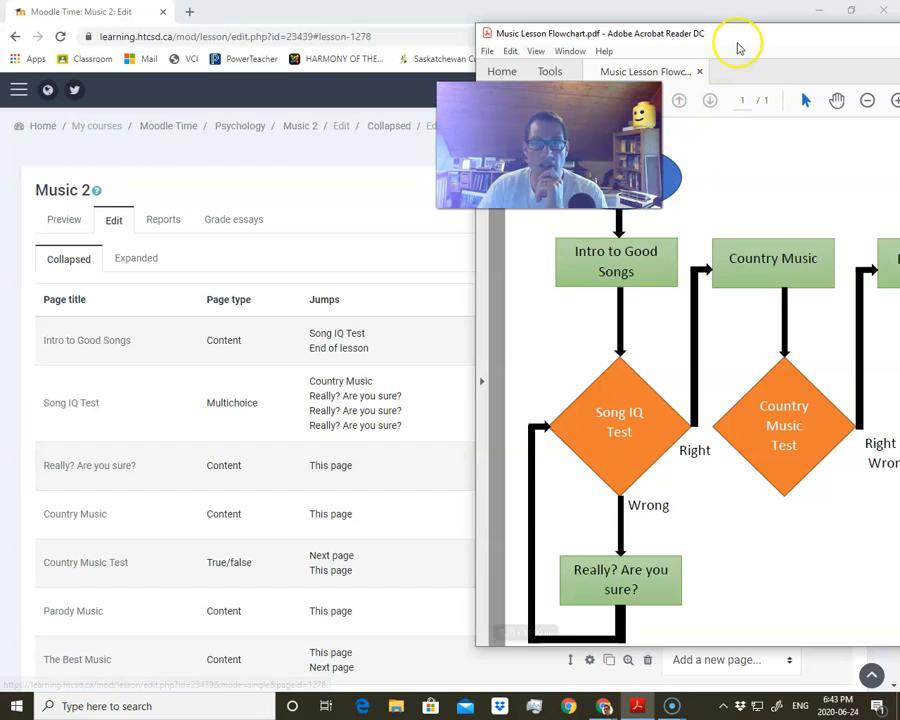
pyautogui.moveTo(738, 35); pyautogui.dragTo(832, 40)
pyautogui.click(830, 20)
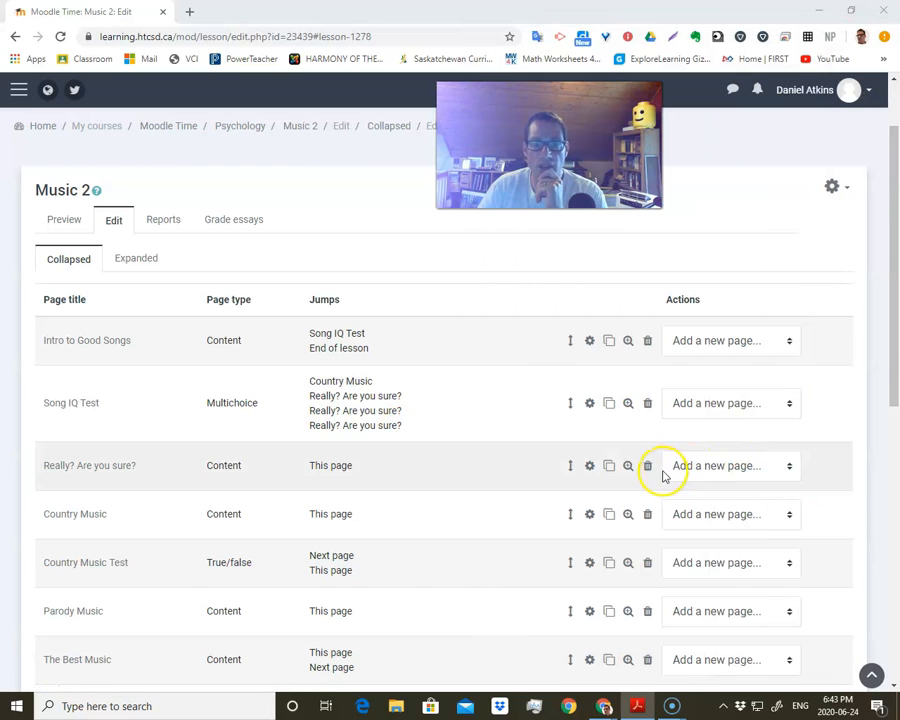
# - Open the Really? Are you sure? page for editing, set its Content 1 jump to Song IQ Test, and save it
pyautogui.click(592, 470)
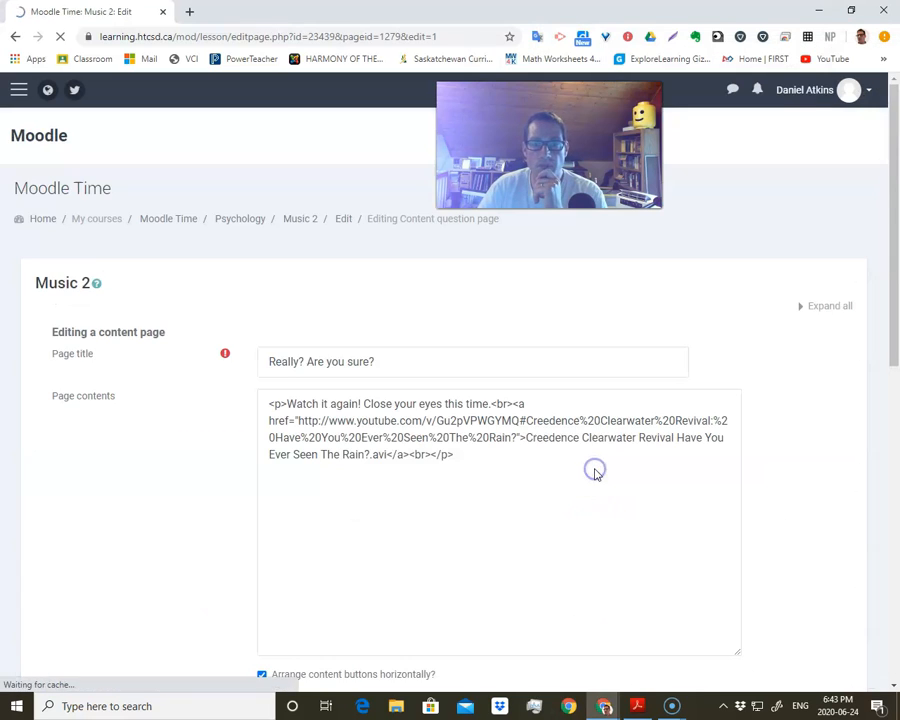
pyautogui.scroll(-2, 394, 507)
pyautogui.scroll(-3, 380, 480)
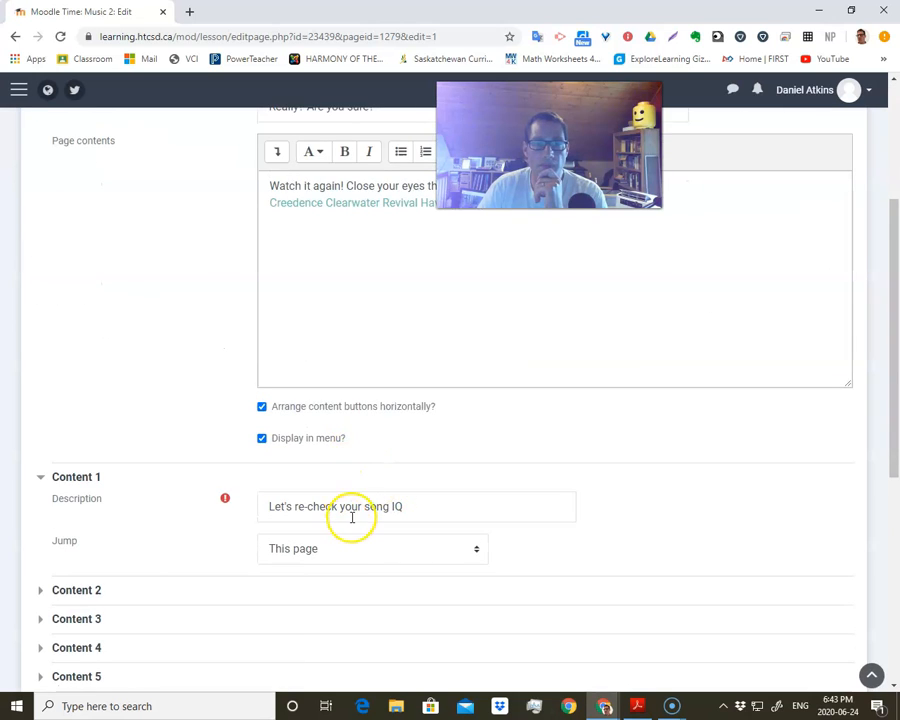
pyautogui.scroll(-1, 352, 514)
pyautogui.click(360, 482)
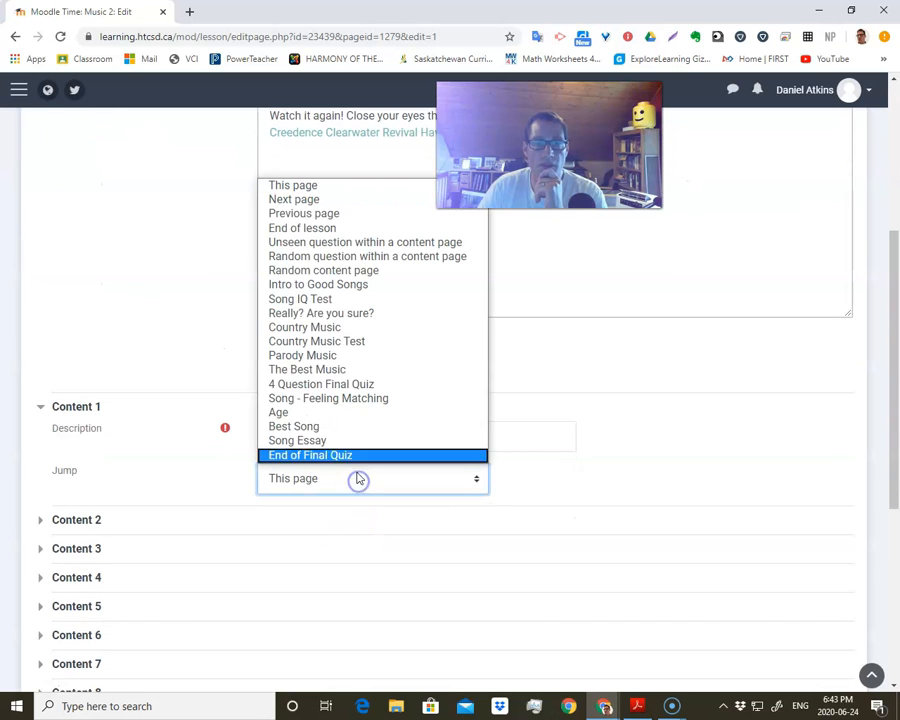
pyautogui.click(315, 299)
pyautogui.scroll(-4, 488, 480)
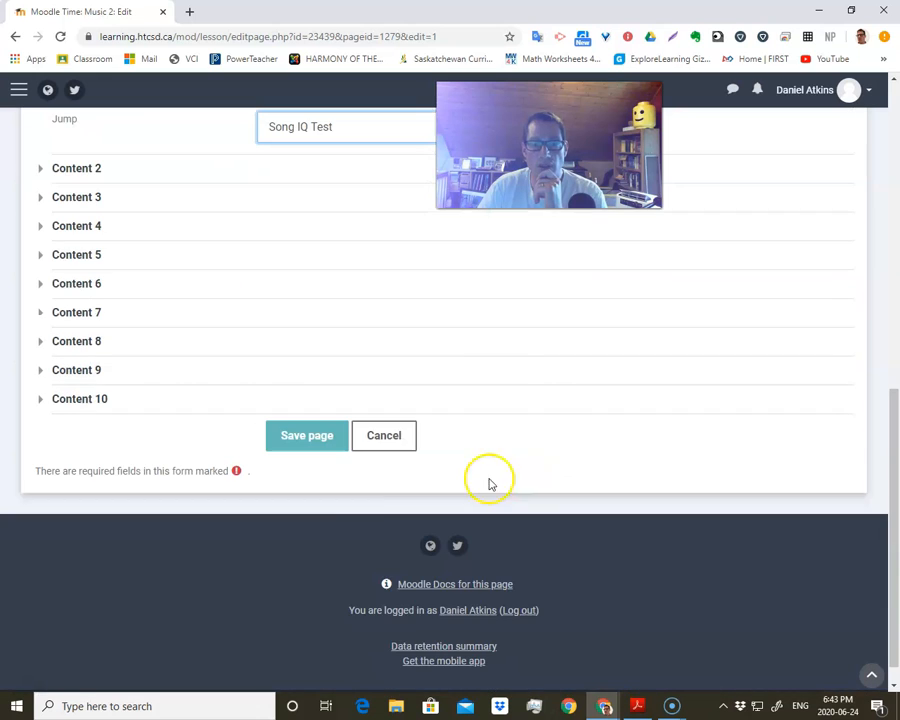
pyautogui.click(321, 438)
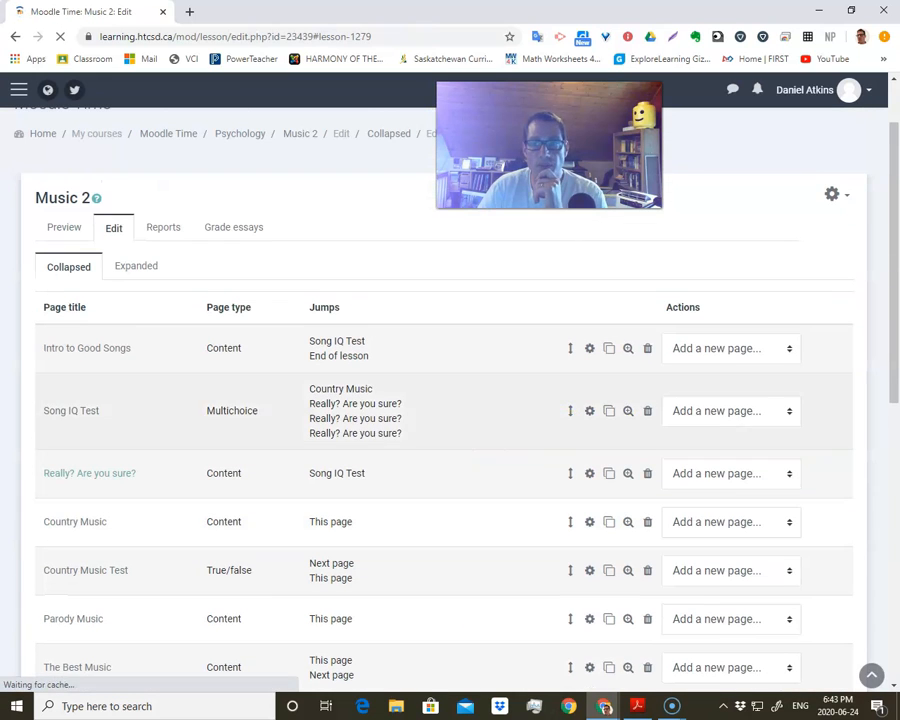
# - Consult the flowchart PDF, set the Country Music page's Content 1 jump to Country Music Test, and save the page
pyautogui.moveTo(899, 90); pyautogui.dragTo(693, 66)
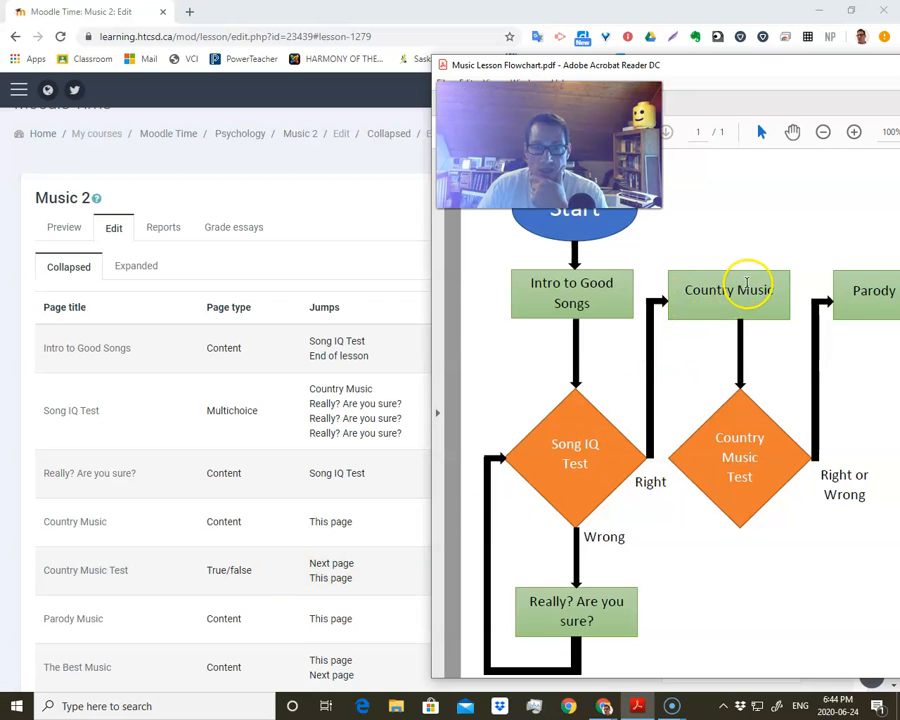
pyautogui.moveTo(704, 66); pyautogui.dragTo(899, 85)
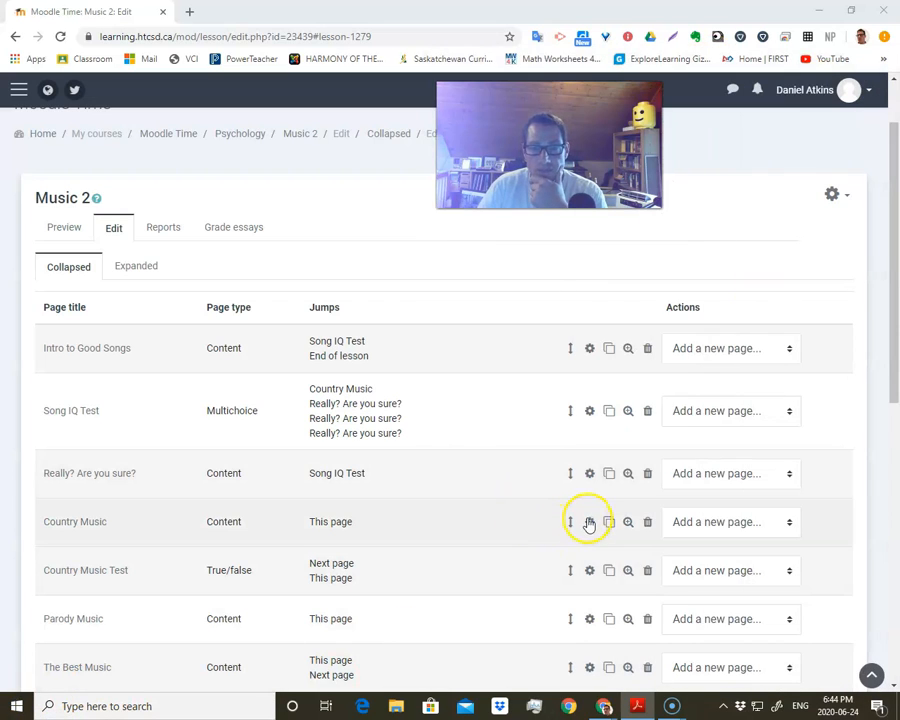
pyautogui.click(589, 523)
pyautogui.scroll(-3, 346, 525)
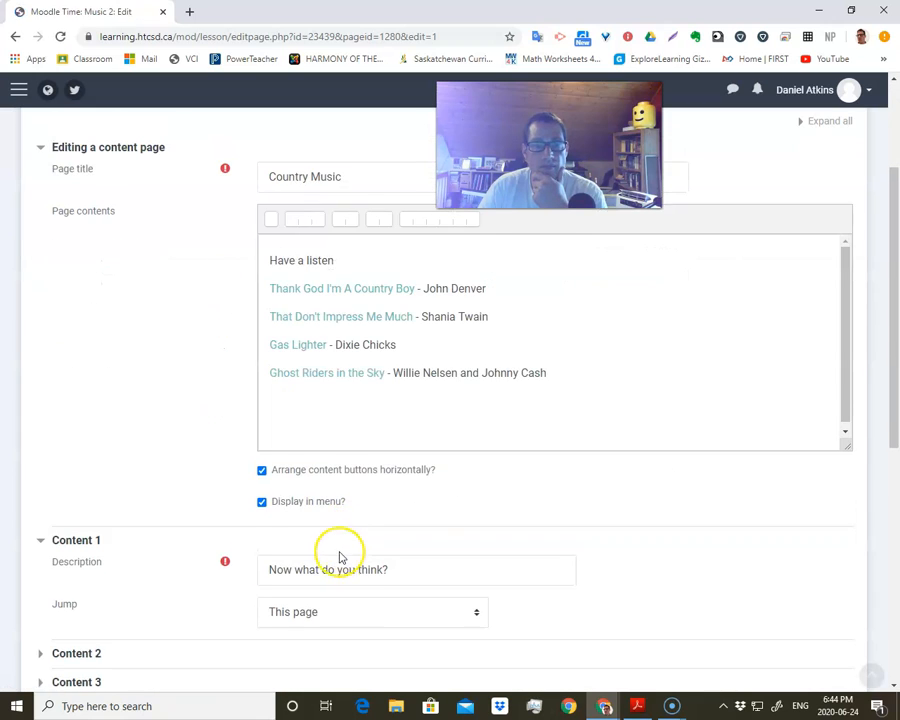
pyautogui.scroll(-1, 334, 573)
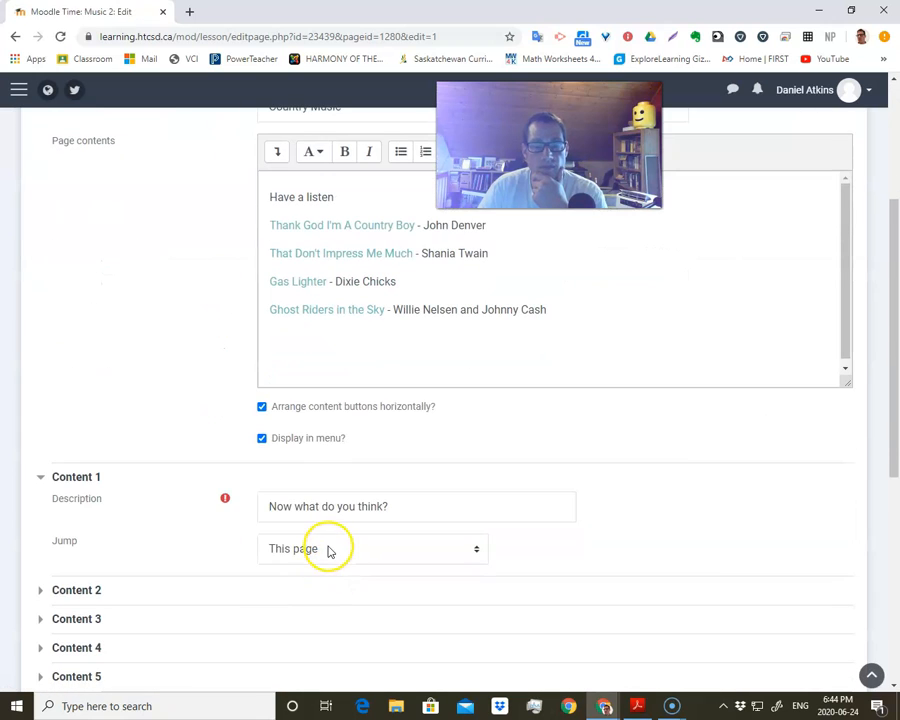
pyautogui.click(350, 549)
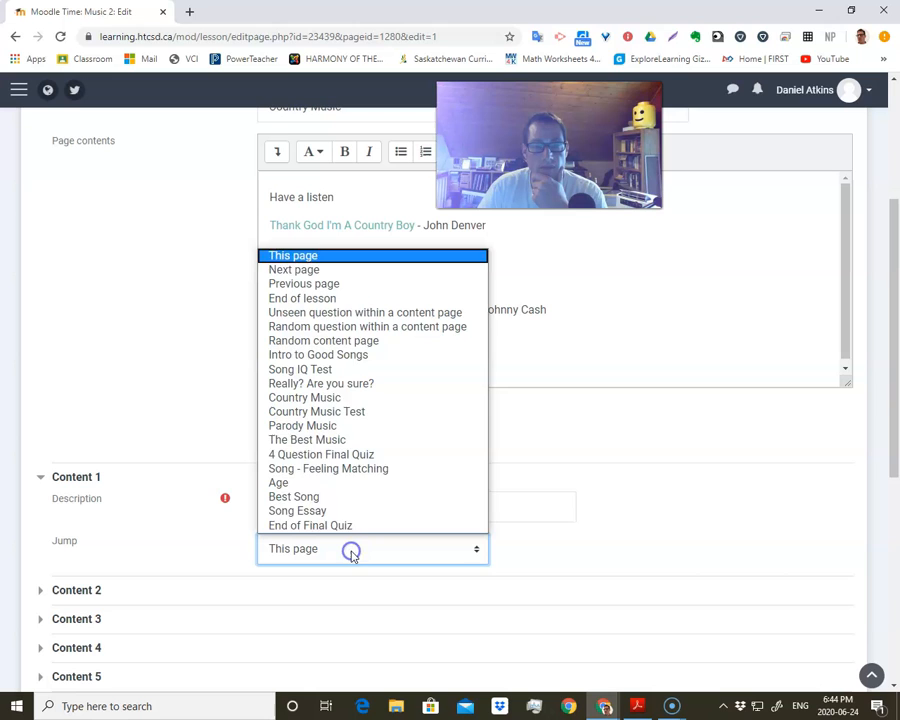
pyautogui.click(336, 411)
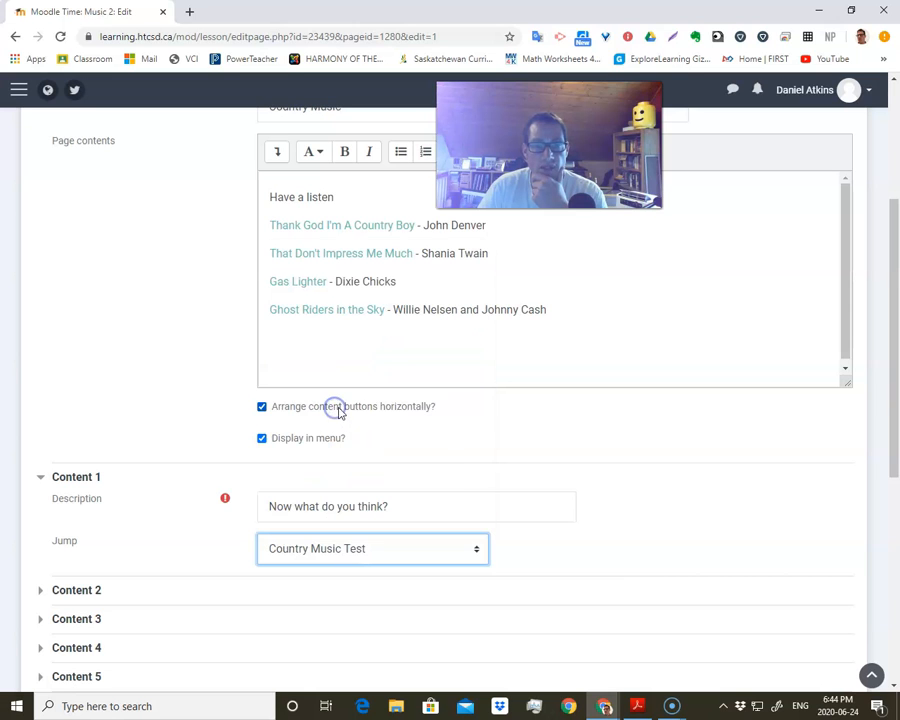
pyautogui.scroll(-5, 635, 566)
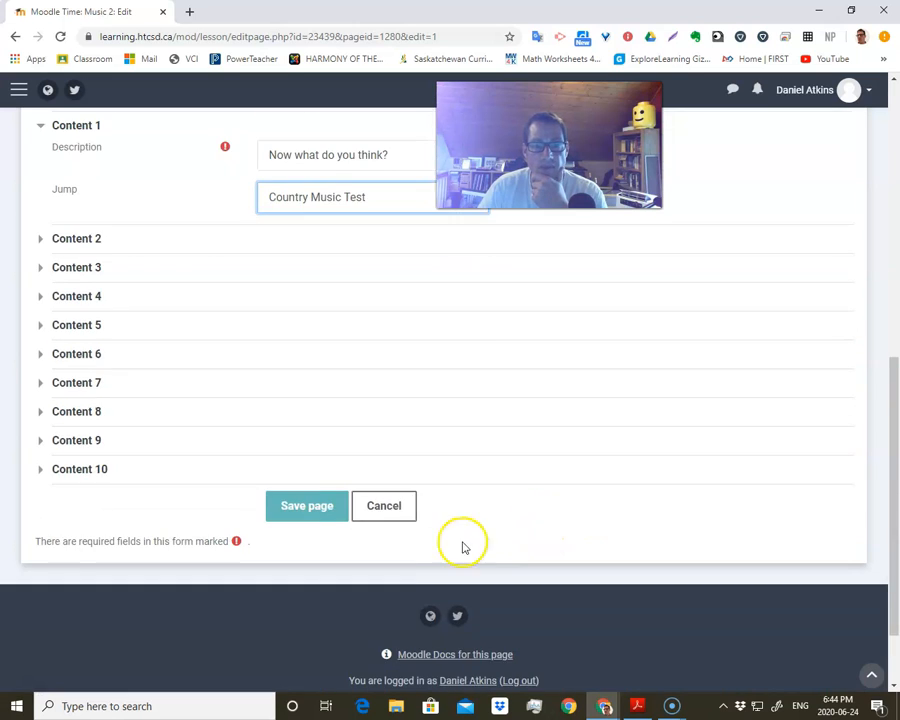
pyautogui.click(320, 510)
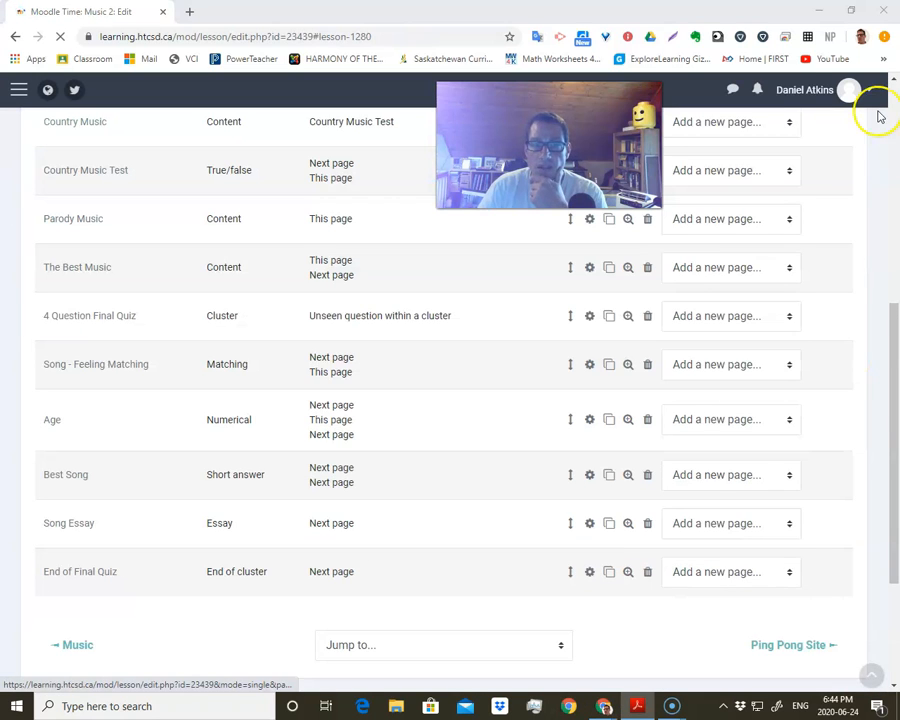
# - Switch to the flowchart in Adobe Acrobat Reader to examine where the Country Music Test leads, and clear its window away
pyautogui.click(637, 706)
pyautogui.moveTo(668, 8); pyautogui.dragTo(644, 79)
pyautogui.moveTo(709, 80); pyautogui.dragTo(686, 72)
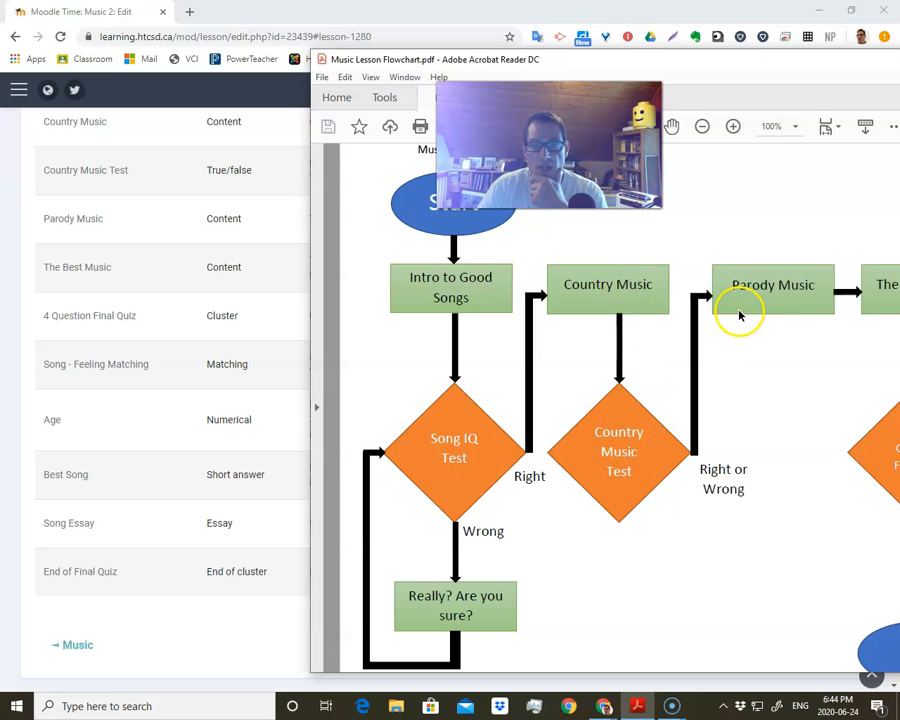
pyautogui.moveTo(743, 60)
pyautogui.mouseDown()
pyautogui.moveTo(717, 64)
pyautogui.moveTo(727, 68)
pyautogui.mouseUp()
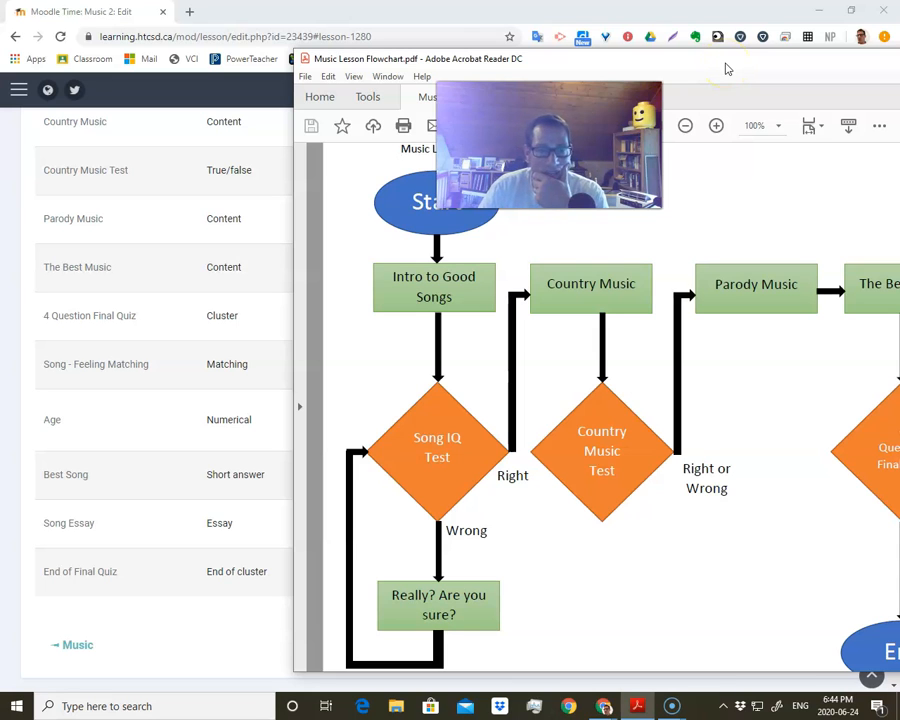
pyautogui.moveTo(727, 68); pyautogui.dragTo(626, 38)
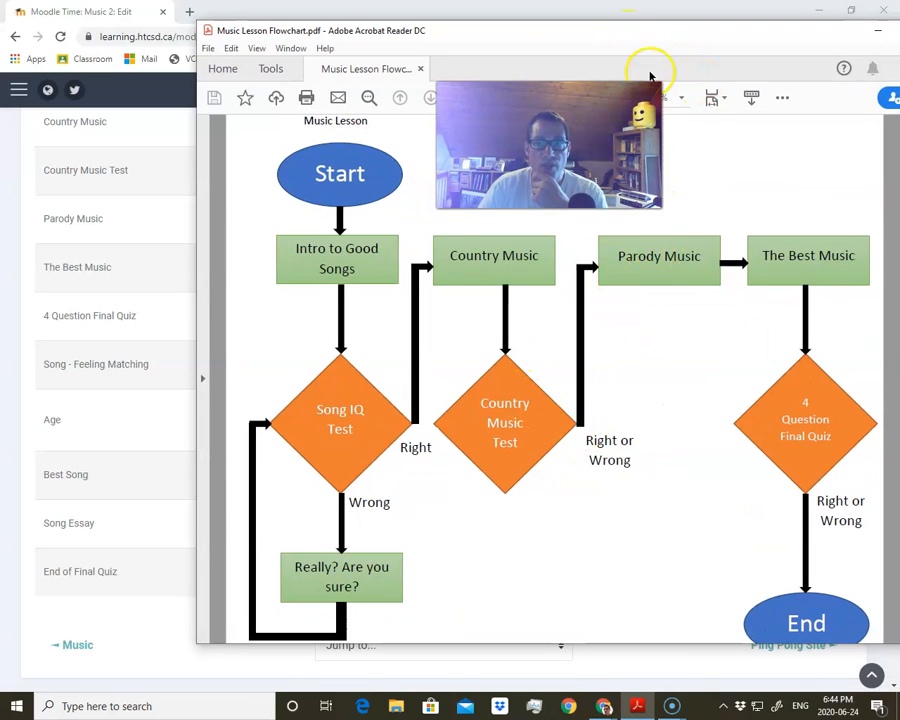
pyautogui.press('super+Down')
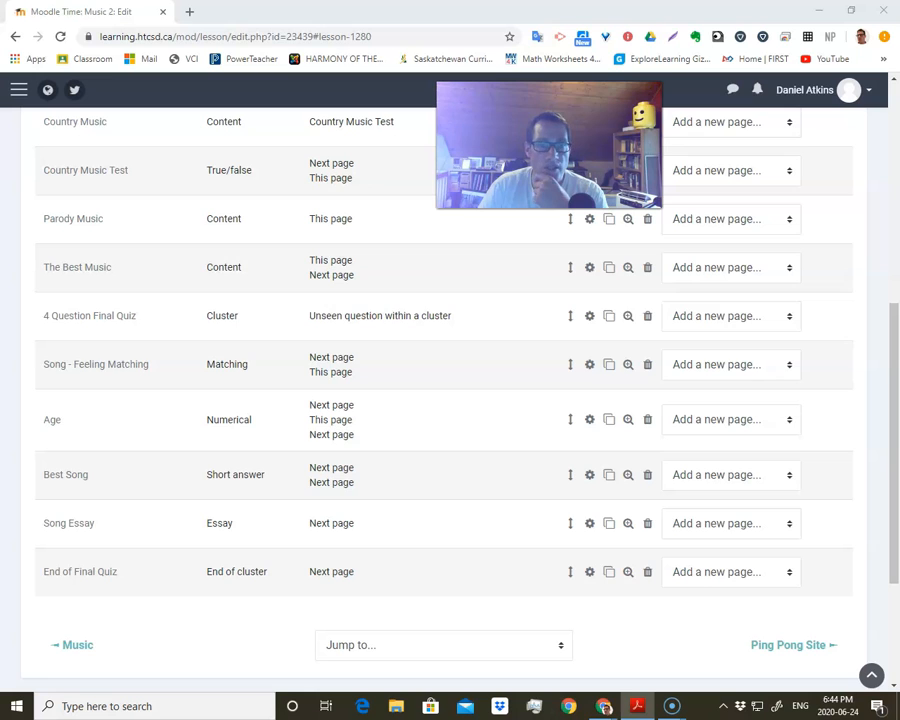
# - Open the Country Music Test page for editing and set its correct answer jump to Parody Music
pyautogui.scroll(1, 480, 330)
pyautogui.scroll(1, 333, 330)
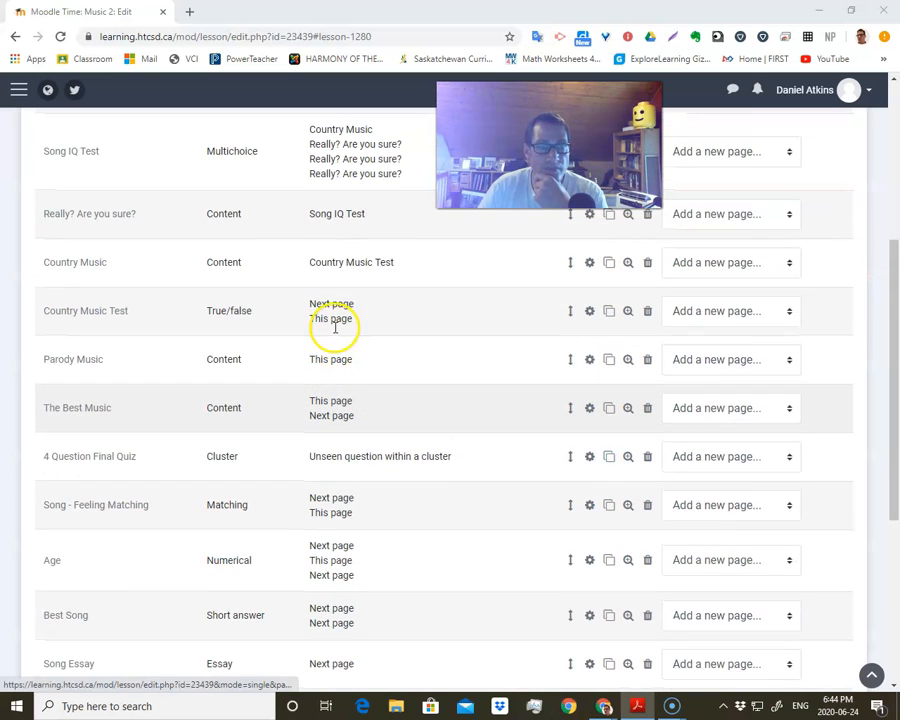
pyautogui.click(592, 313)
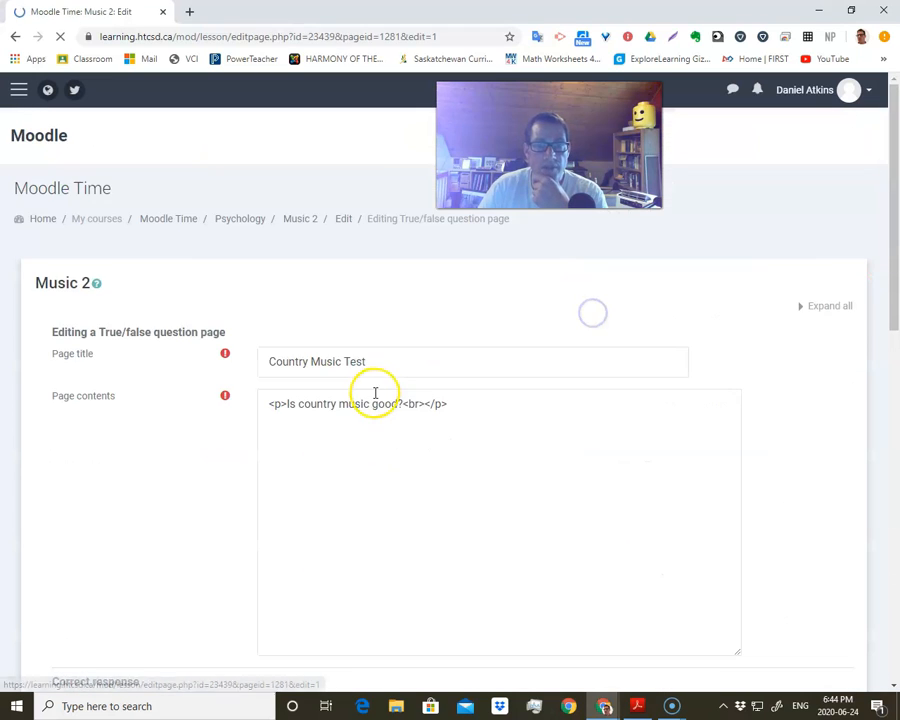
pyautogui.scroll(-4, 374, 390)
pyautogui.scroll(-2, 372, 397)
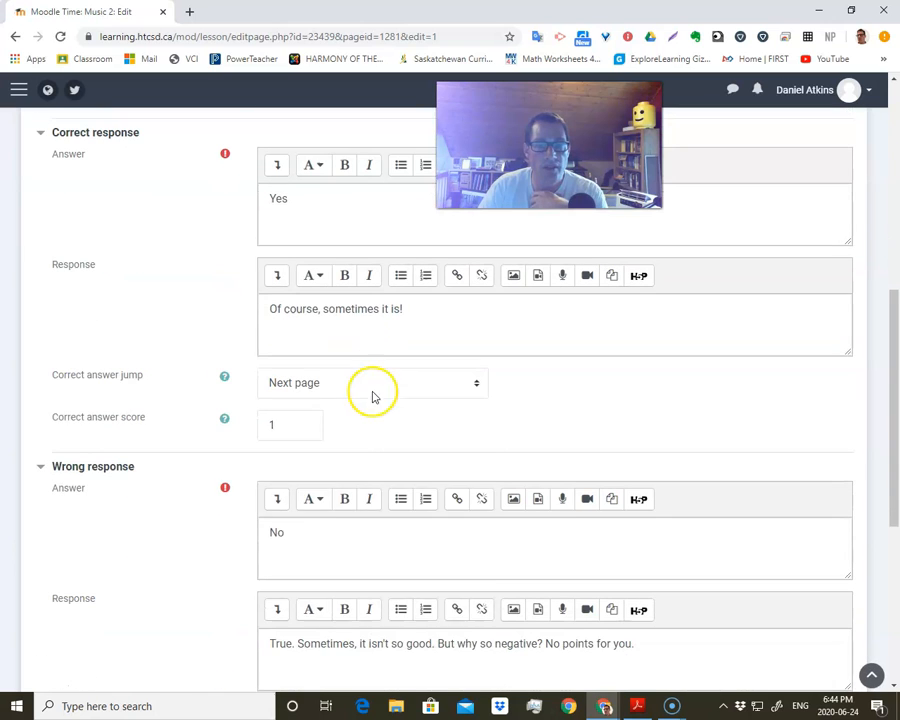
pyautogui.click(366, 381)
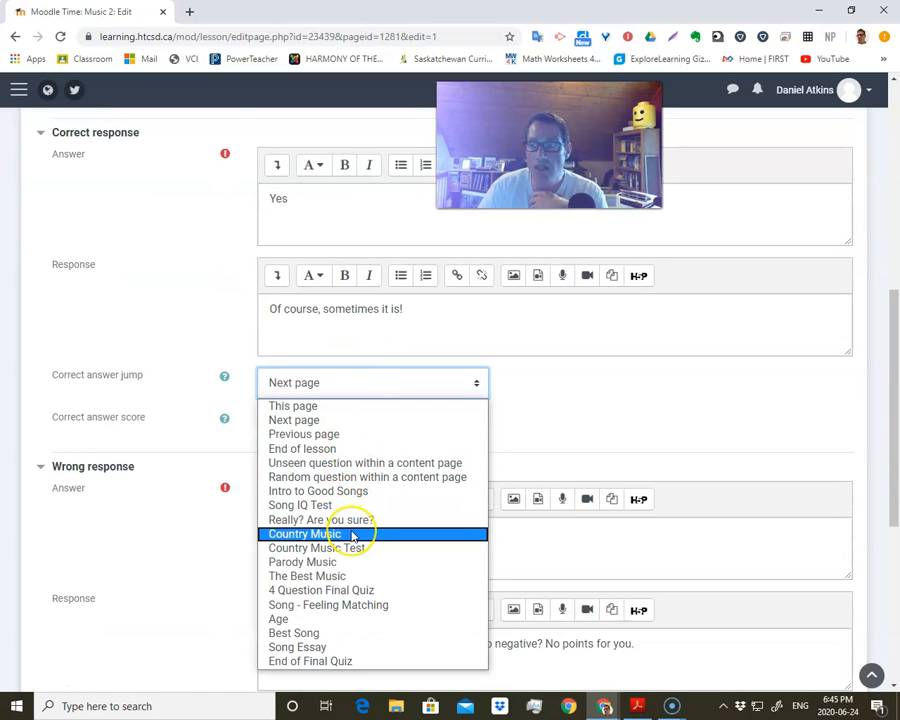
pyautogui.click(349, 562)
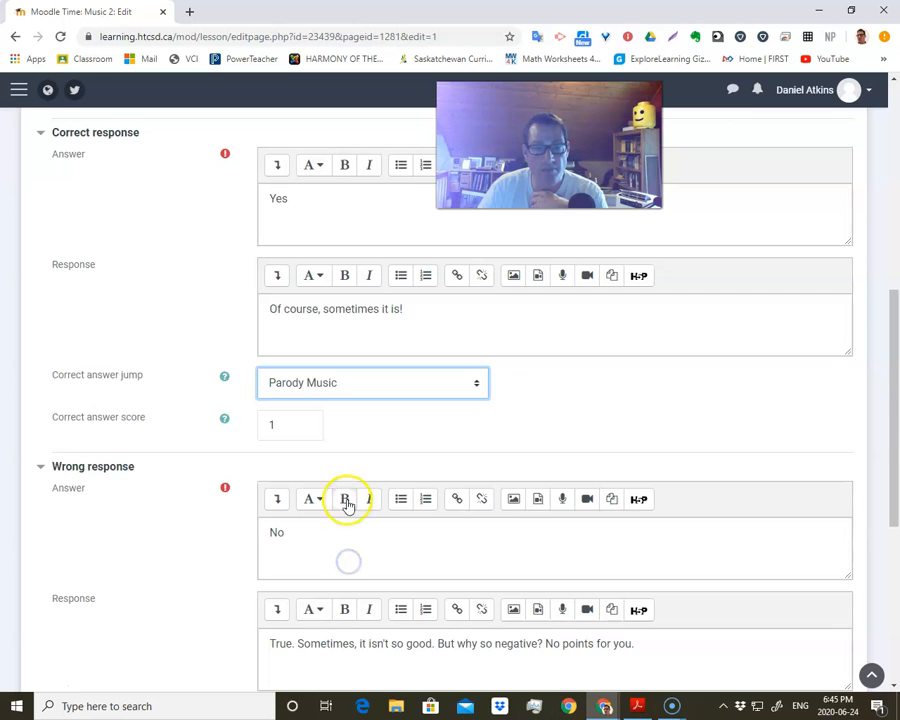
# - Set the Country Music Test's wrong answer jump to Parody Music and save the page
pyautogui.scroll(-5, 345, 500)
pyautogui.click(339, 435)
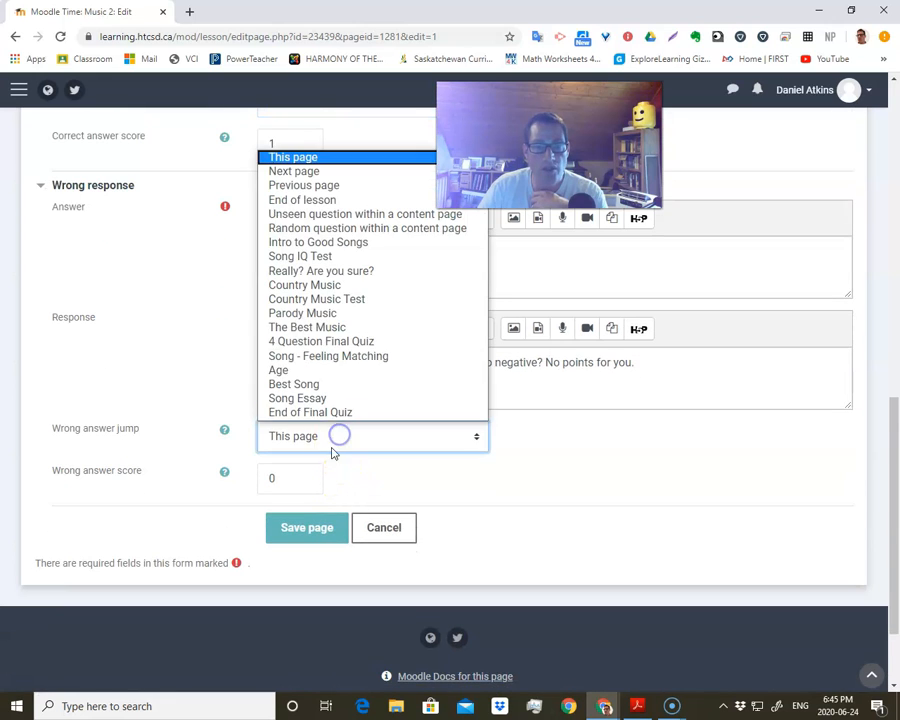
pyautogui.click(300, 313)
pyautogui.click(309, 527)
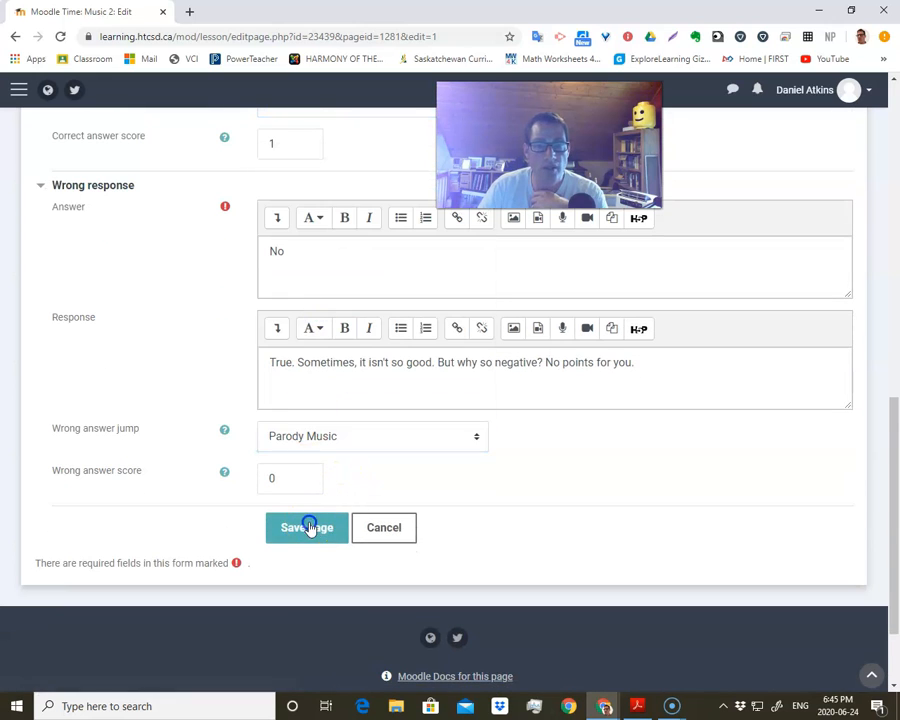
# - Switch to the flowchart in Adobe Acrobat Reader to examine where Parody Music and The Best Music lead, and clear its window away
pyautogui.scroll(3, 330, 470)
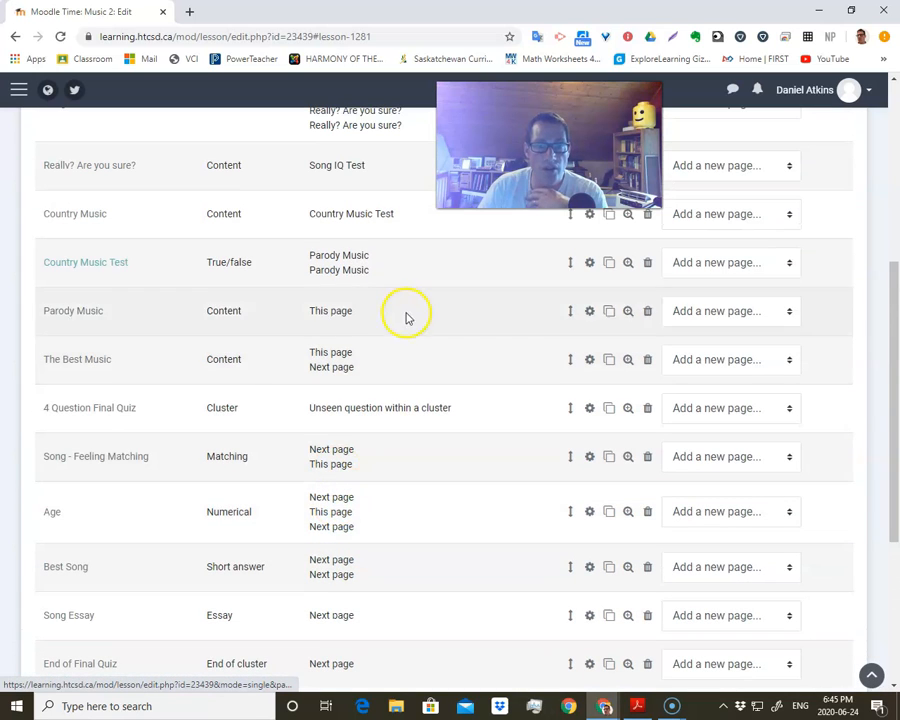
pyautogui.hotkey('alt', 'Tab')
pyautogui.moveTo(546, 44); pyautogui.dragTo(402, 90)
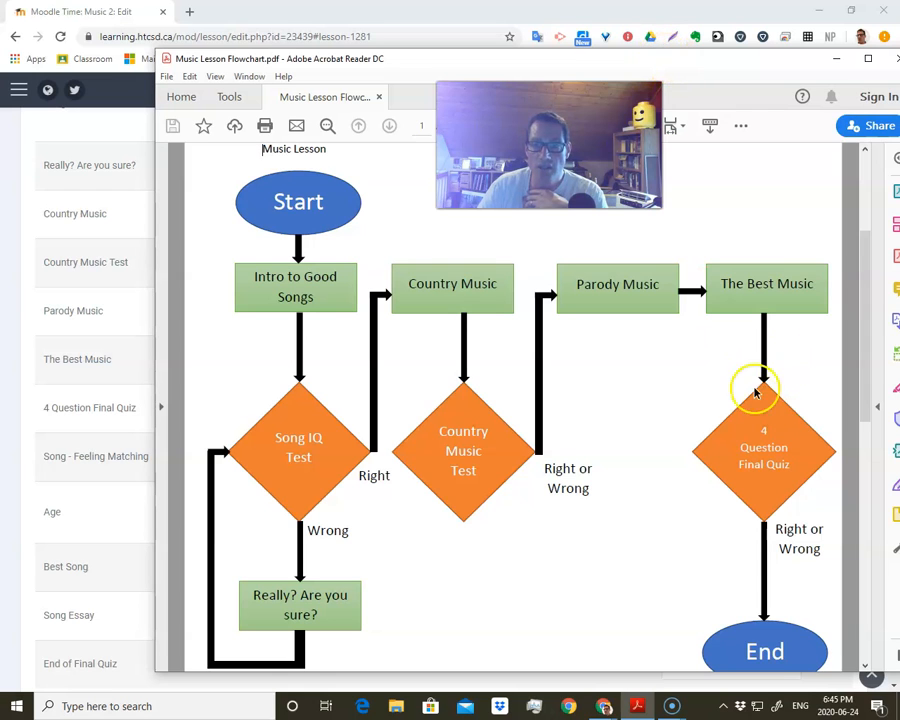
pyautogui.moveTo(674, 66); pyautogui.dragTo(641, 60)
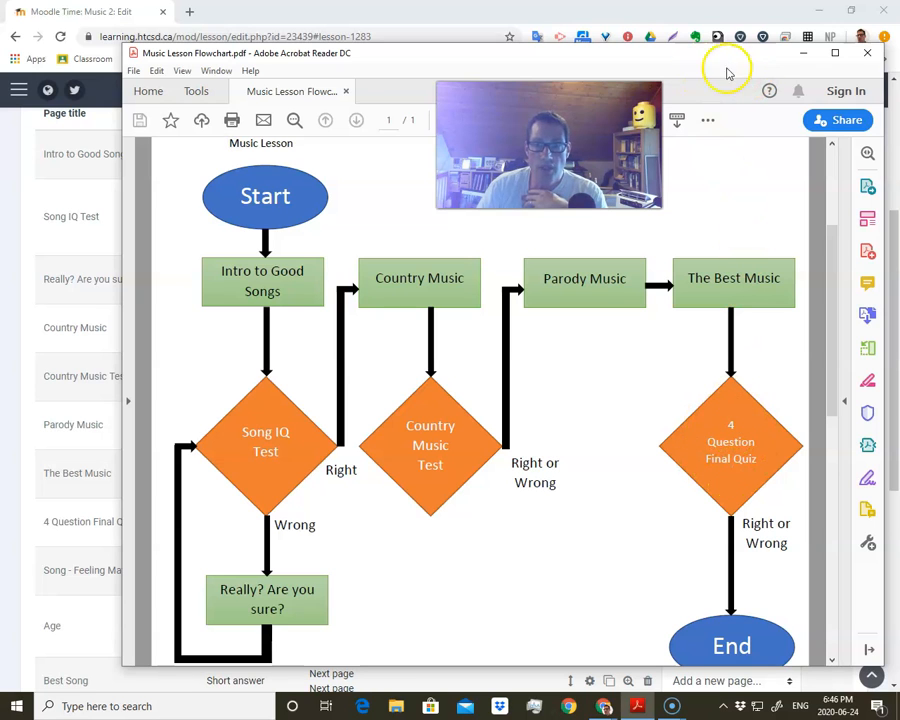
pyautogui.click(803, 52)
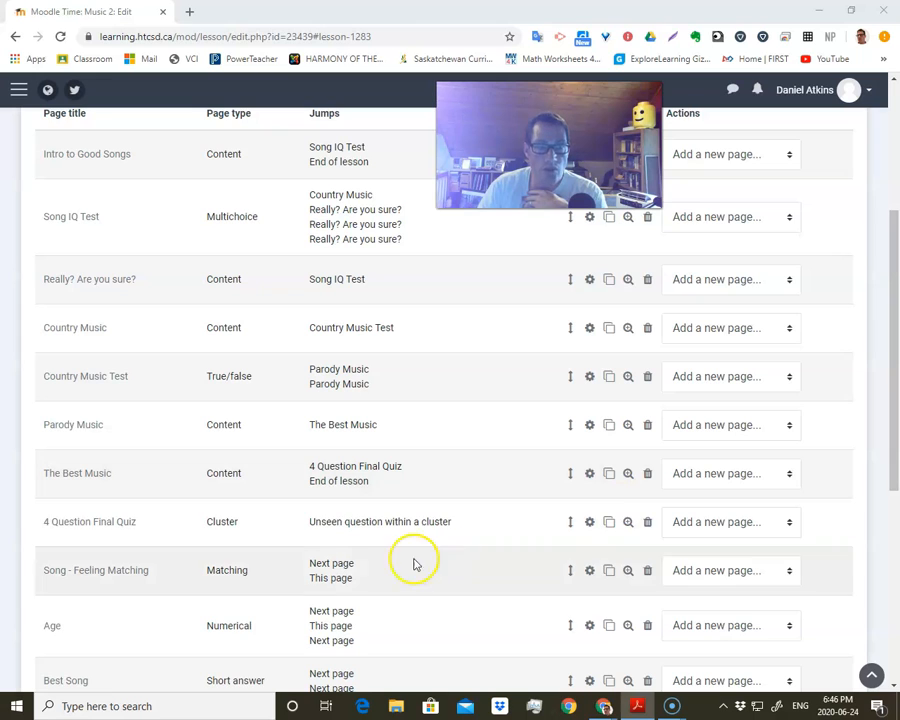
# - Open the 4 Question Final Quiz cluster for editing, keep its jump on Unseen question within a cluster, and save the page
pyautogui.scroll(-2, 294, 542)
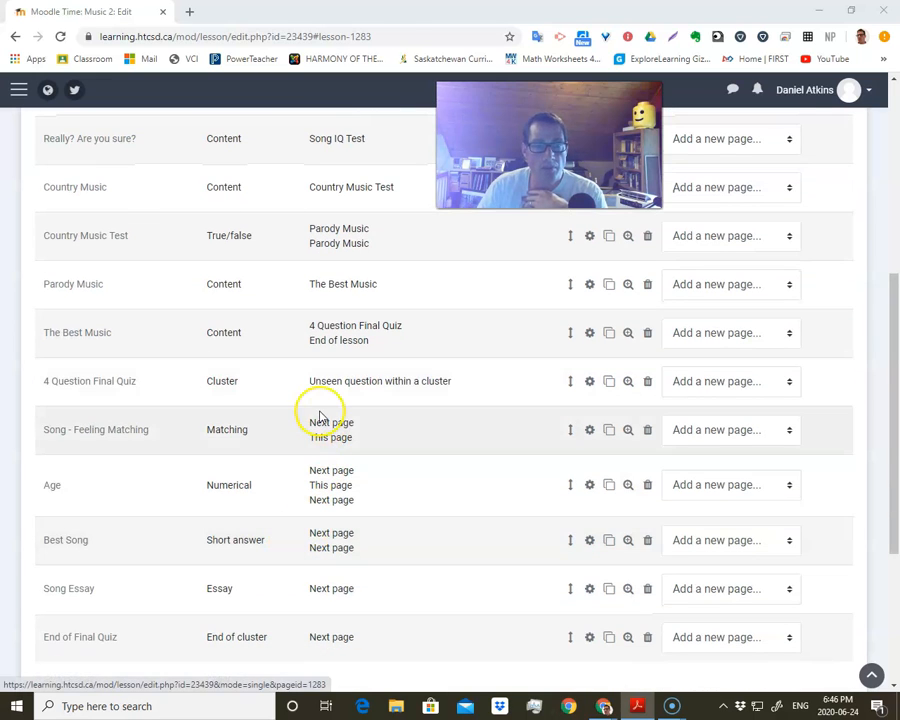
pyautogui.scroll(-1, 195, 318)
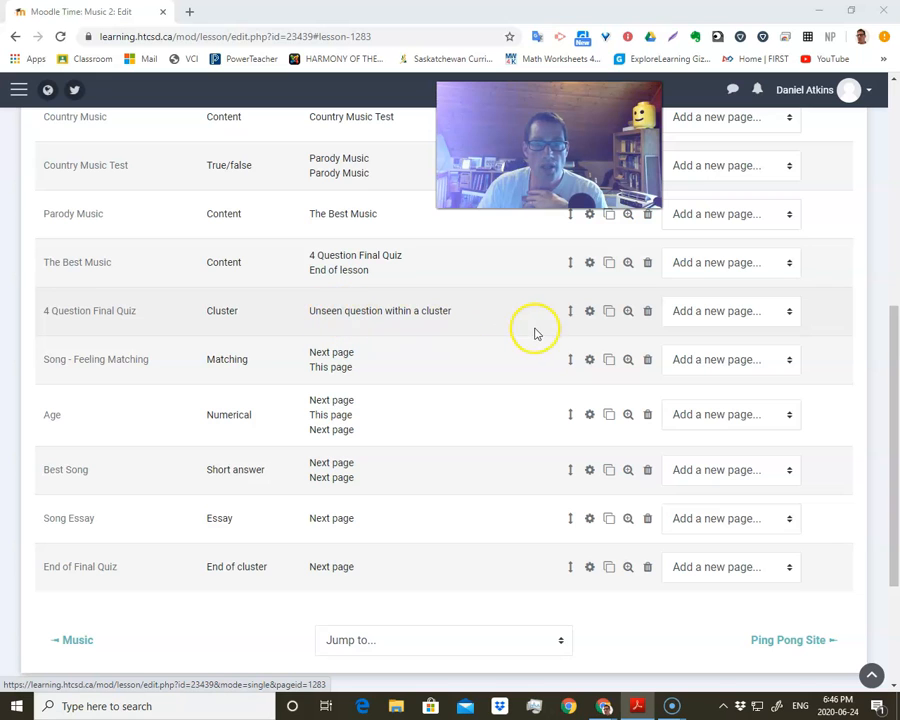
pyautogui.click(589, 311)
pyautogui.scroll(-1, 427, 464)
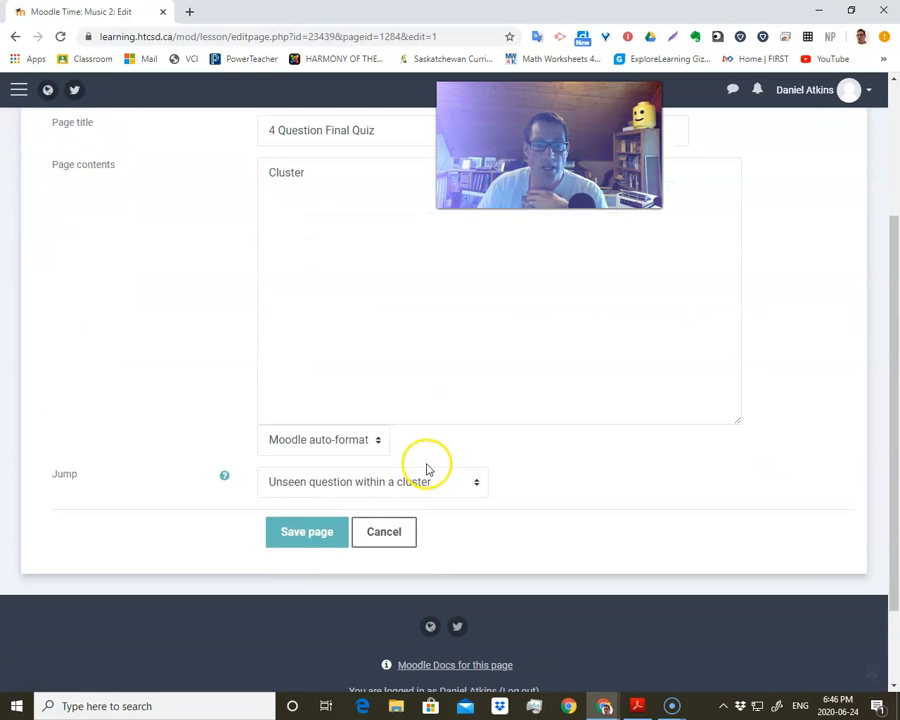
pyautogui.click(410, 486)
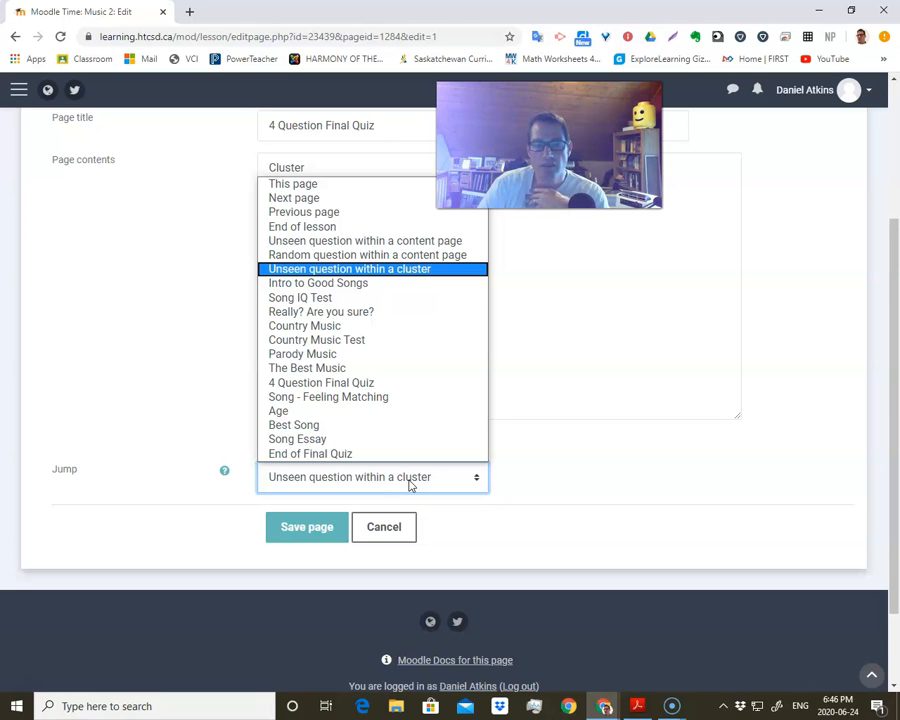
pyautogui.click(327, 526)
pyautogui.click(328, 526)
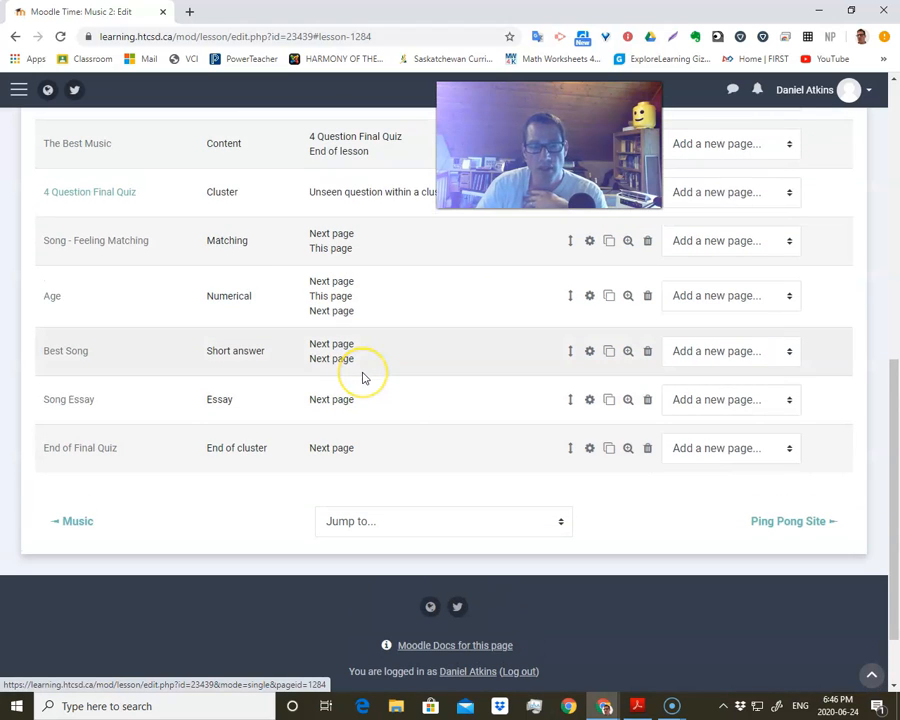
# - Open the Song - Feeling Matching page for editing and set its correct answer jump to 4 Question Final Quiz
pyautogui.scroll(1, 363, 377)
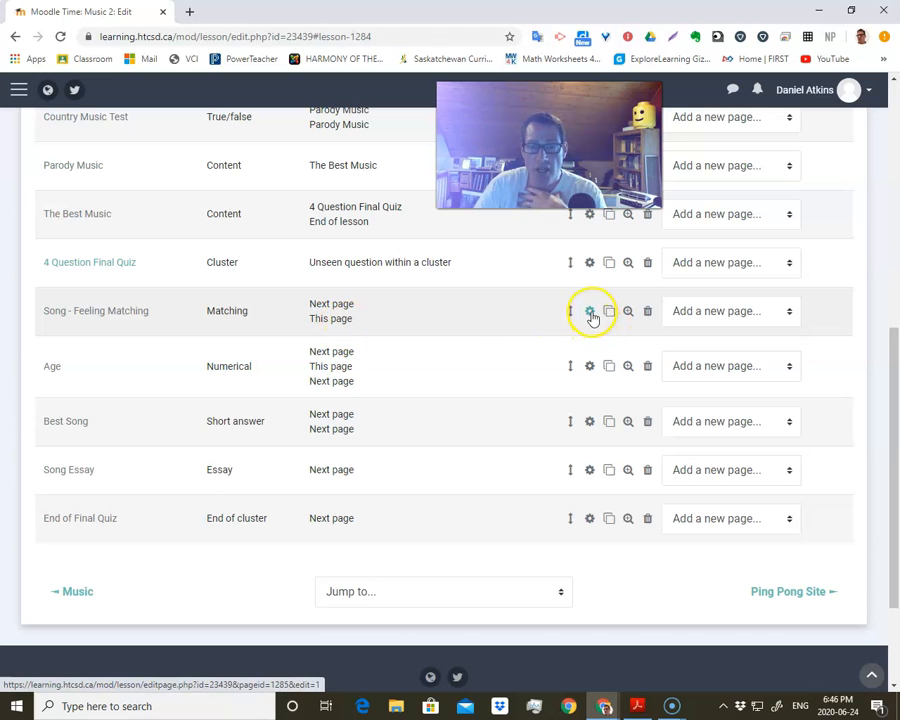
pyautogui.click(591, 315)
pyautogui.scroll(-5, 432, 368)
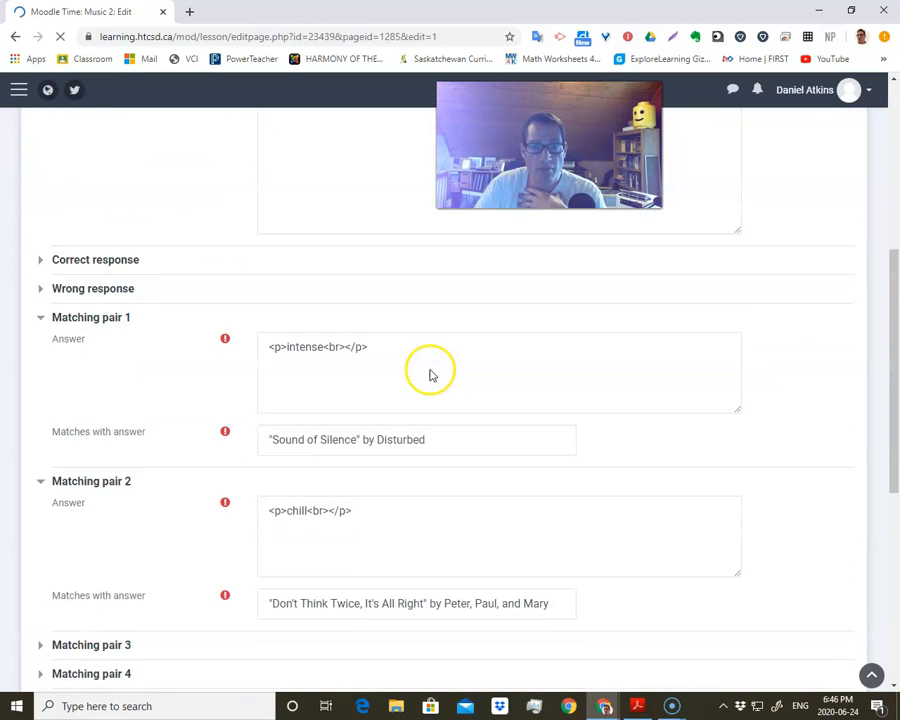
pyautogui.scroll(-4, 432, 376)
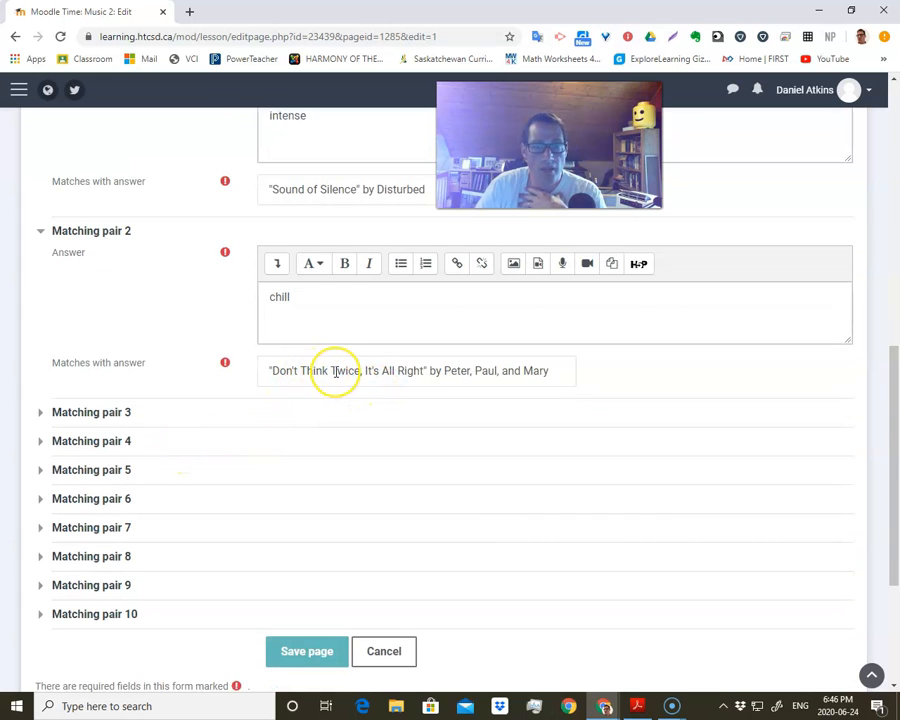
pyautogui.scroll(3, 335, 371)
pyautogui.scroll(-2, 335, 374)
pyautogui.scroll(9, 334, 370)
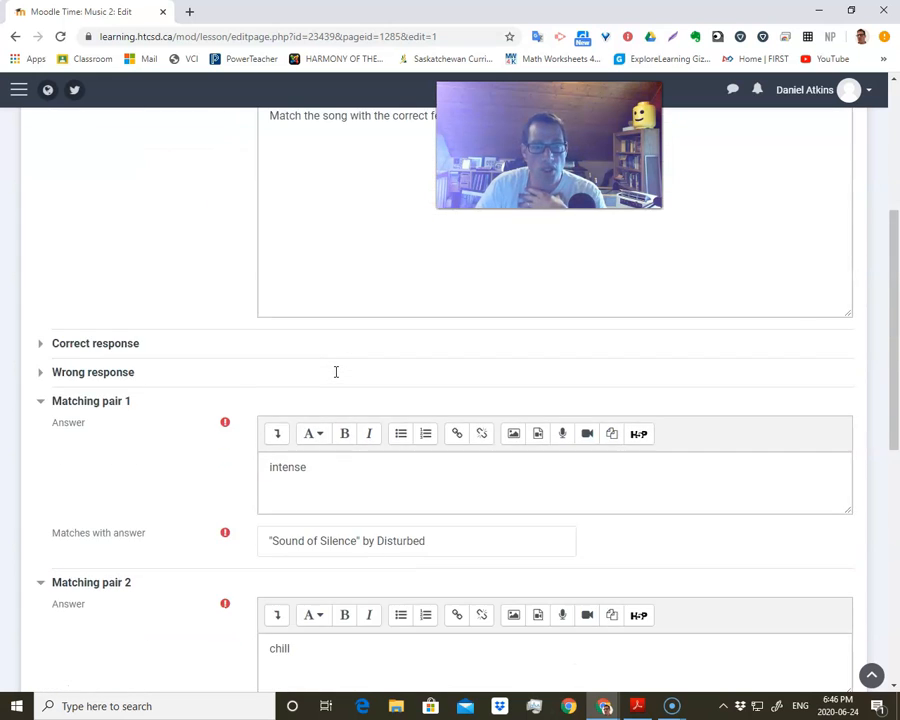
pyautogui.scroll(-3, 115, 408)
pyautogui.click(94, 350)
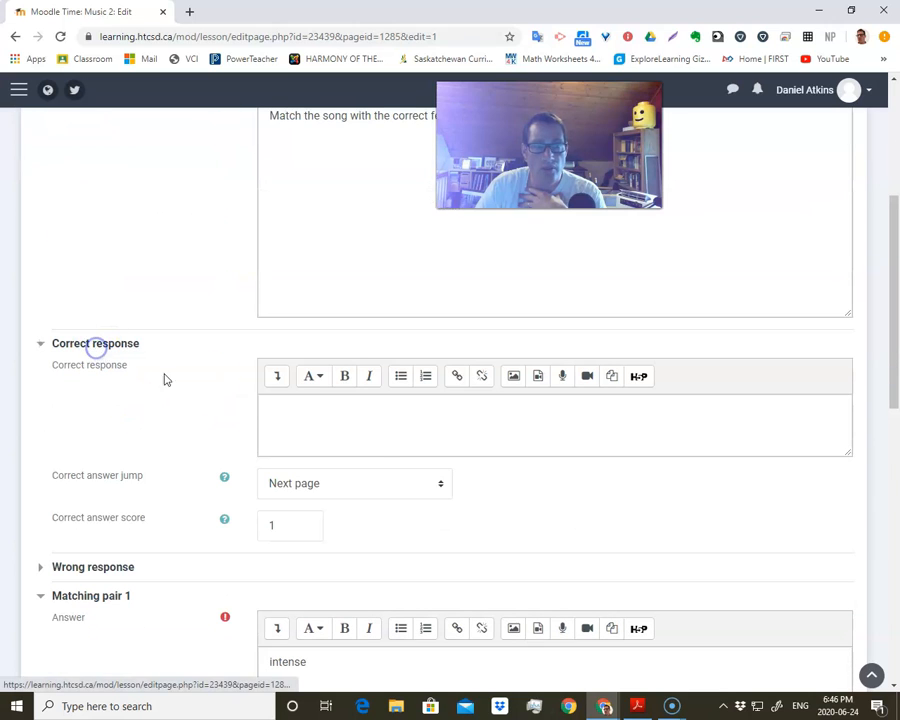
pyautogui.click(316, 485)
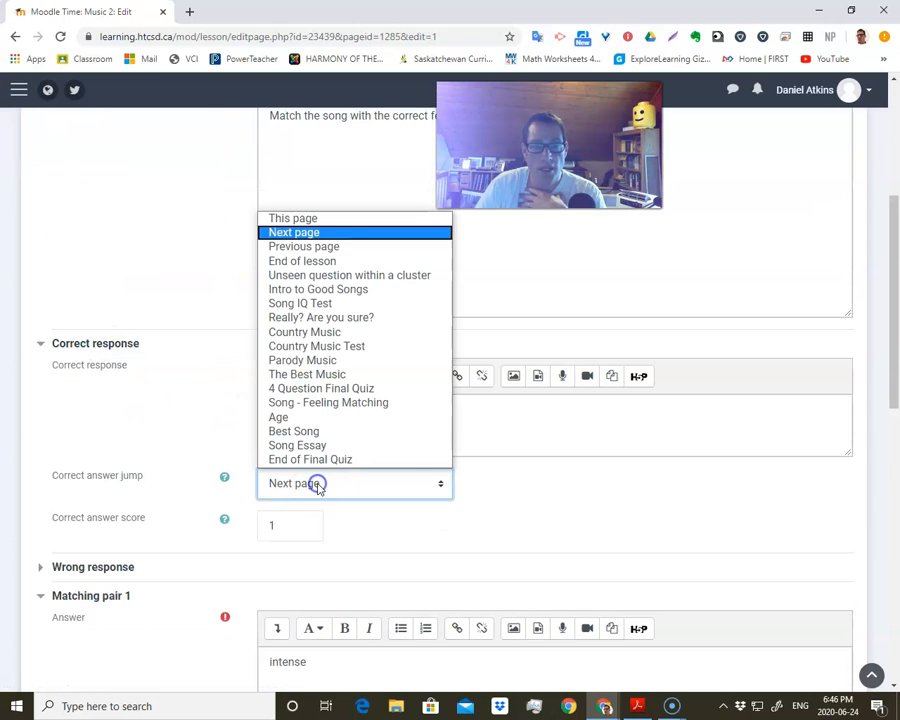
pyautogui.click(320, 389)
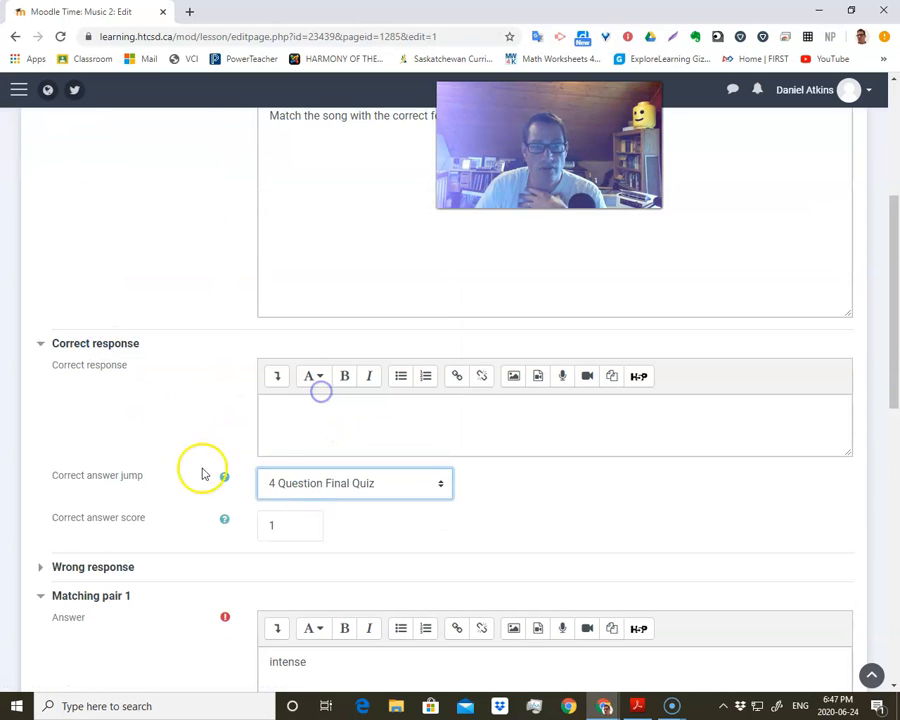
# - Set the Song - Feeling Matching page's wrong answer jump to 4 Question Final Quiz and save the page
pyautogui.click(104, 567)
pyautogui.scroll(-3, 264, 538)
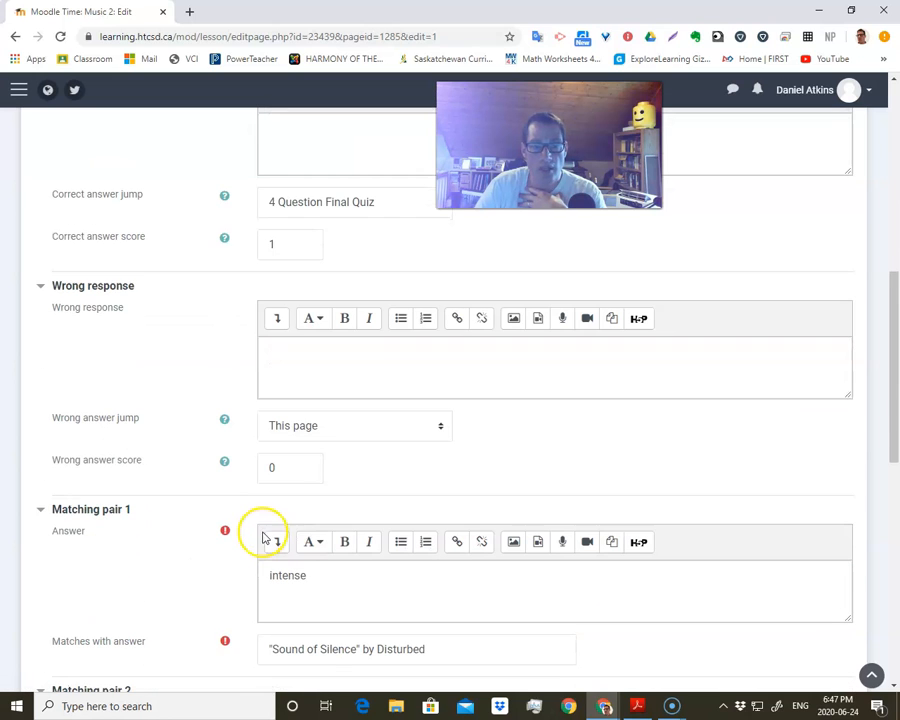
pyautogui.click(316, 428)
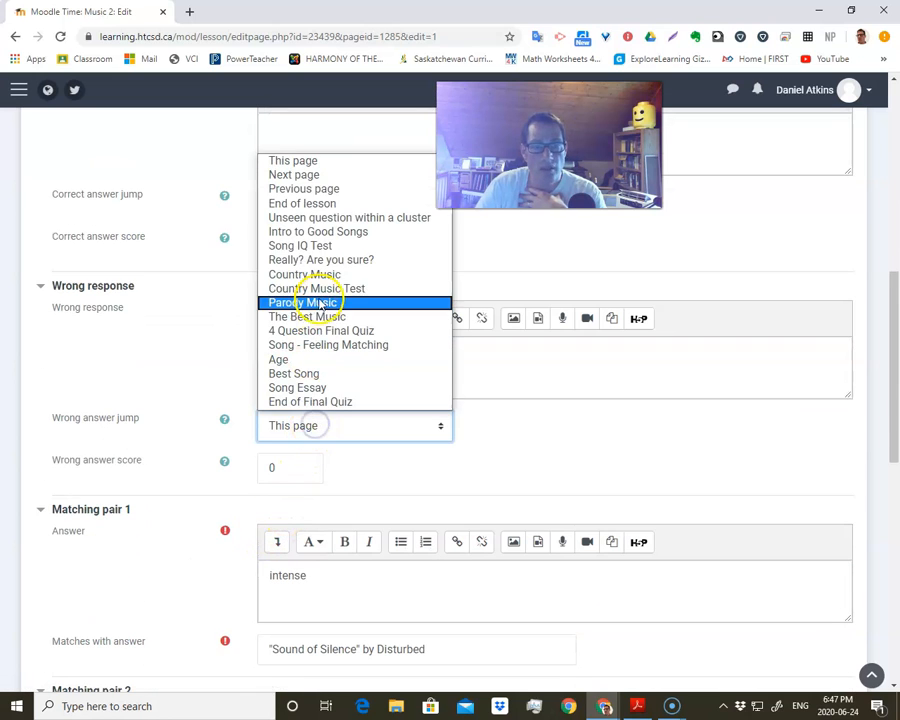
pyautogui.click(318, 331)
pyautogui.scroll(-7, 367, 424)
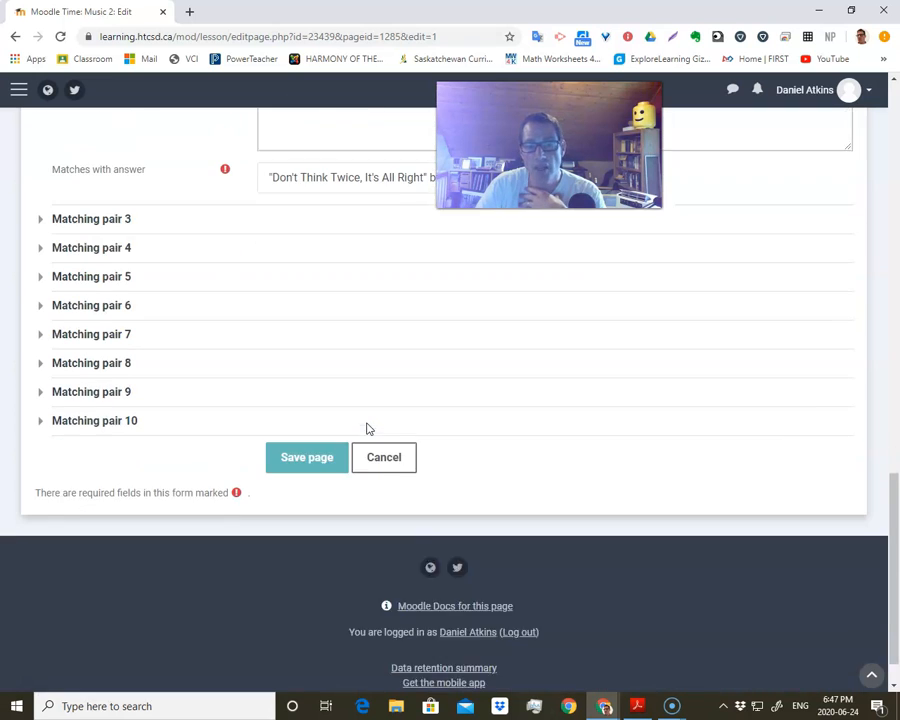
pyautogui.scroll(-1, 350, 425)
pyautogui.click(315, 420)
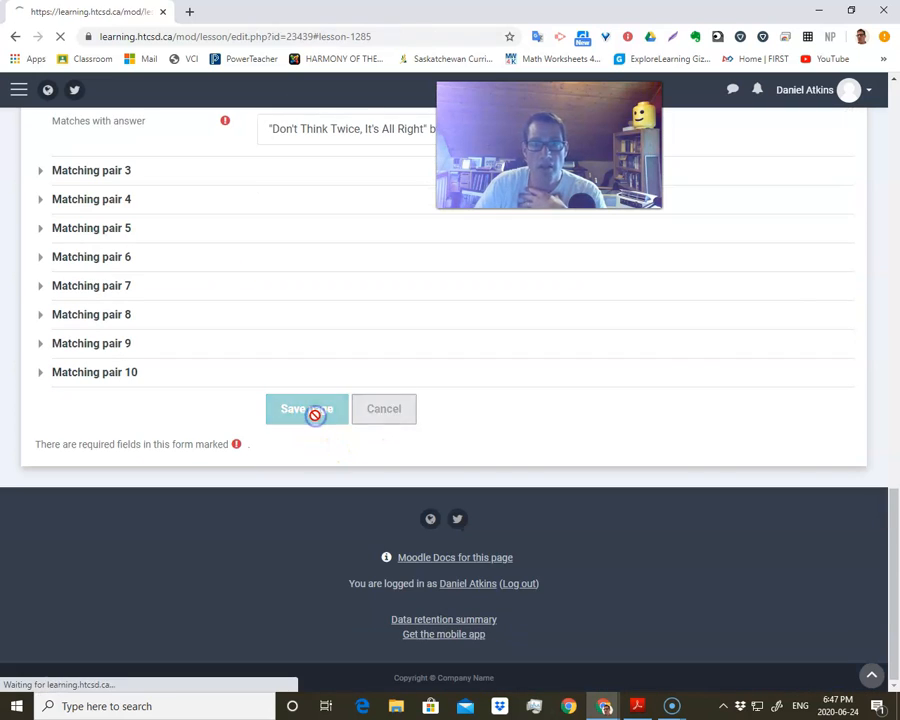
# - Consult the flowchart PDF, open the Age page for editing, and set its Answer 1 jump to 4 Question Final Quiz
pyautogui.scroll(6, 487, 375)
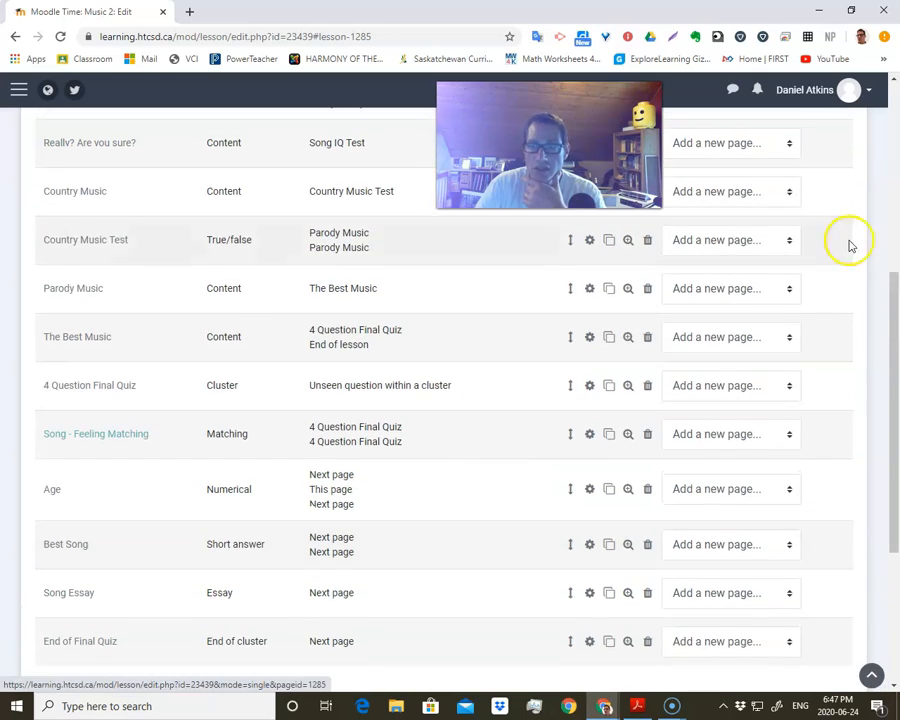
pyautogui.hotkey('alt', 'Tab')
pyautogui.moveTo(822, 130); pyautogui.dragTo(899, 85)
pyautogui.click(856, 240)
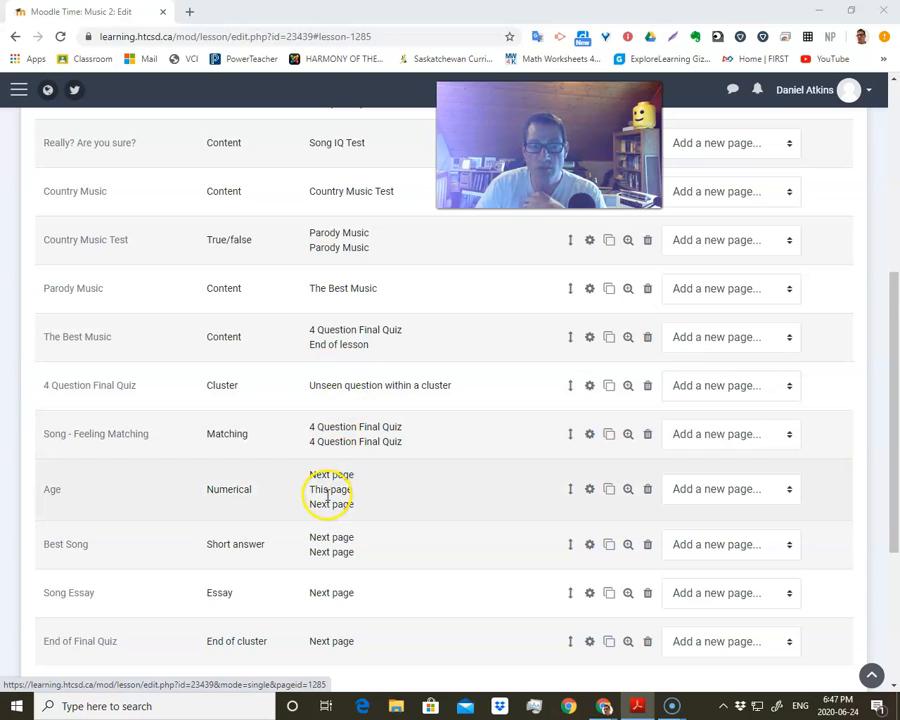
pyautogui.scroll(-1, 333, 470)
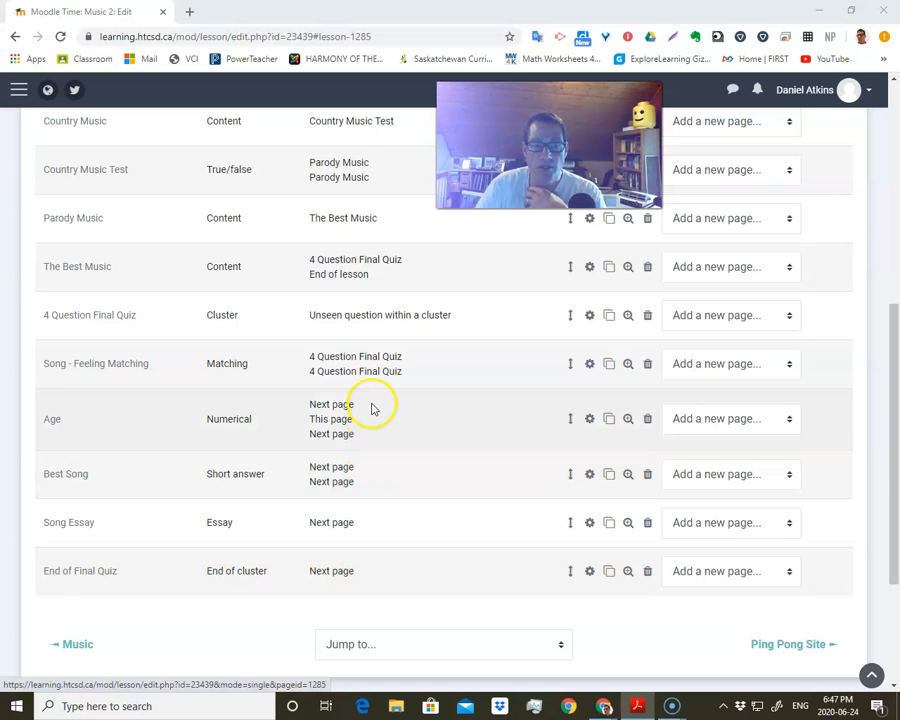
pyautogui.click(590, 421)
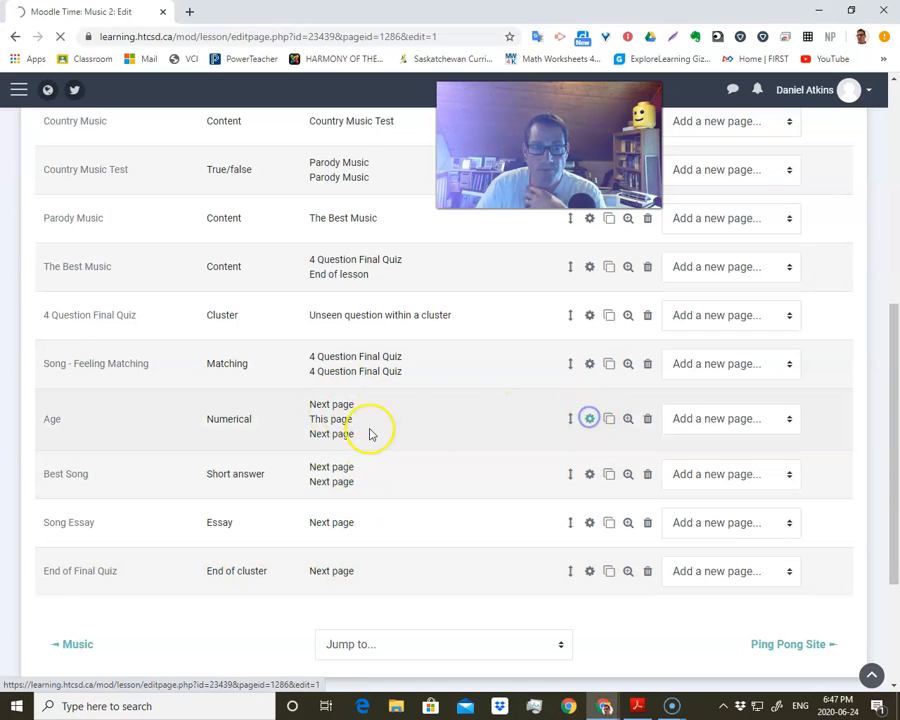
pyautogui.scroll(-2, 321, 475)
pyautogui.scroll(-3, 321, 478)
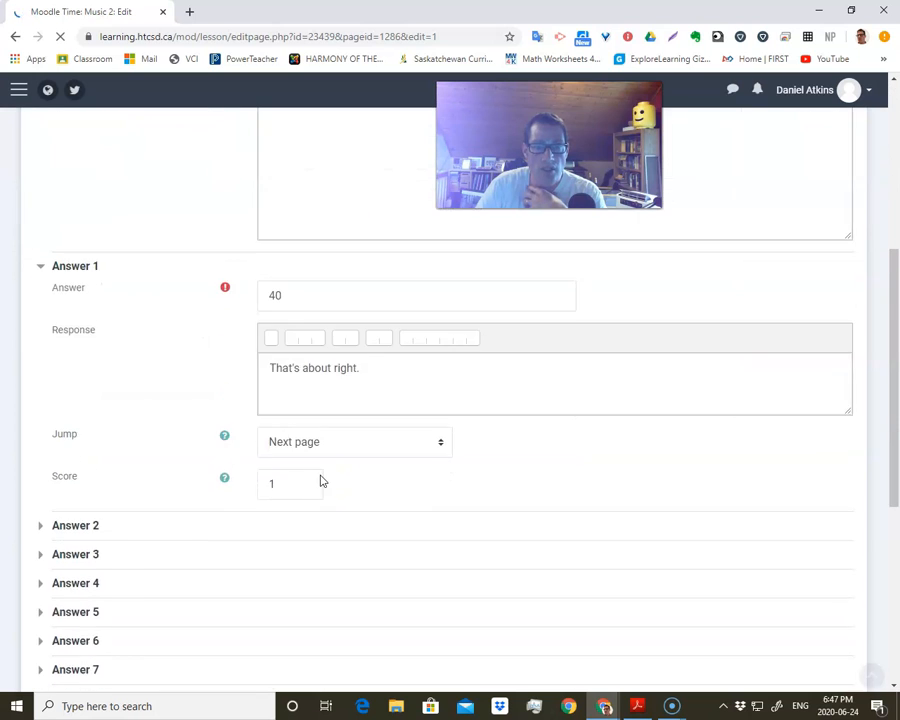
pyautogui.click(310, 316)
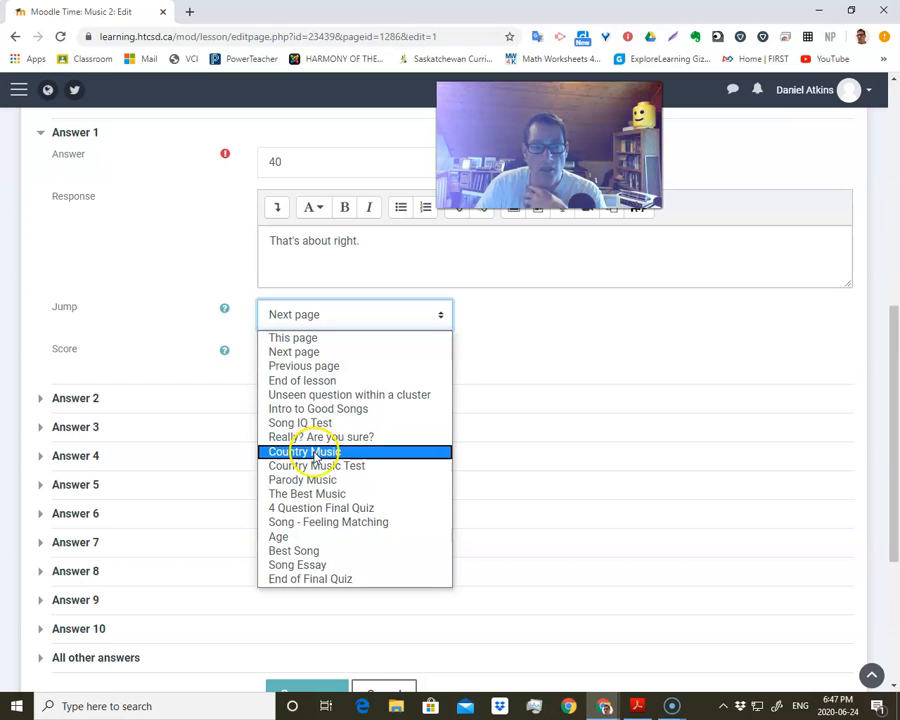
pyautogui.click(326, 508)
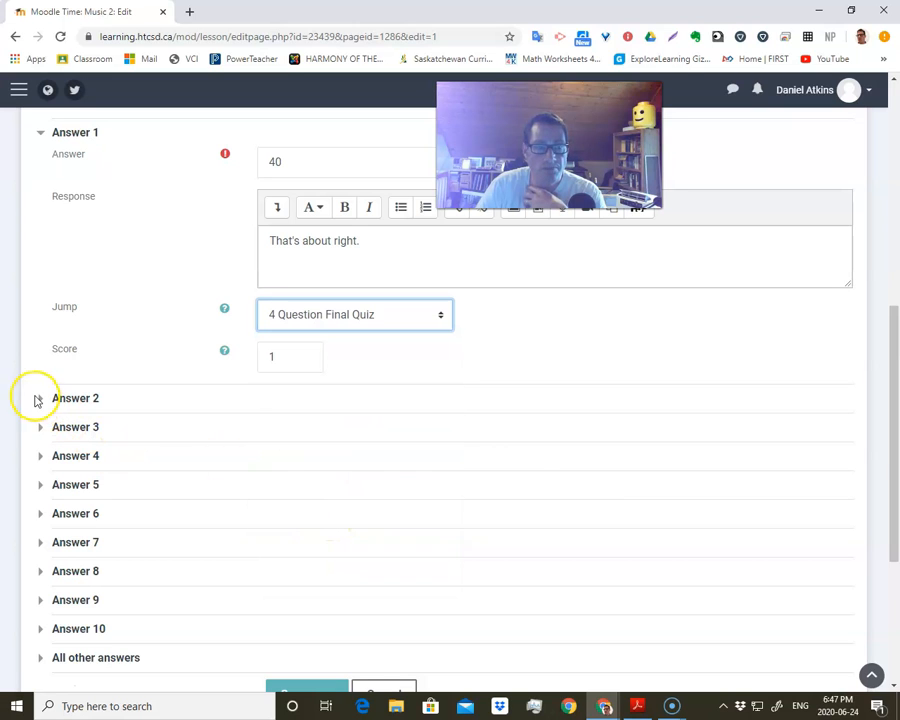
# - Set the Age page's Answer 2 jump to 4 Question Final Quiz and check whether Answer 3 is in use
pyautogui.click(40, 398)
pyautogui.scroll(-4, 270, 490)
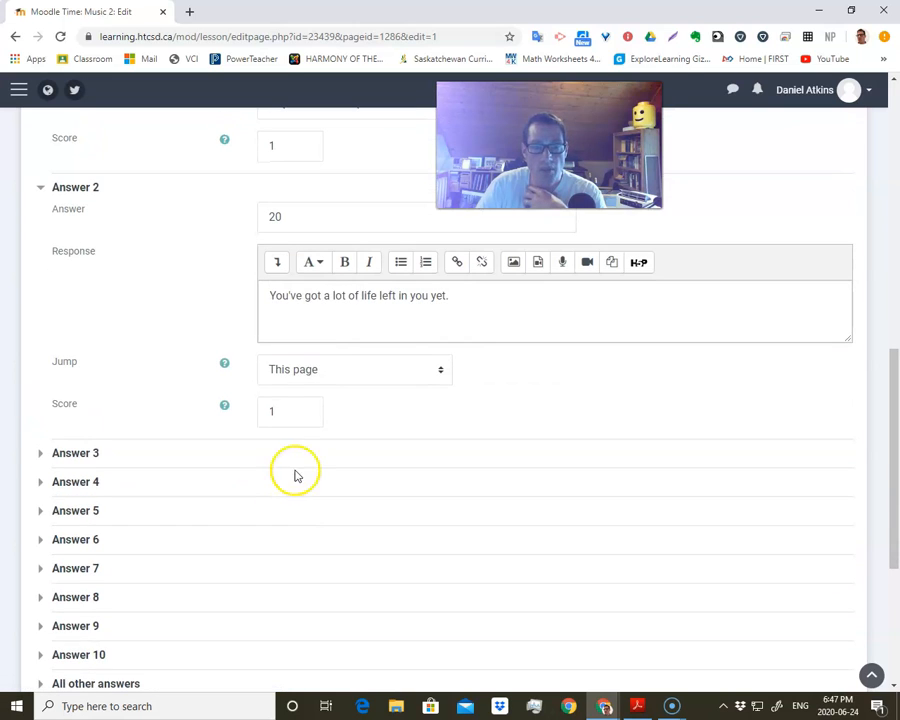
pyautogui.click(330, 374)
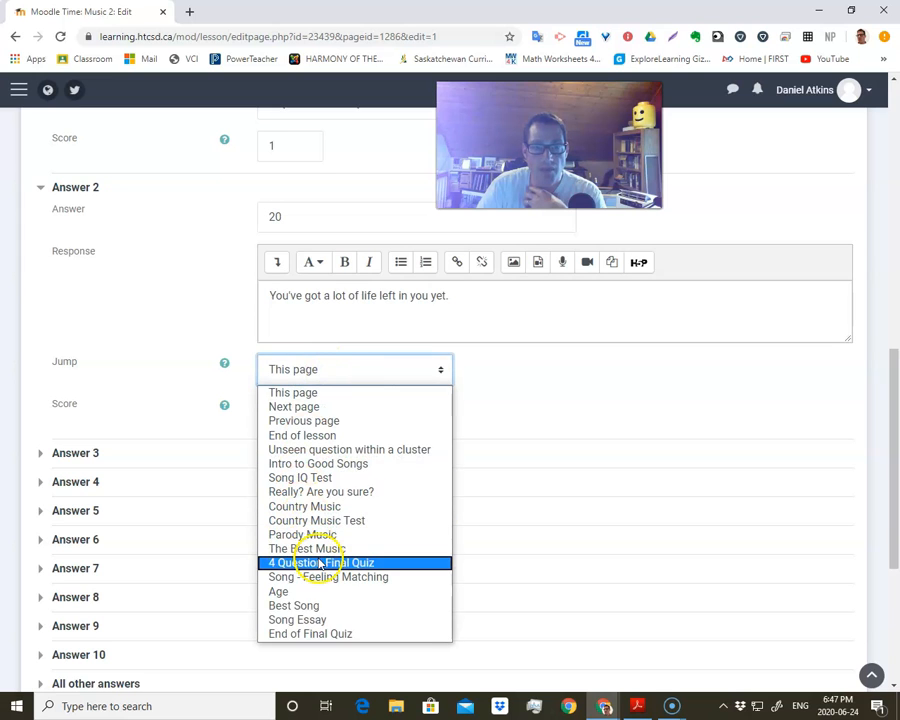
pyautogui.click(318, 558)
pyautogui.click(50, 458)
pyautogui.scroll(-5, 245, 534)
pyautogui.scroll(1, 247, 535)
pyautogui.scroll(13, 247, 535)
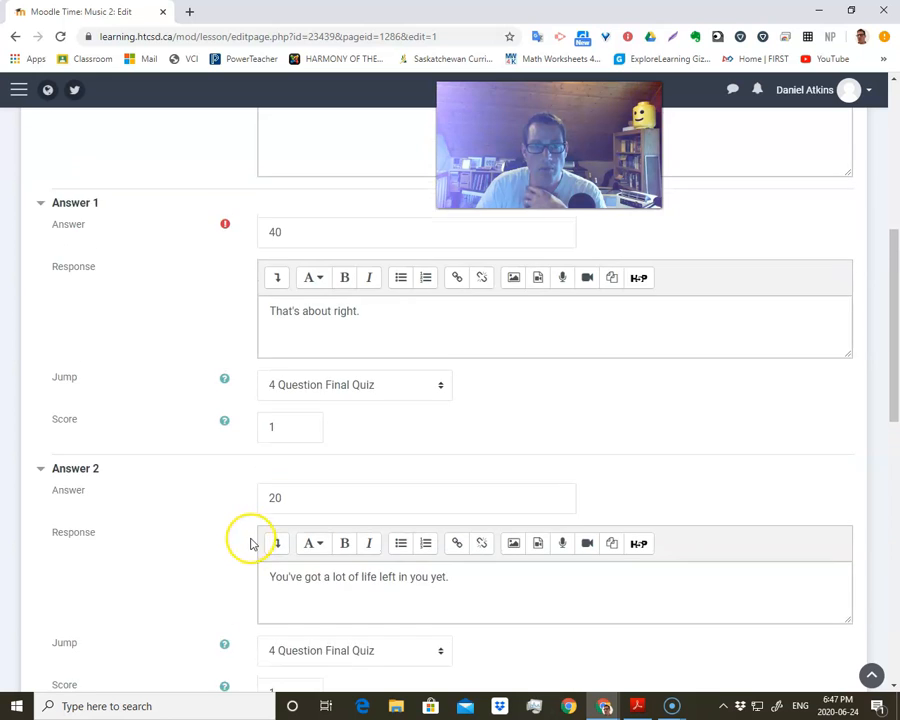
pyautogui.scroll(-10, 251, 543)
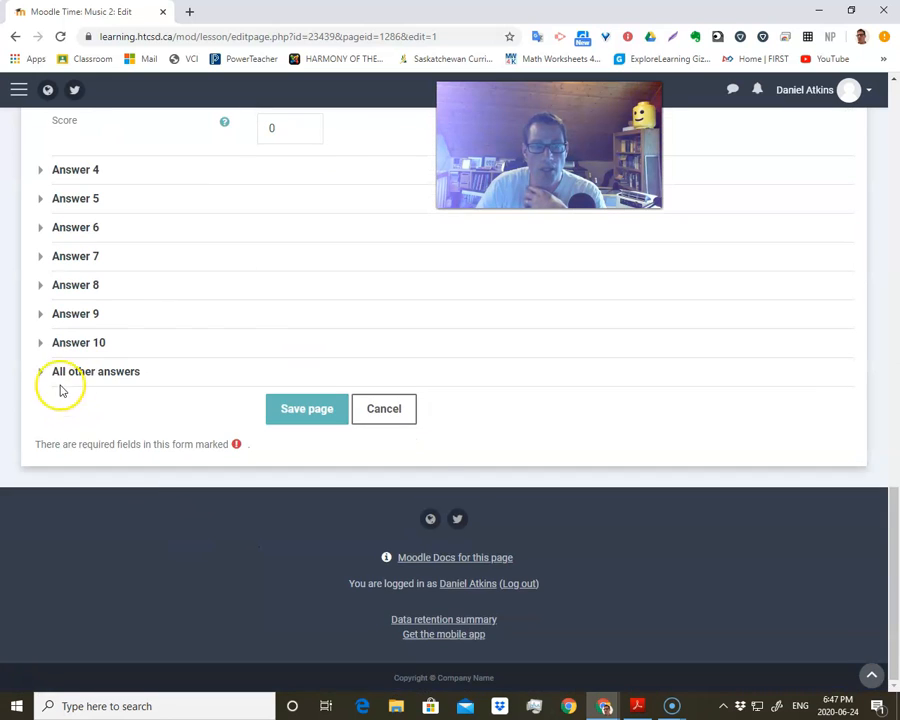
# - Set the Age page's jump for all other answers to 4 Question Final Quiz and save the page
pyautogui.click(40, 372)
pyautogui.scroll(-2, 281, 508)
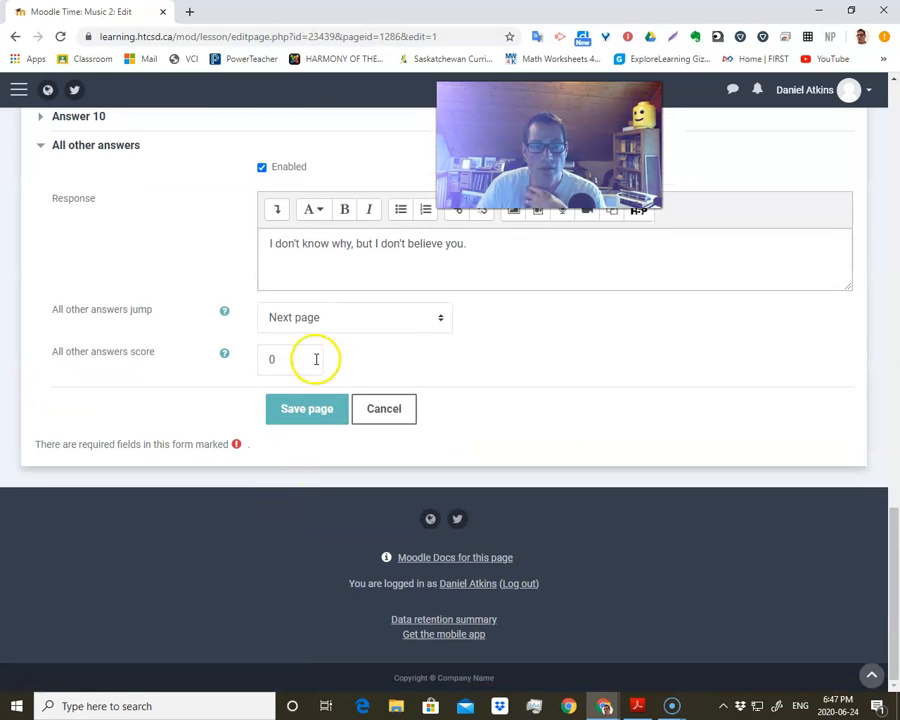
pyautogui.click(328, 320)
pyautogui.click(291, 510)
pyautogui.click(322, 405)
# - Open the Best Song page for editing and set its Answer 1 jump to 4 Question Final Quiz
pyautogui.scroll(3, 434, 400)
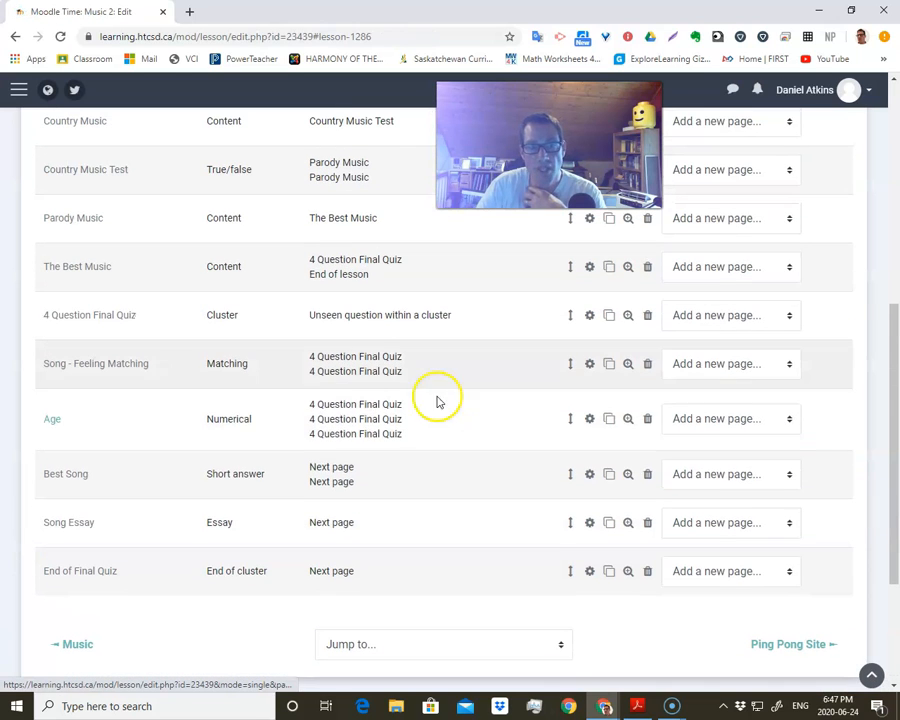
pyautogui.click(591, 474)
pyautogui.scroll(-5, 270, 430)
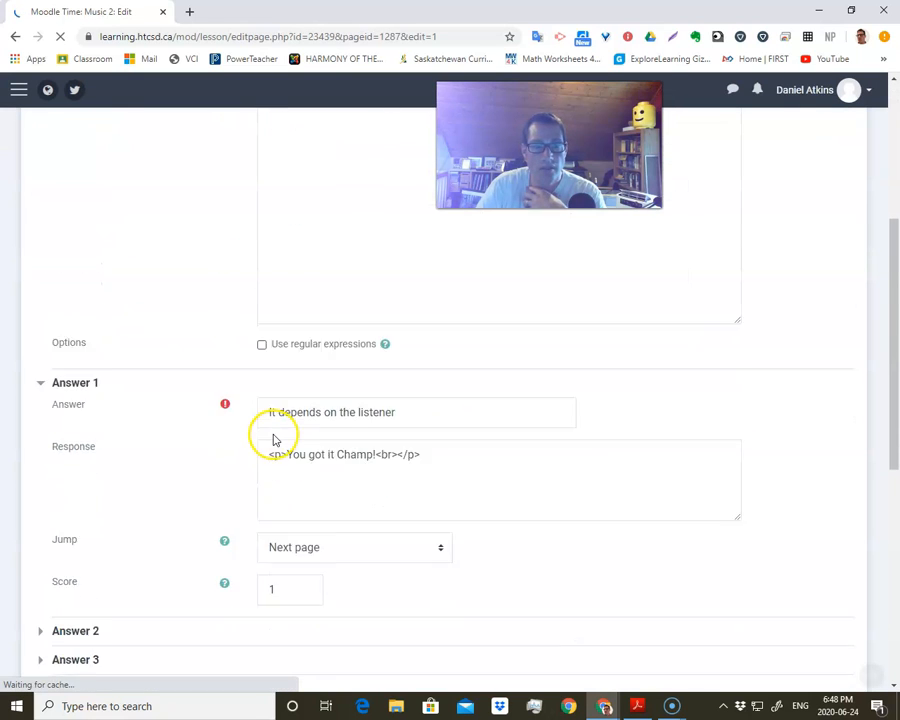
pyautogui.click(295, 405)
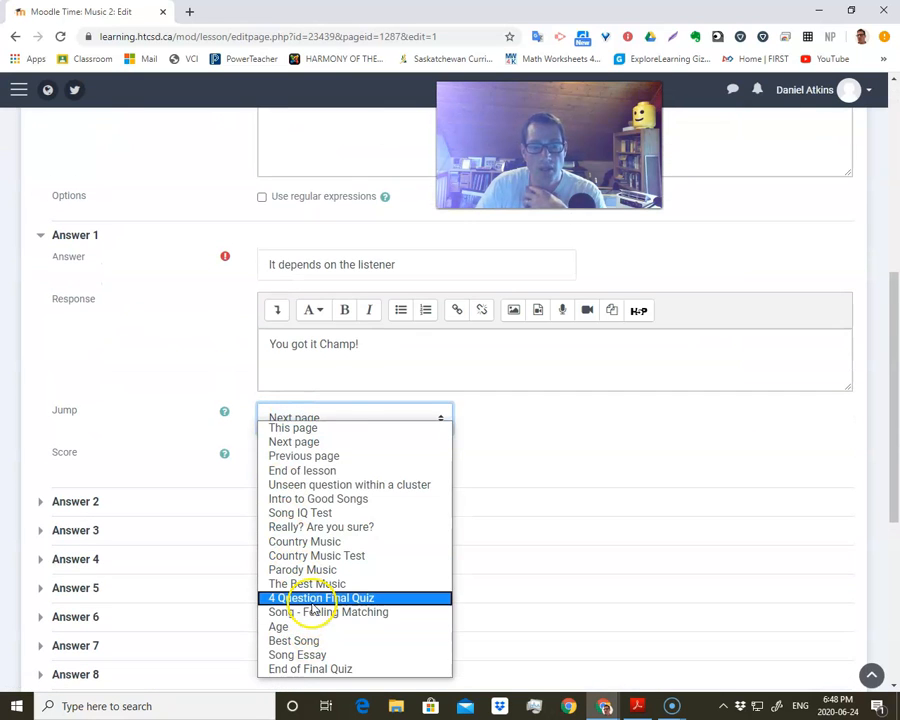
pyautogui.click(312, 596)
pyautogui.scroll(-4, 168, 545)
pyautogui.scroll(2, 80, 370)
pyautogui.scroll(-2, 76, 458)
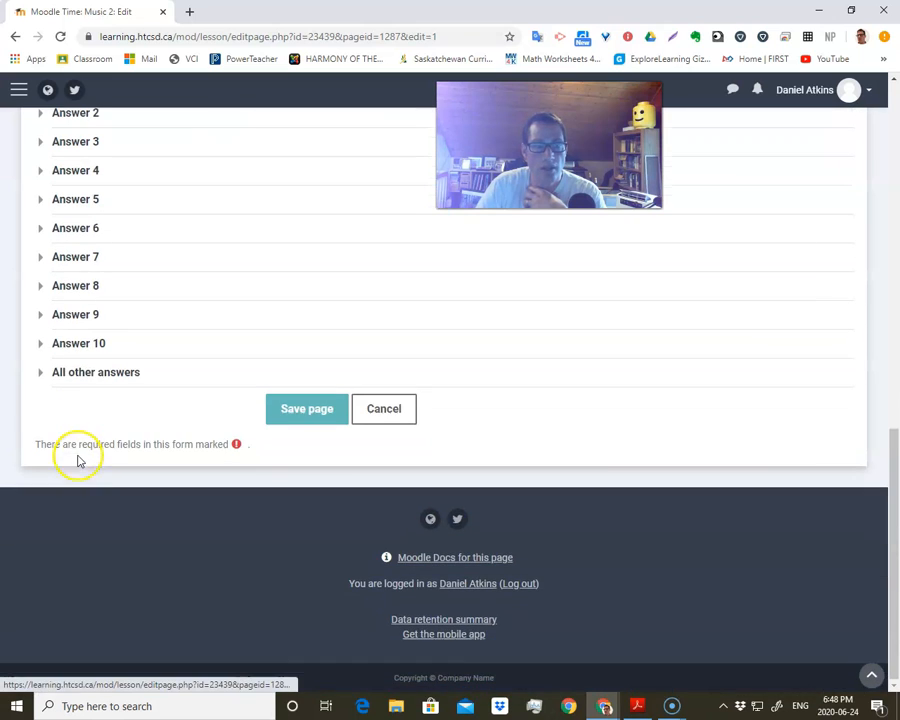
# - Set the Best Song page's jump for all other answers to 4 Question Final Quiz and save the page
pyautogui.click(92, 383)
pyautogui.scroll(-2, 274, 458)
pyautogui.click(330, 322)
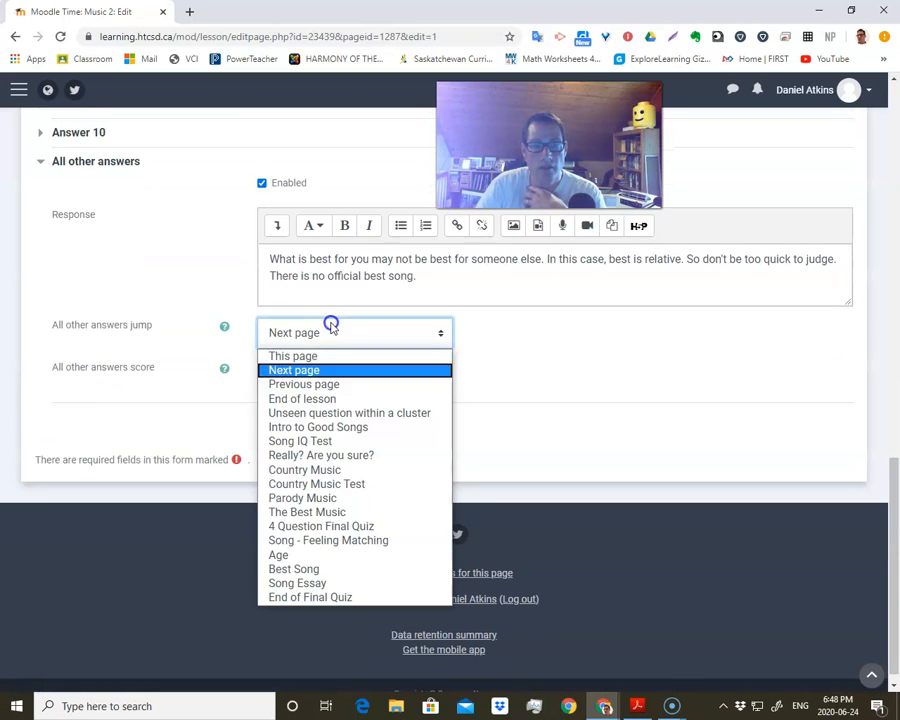
pyautogui.click(316, 527)
pyautogui.click(318, 425)
# - Set the Song Essay page's jump to 4 Question Final Quiz and save the page
pyautogui.scroll(3, 392, 433)
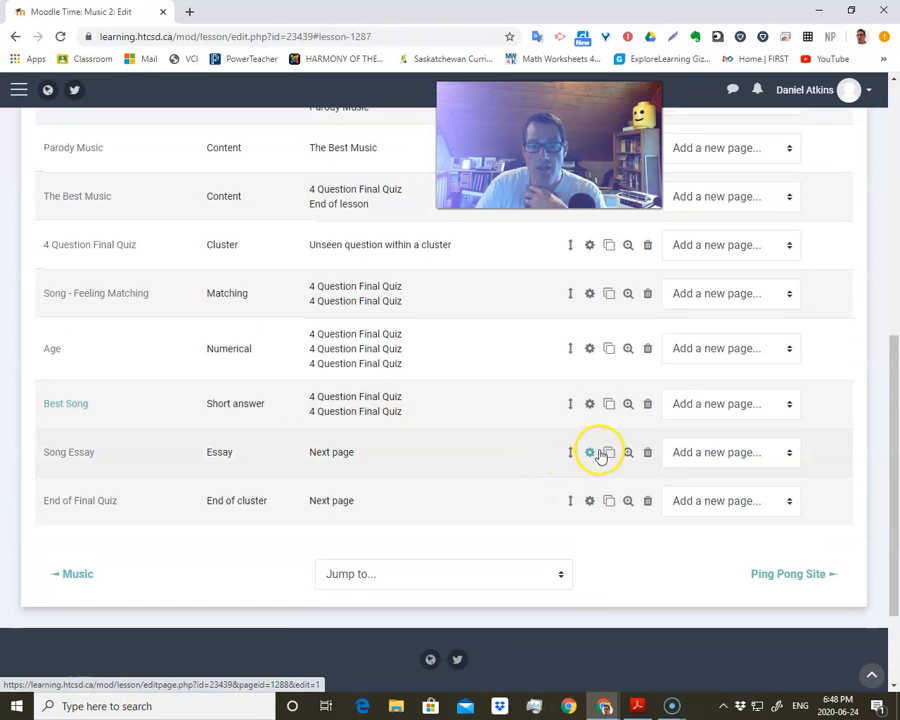
pyautogui.click(588, 451)
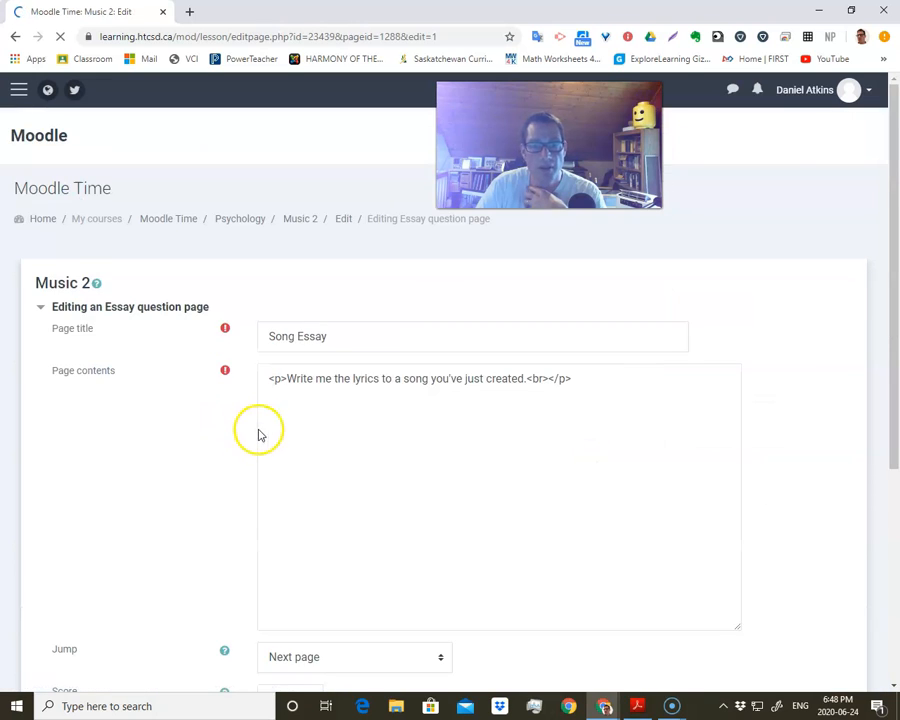
pyautogui.scroll(-3, 260, 432)
pyautogui.click(334, 512)
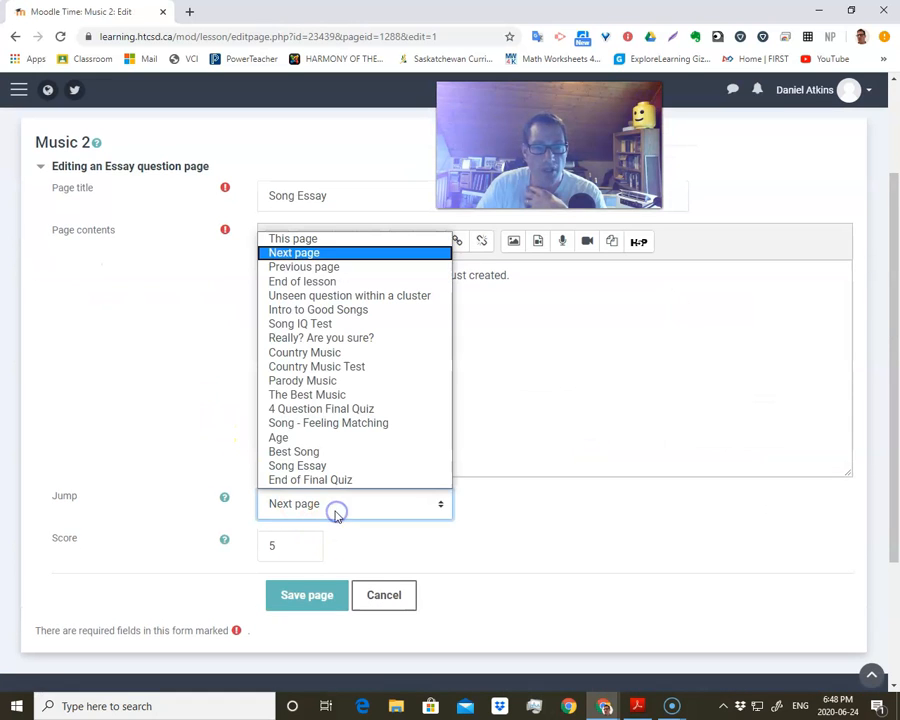
pyautogui.click(316, 410)
pyautogui.click(336, 595)
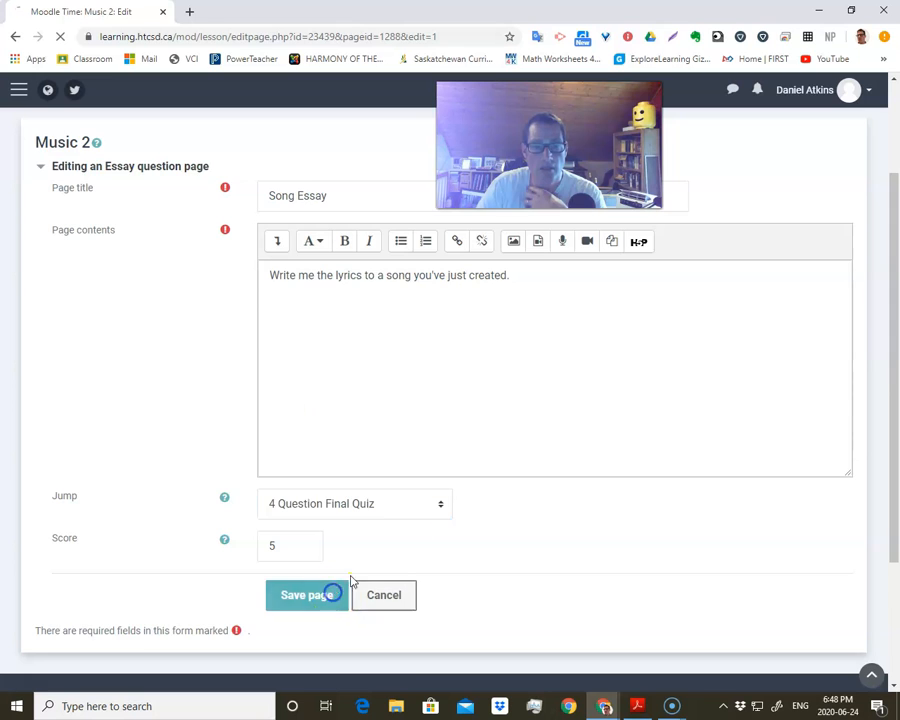
# - After consulting the flowchart PDF, set the End of Final Quiz page's jump to End of lesson and save the page
pyautogui.scroll(3, 483, 450)
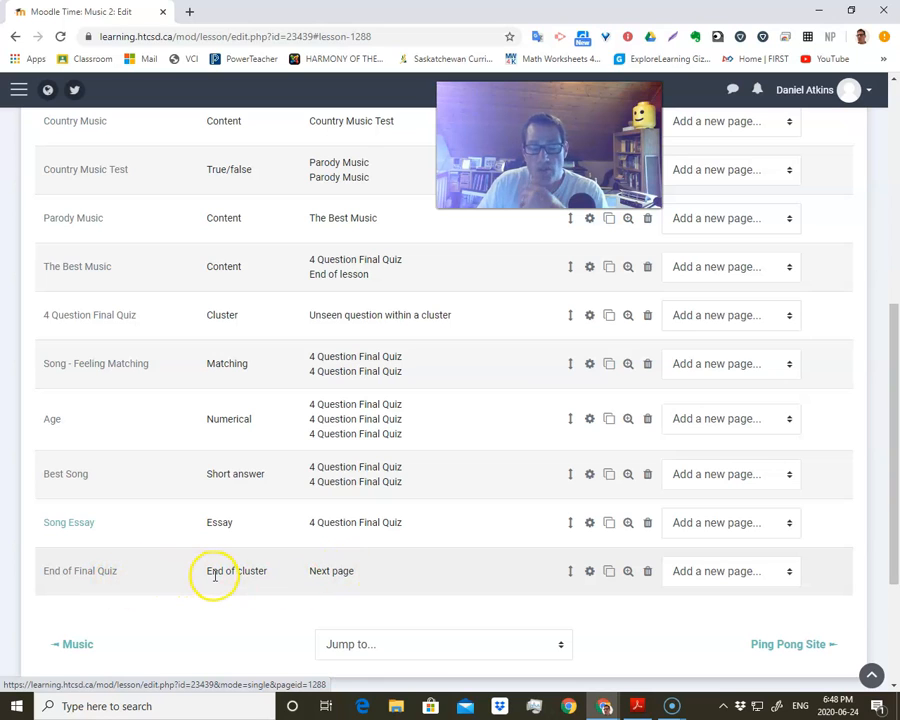
pyautogui.click(590, 571)
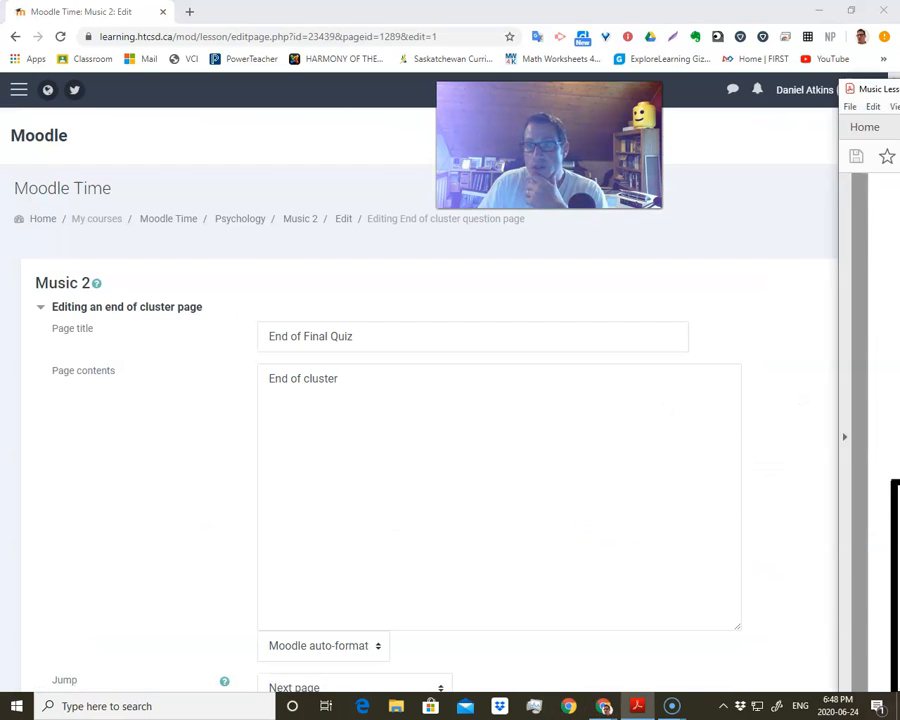
pyautogui.moveTo(899, 44); pyautogui.dragTo(613, 44)
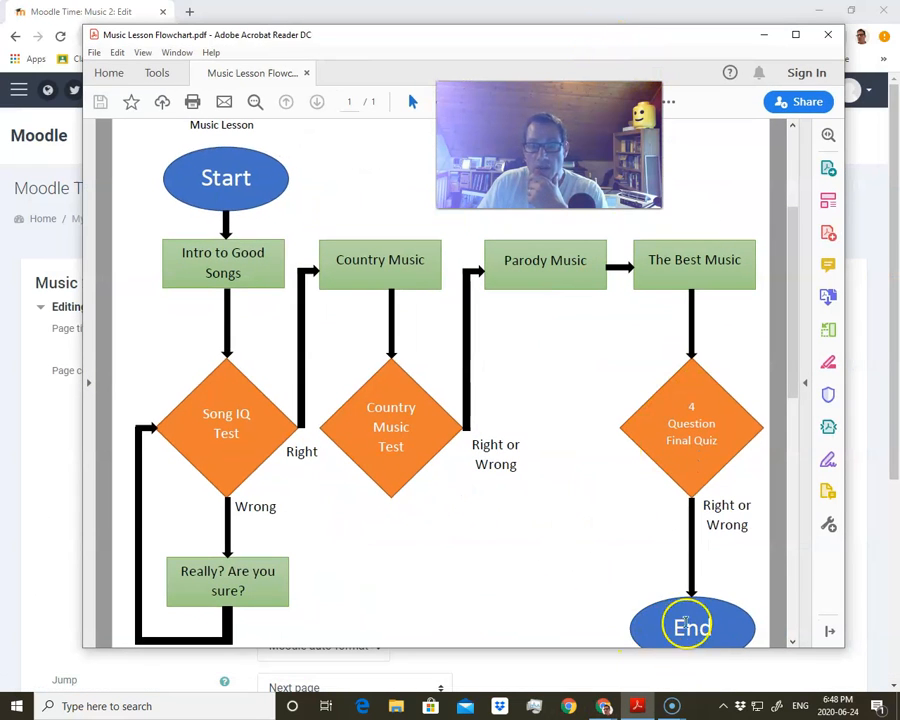
pyautogui.click(764, 34)
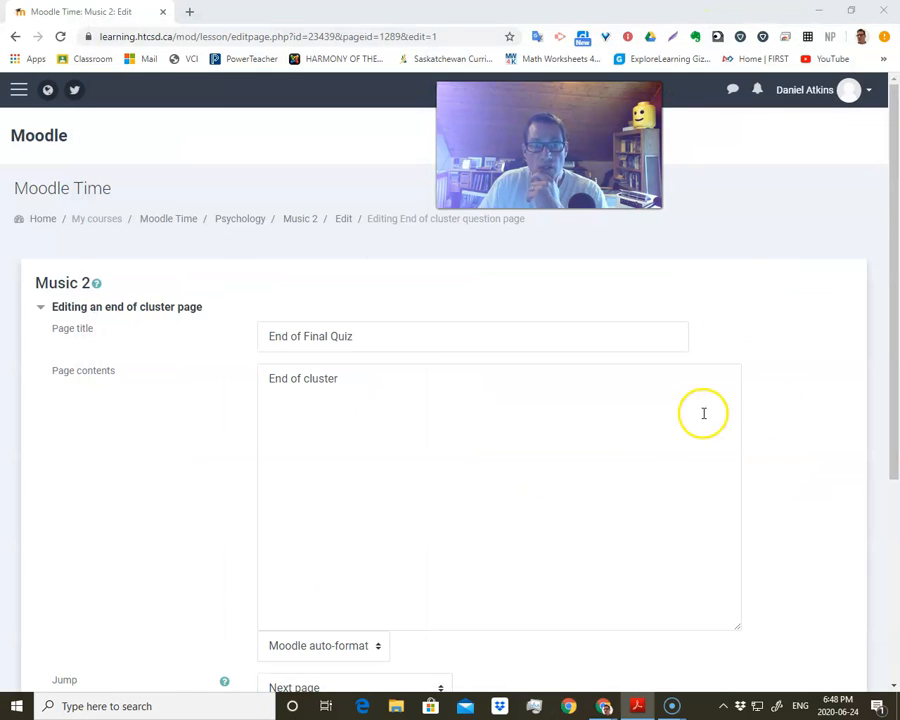
pyautogui.scroll(-5, 703, 412)
pyautogui.click(368, 376)
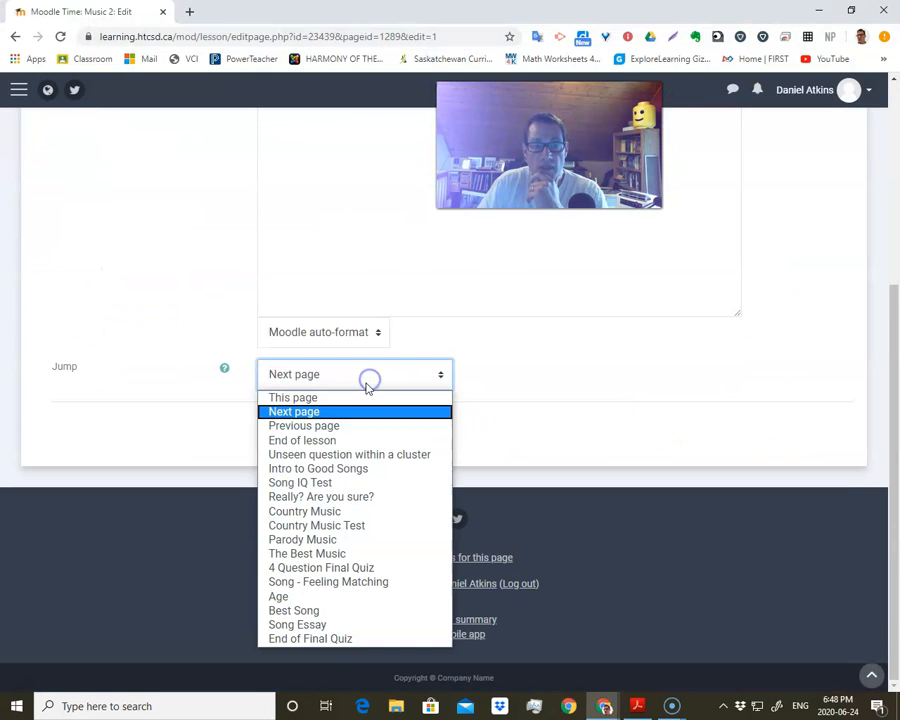
pyautogui.click(326, 440)
pyautogui.click(318, 428)
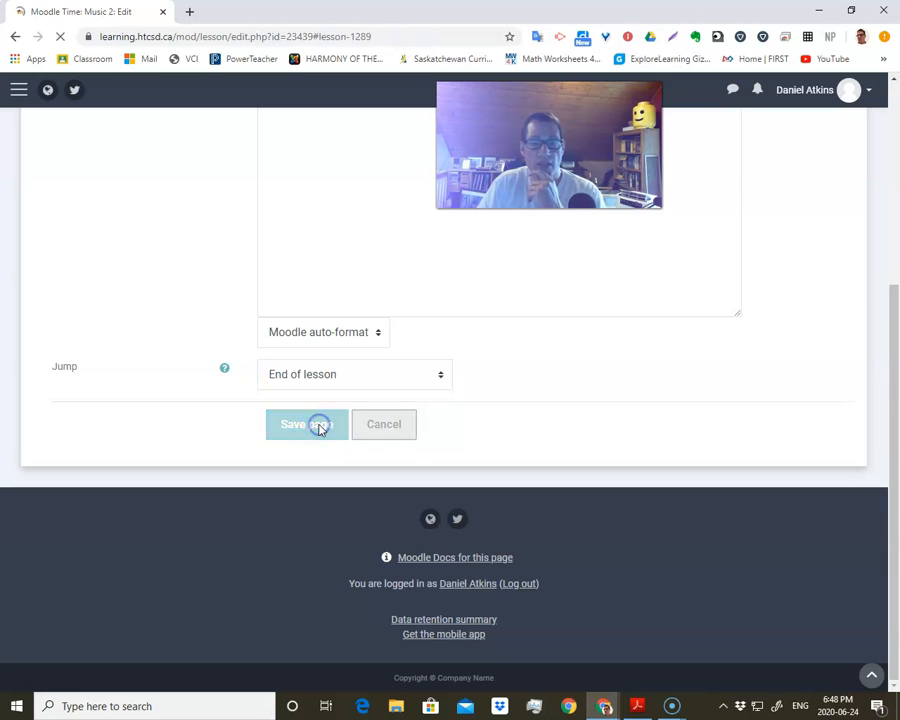
# - Review the jumps of all Music 2 lesson pages in the collapsed page list
pyautogui.scroll(4, 320, 430)
pyautogui.scroll(2, 322, 432)
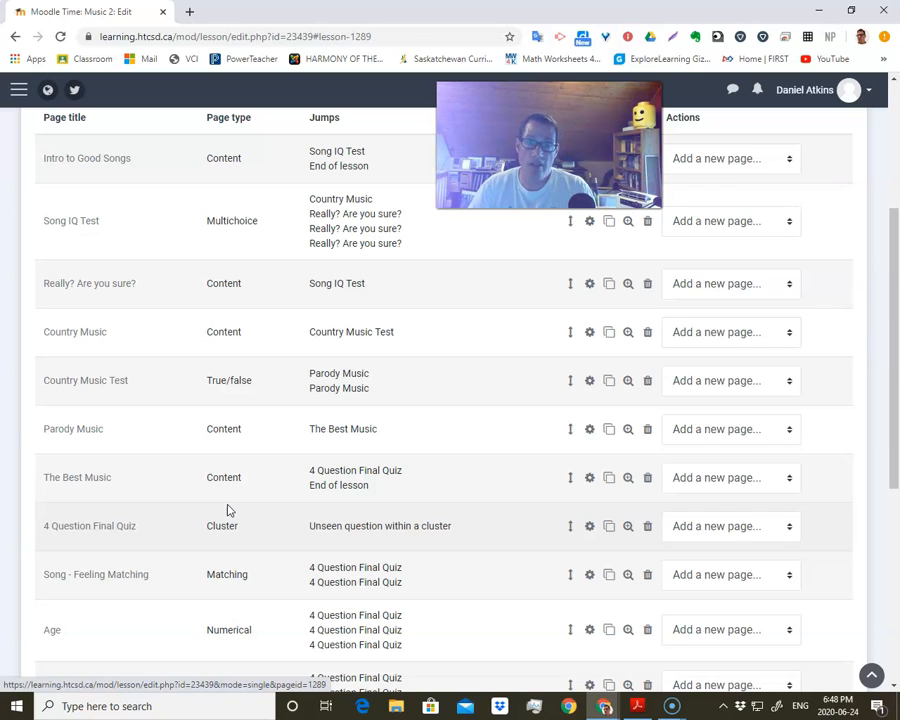
pyautogui.click(270, 168)
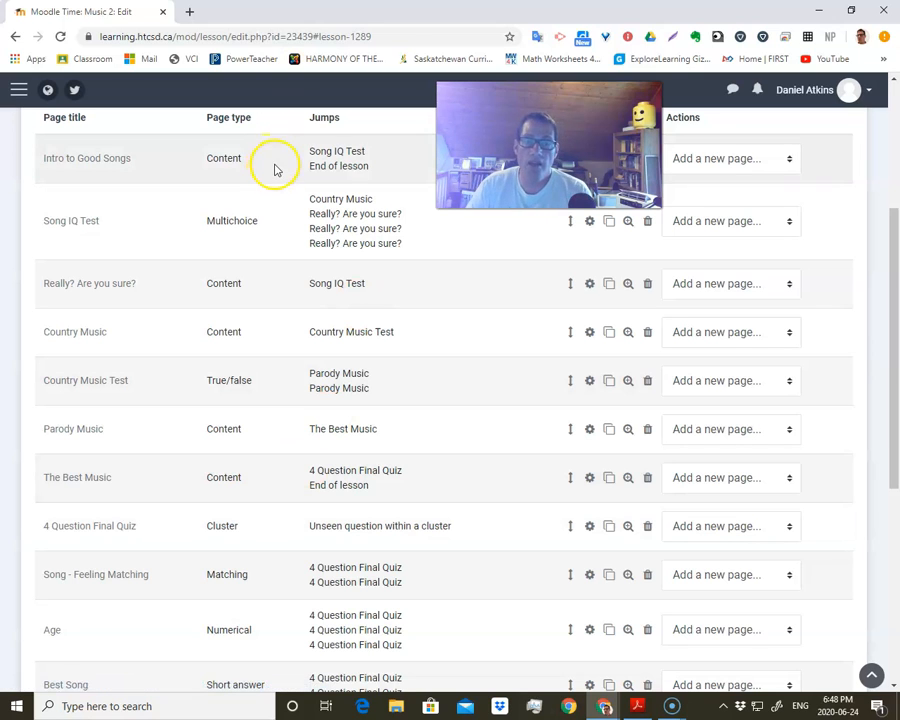
pyautogui.scroll(-5, 340, 468)
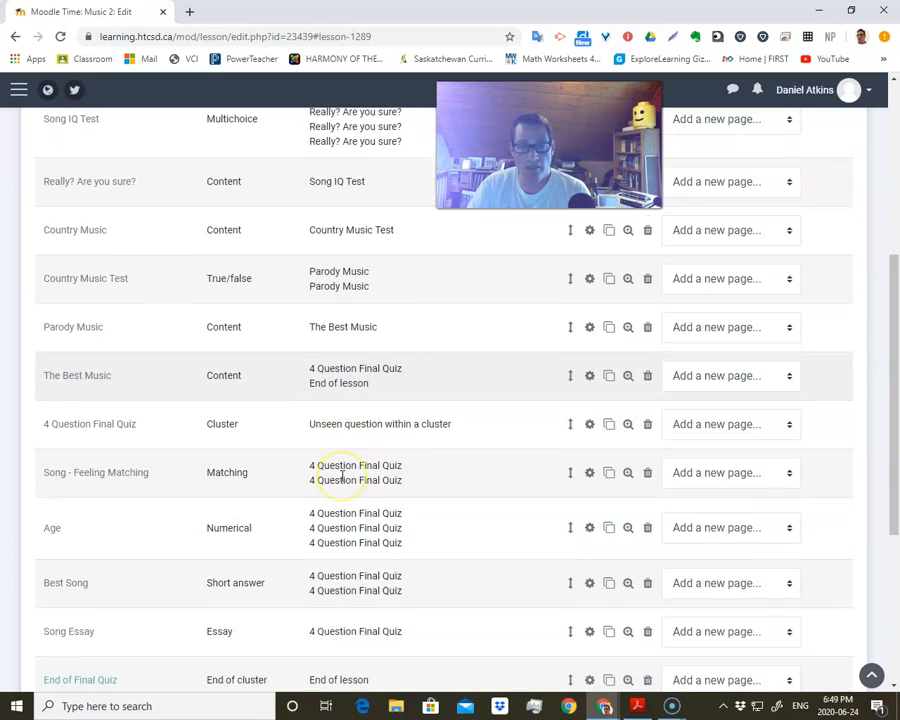
pyautogui.scroll(10, 342, 476)
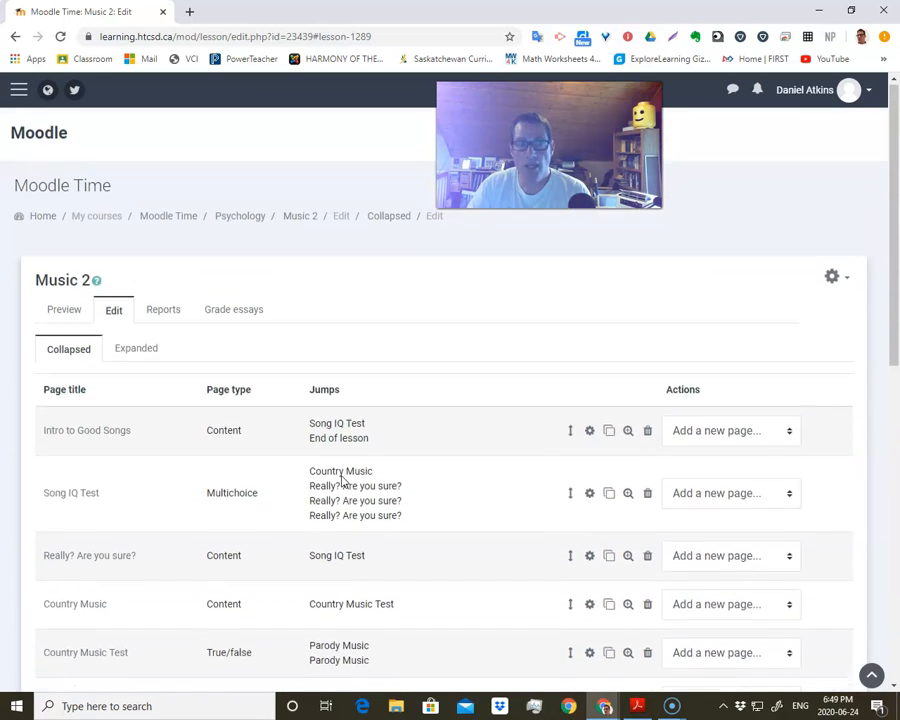
pyautogui.click(201, 377)
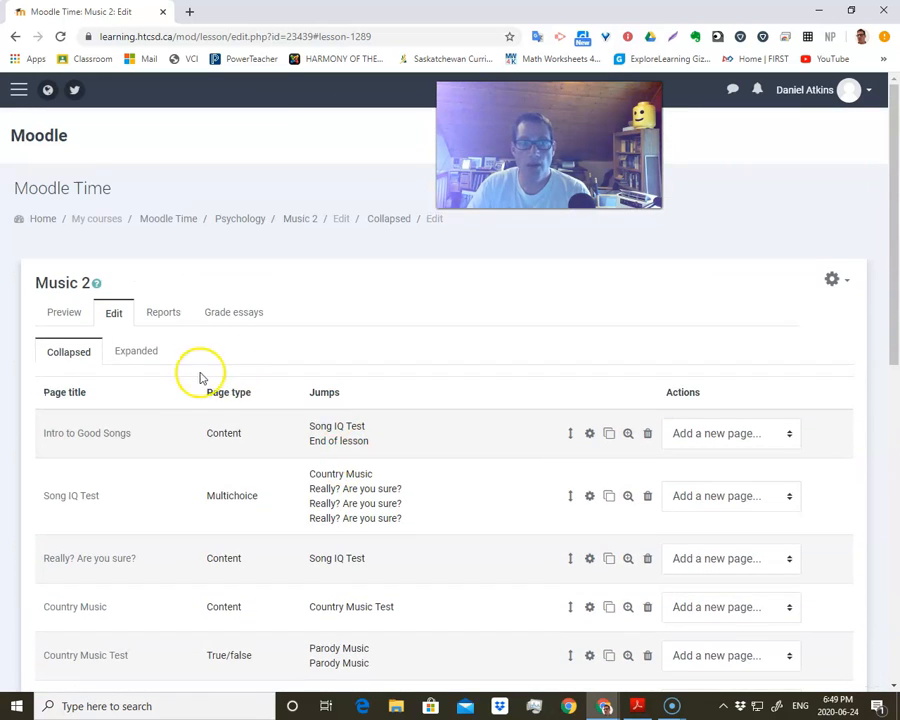
# - Switch the account's role to Student and continue to the Music 2 lesson
pyautogui.click(803, 92)
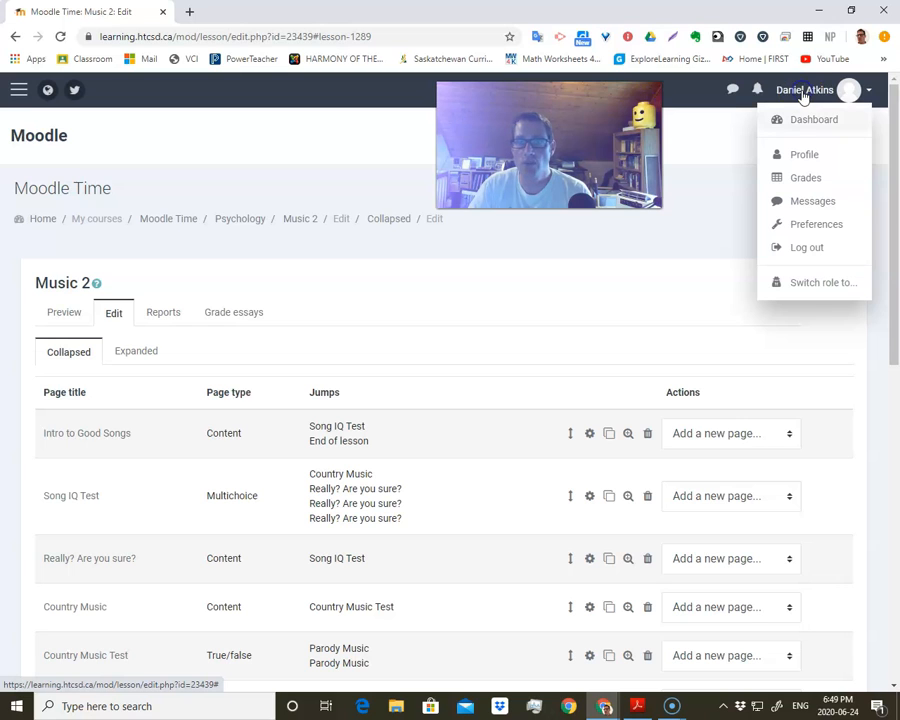
pyautogui.click(803, 284)
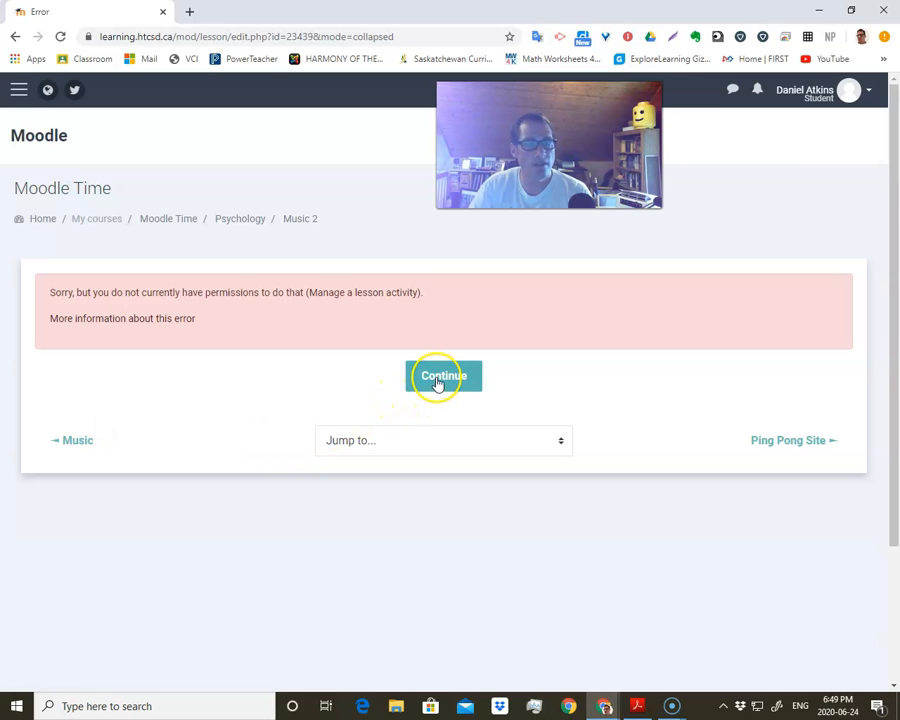
pyautogui.click(437, 384)
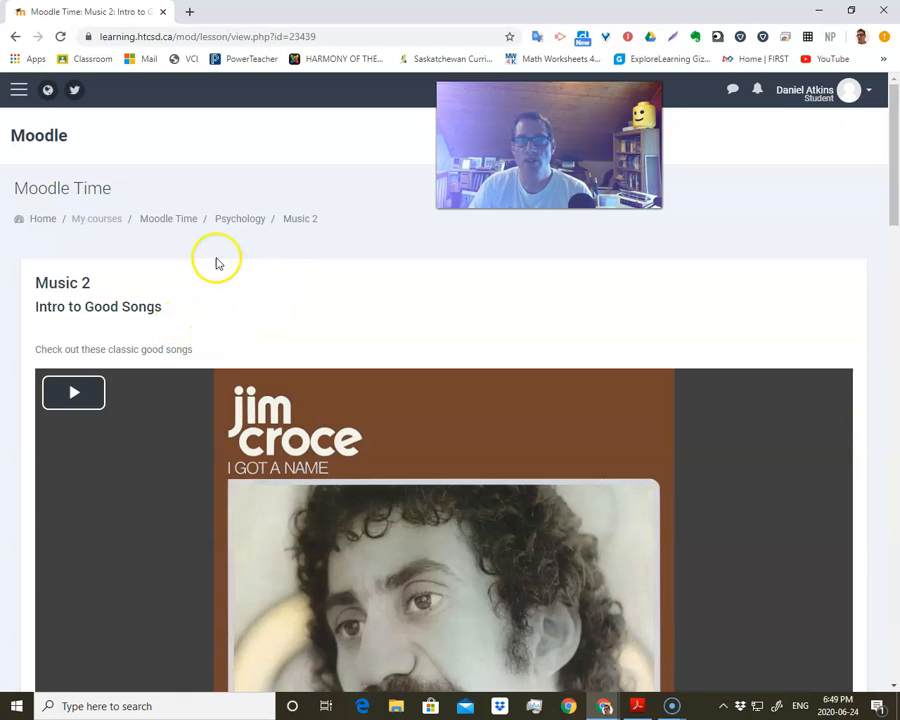
# - Look through the Intro to Good Songs page and proceed with Test Your Song IQ
pyautogui.scroll(-10, 200, 390)
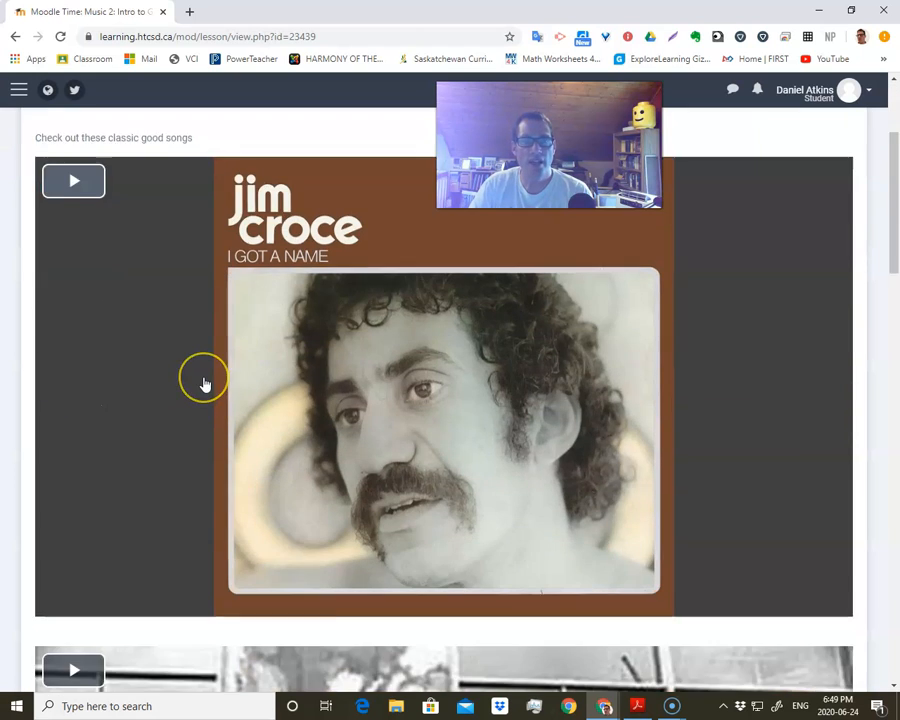
pyautogui.scroll(-10, 203, 384)
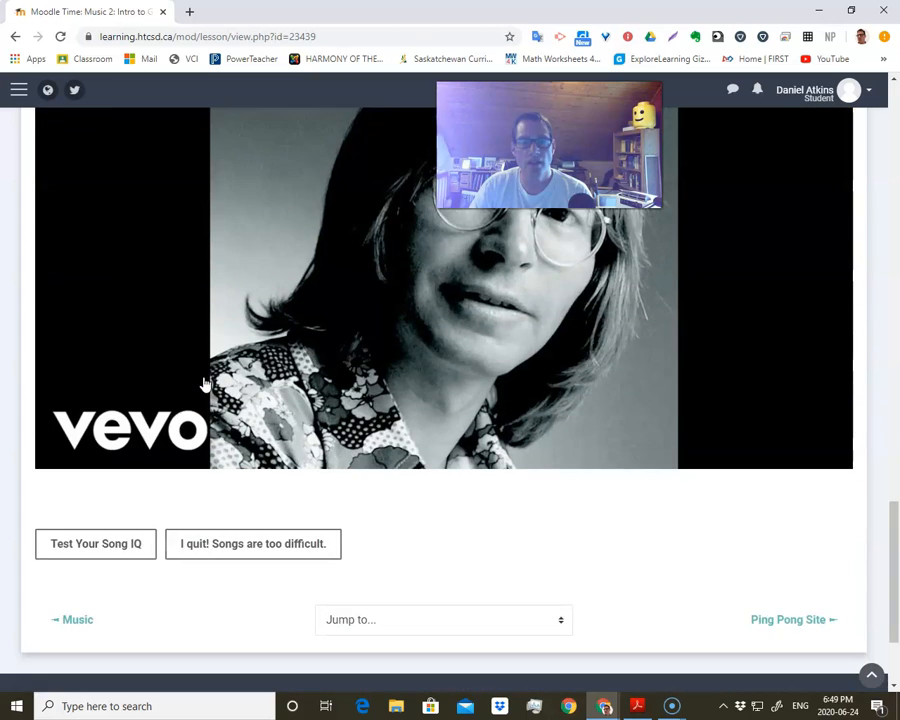
pyautogui.click(100, 385)
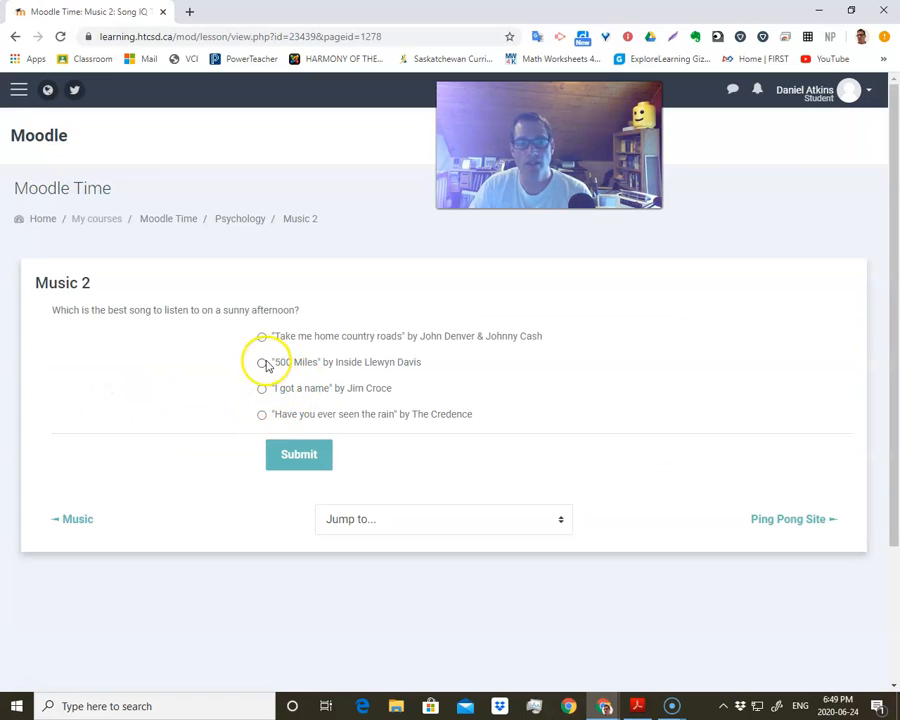
# - Submit an answer to the sunny afternoon song question and look through the Country Music page
pyautogui.click(289, 452)
pyautogui.scroll(-5, 290, 440)
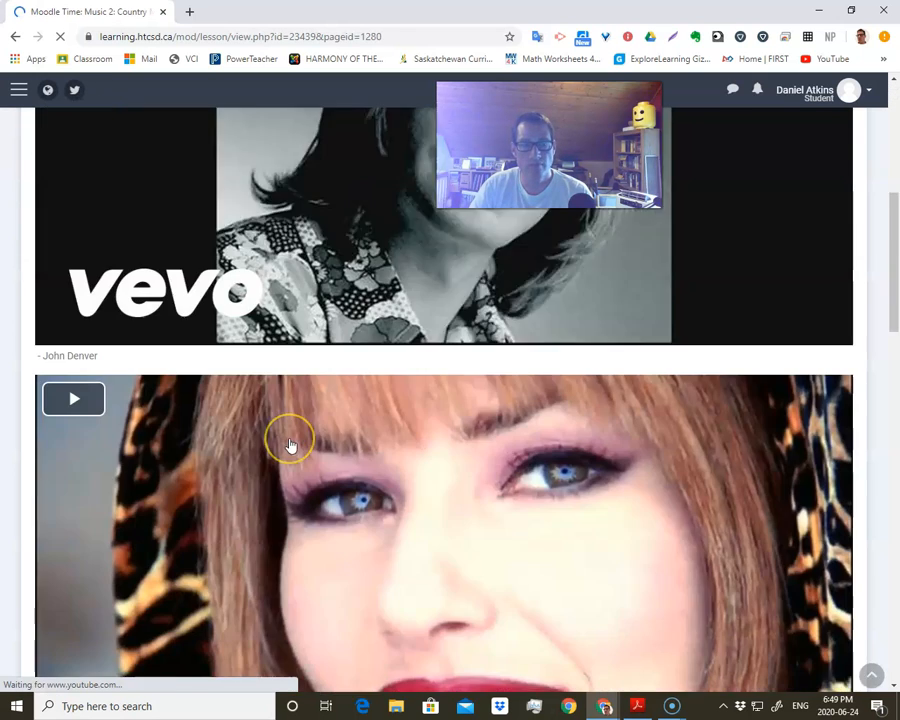
pyautogui.scroll(-15, 289, 444)
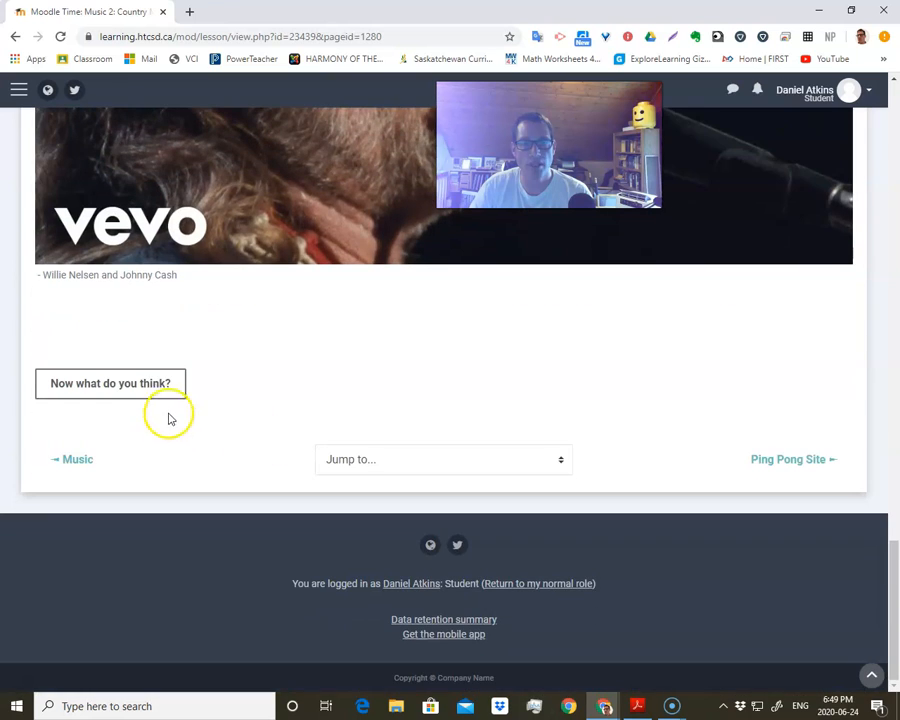
# - Proceed with Now what do you think?, answer Yes to whether country music is good, and continue the lesson
pyautogui.click(151, 389)
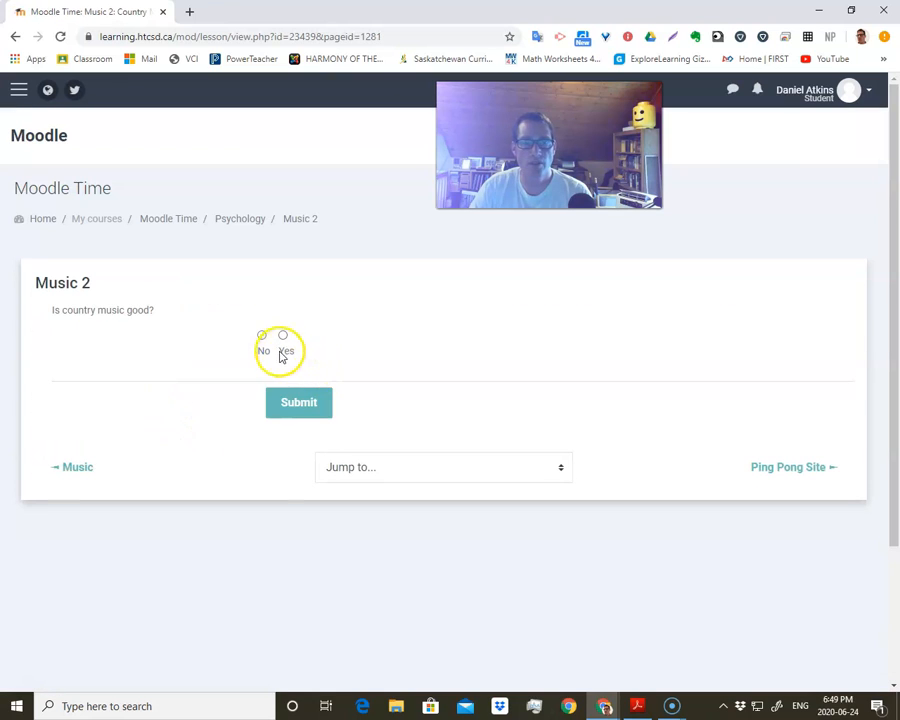
pyautogui.click(296, 404)
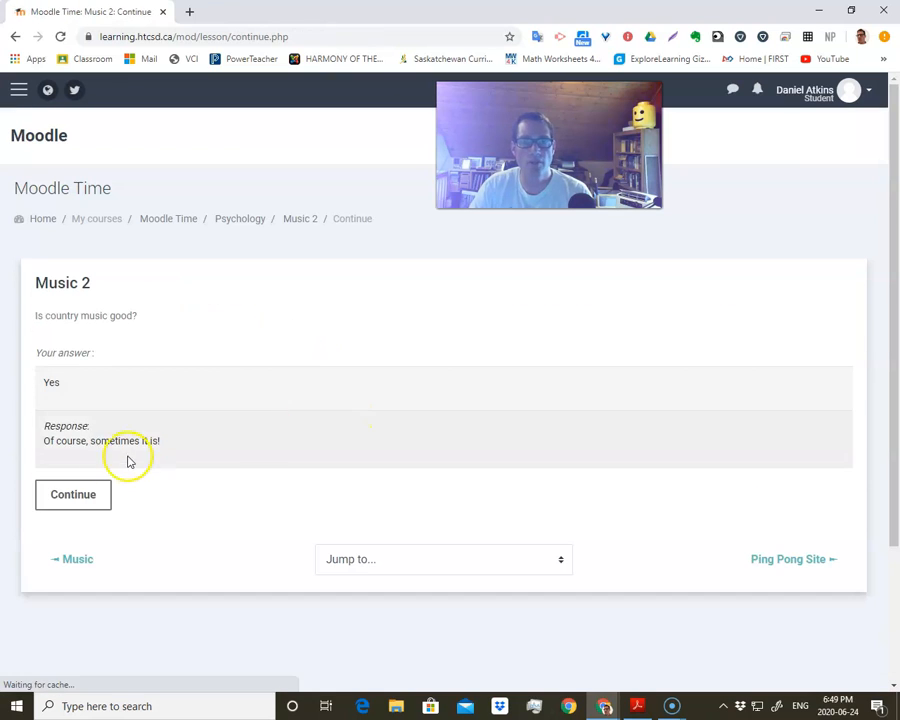
pyautogui.click(102, 497)
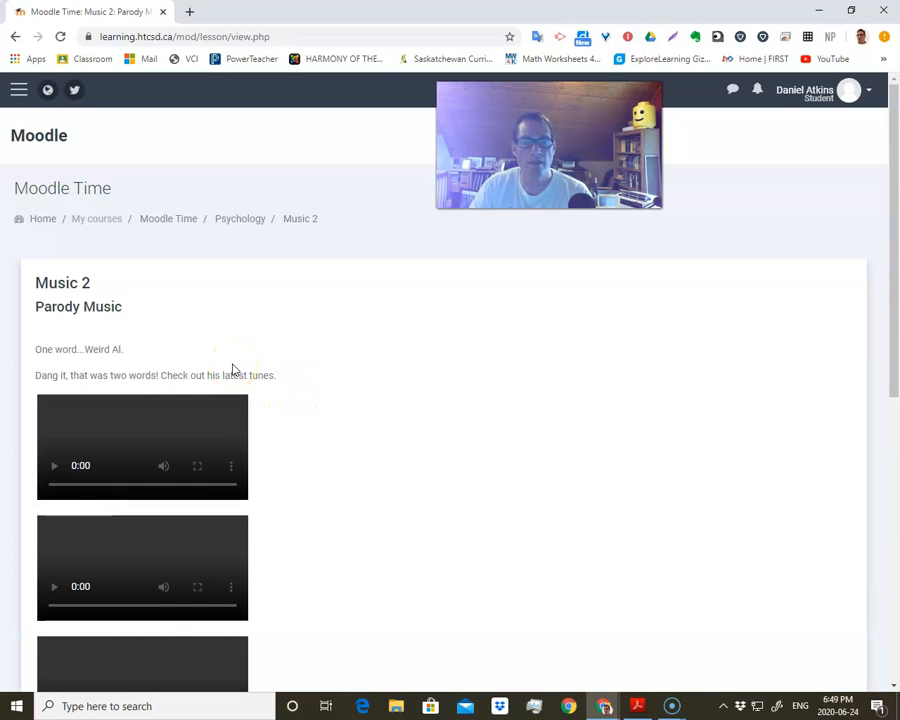
# - Look through the Parody Music page's videos and proceed with No Question. Weird Al is good!
pyautogui.scroll(-2, 147, 455)
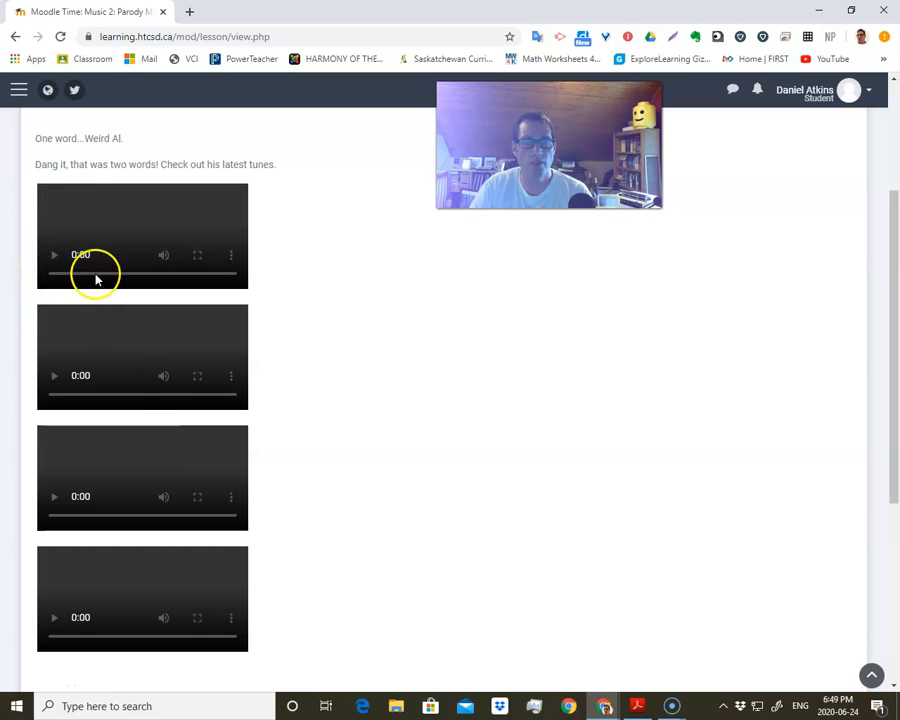
pyautogui.scroll(2, 96, 278)
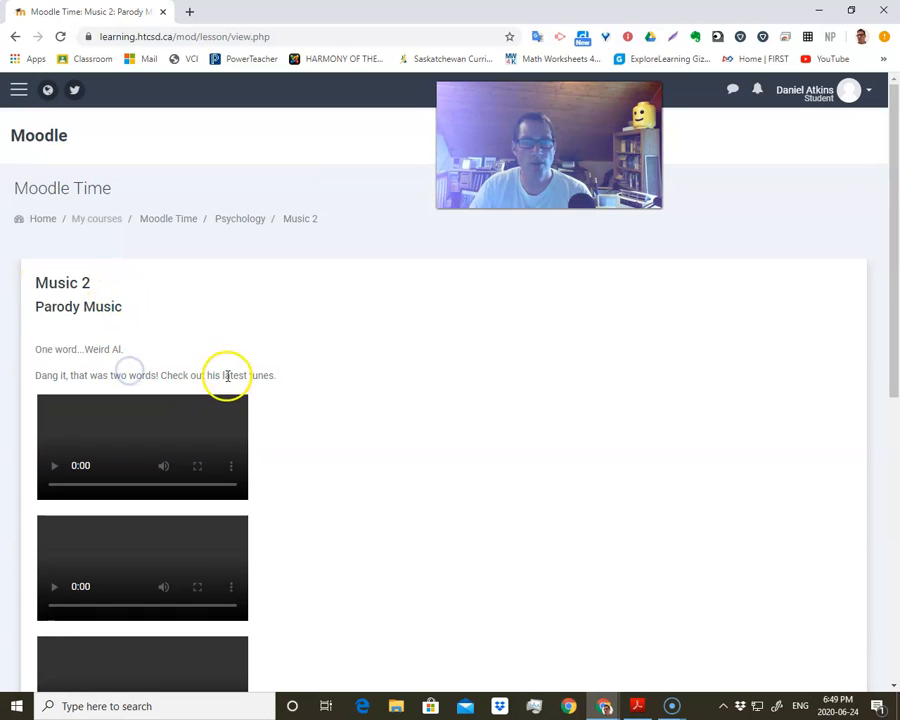
pyautogui.scroll(-1, 223, 436)
pyautogui.scroll(-5, 216, 451)
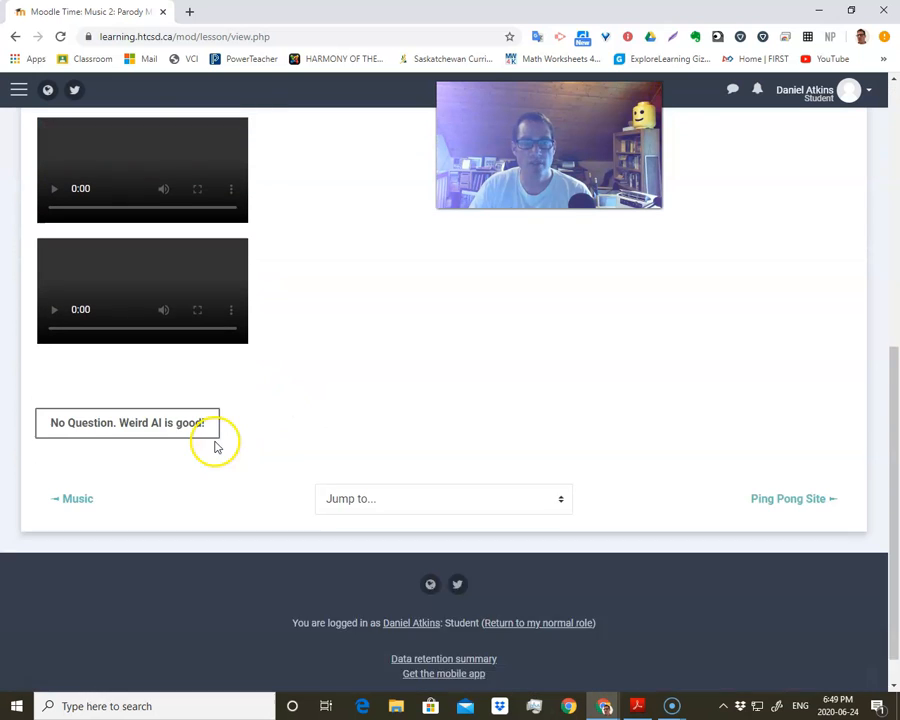
pyautogui.click(173, 381)
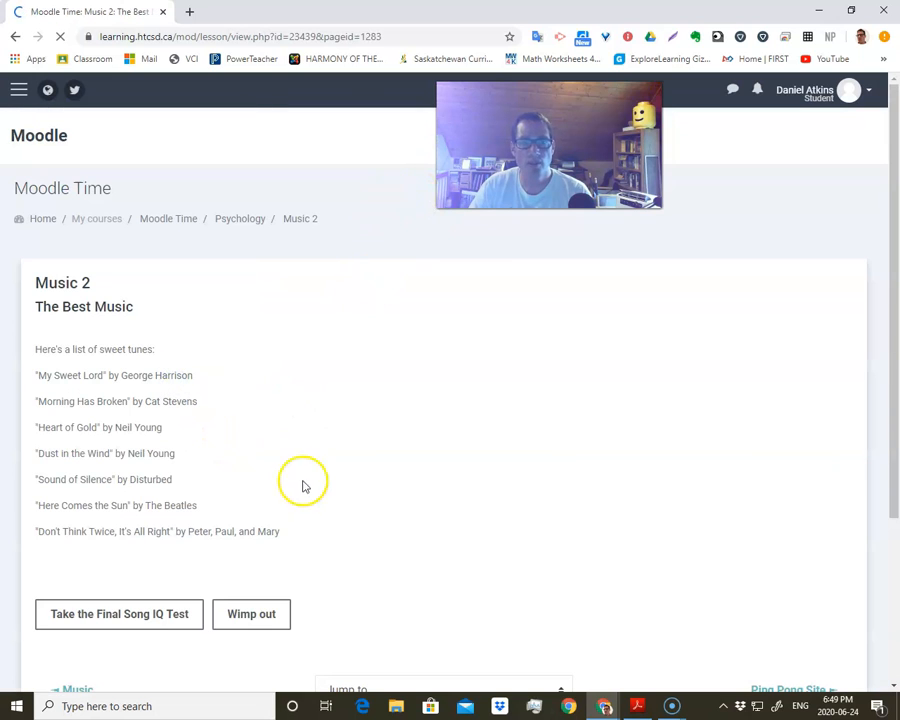
# - Start the Final Song IQ Test from The Best Music page, answer the best song question with "gfhdfgh" and continue
pyautogui.scroll(-2, 190, 455)
pyautogui.click(144, 403)
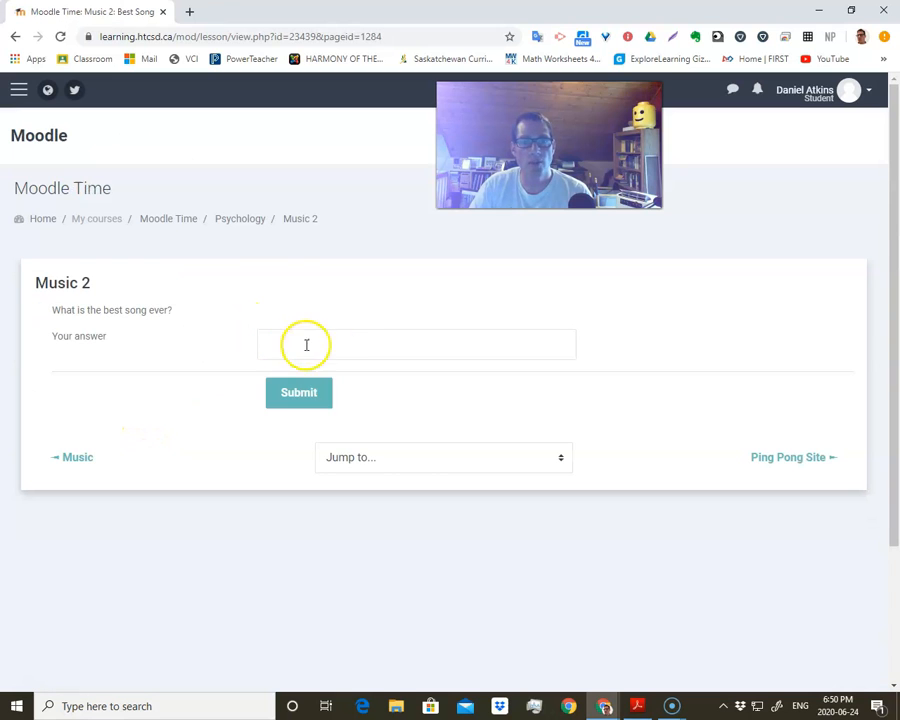
pyautogui.click(338, 342)
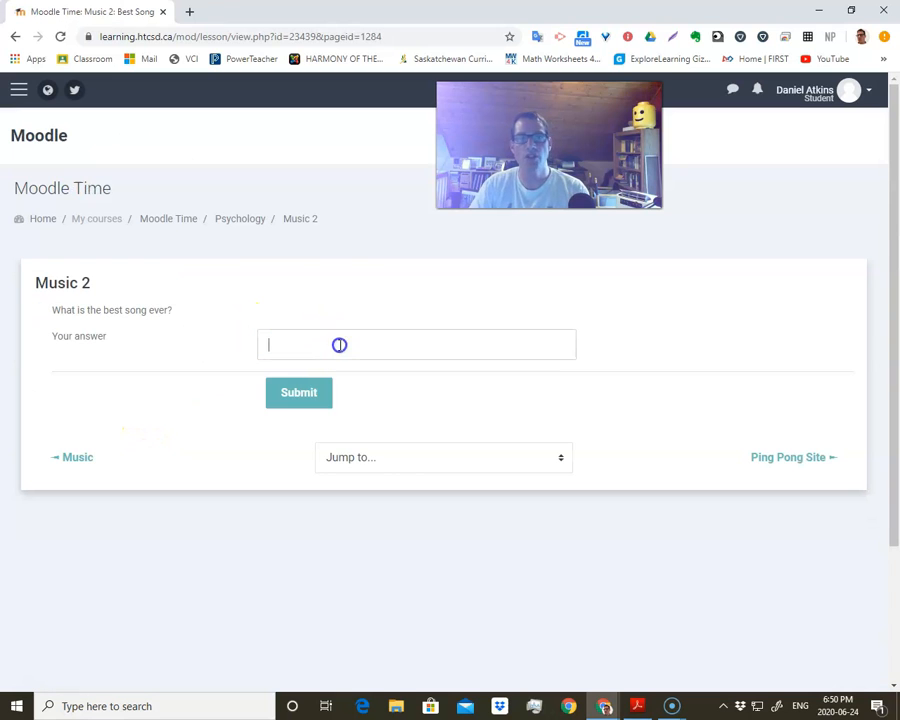
pyautogui.write('gfhdfgh')
pyautogui.click(305, 394)
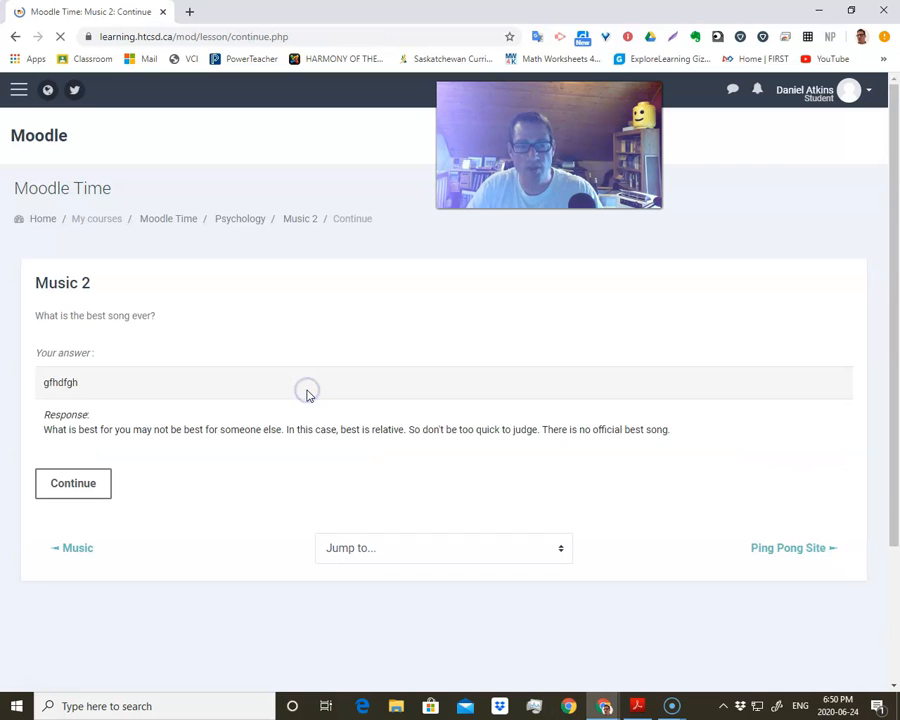
pyautogui.click(88, 490)
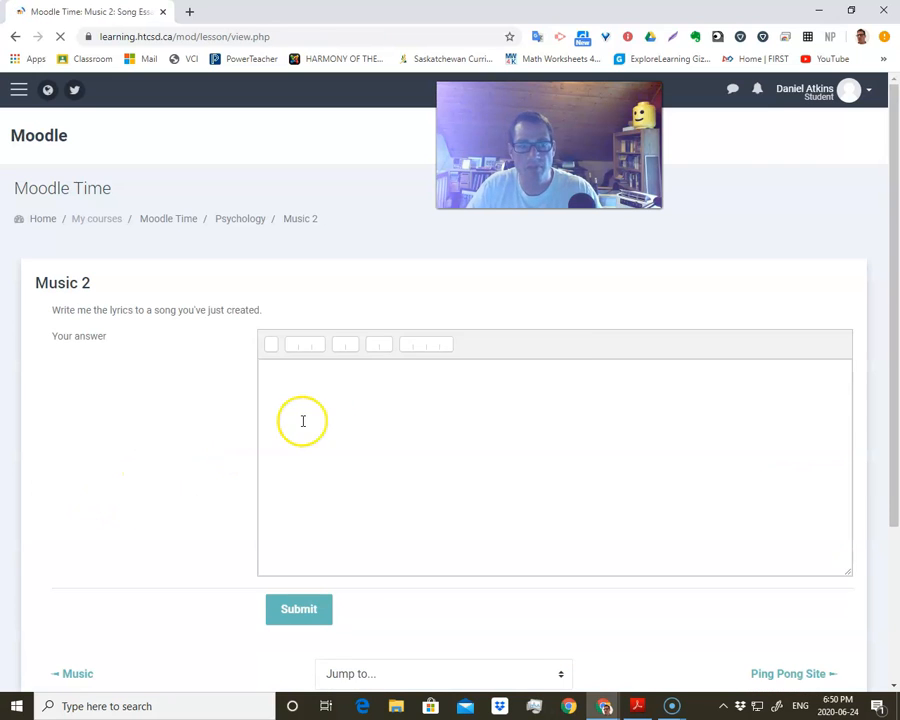
# - Submit "fghdfgh" as the essay answer to the question asking for lyrics of a newly created song
pyautogui.click(329, 400)
pyautogui.write('fghdfgh')
pyautogui.click(299, 615)
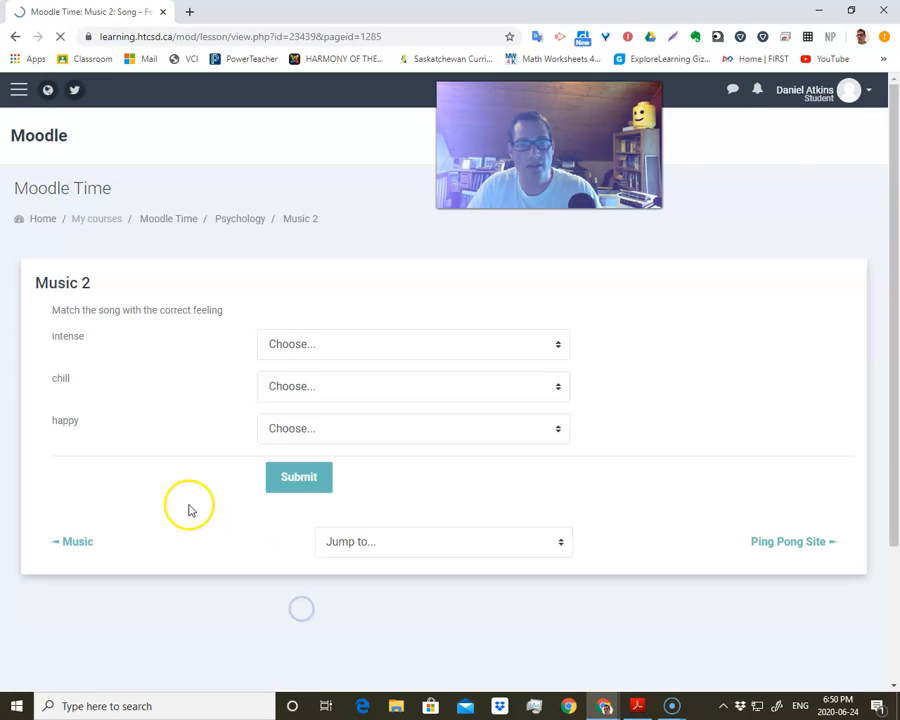
# - Match intense and chill with "Sound of Silence" by Disturbed and happy with "My Sweet Lord" by George Harrison, and submit
pyautogui.click(329, 345)
pyautogui.click(322, 381)
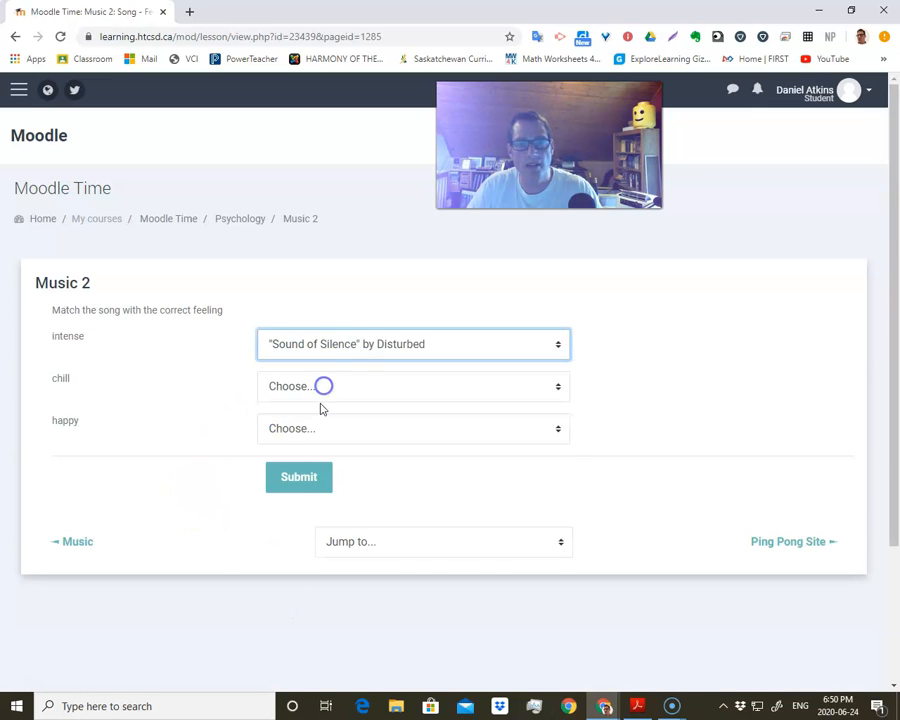
pyautogui.click(318, 386)
pyautogui.click(310, 424)
pyautogui.click(309, 426)
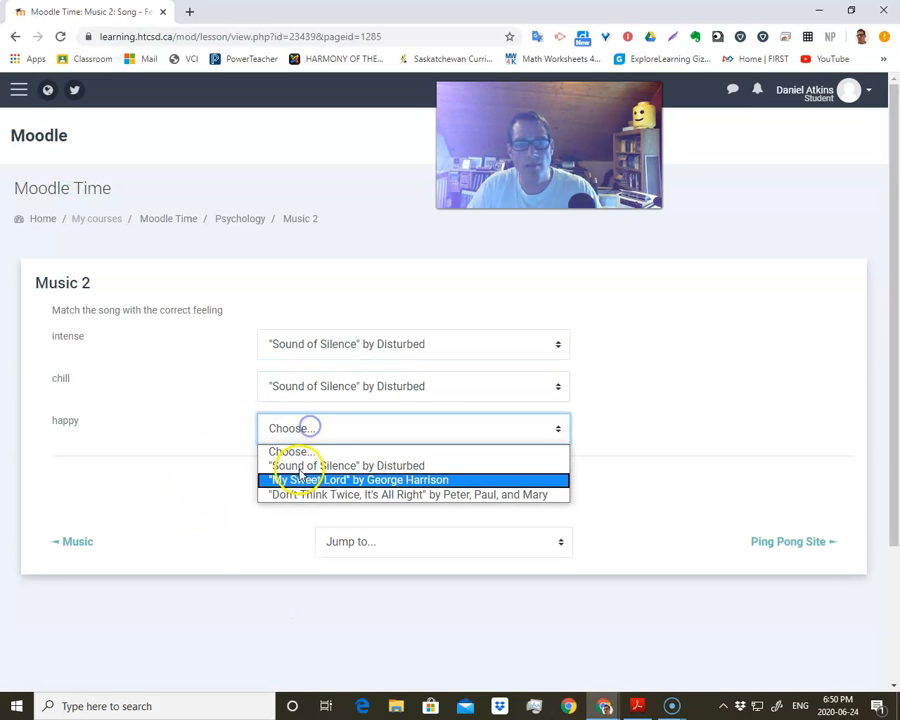
pyautogui.click(302, 480)
pyautogui.click(306, 482)
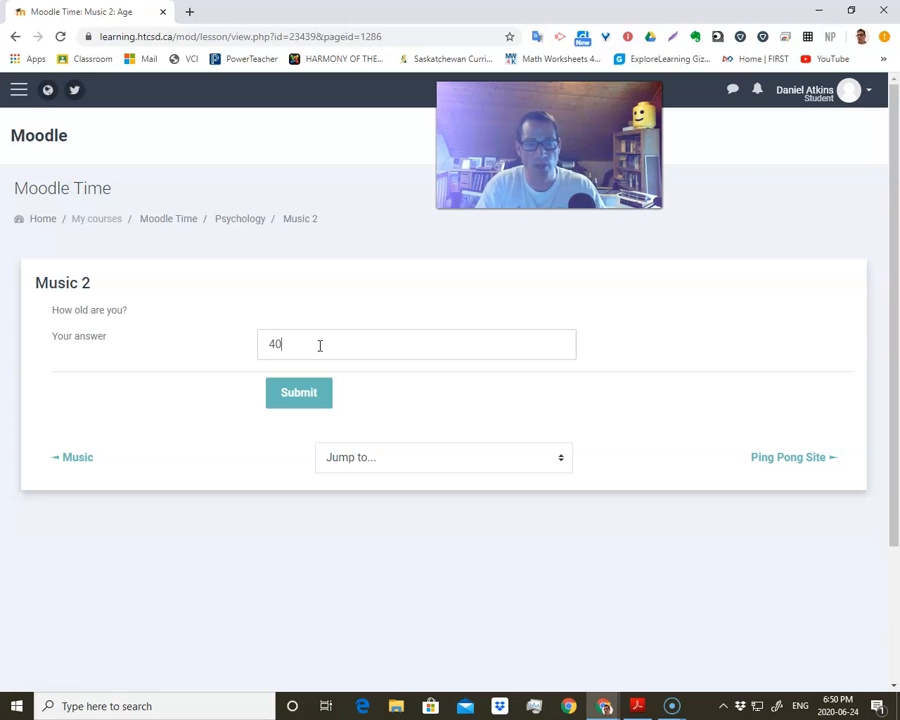
# - Submit 40 as the answer to the age question to finish the lesson, and return to the course's Psychology section
pyautogui.press('Return')
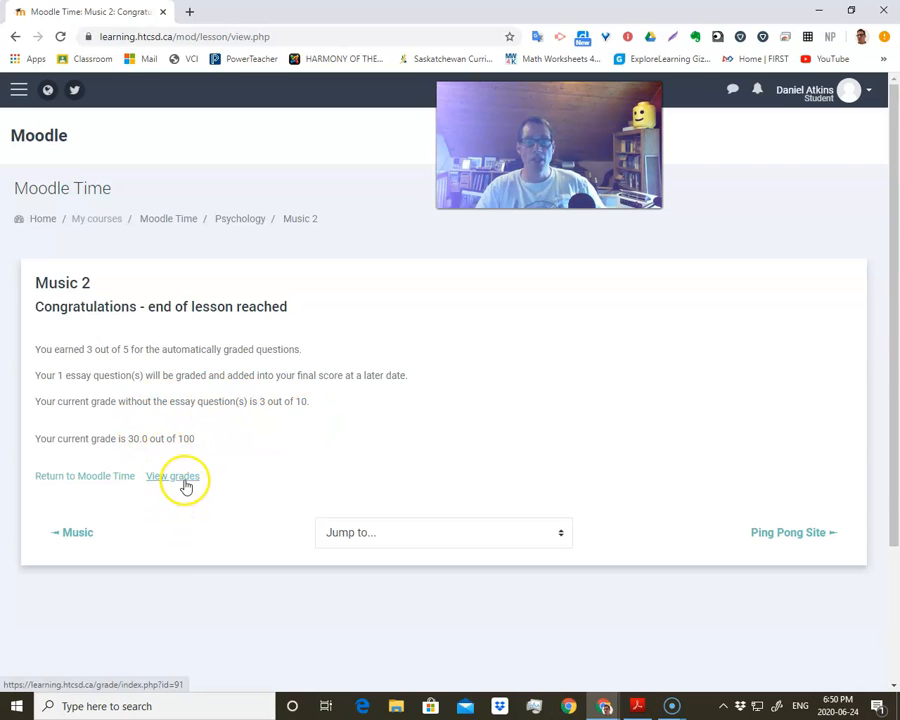
pyautogui.click(226, 222)
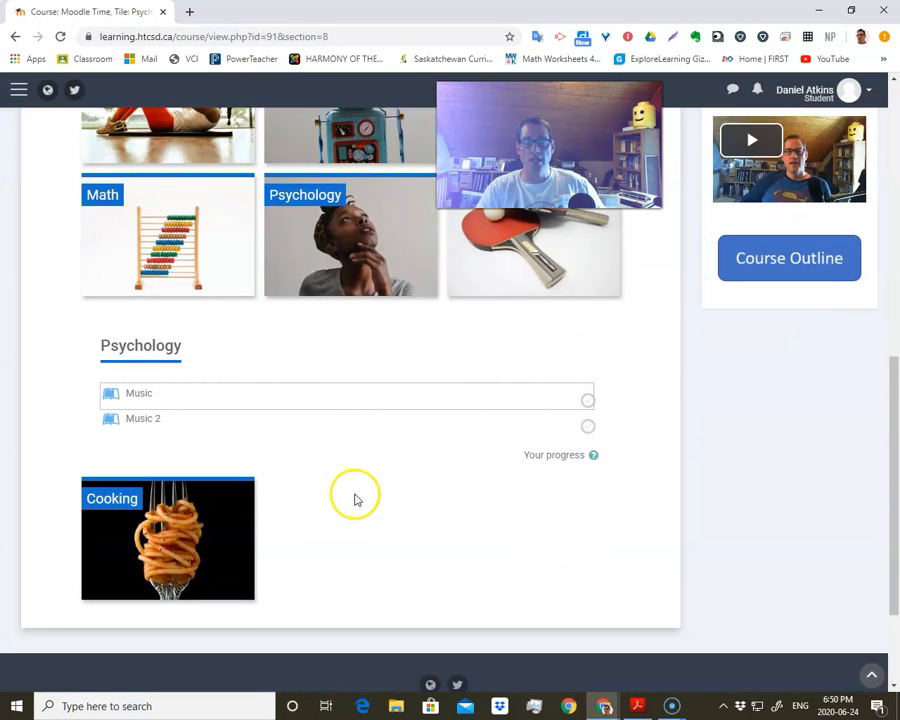
pyautogui.scroll(6, 505, 505)
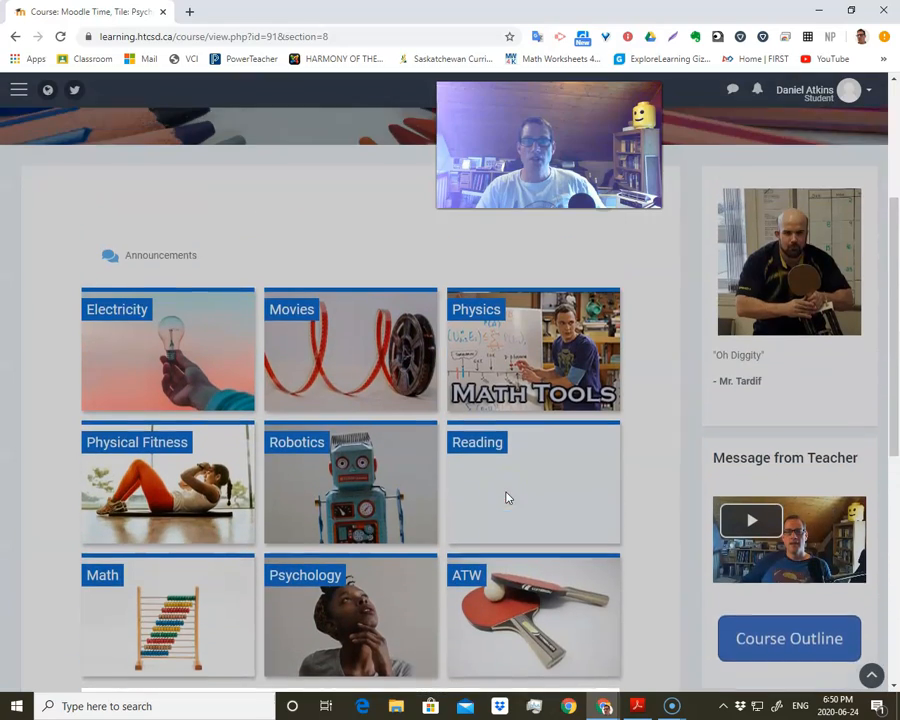
pyautogui.scroll(1, 506, 497)
# - Bring the Music Lesson Flowchart PDF in Adobe Acrobat Reader onto this screen and maximize its window
pyautogui.moveTo(899, 88); pyautogui.dragTo(375, 88)
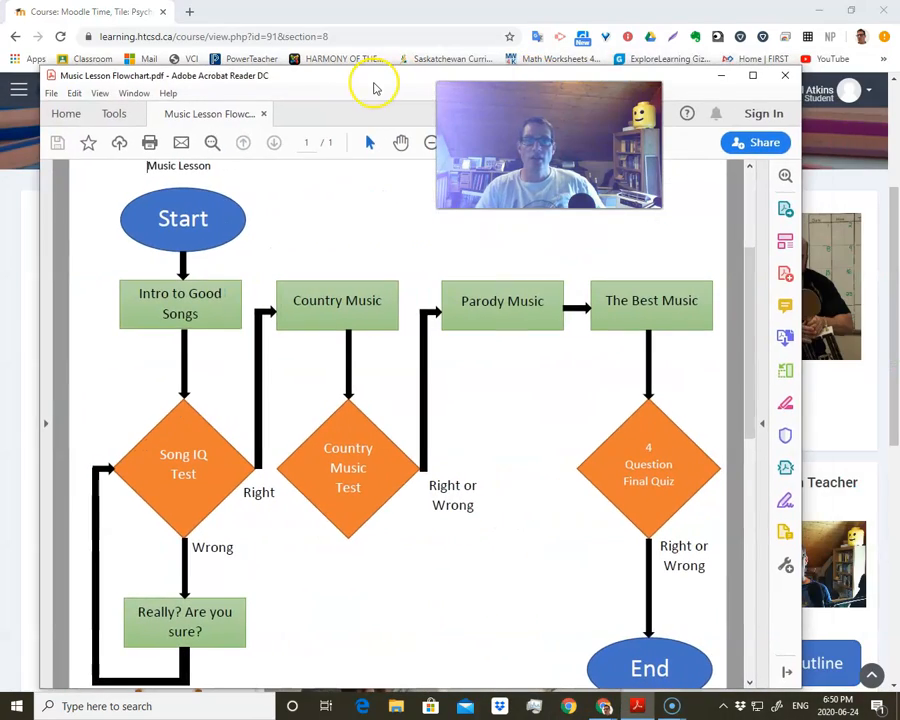
pyautogui.click(753, 77)
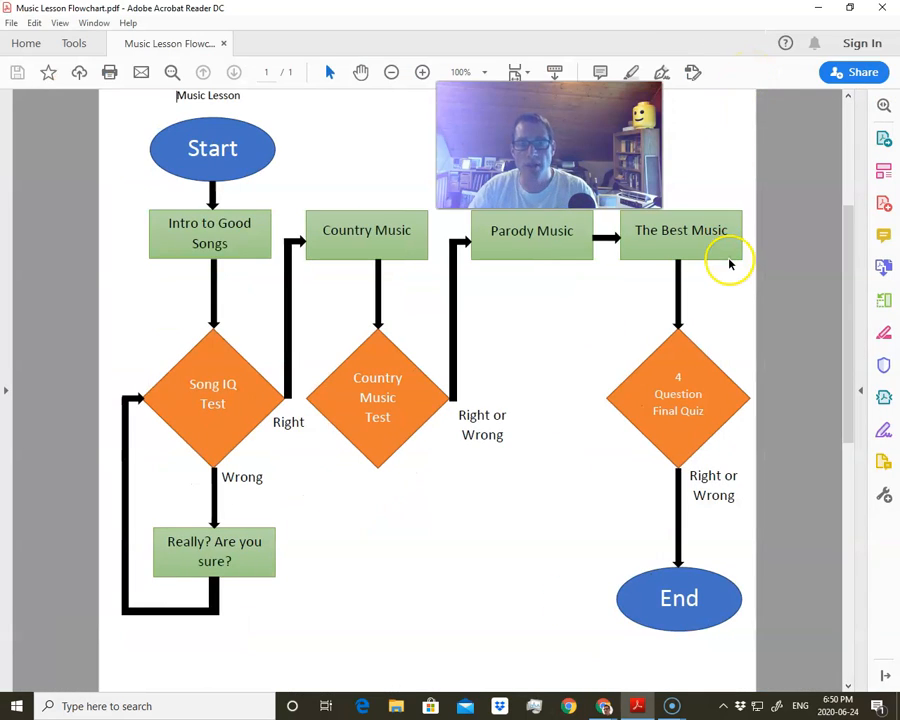